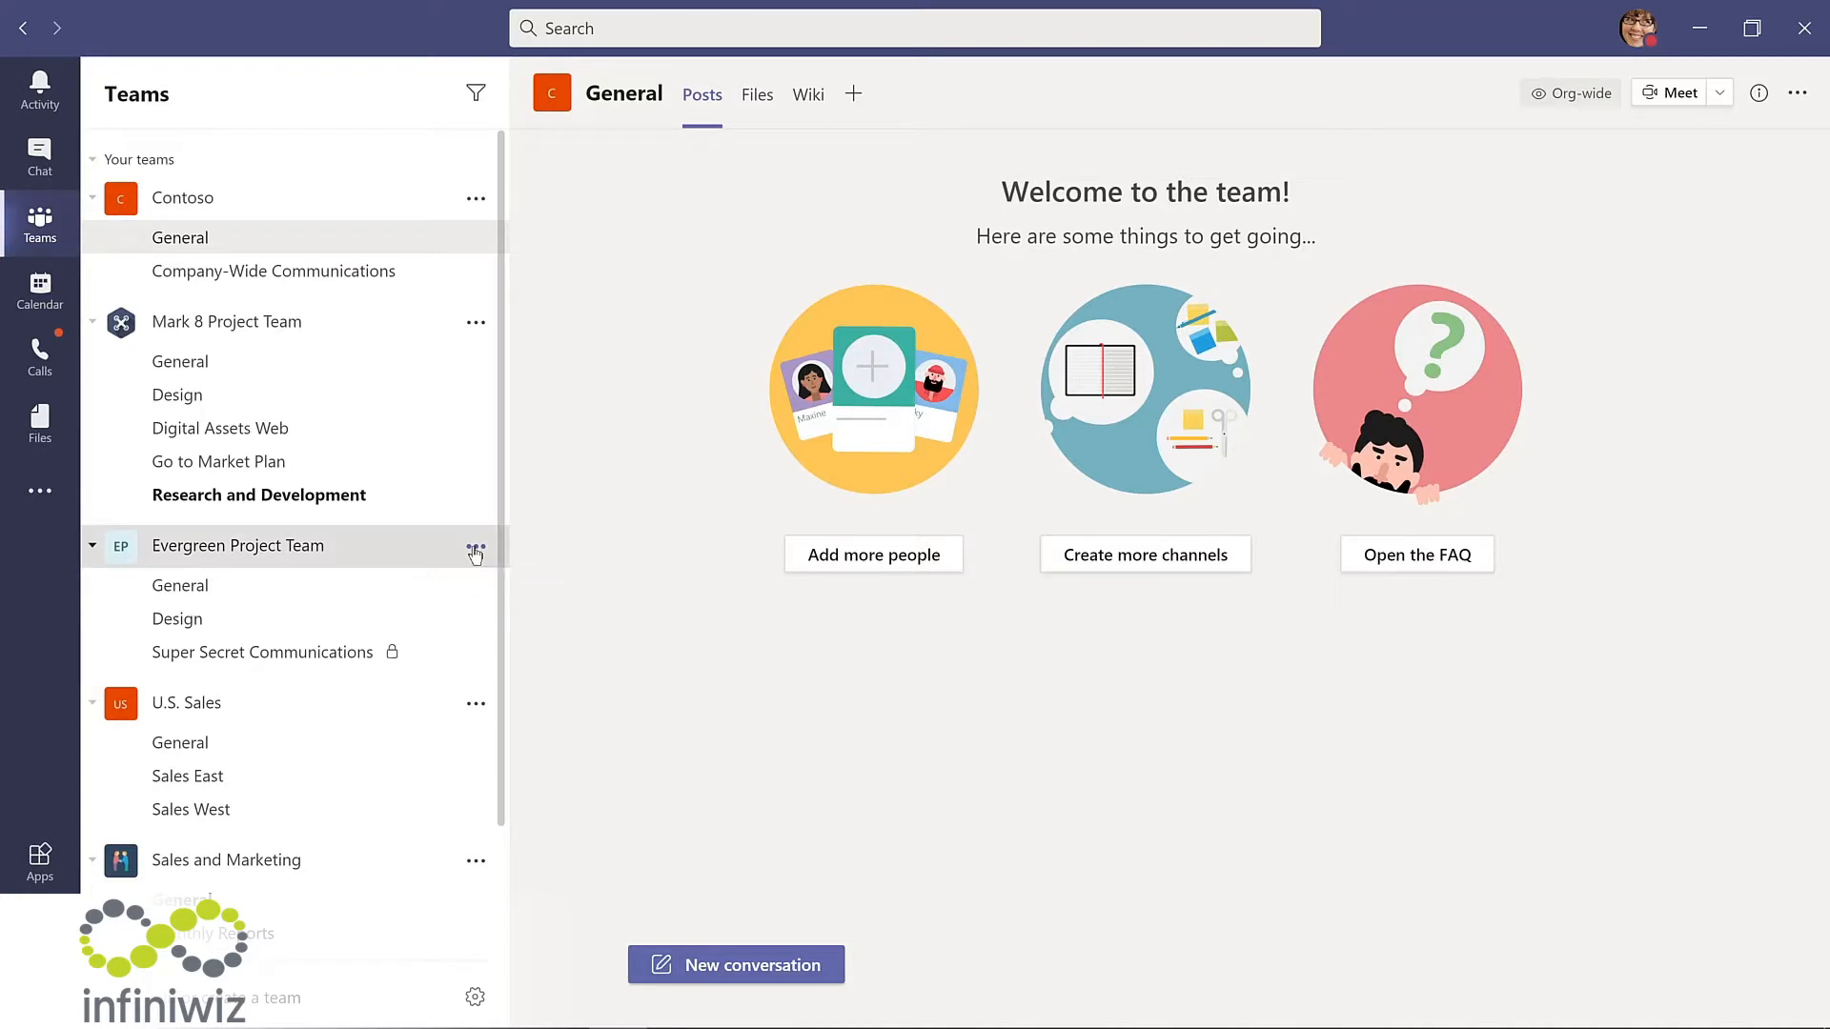
Step: Open the management page of the Evergreen Project Team and expand its list of members and guests
click(475, 549)
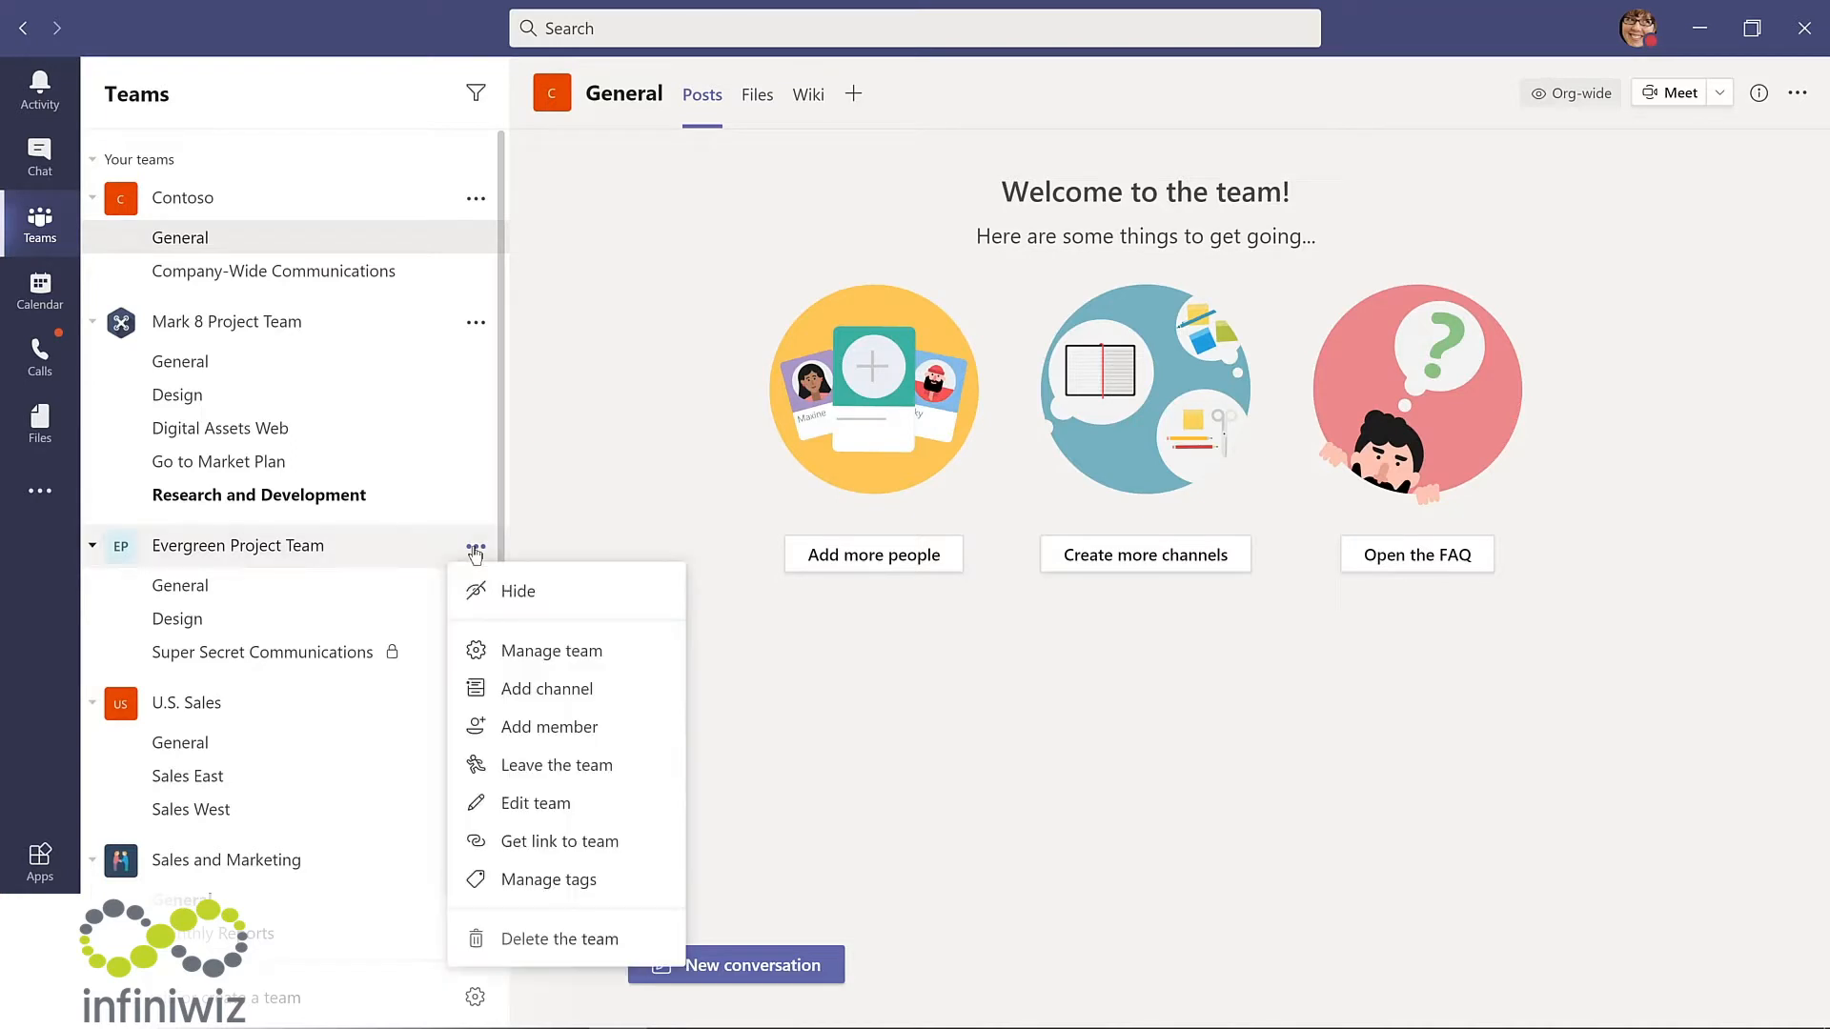
click(520, 652)
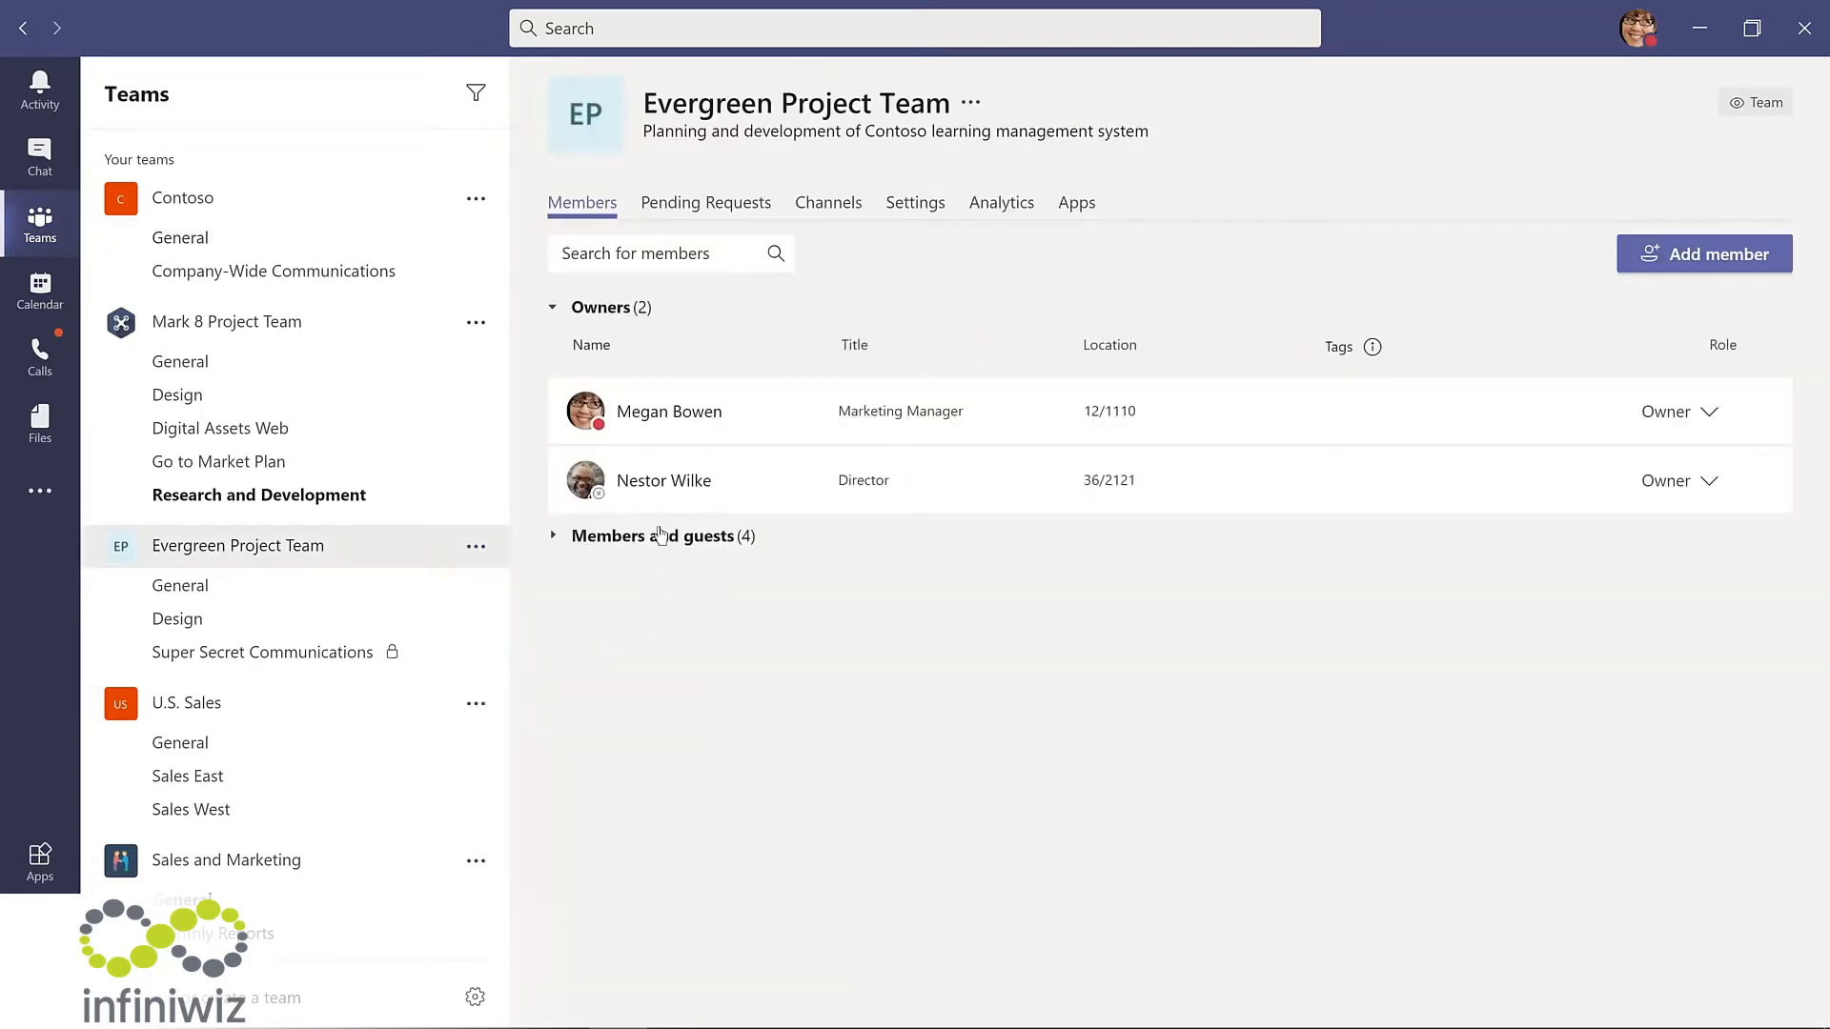
click(651, 539)
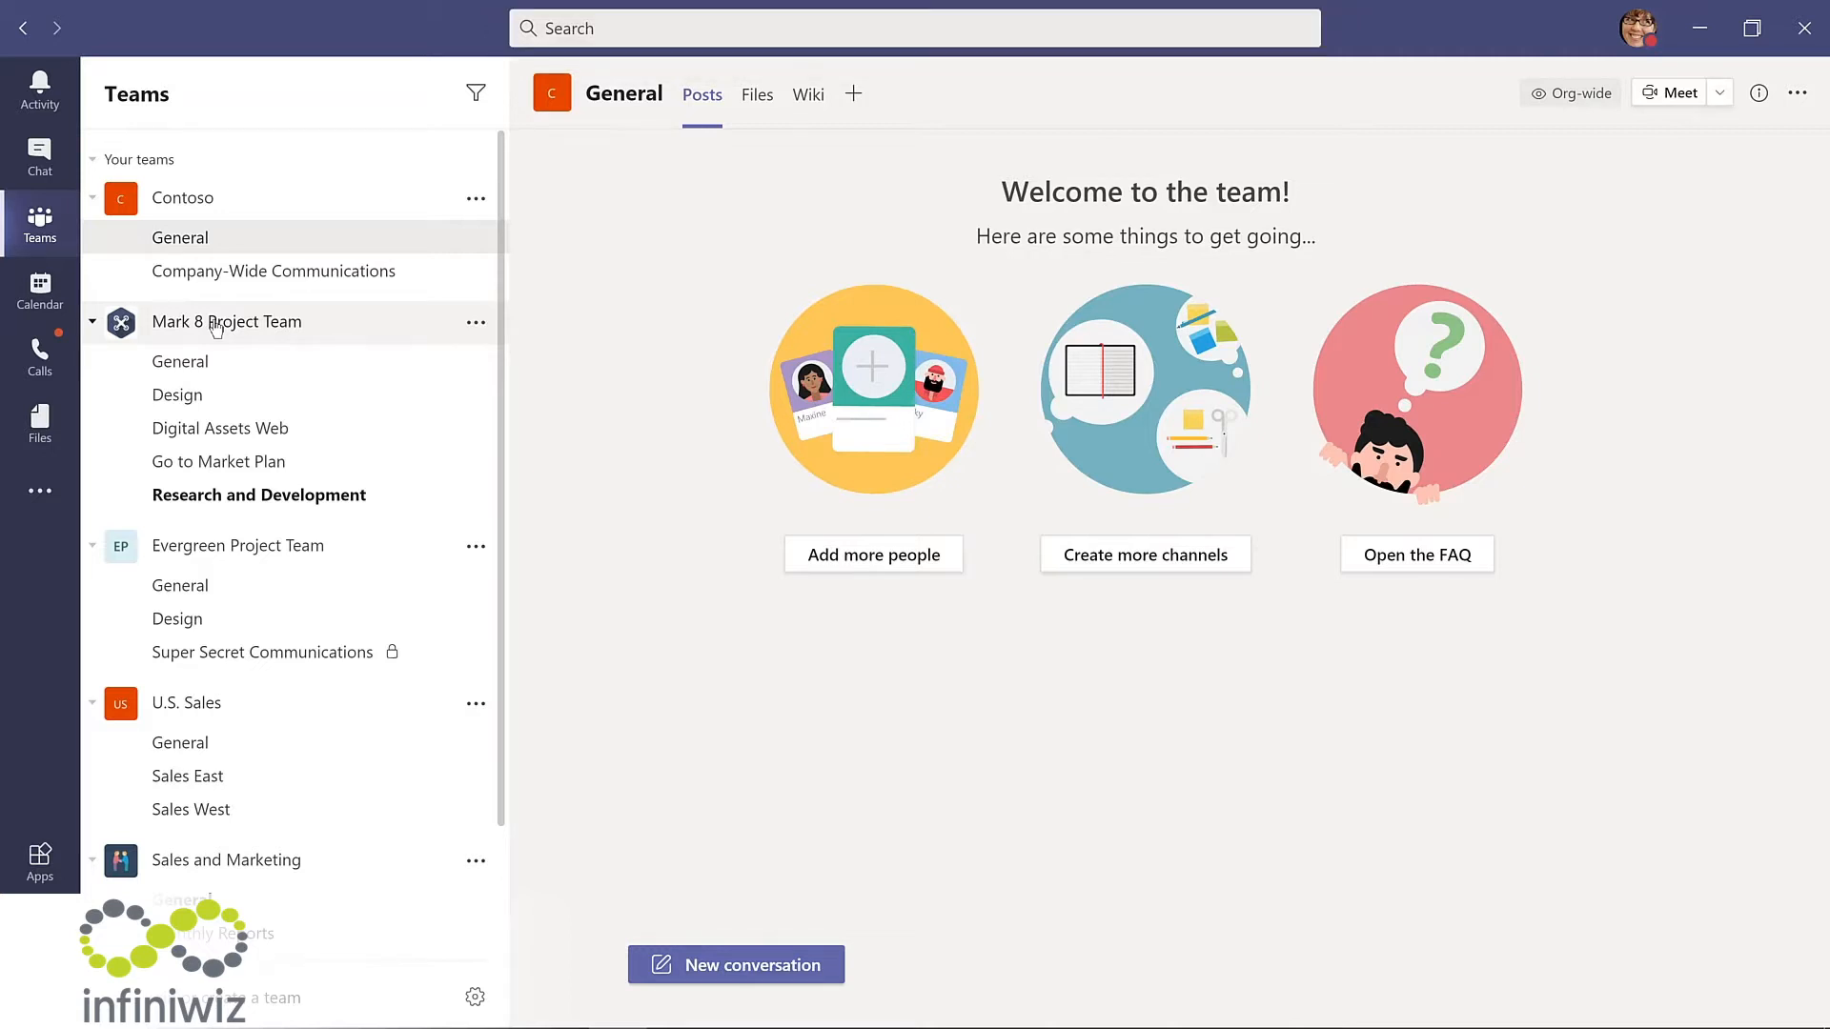
Step: Search for "marketing", view the people and file results, and open the filters for the files
click(601, 25)
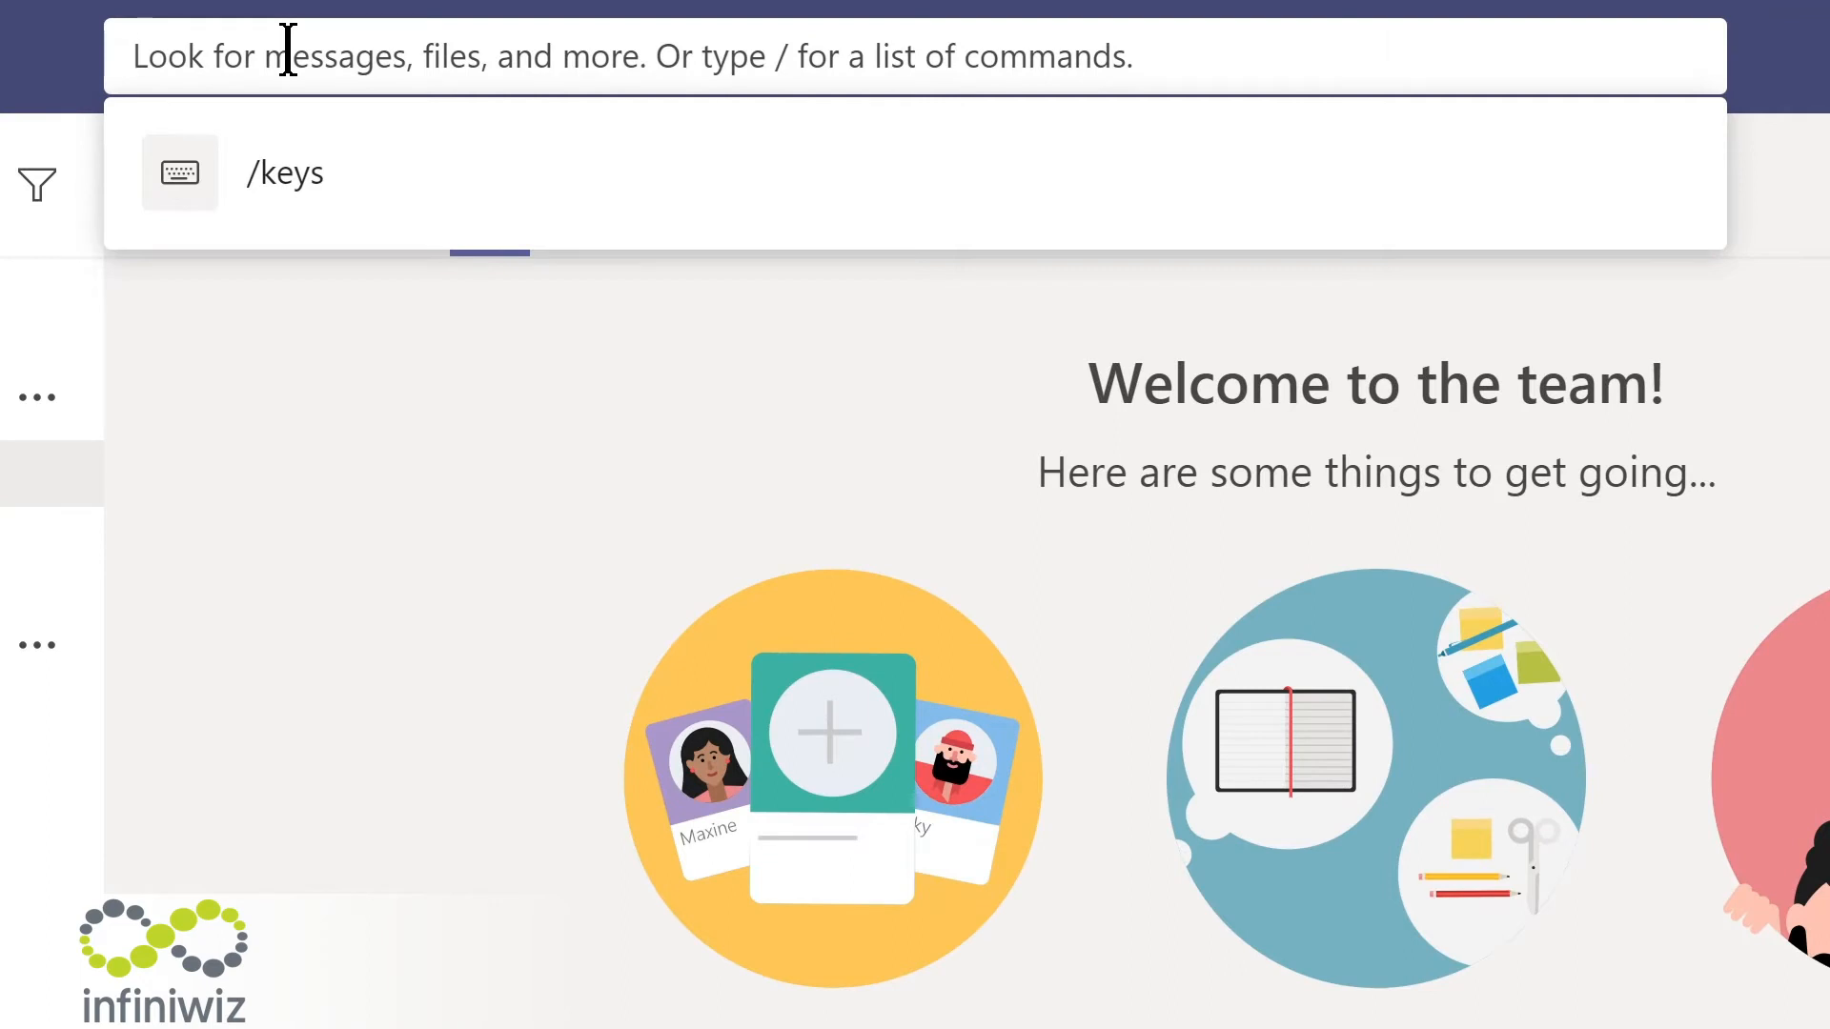
text(marketing)
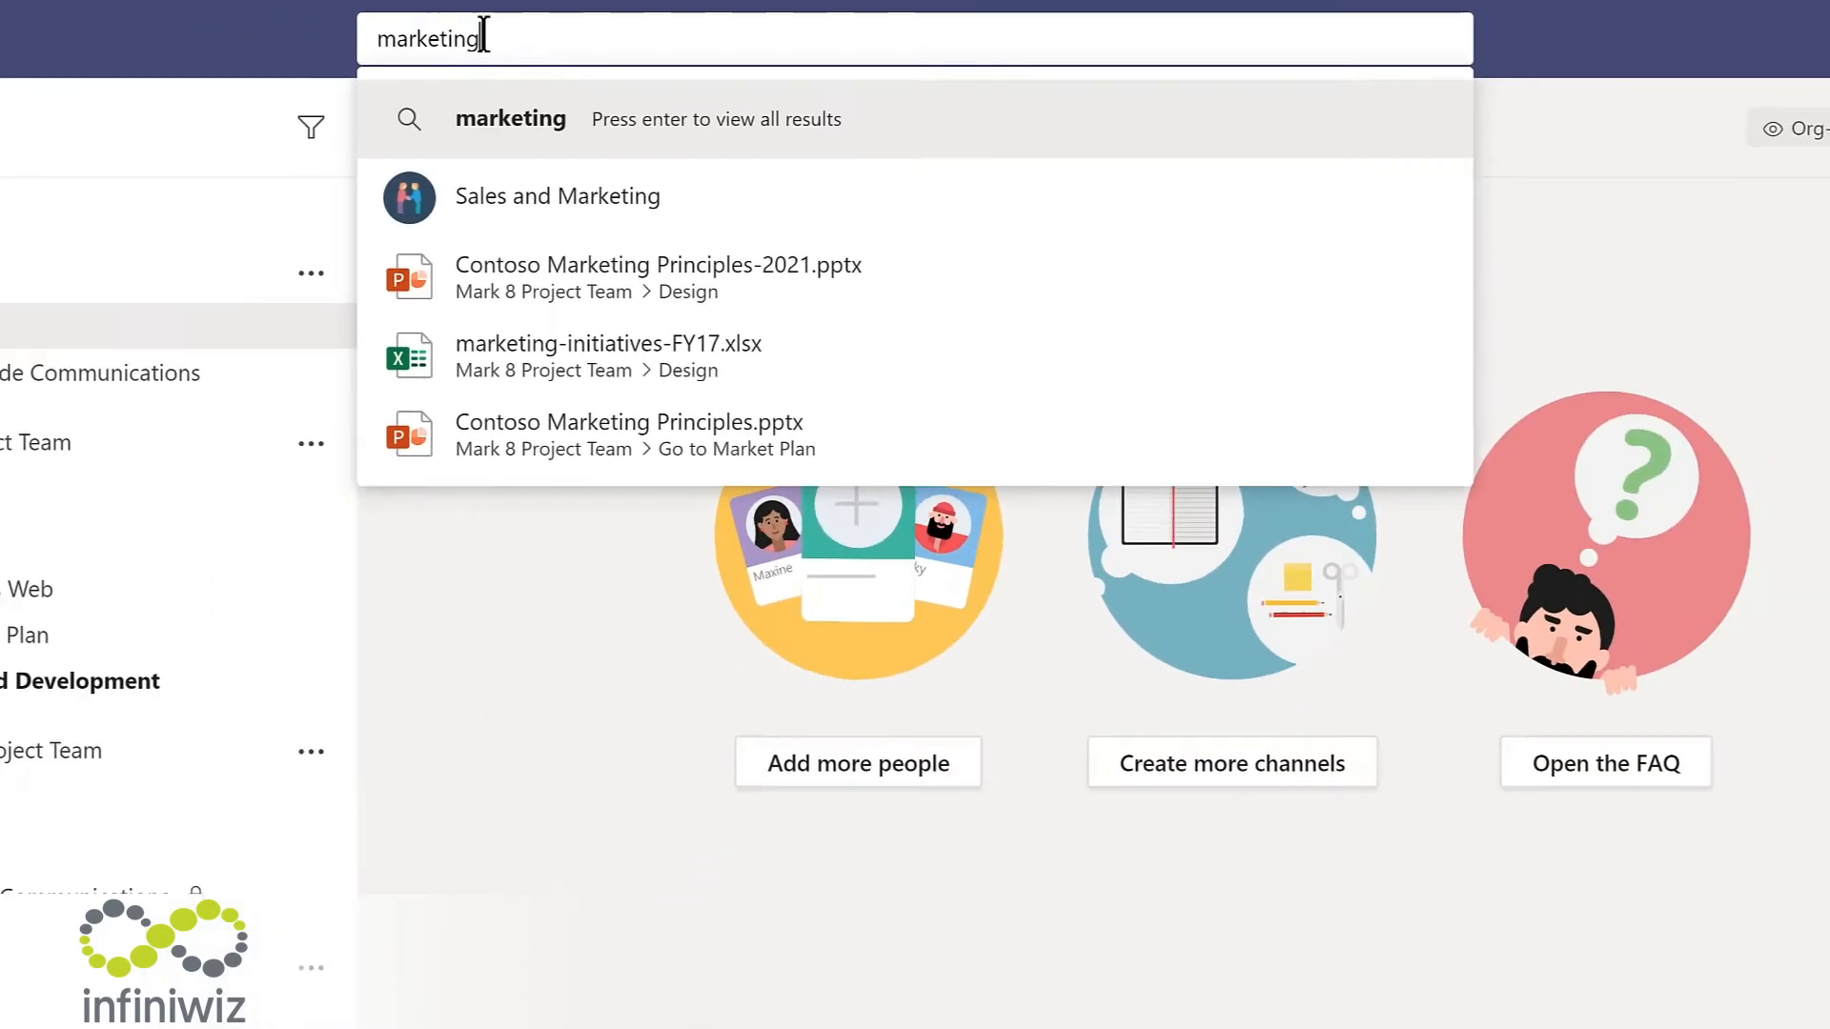
key(Return)
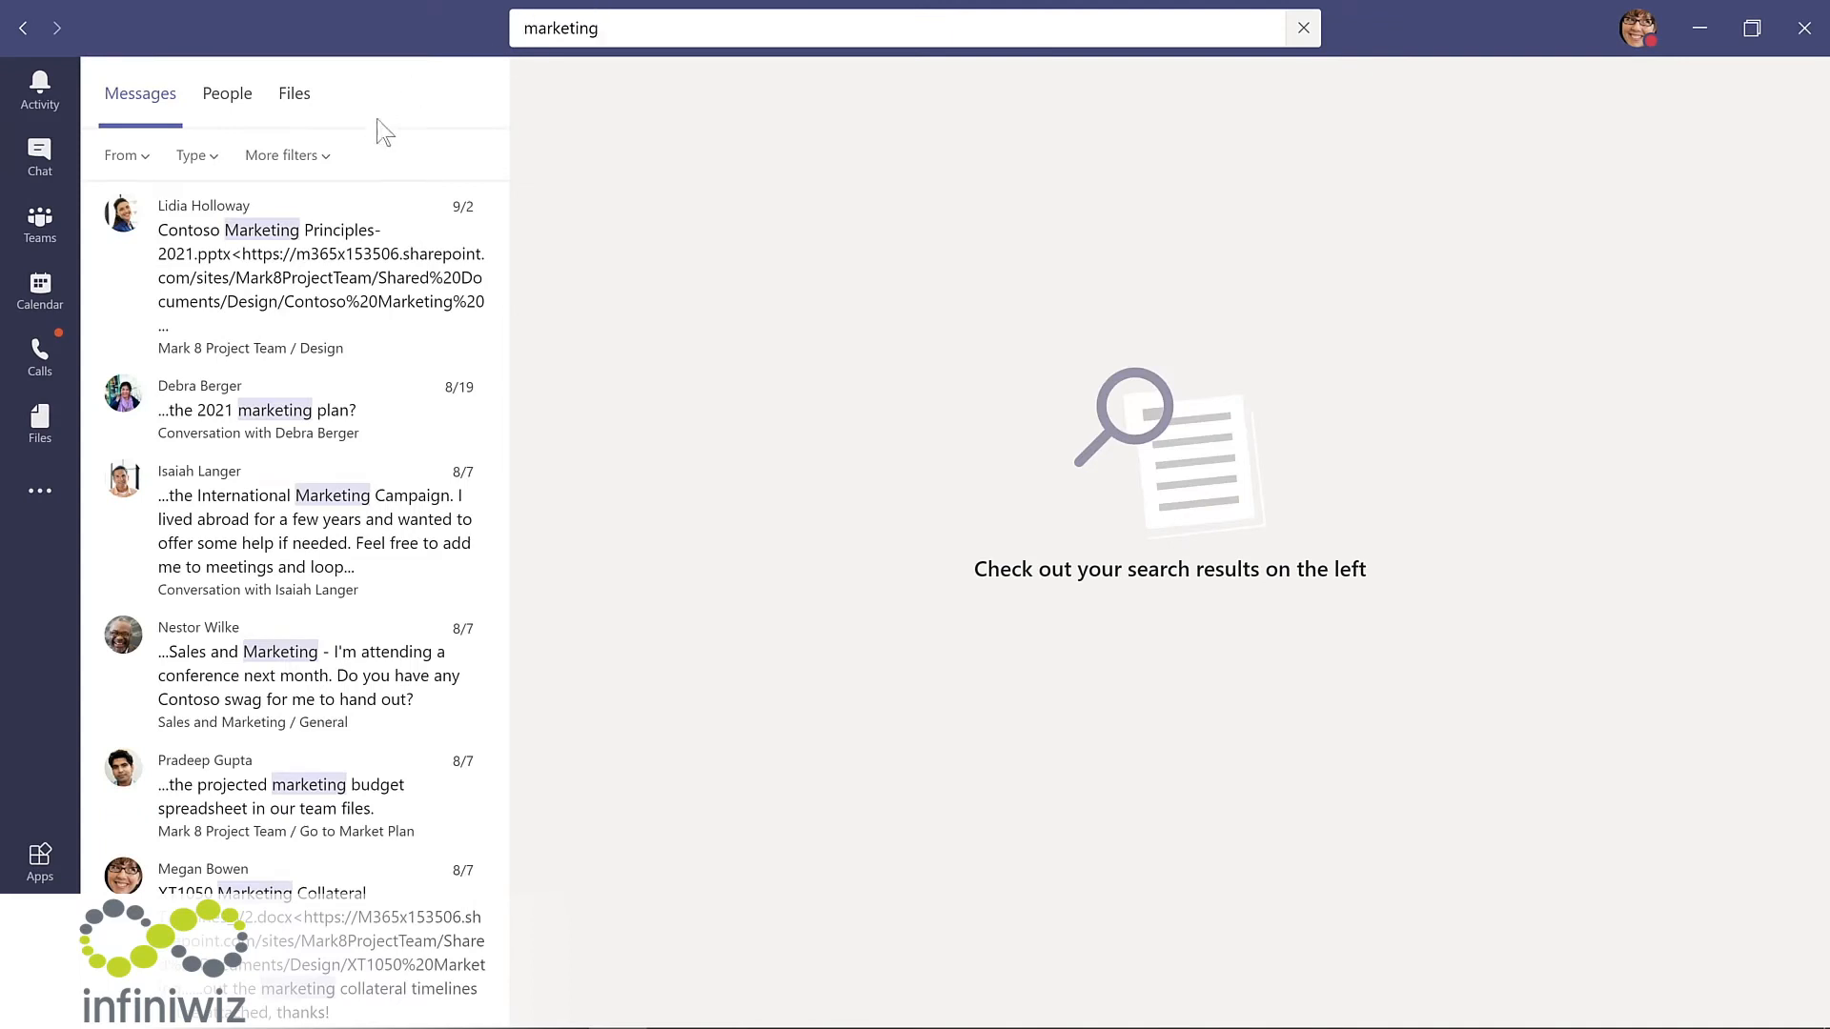
click(227, 93)
click(295, 93)
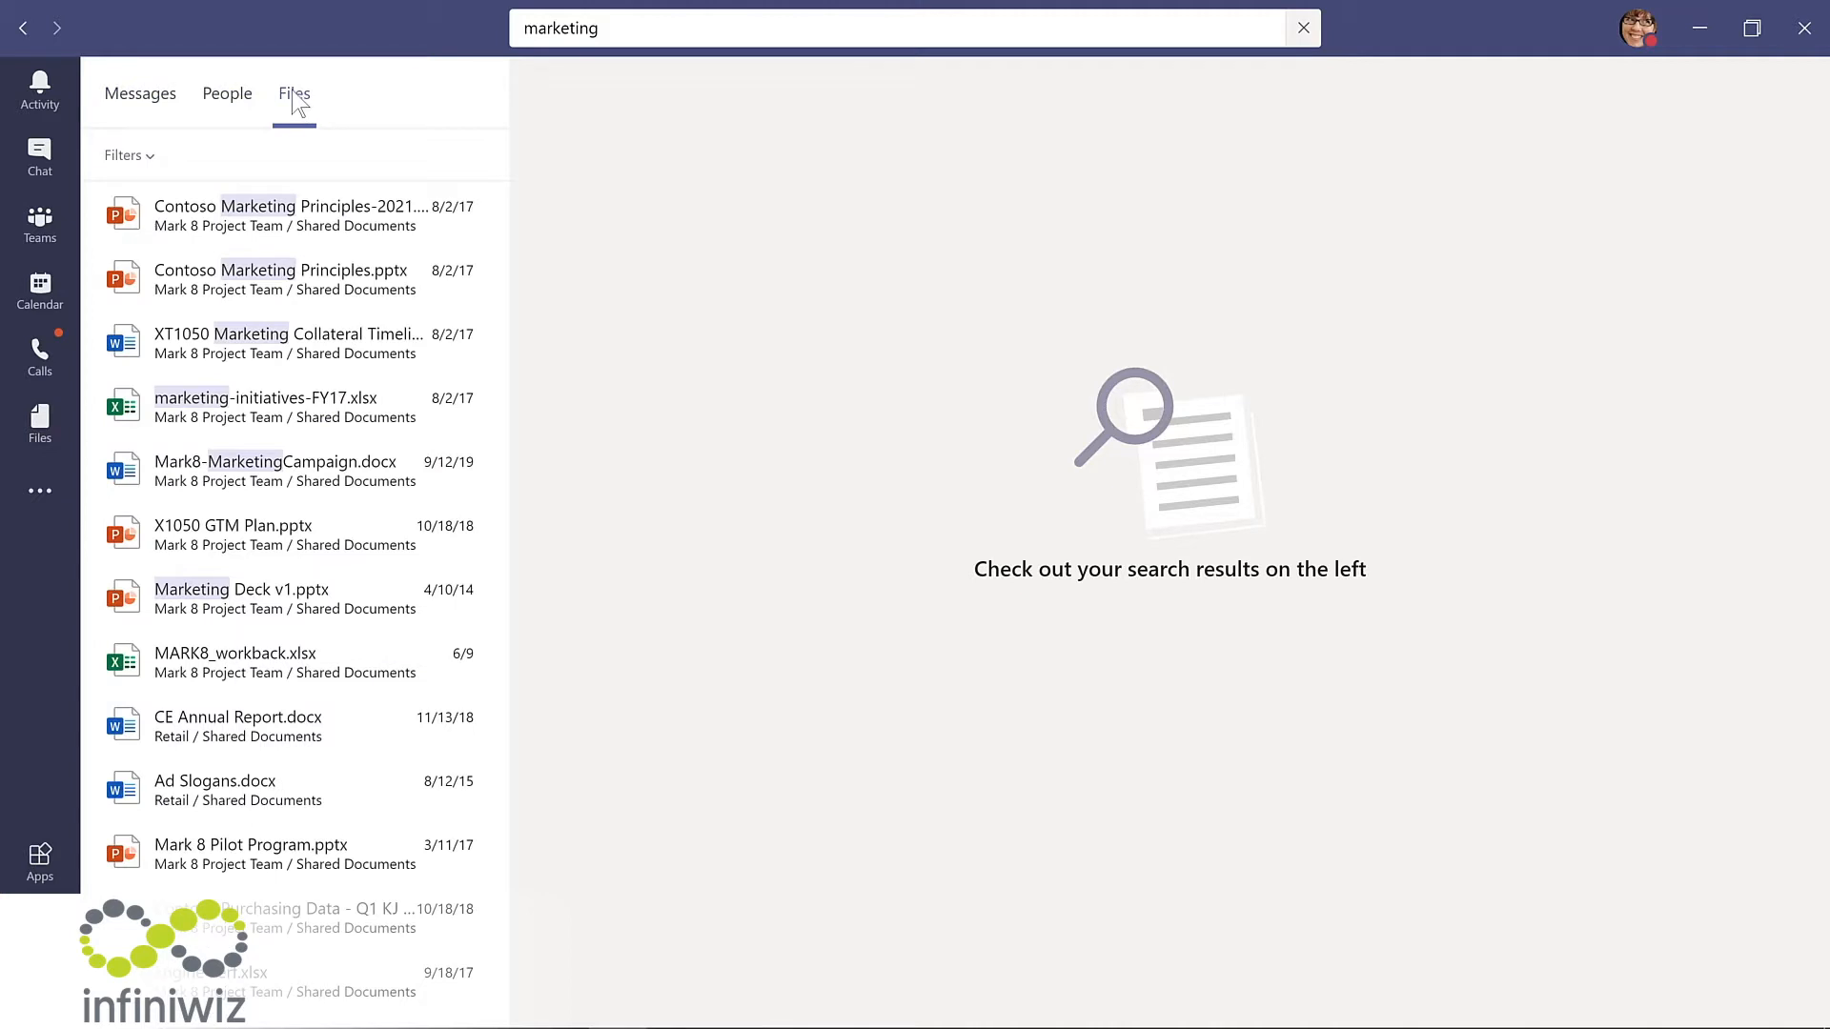
click(148, 156)
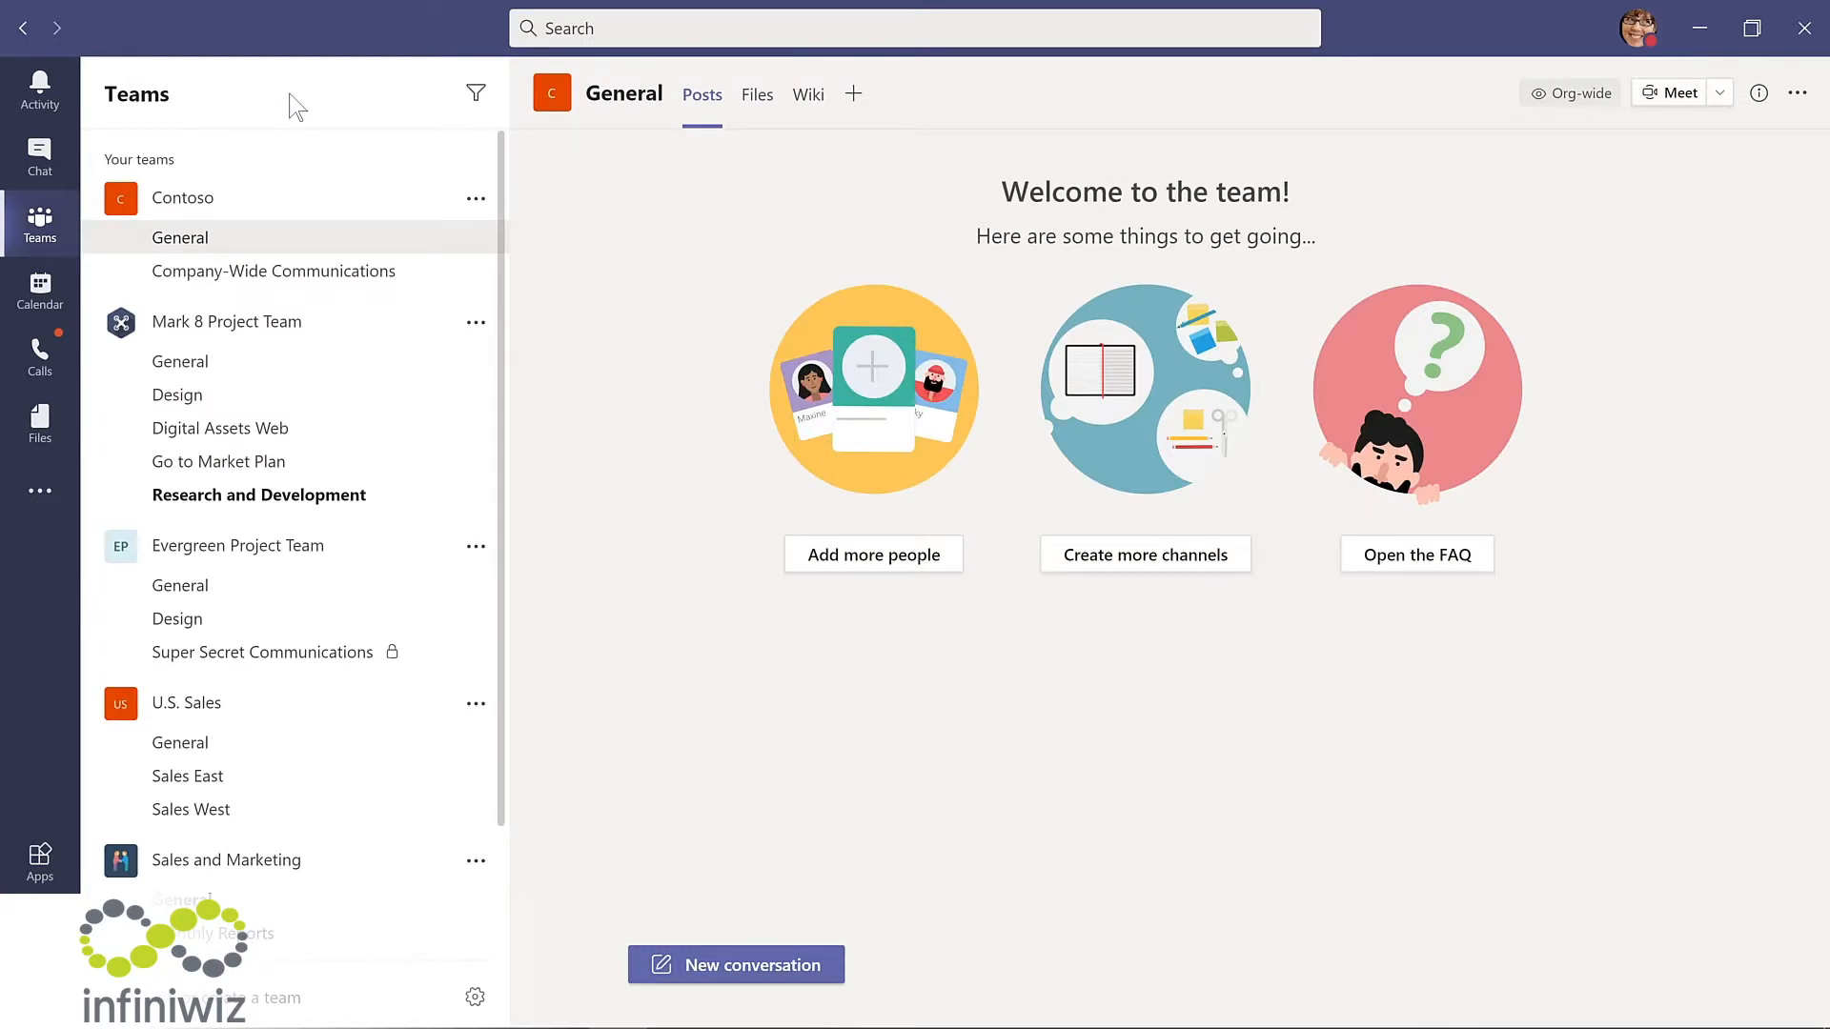
Step: Show the list of keyboard shortcuts with the /keys command and close it again
key(ctrl+e)
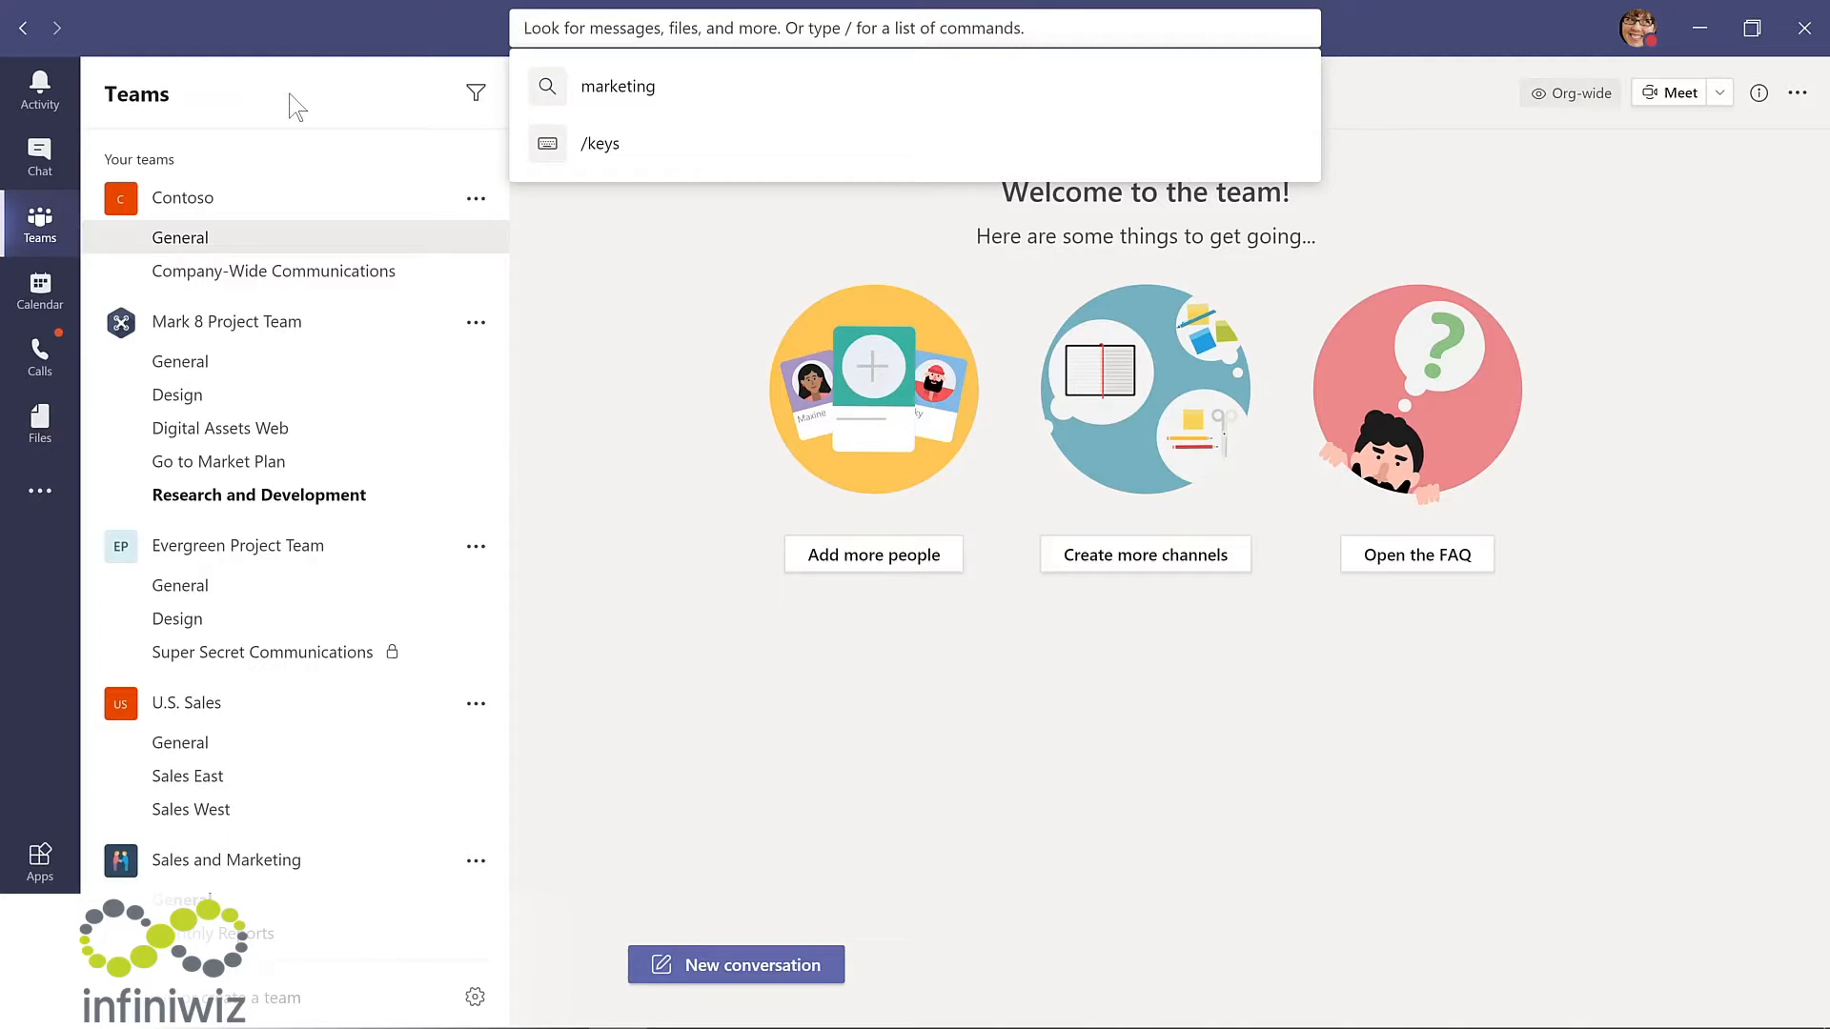
text(/keys)
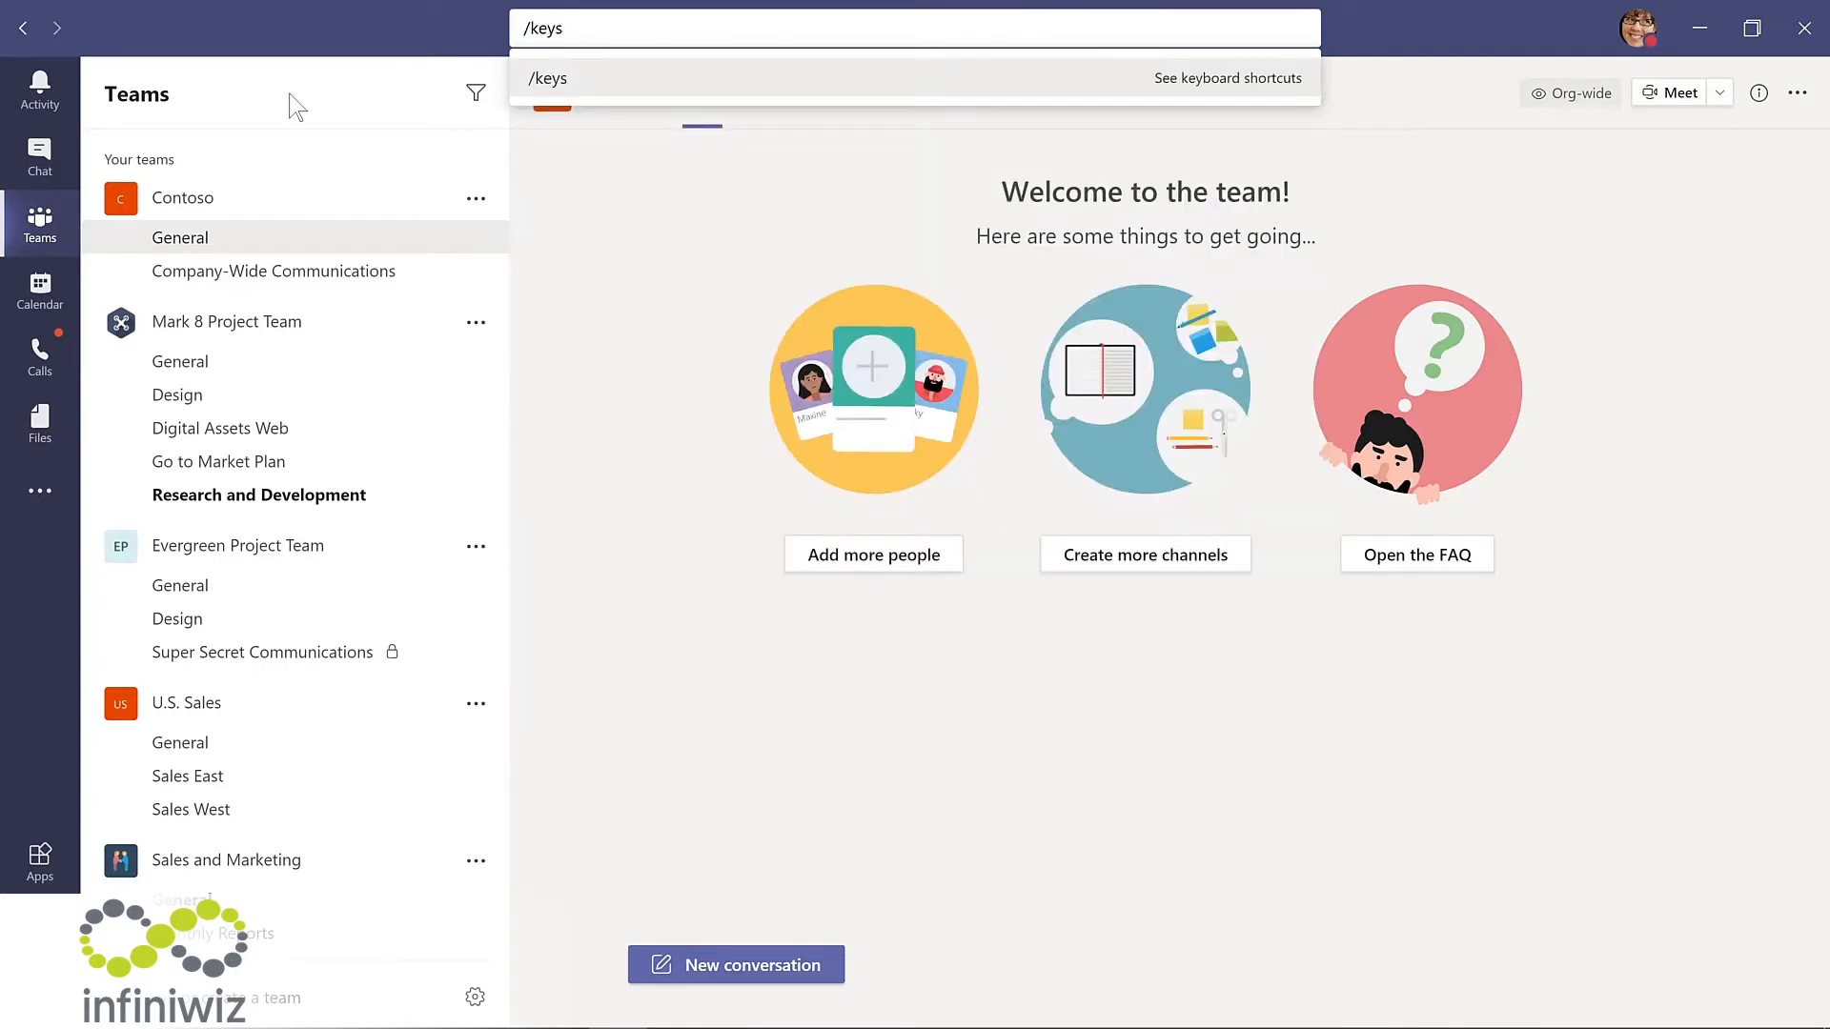
key(Return)
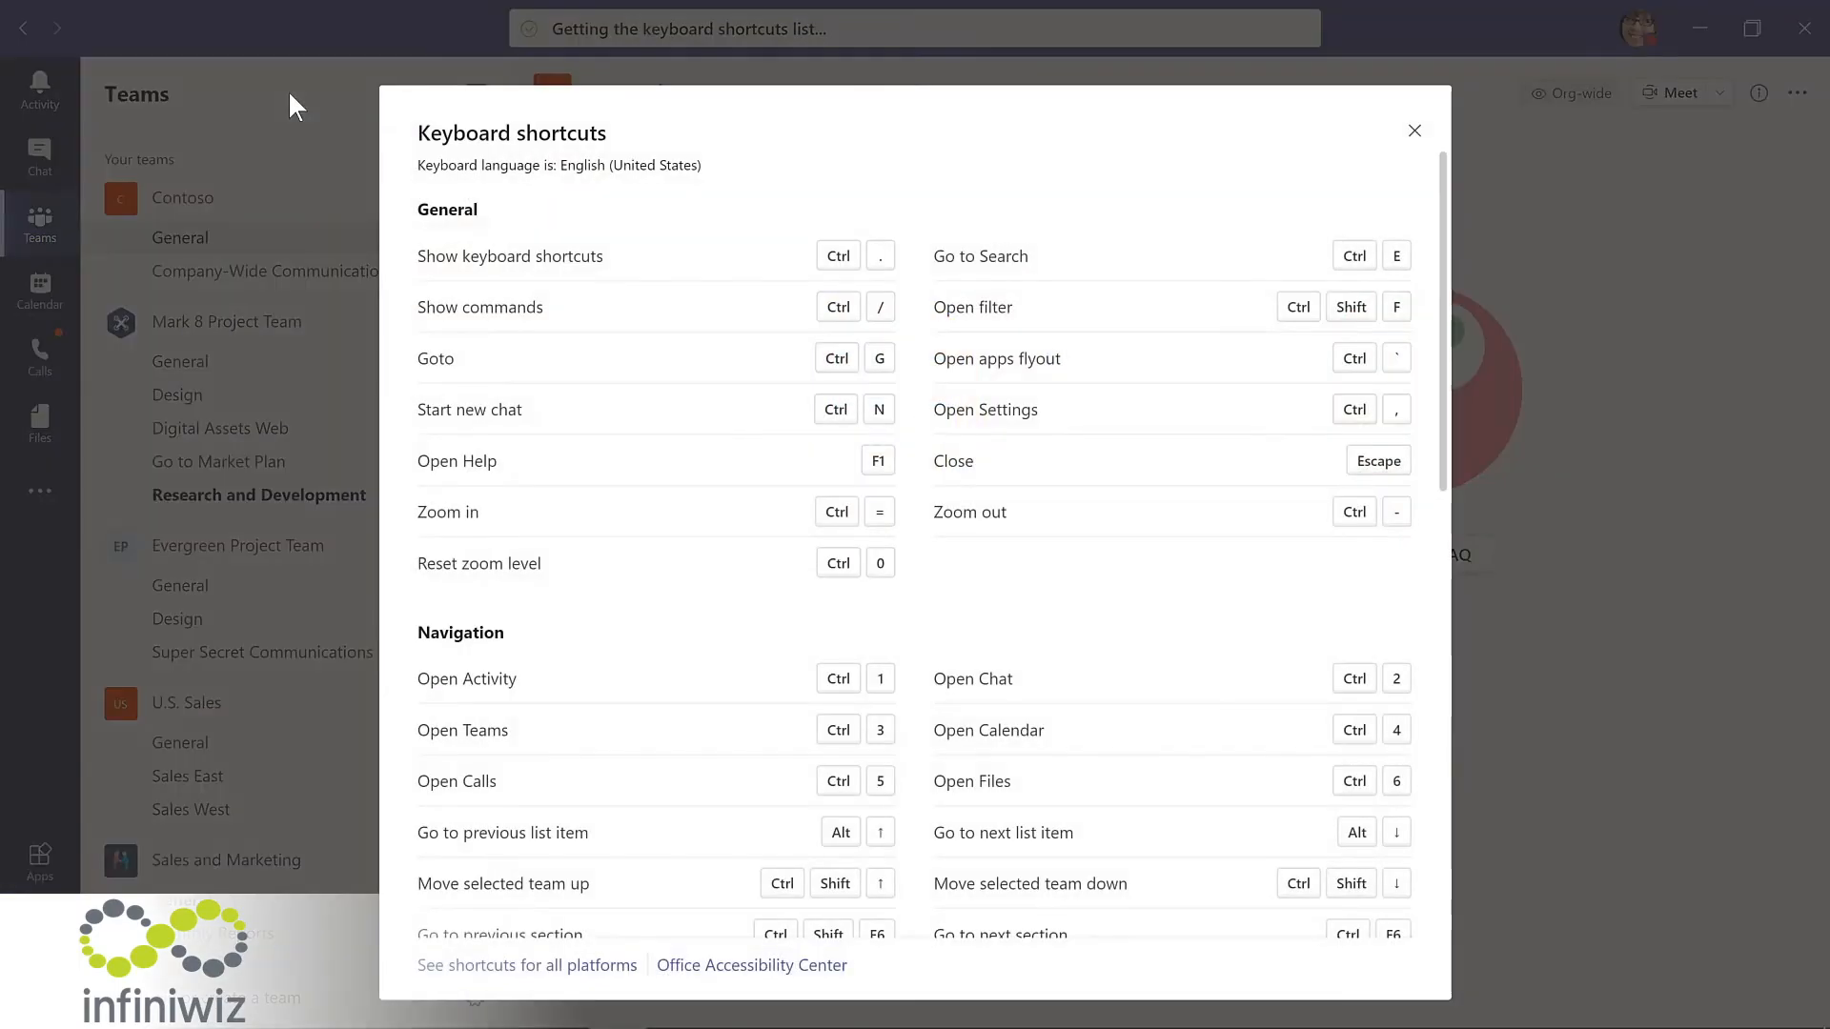
key(Escape)
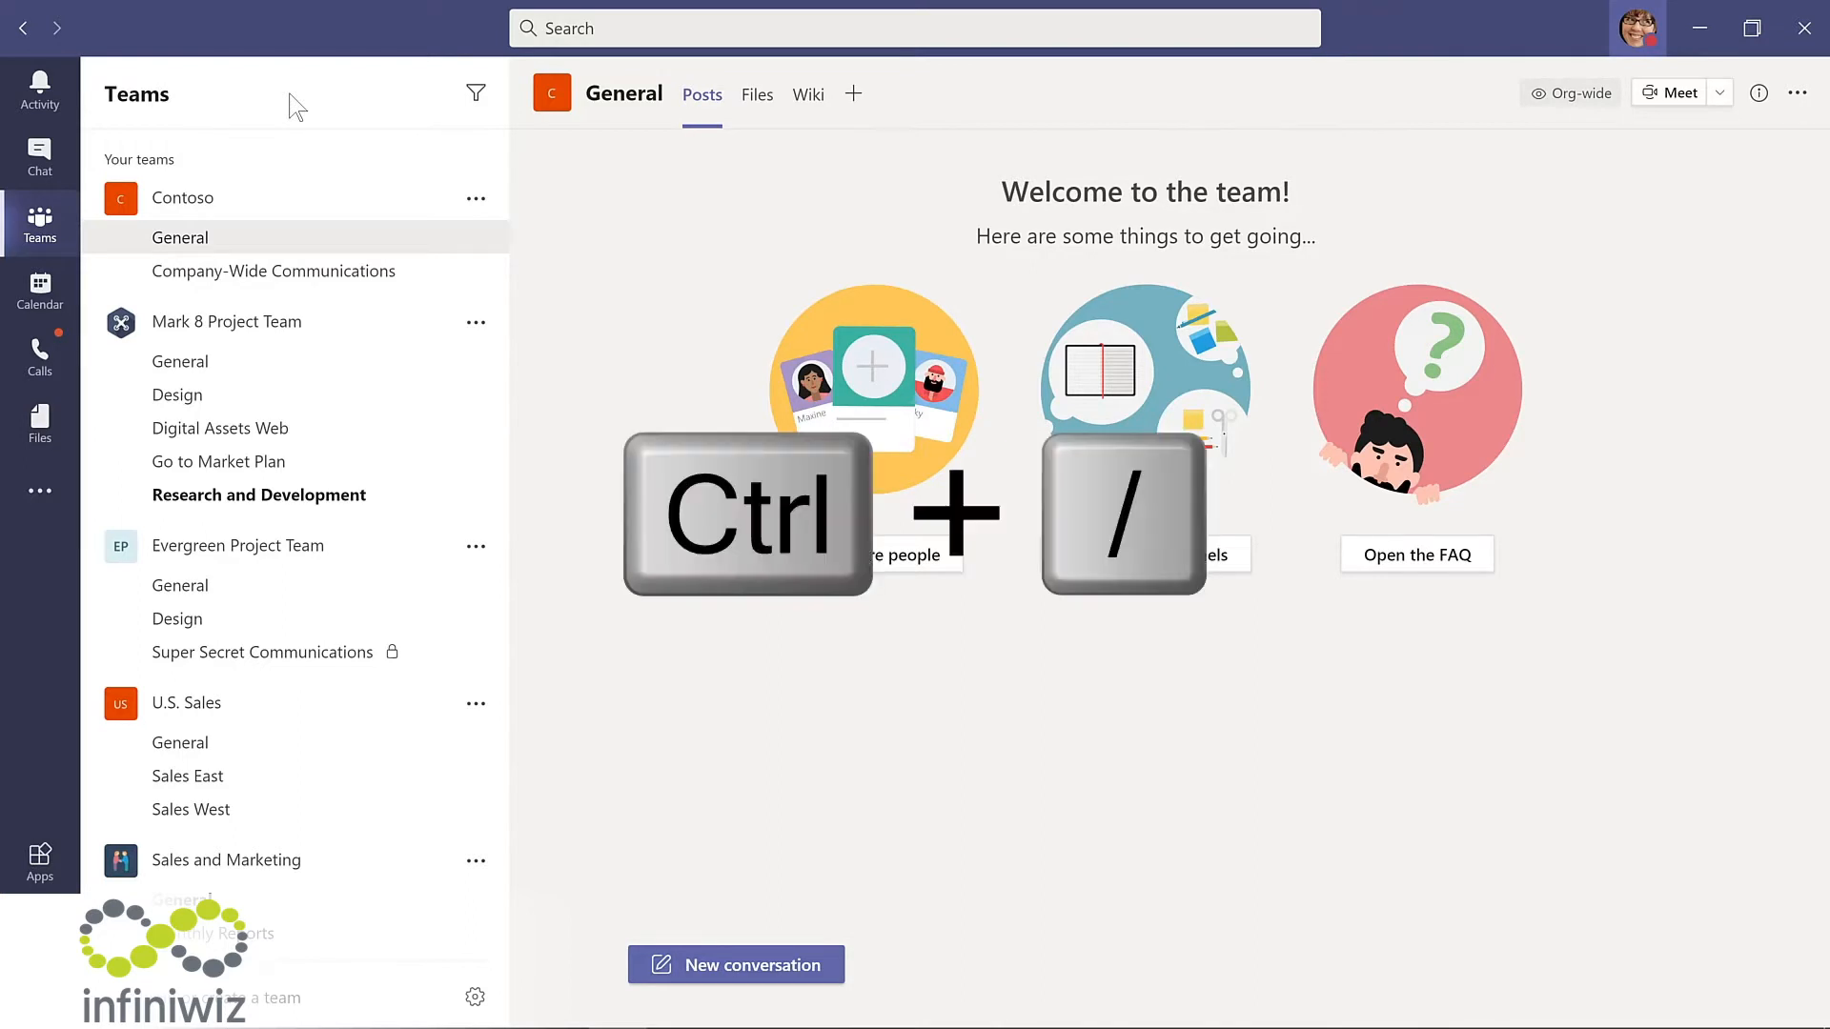
Step: Run the /whatsnew command to view the latest changes in Teams
key(ctrl+slash)
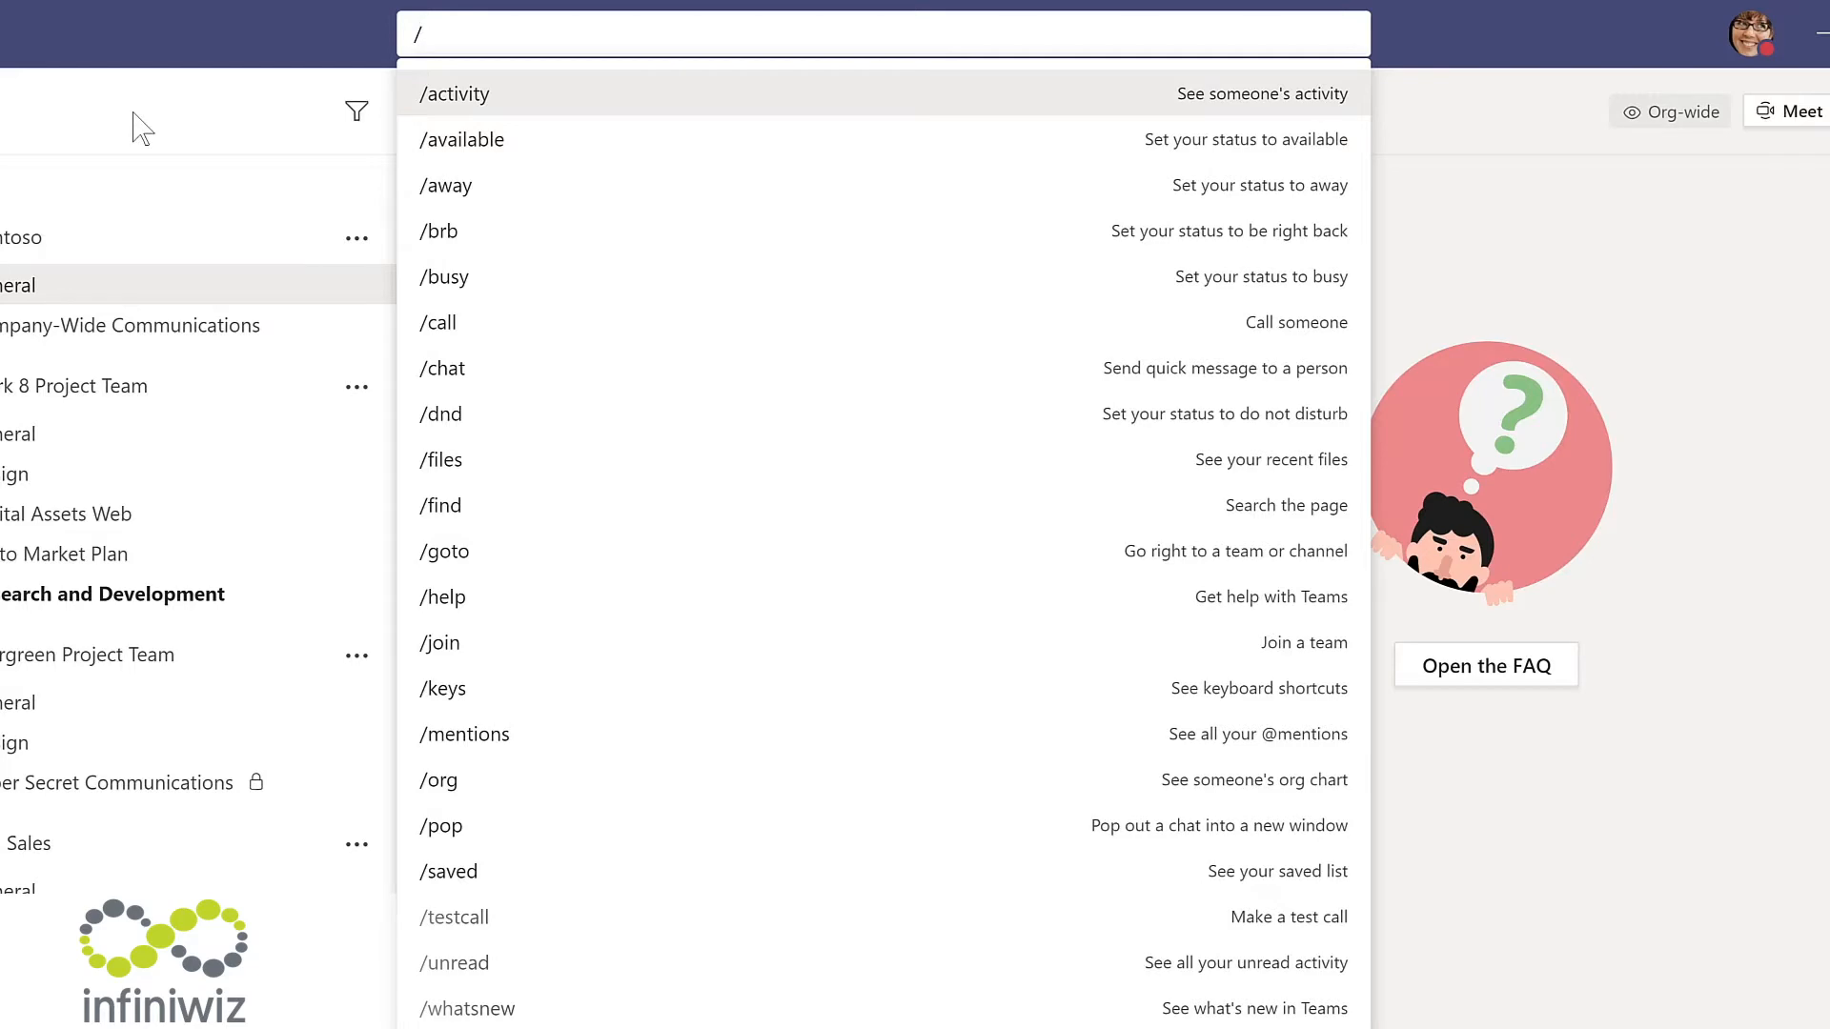
text(whatsnew)
click(479, 85)
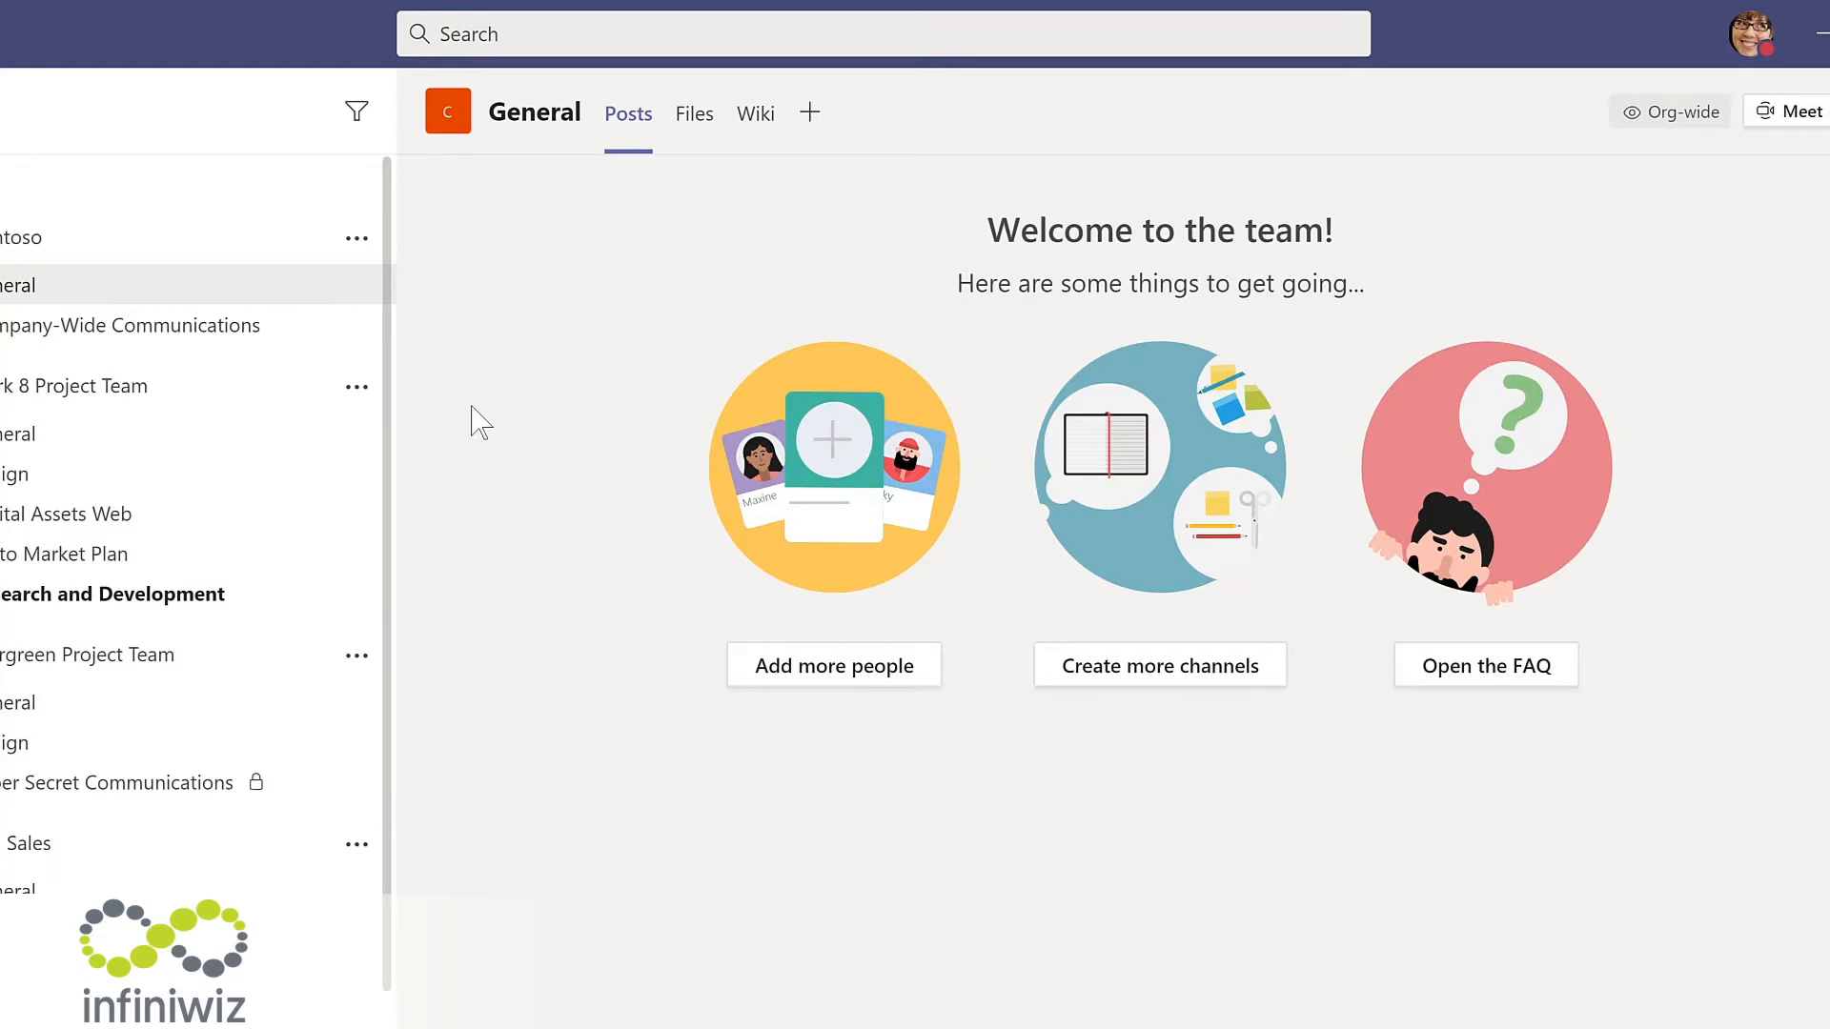
Step: List the recent files with the /files command and open Usability Testing Priorities.docx
key(ctrl+slash)
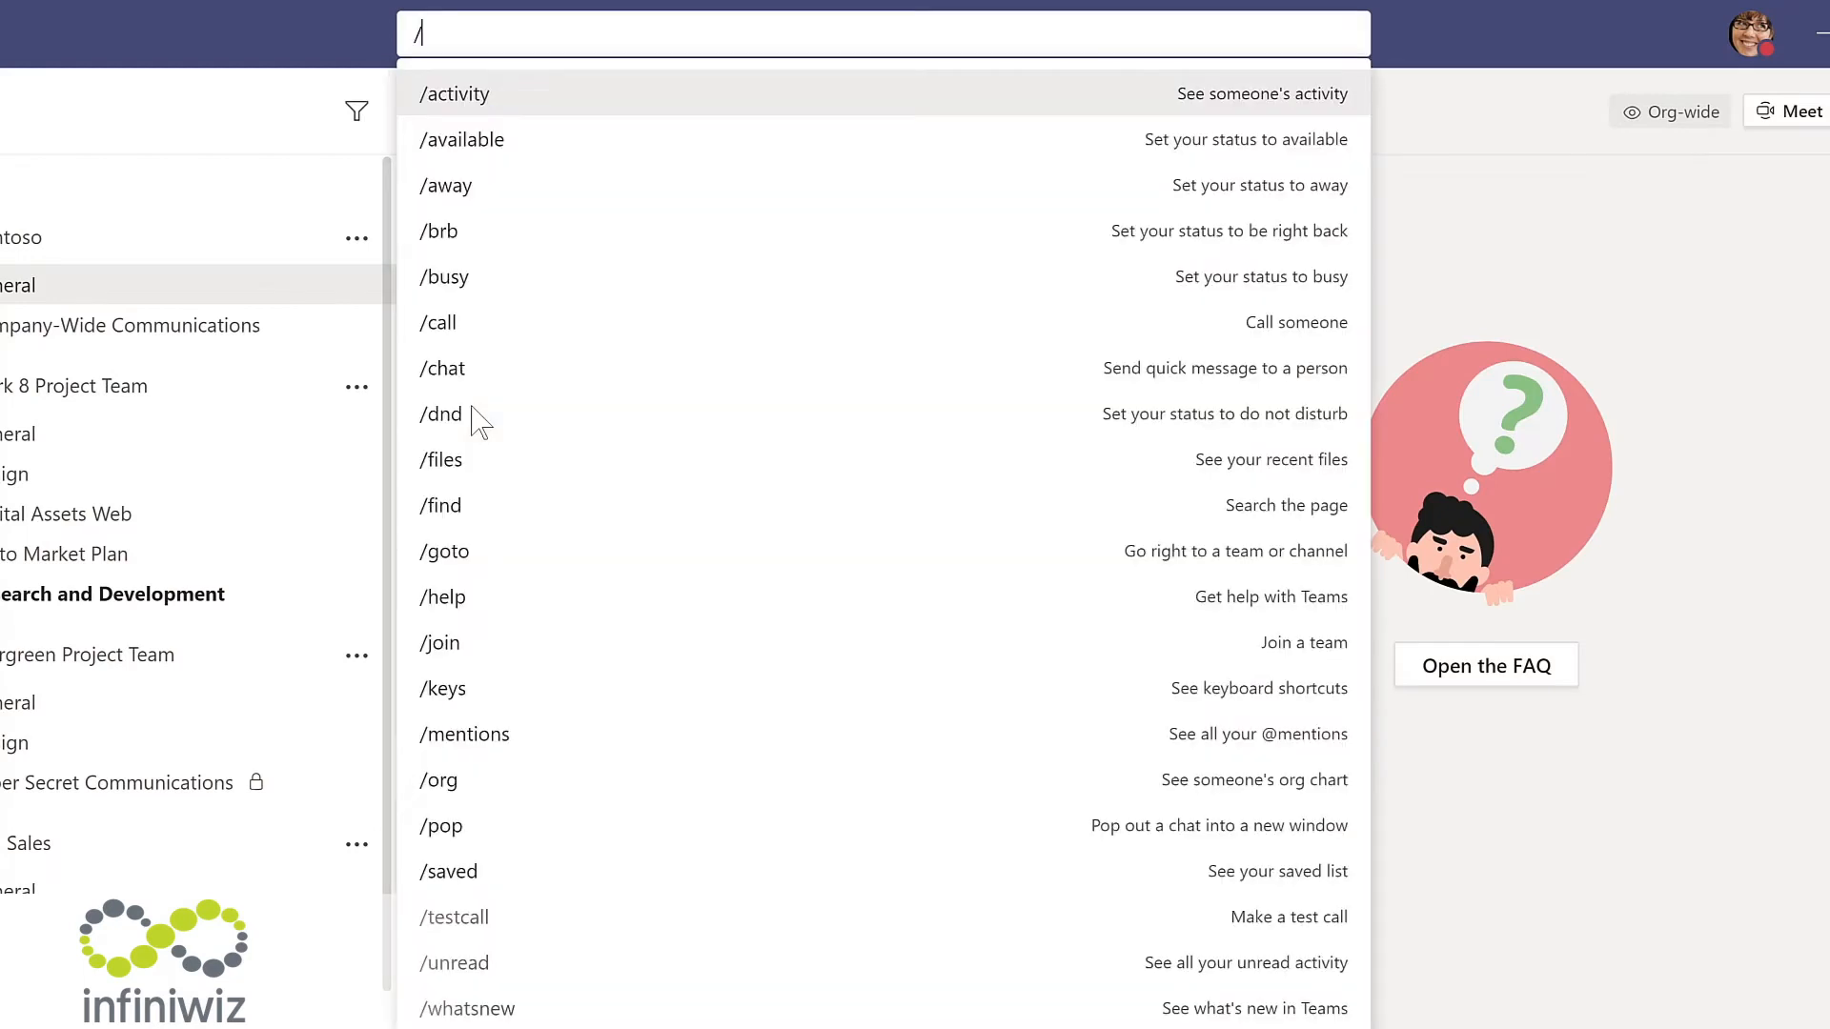
click(459, 456)
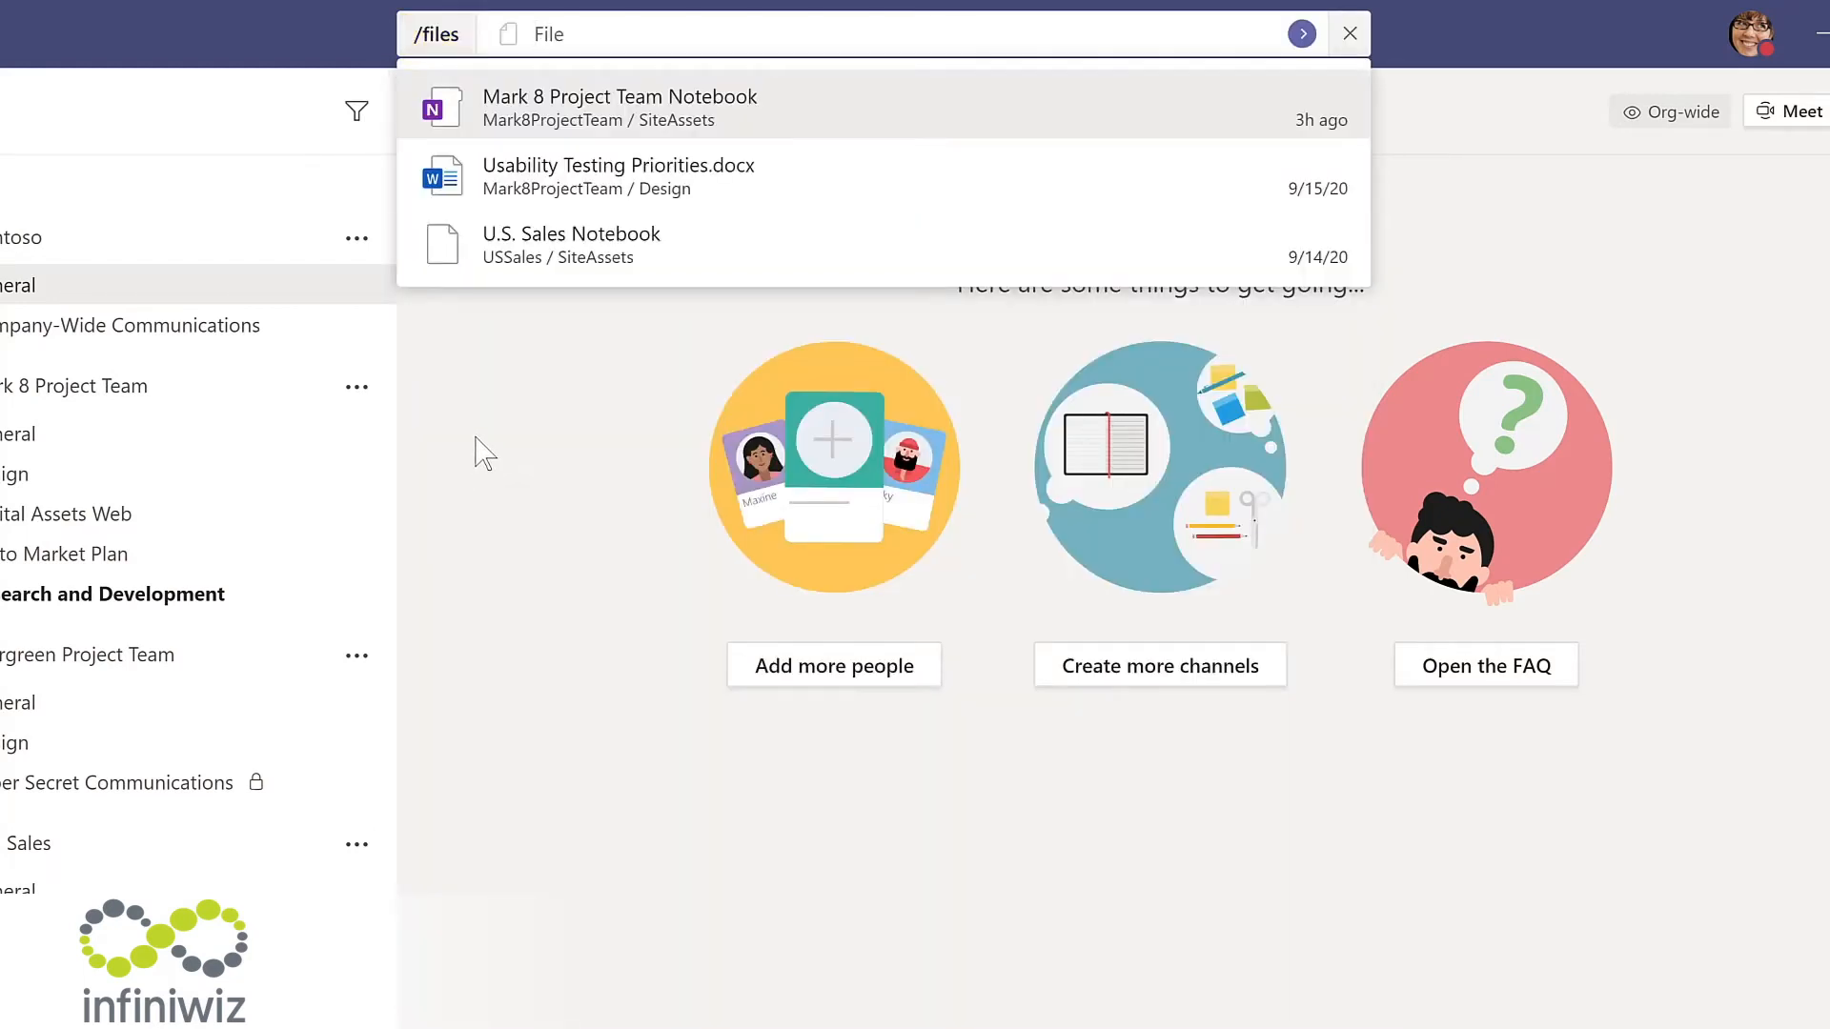
click(593, 190)
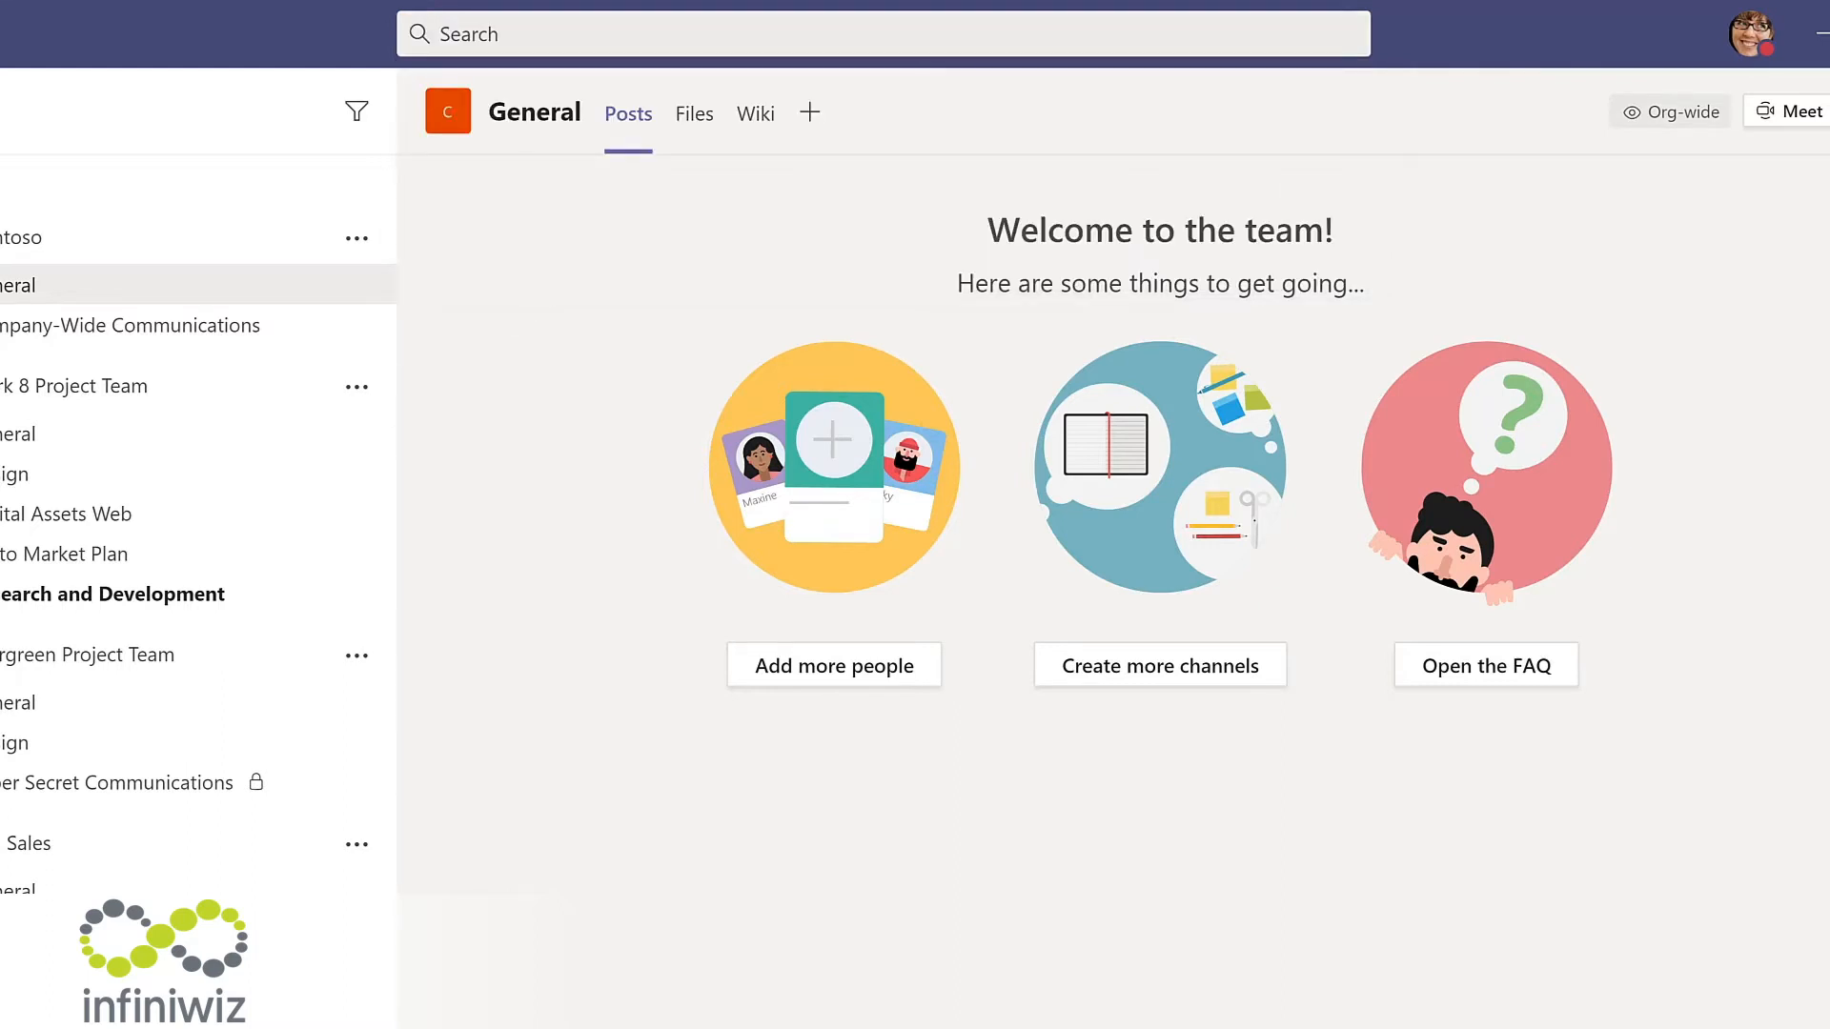
key(ctrl+slash)
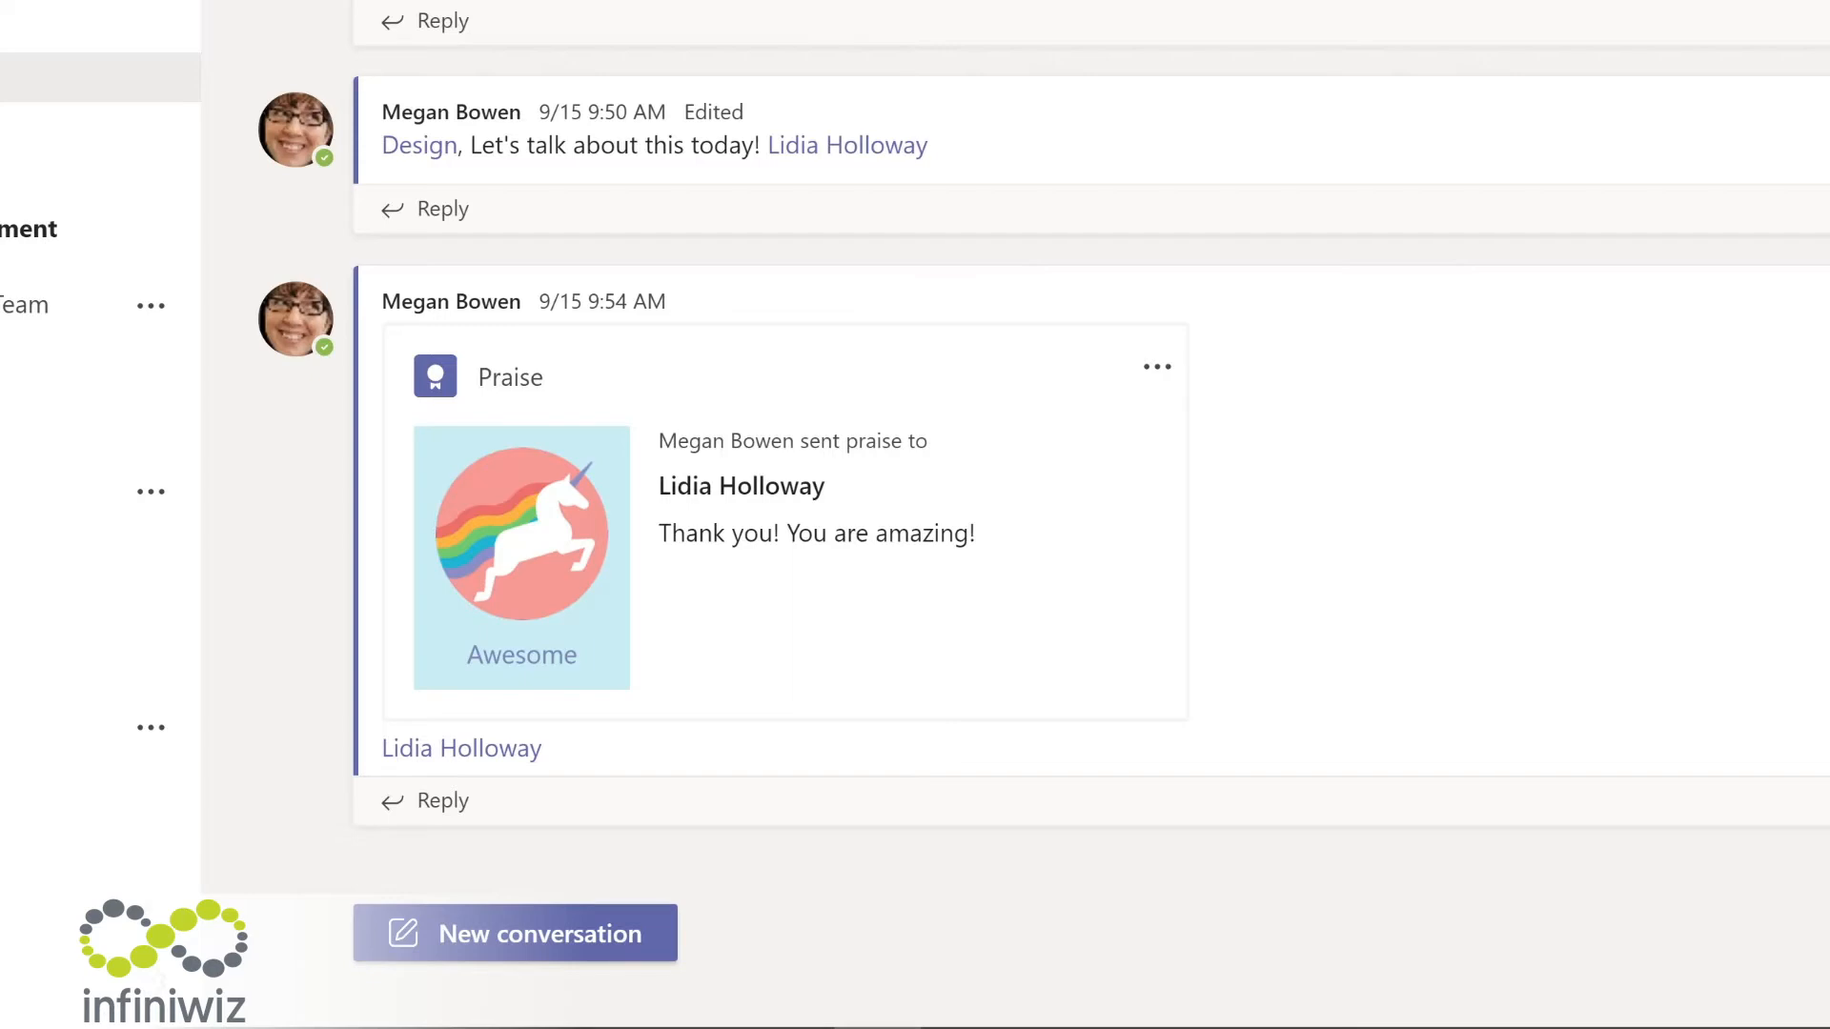
Step: Post a new conversation mentioning the first suggested colleague: ", please share an update on your conversation with the sales team."
click(535, 915)
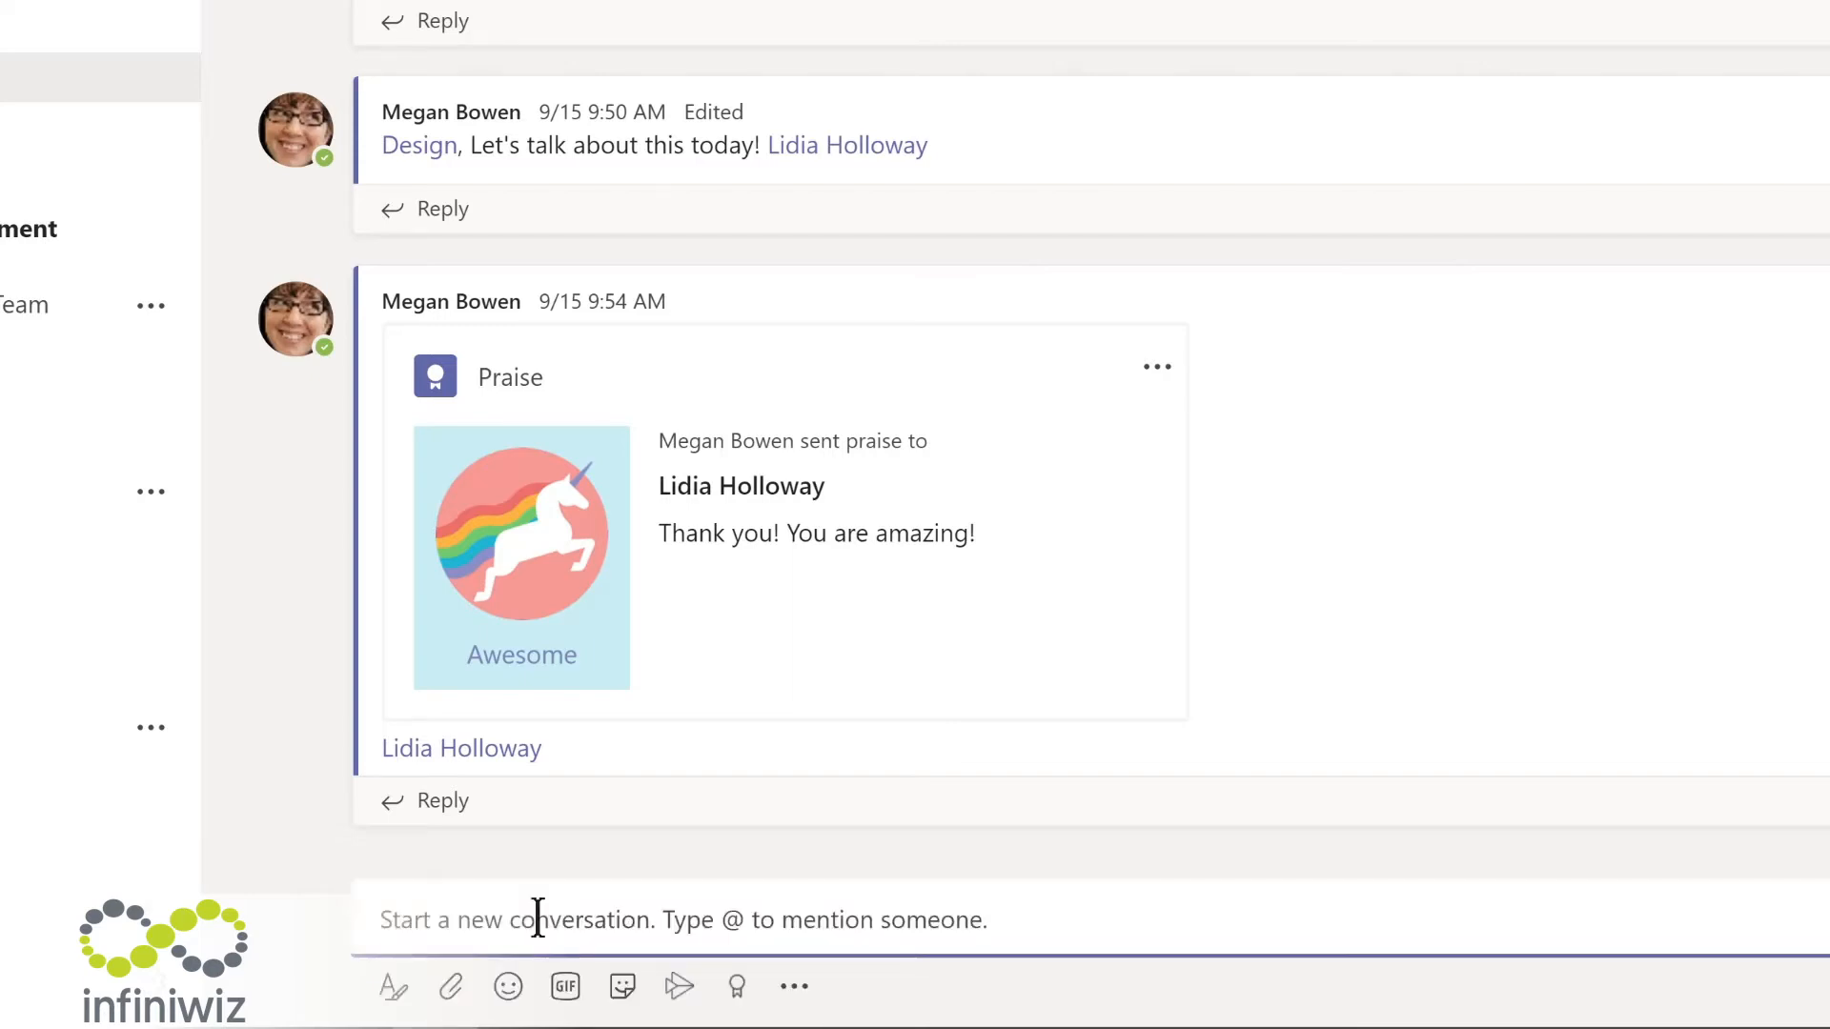
text(@)
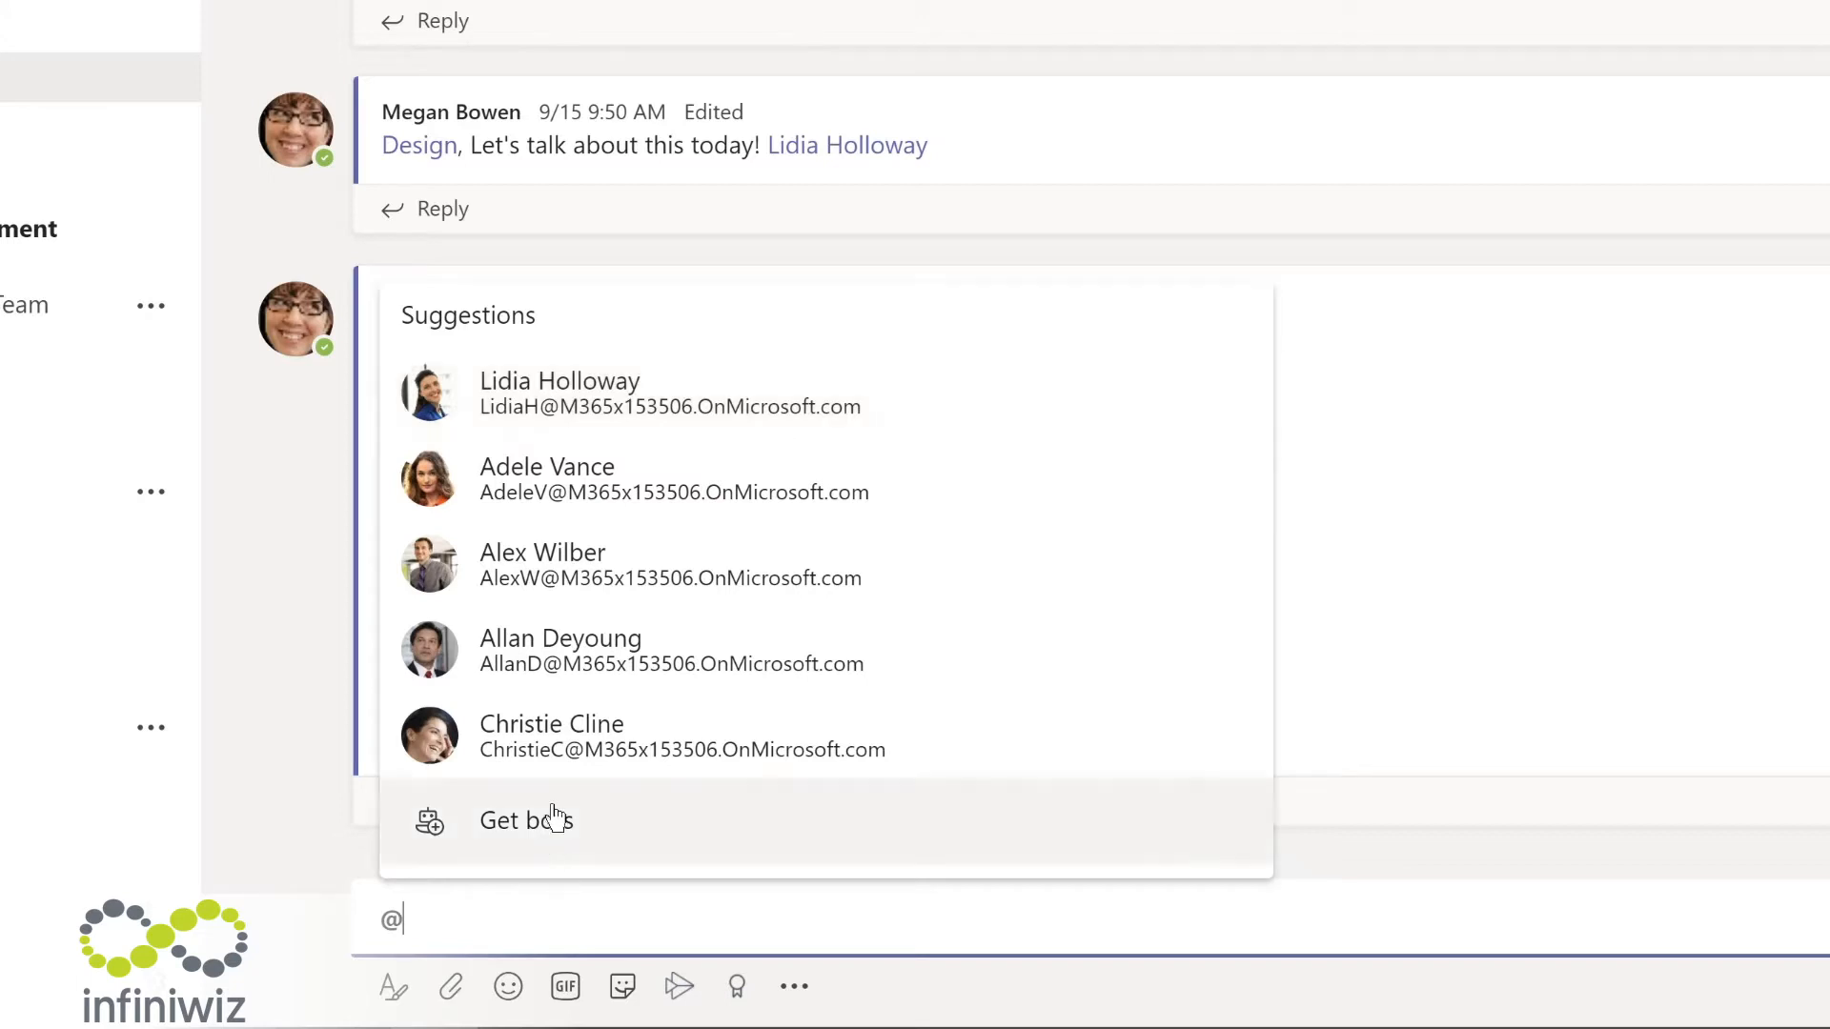
click(545, 415)
text(,)
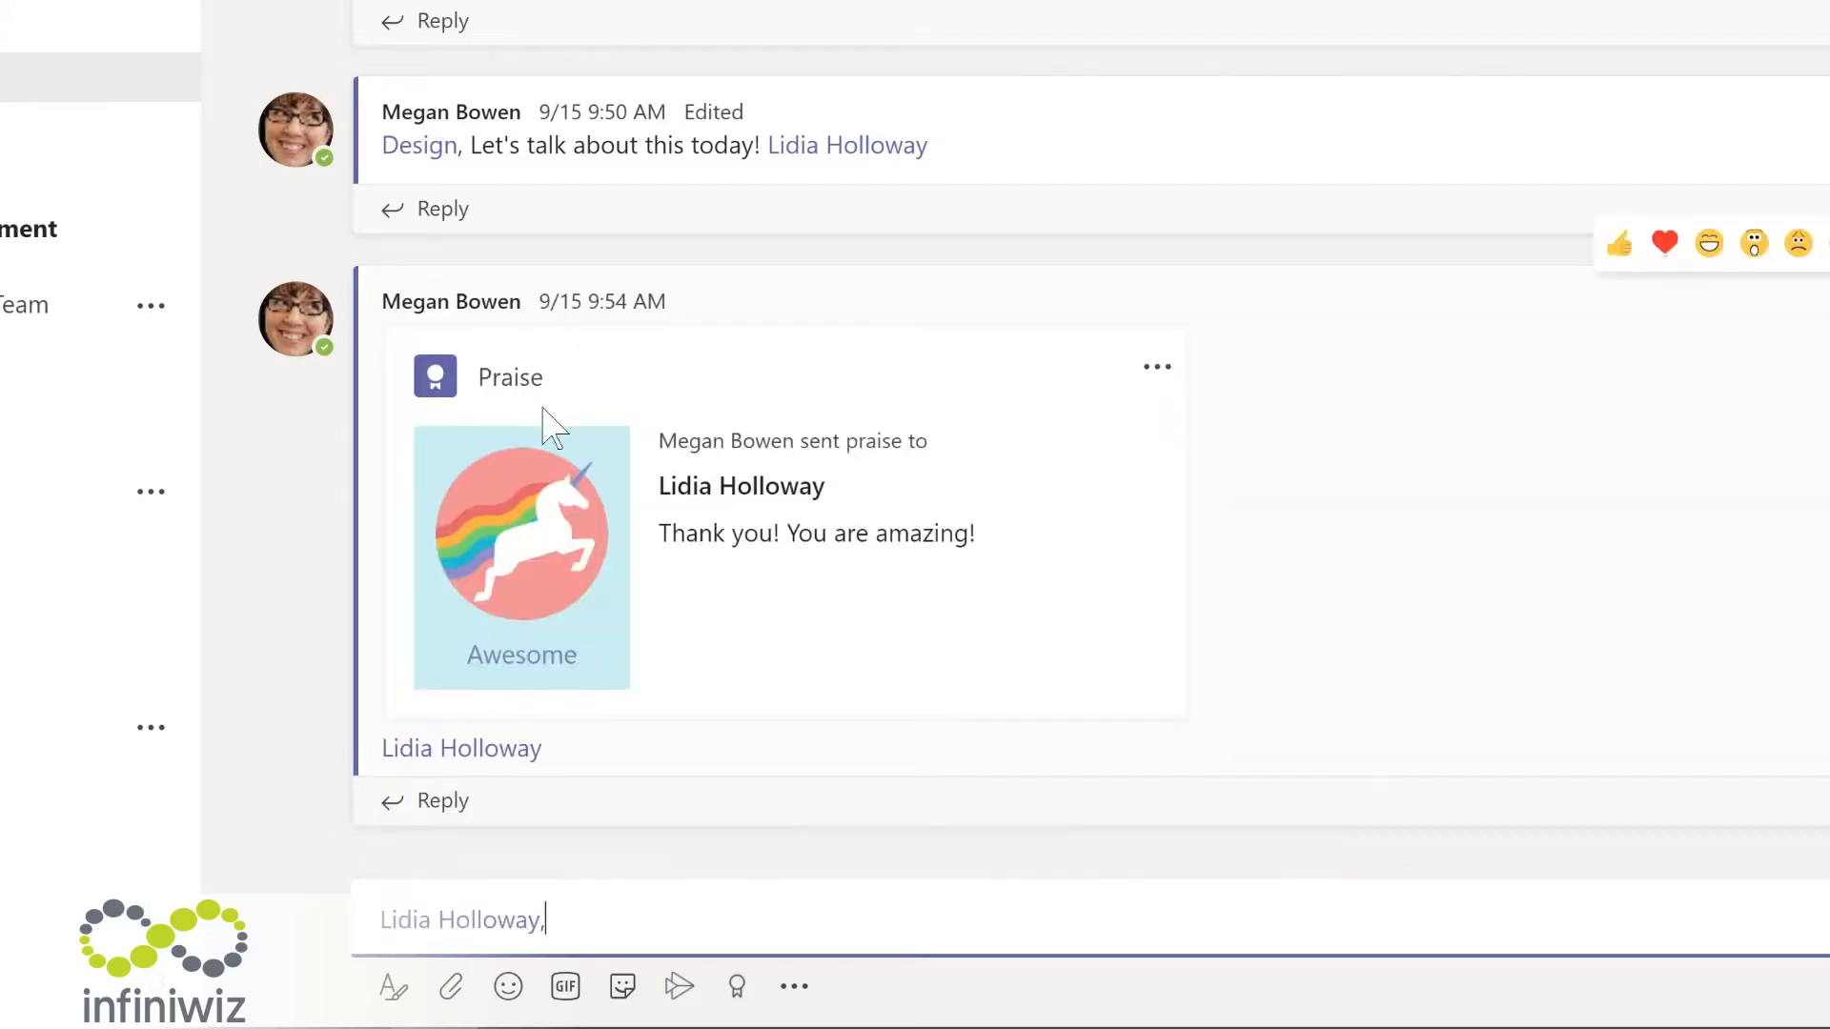
text( please share an update on your conversation with the sales team.)
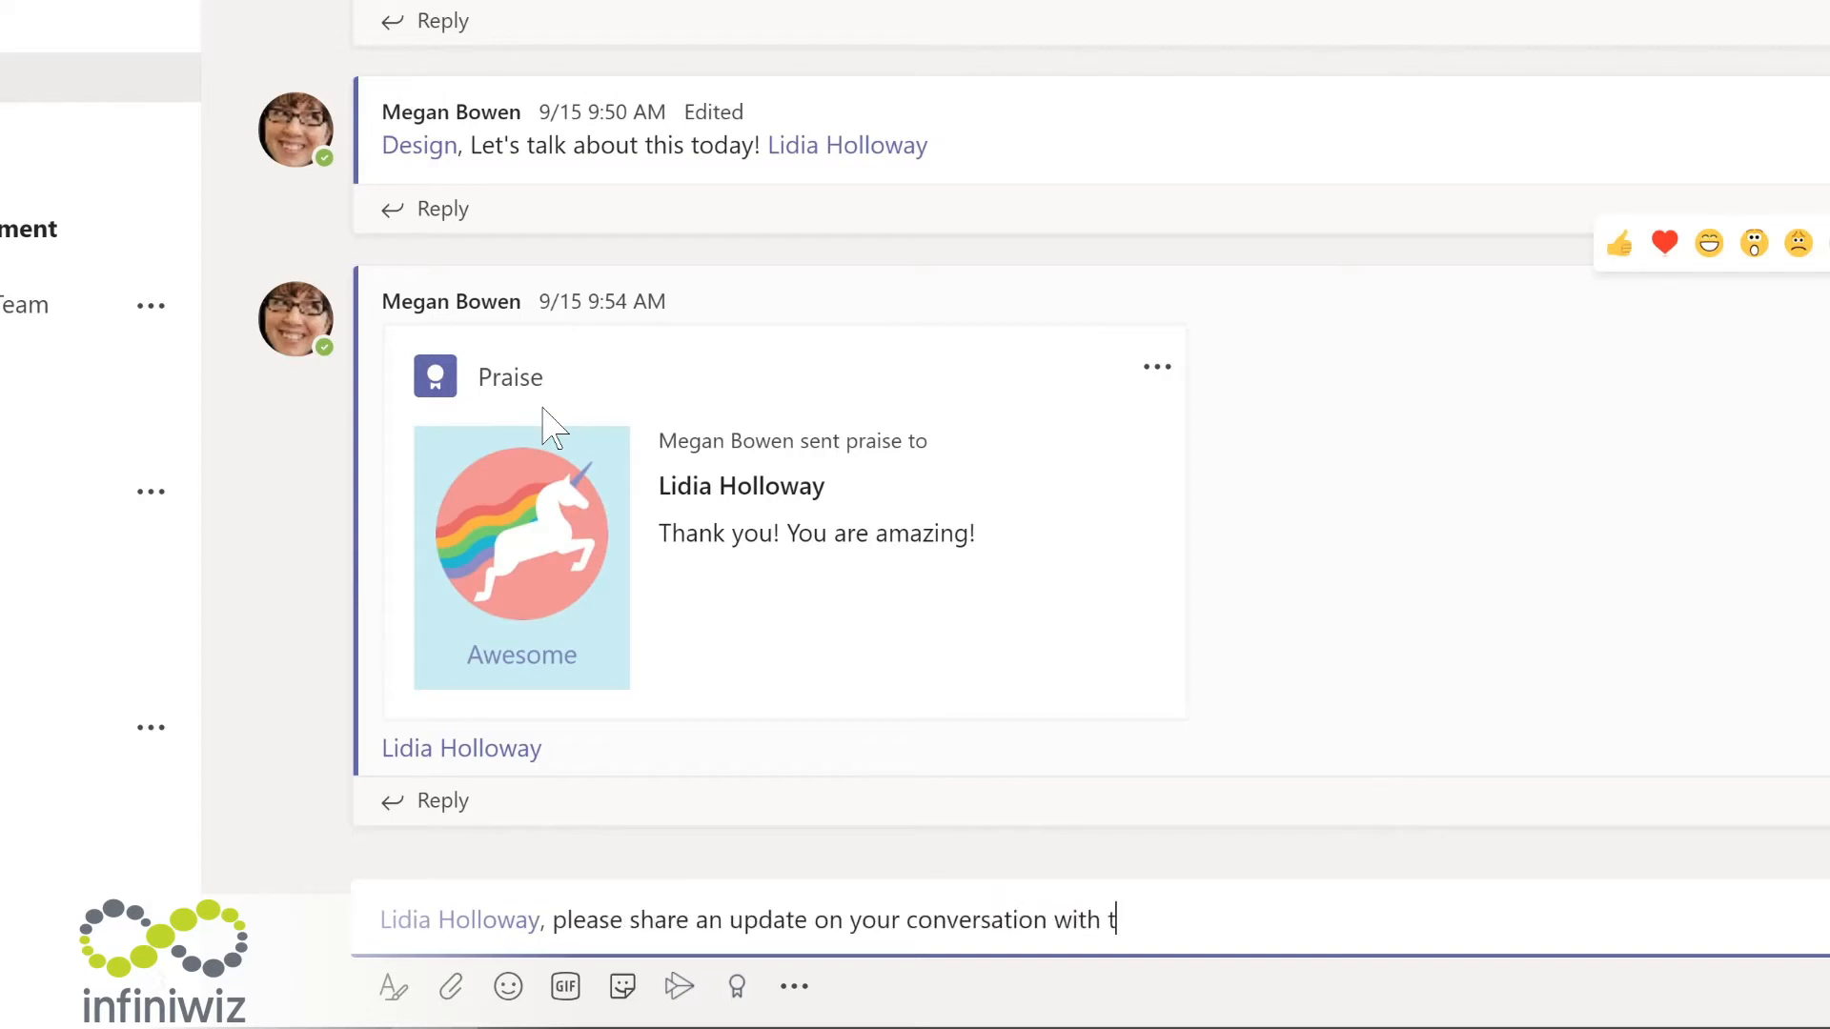
key(Return)
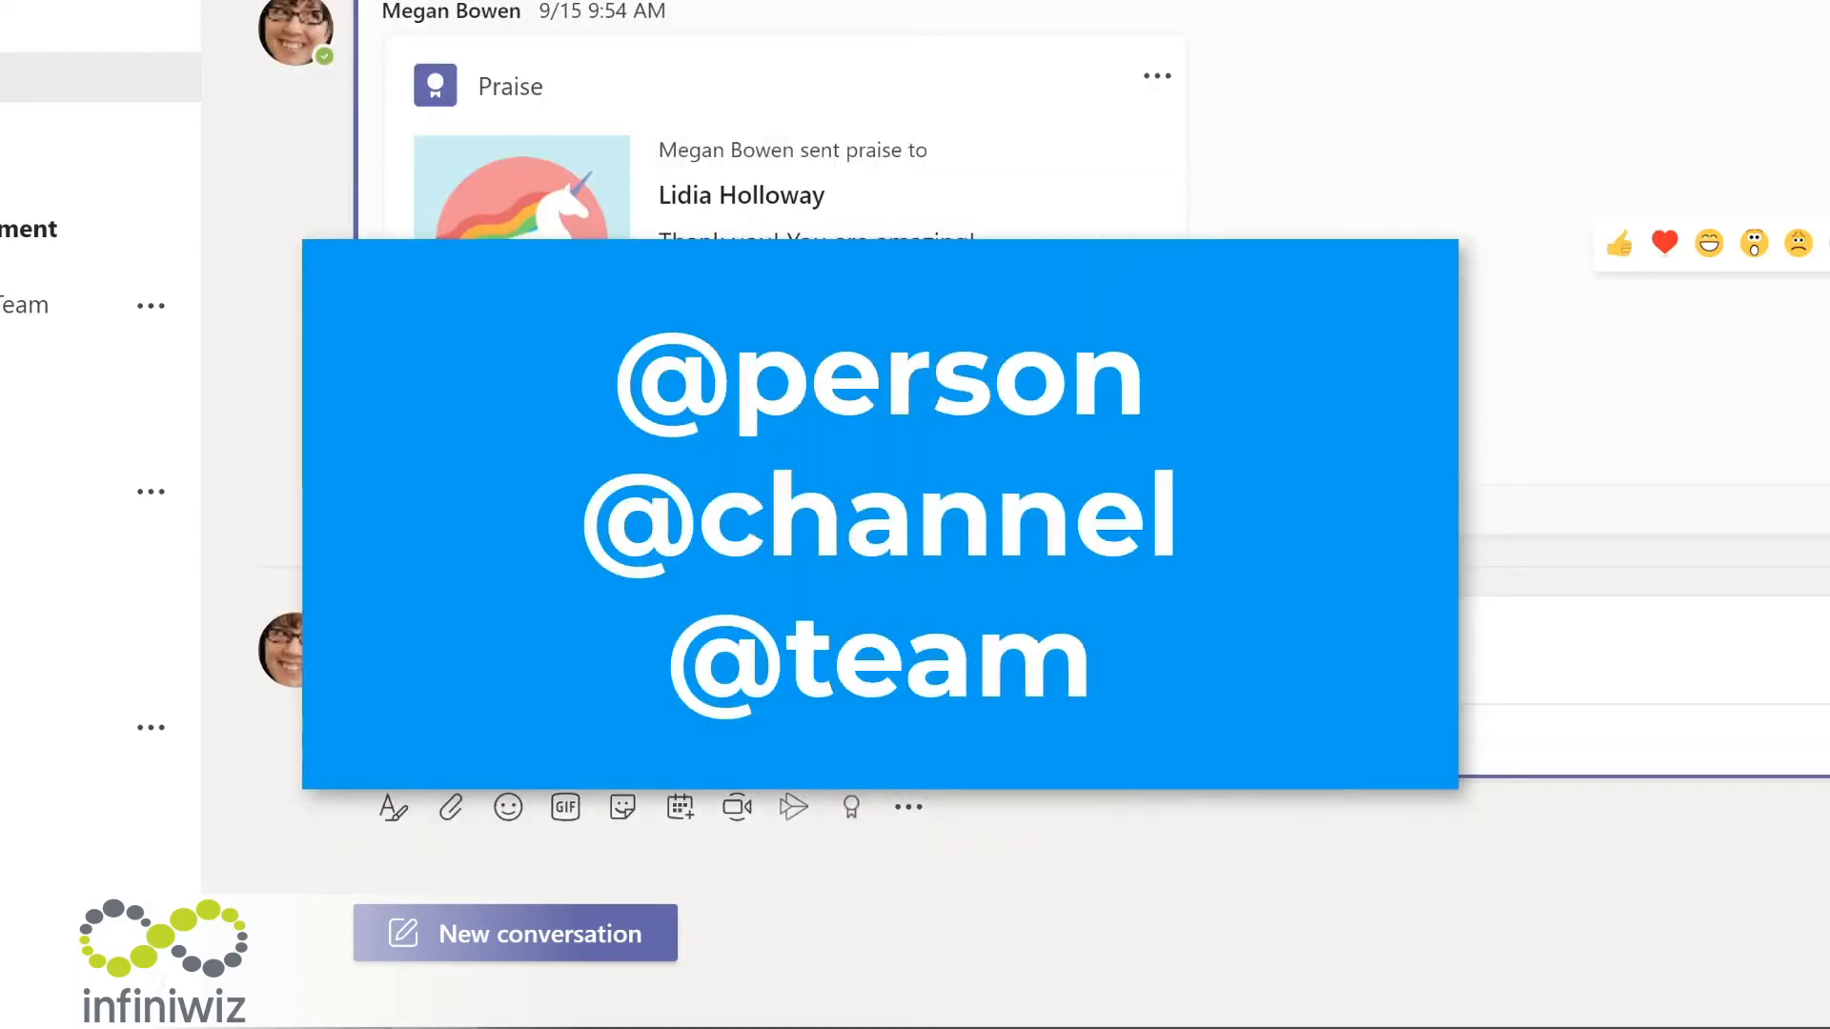
Step: Post a new conversation mentioning the Design channel: ", I'm so excited about our team retreat tomorrow!"
click(559, 927)
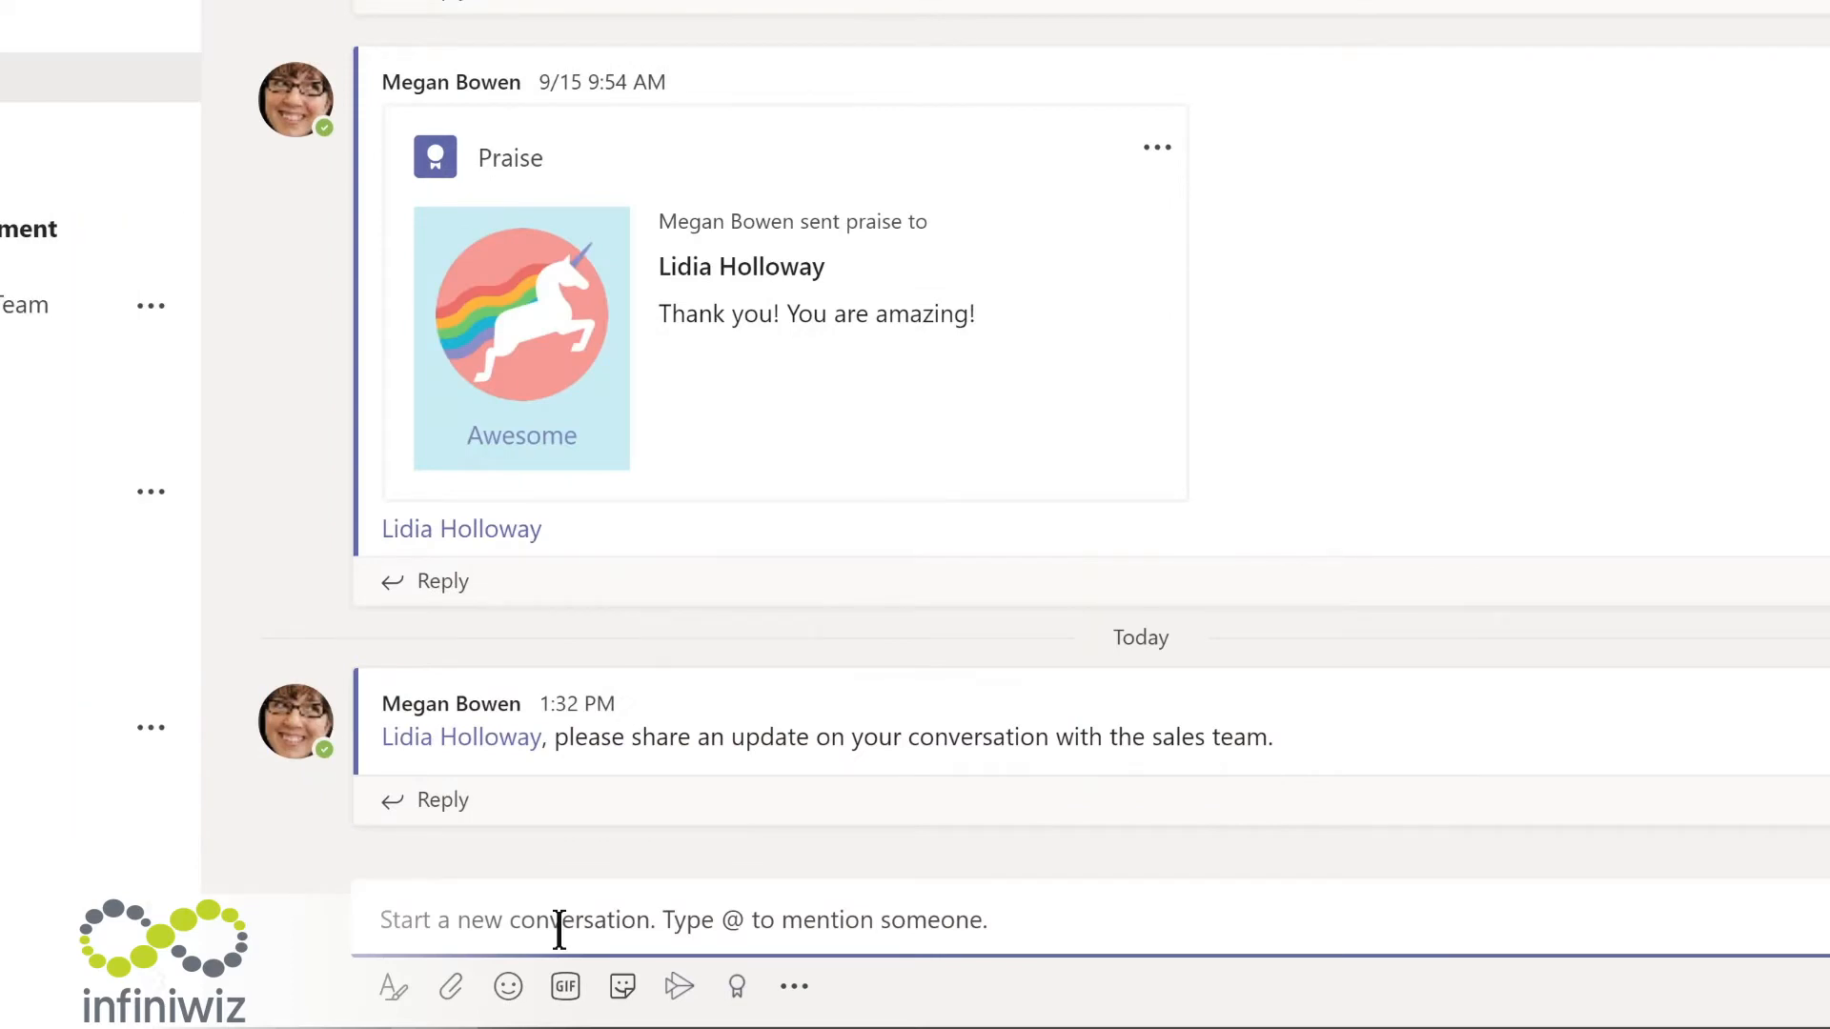
text(@De)
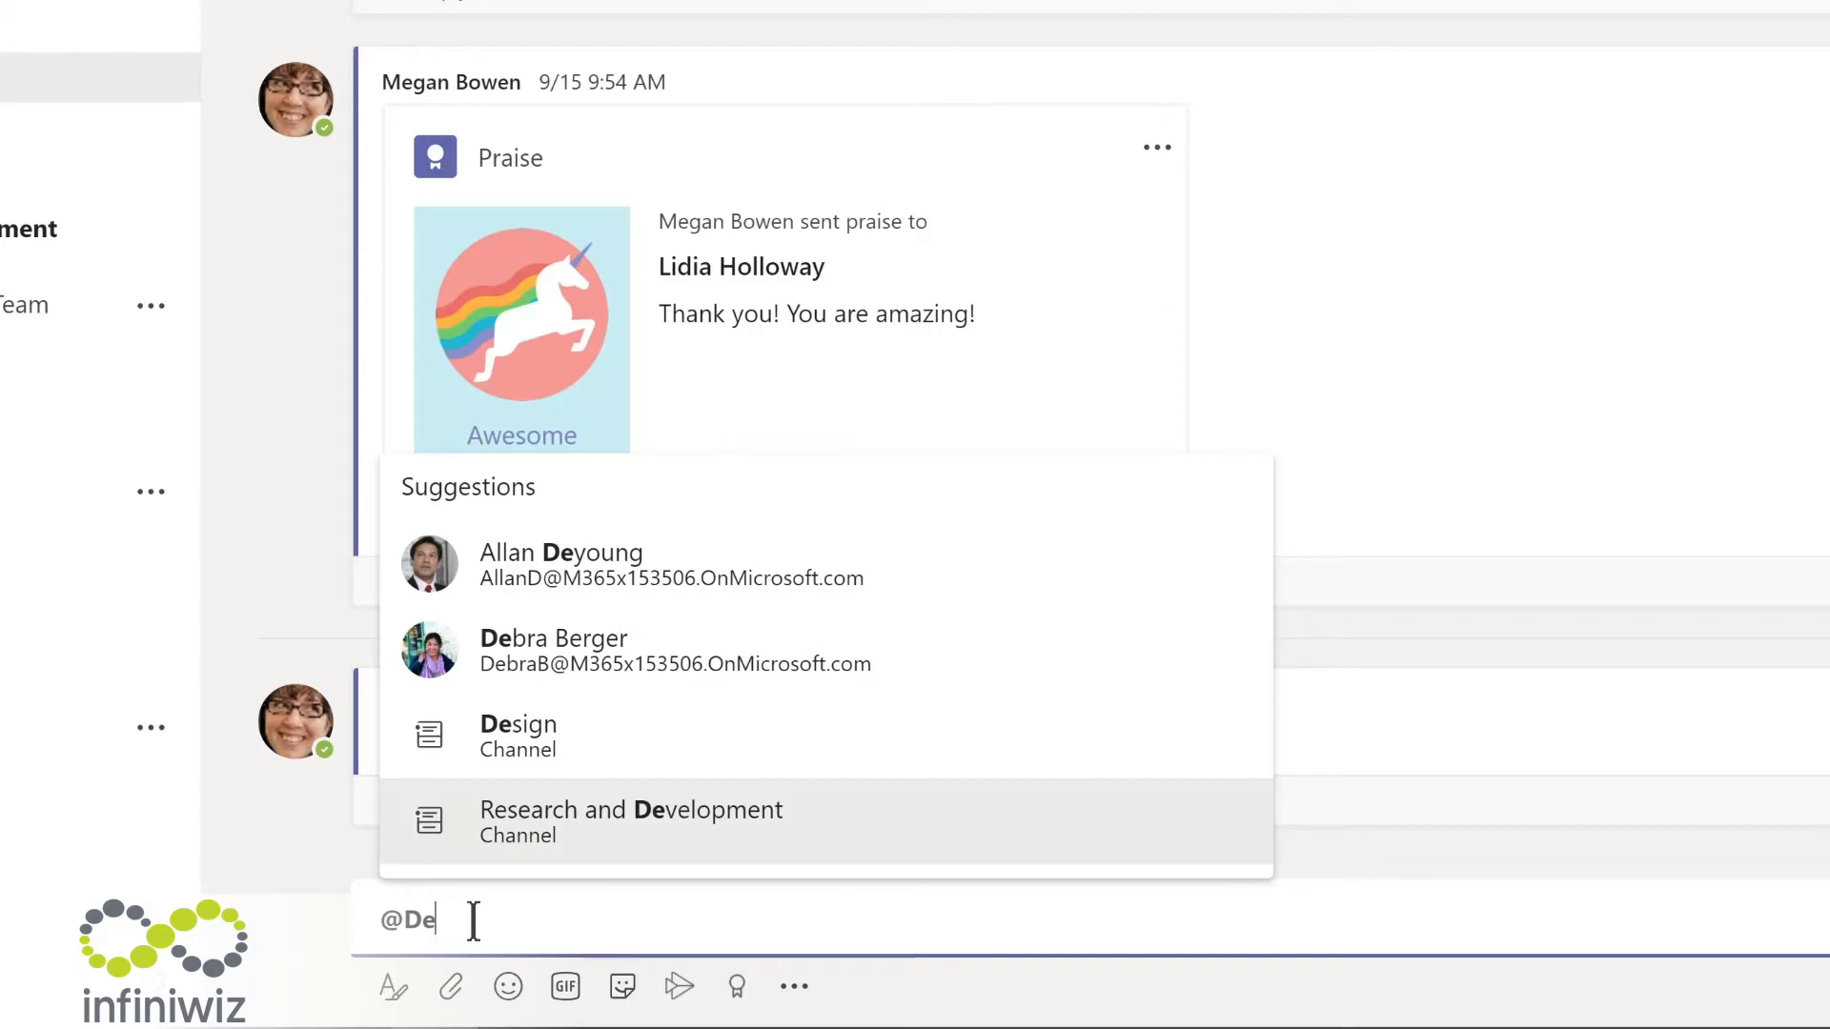
click(514, 740)
text(, I'm so excited about our team retreat tomorrow!)
key(Return)
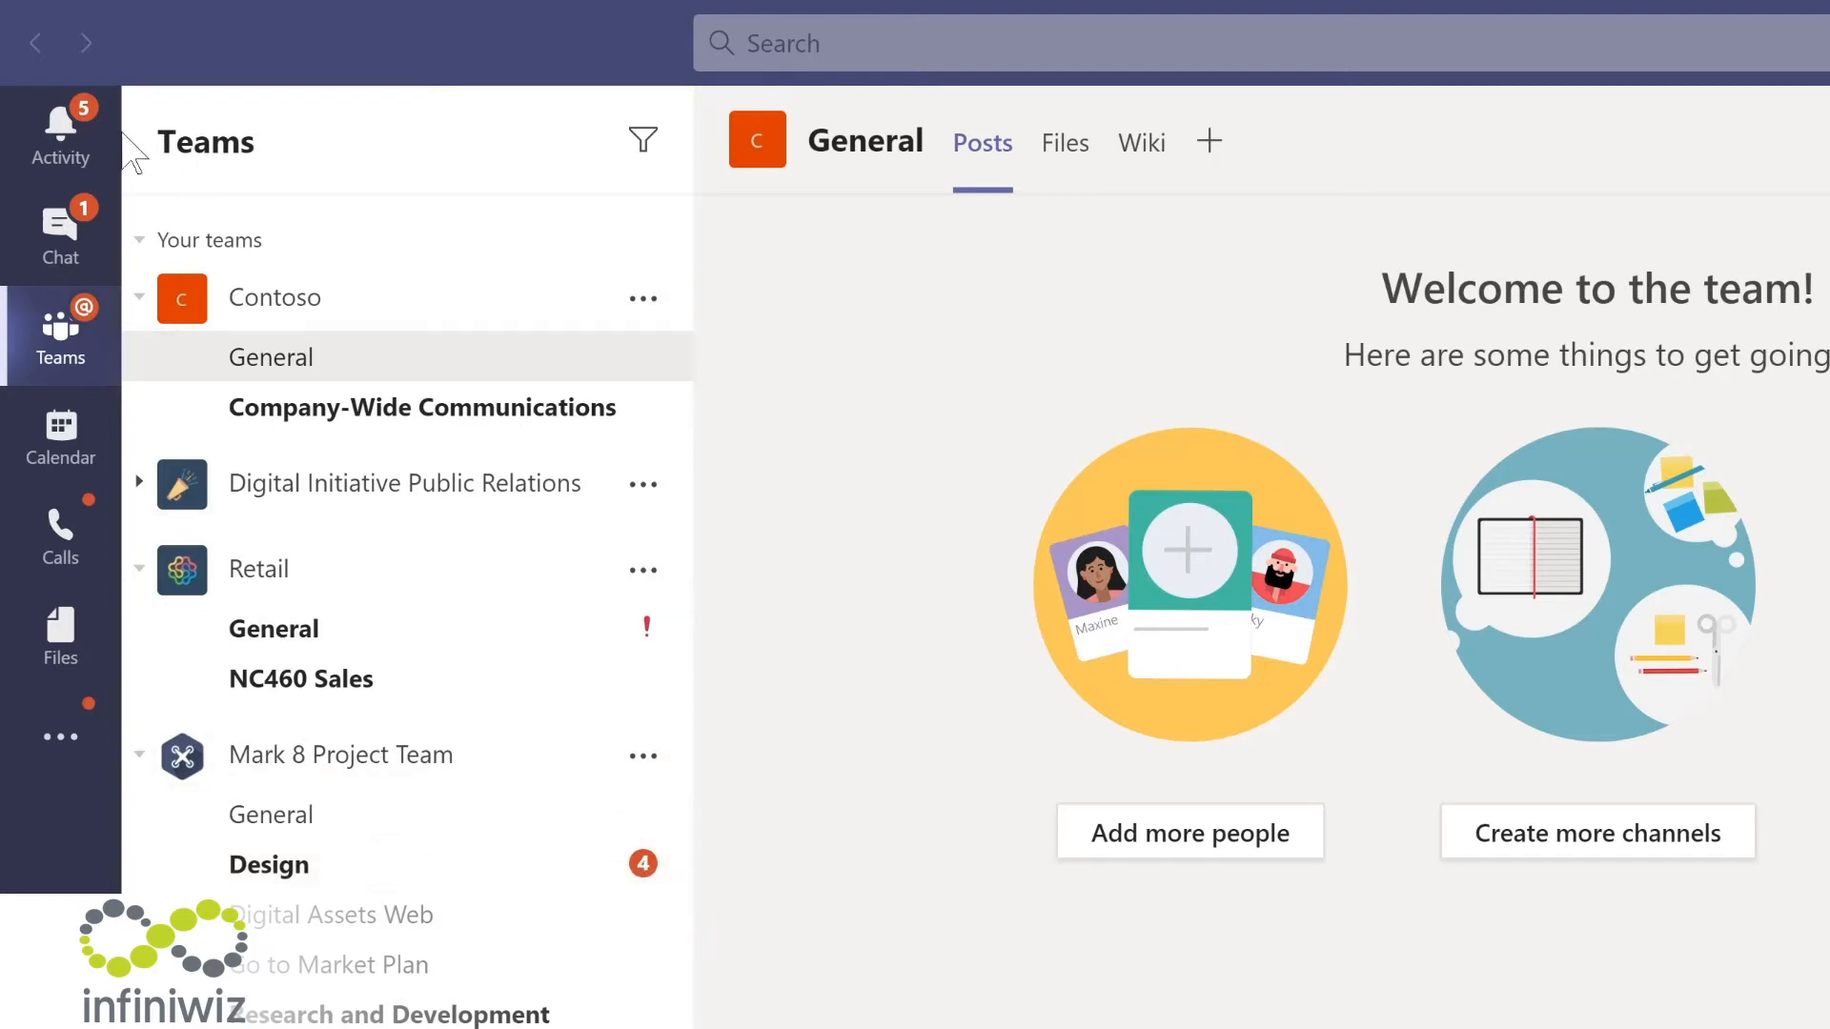
Step: Open the activity feed and check the mention markers on today's two posts in the Design channel
click(65, 131)
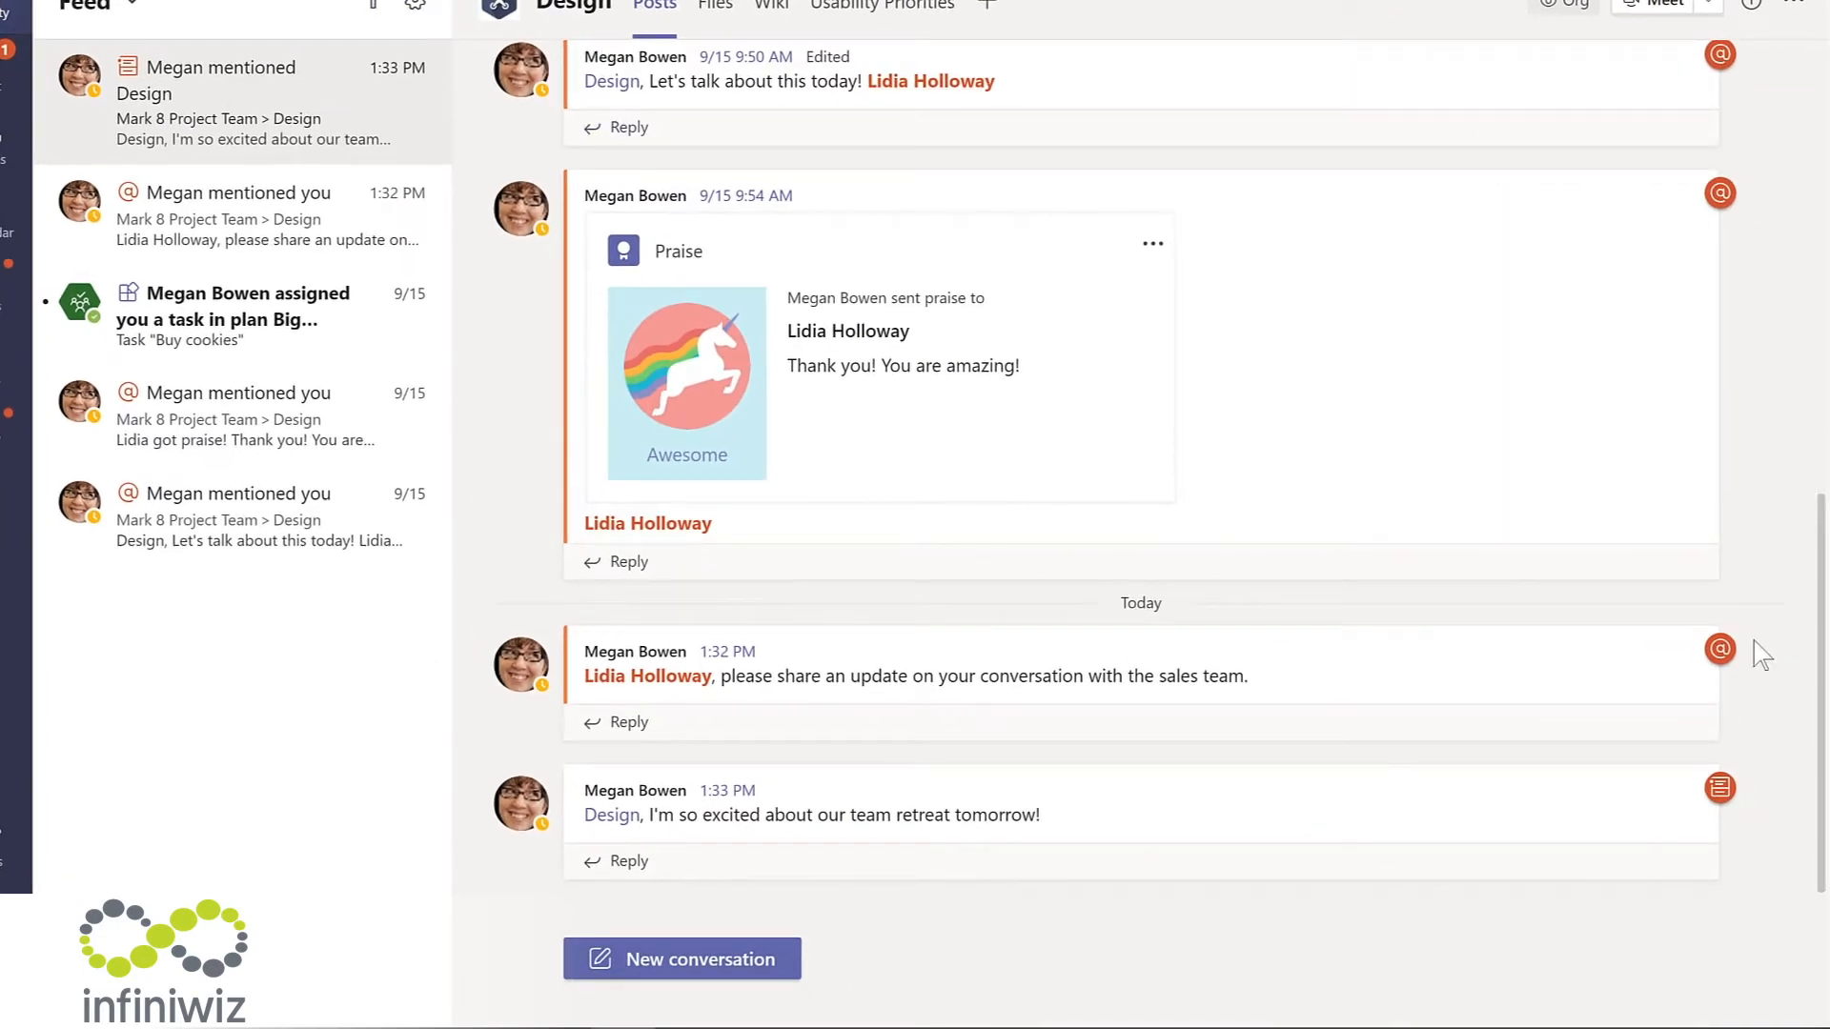
mouse_move(1726, 646)
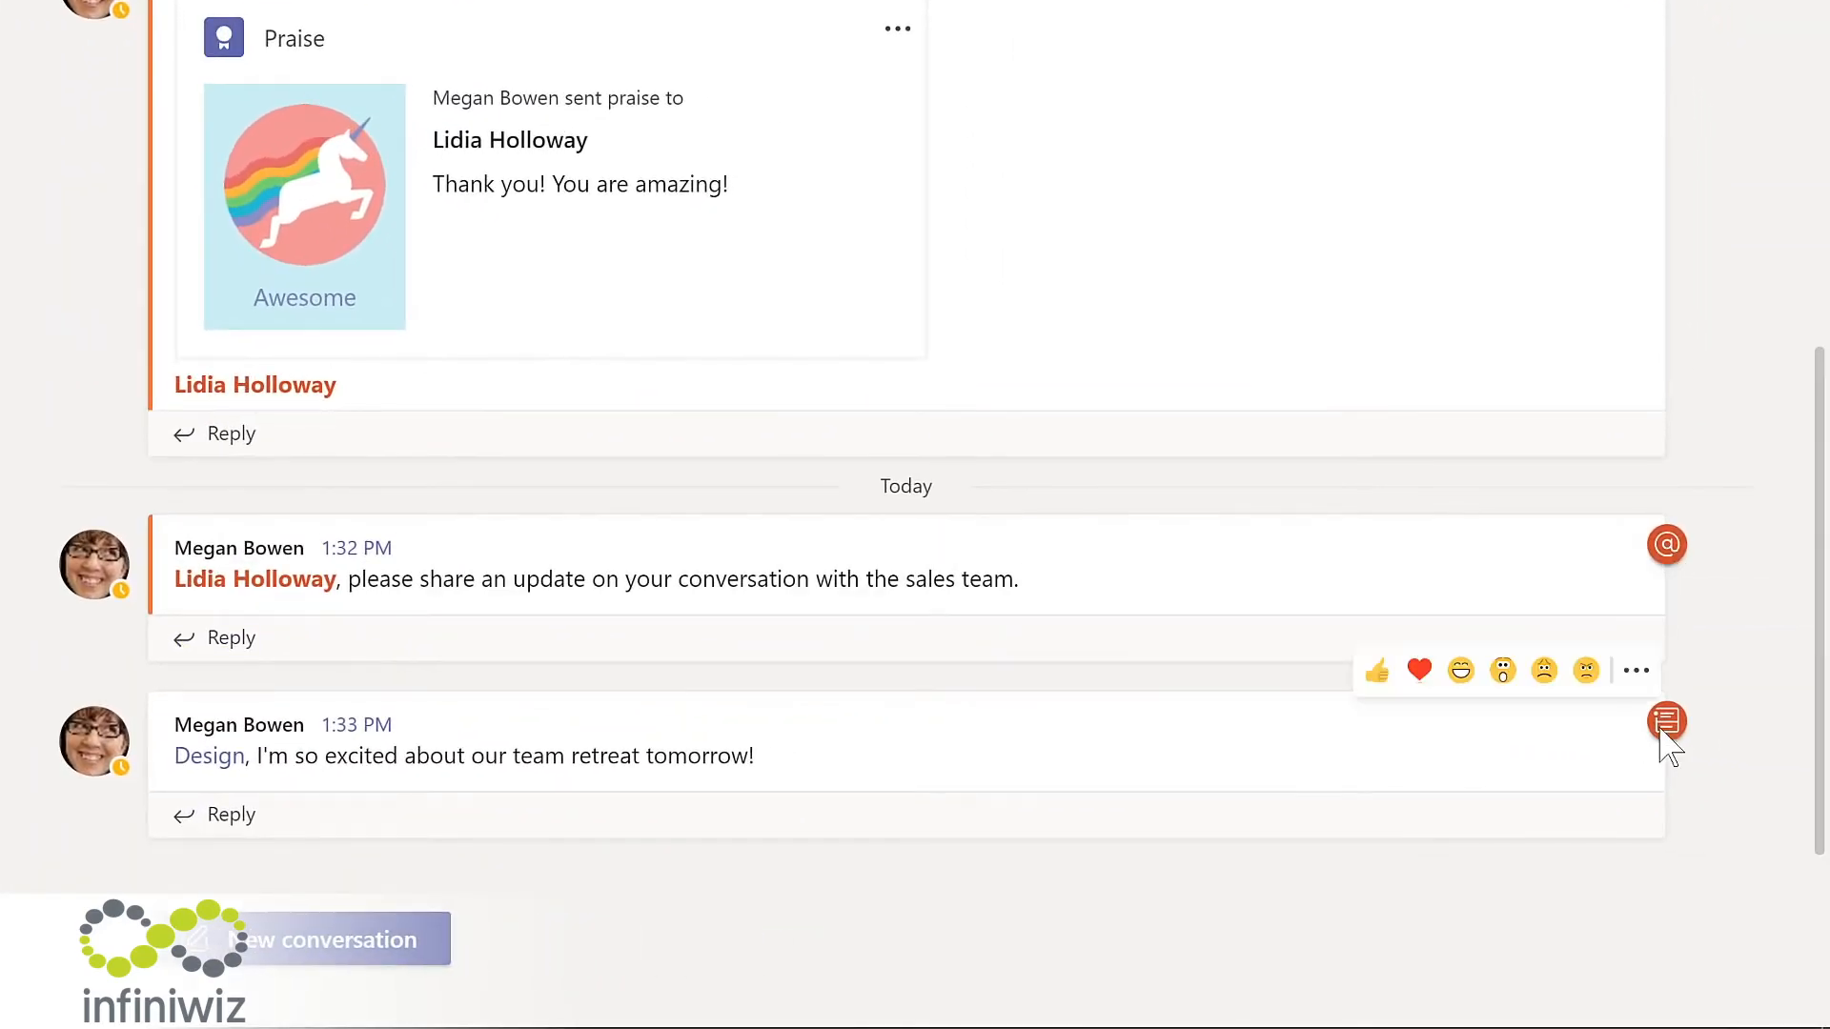
mouse_move(1666, 744)
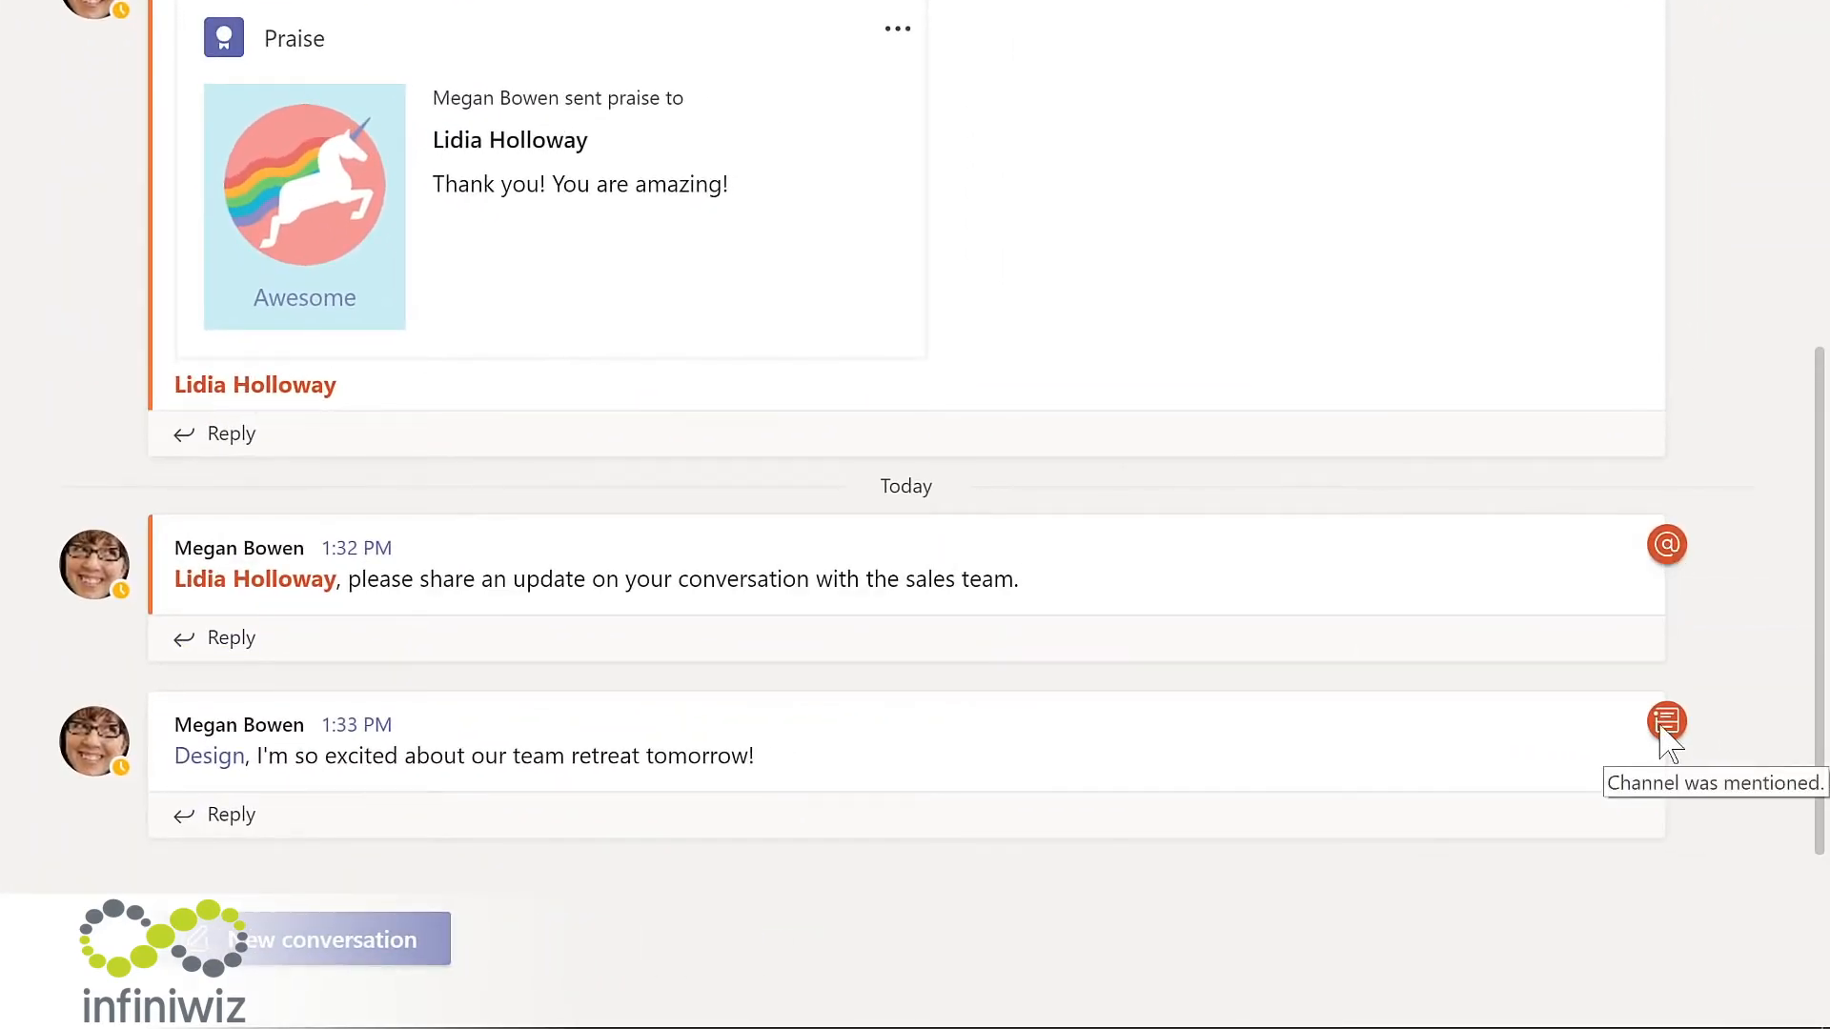
Step: Reply to the team retreat post with "Yay! I'm looking forward to working with the" followed by a mention of the Mark 8 Project Team
click(218, 819)
text(Ya)
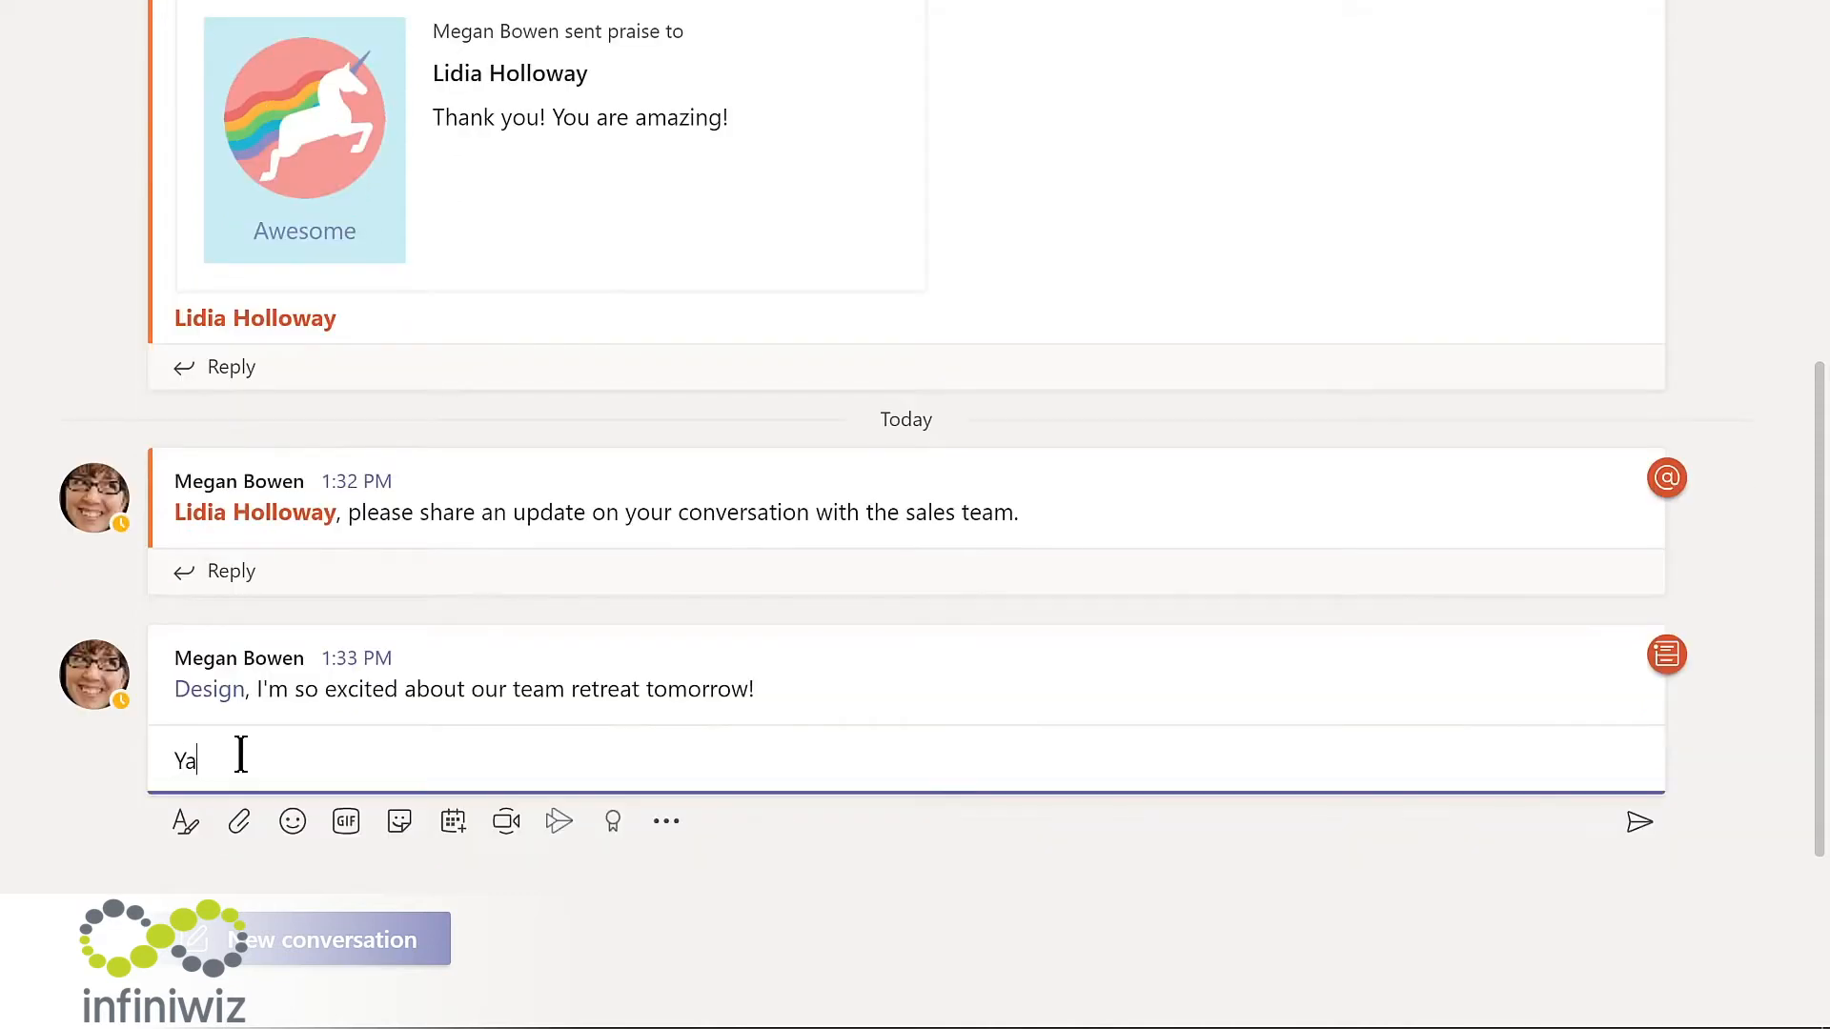
text(y! I'm looking forward to working with the @m)
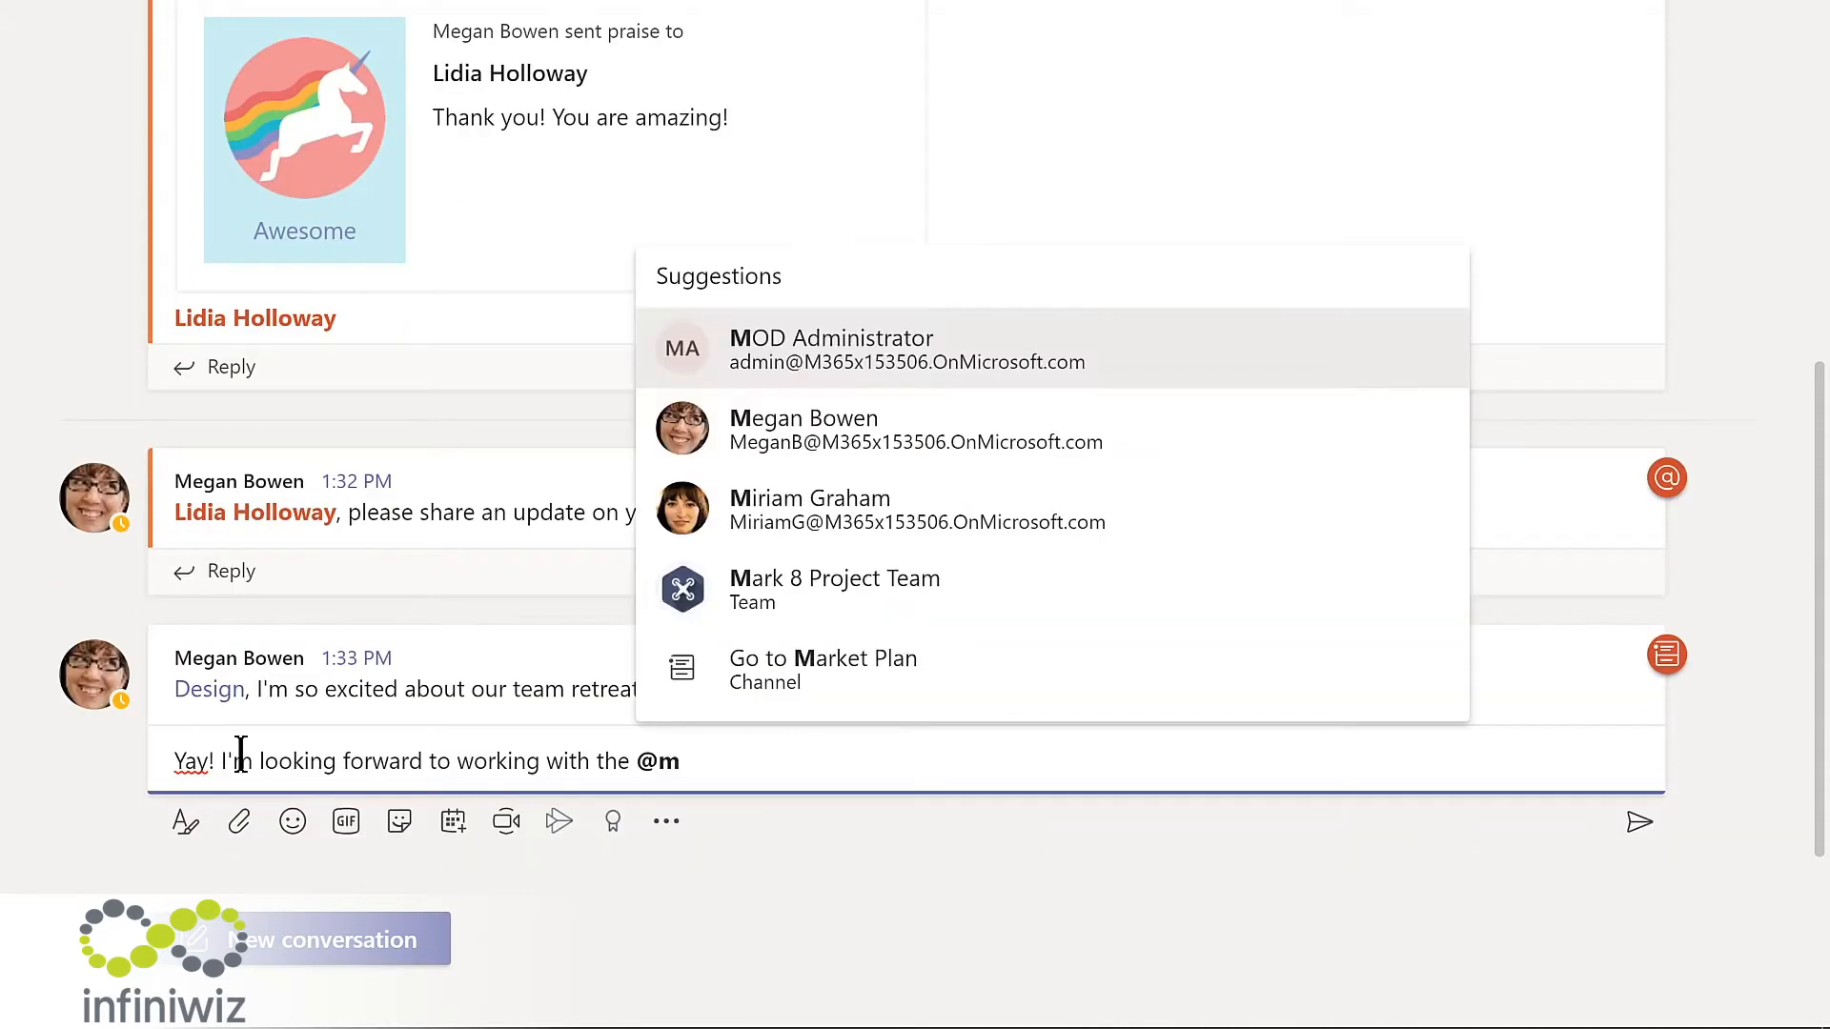
click(830, 585)
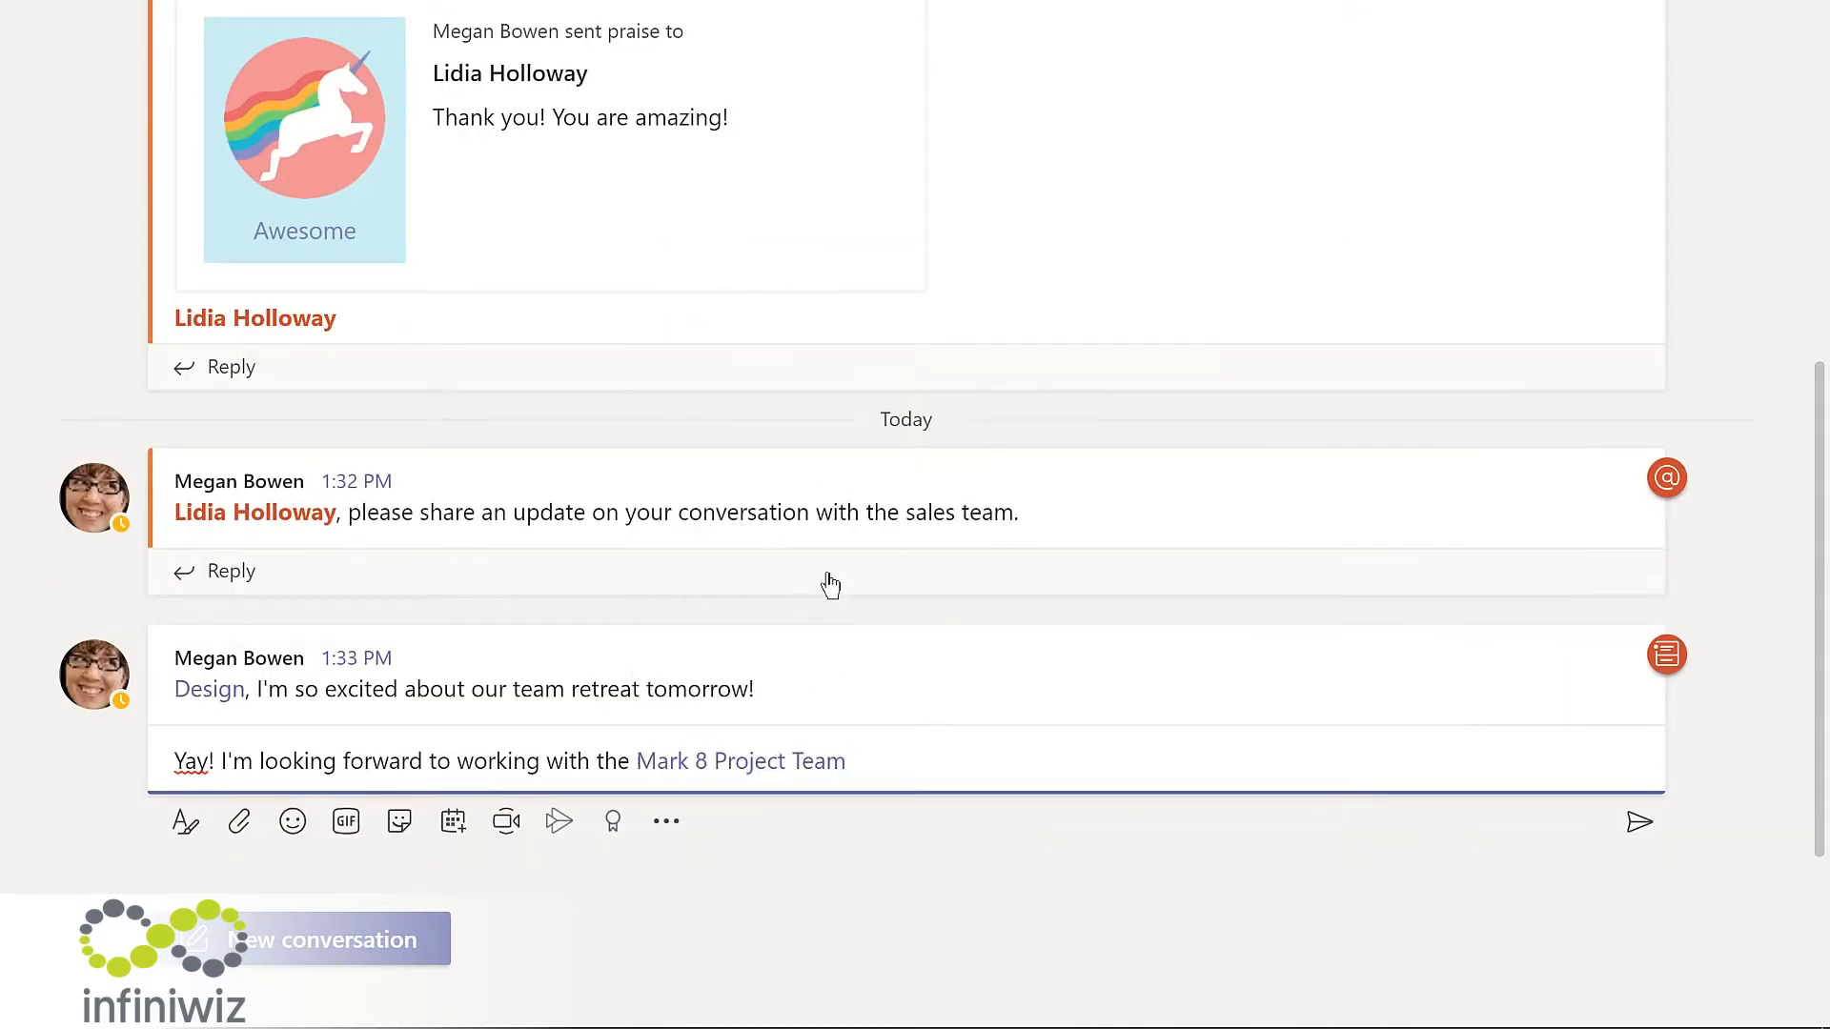
key(Return)
mouse_move(1670, 672)
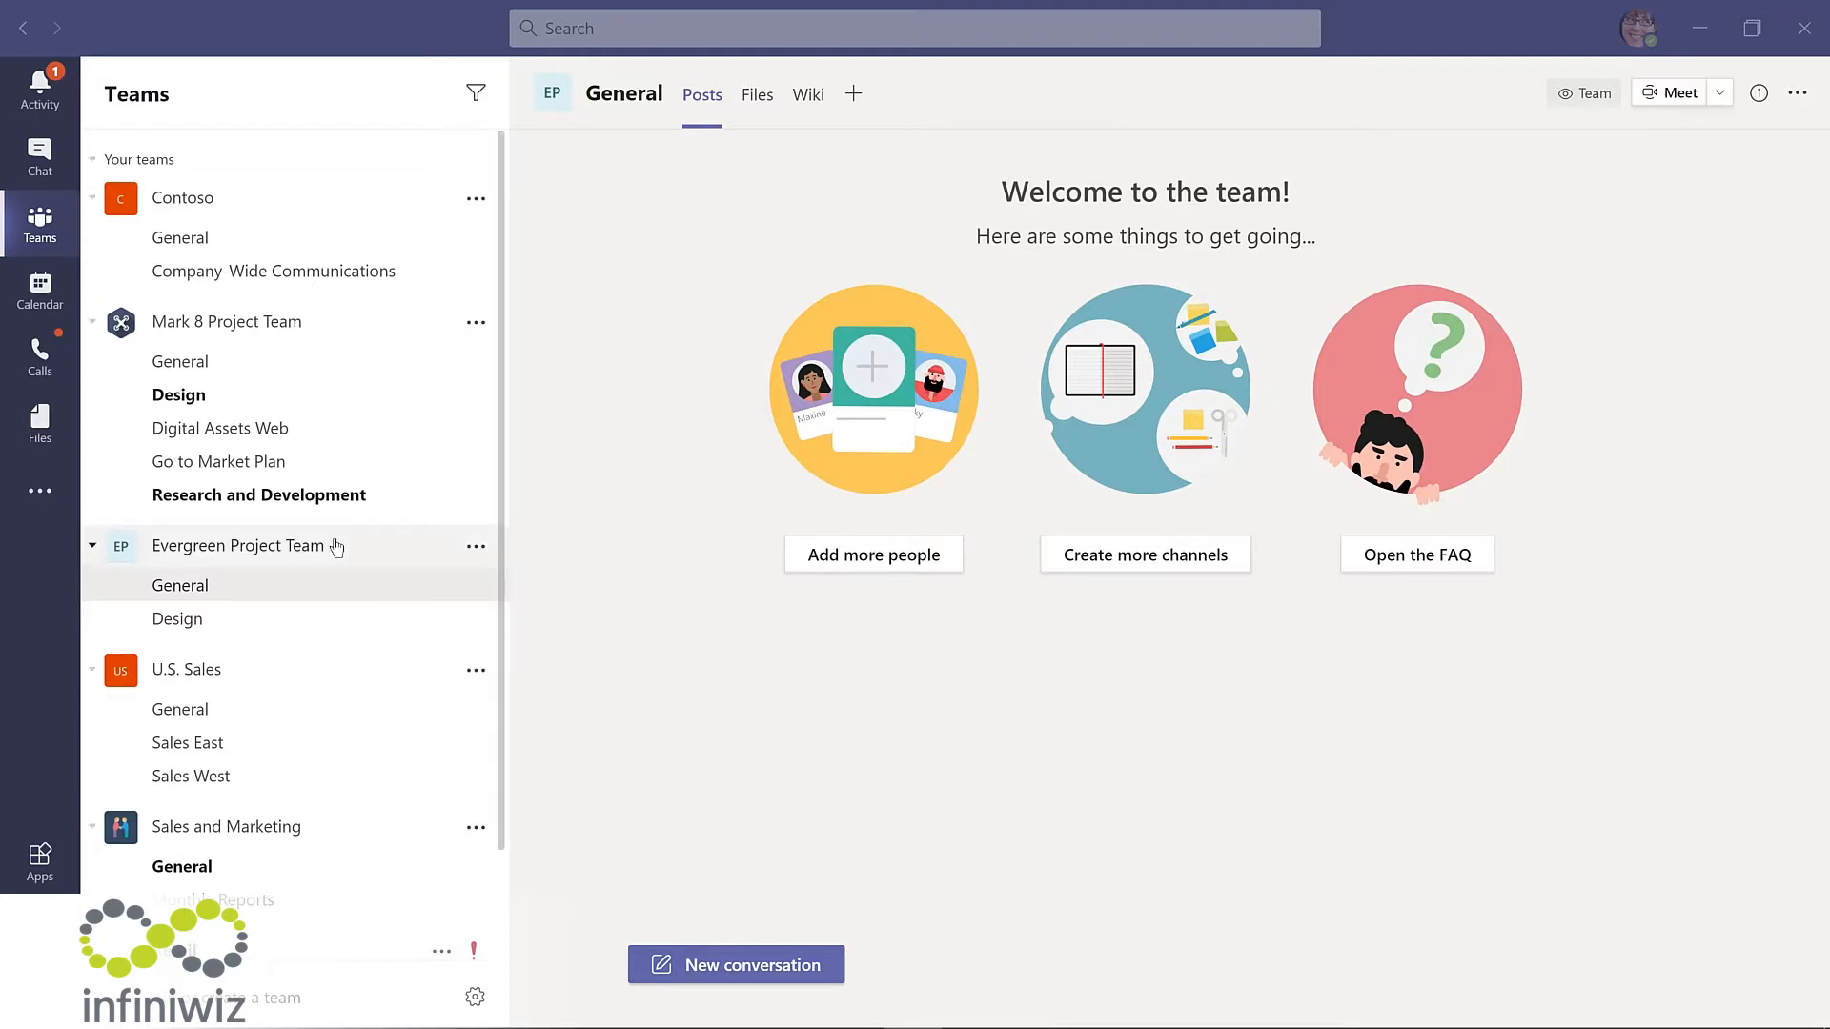
Step: Rename the Evergreen Project Team as "Evergreen LMS Project Team"
click(475, 550)
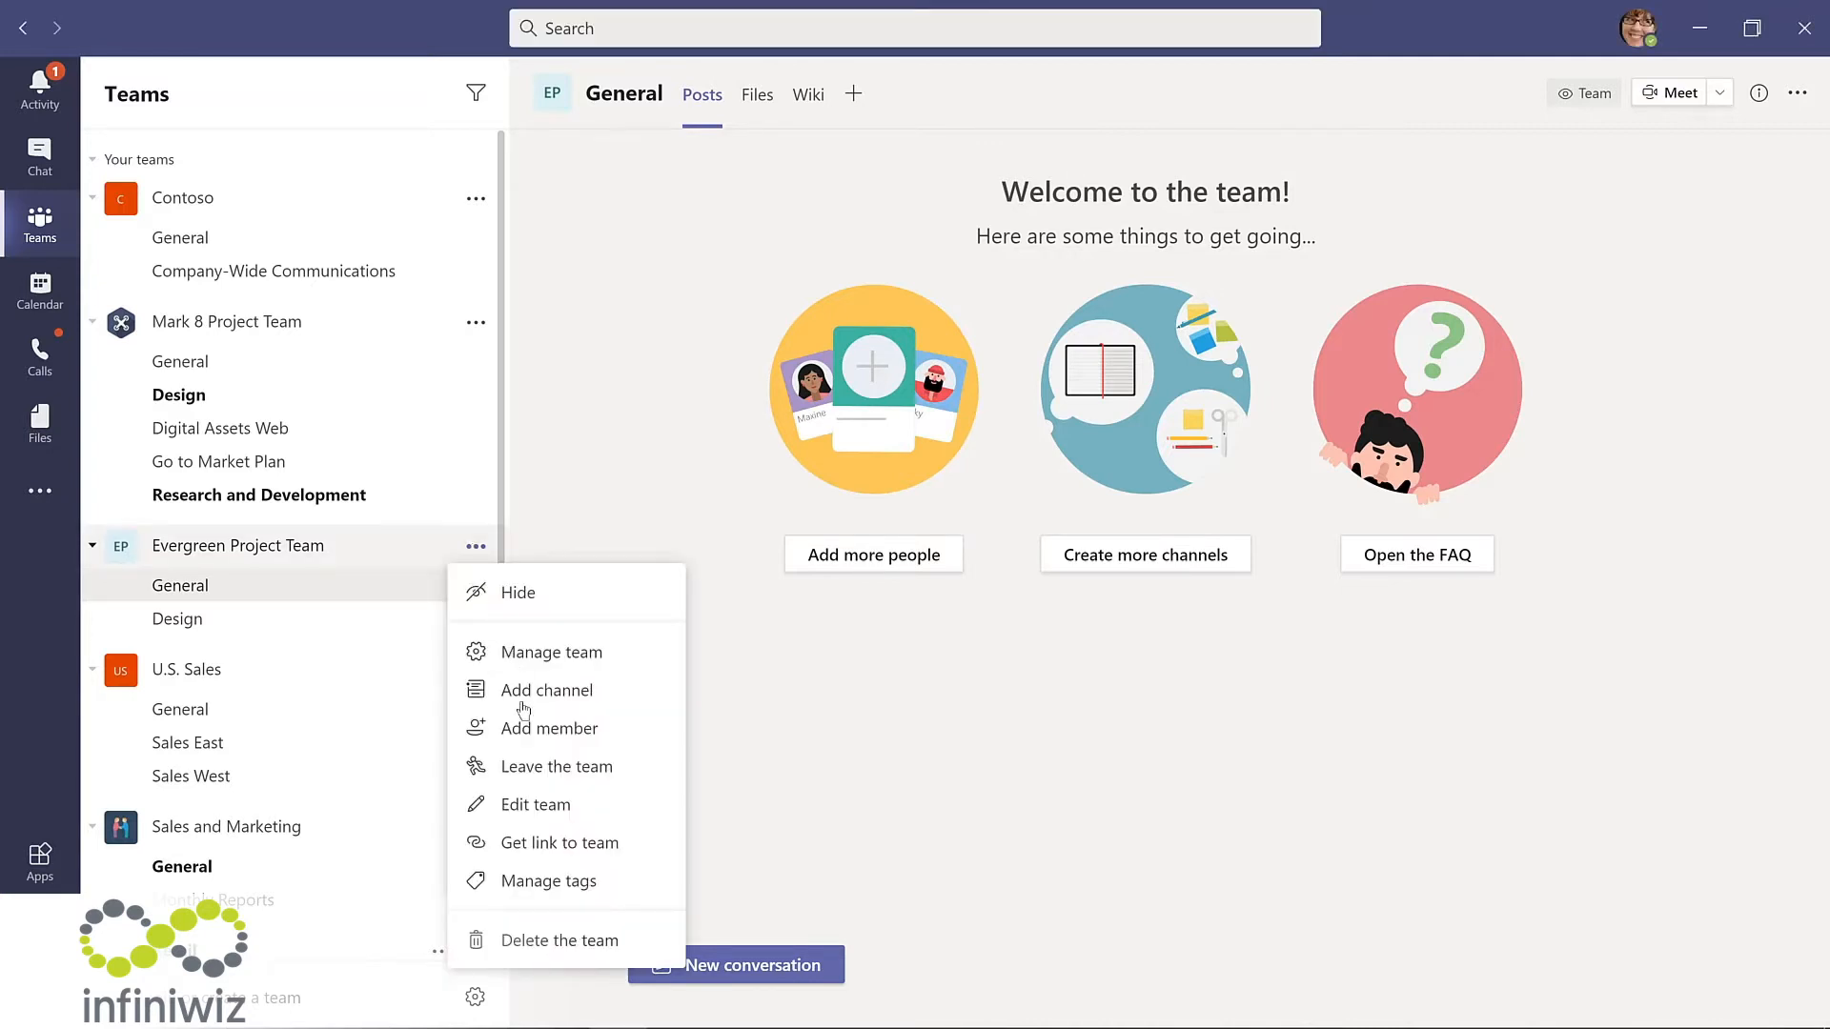
click(520, 808)
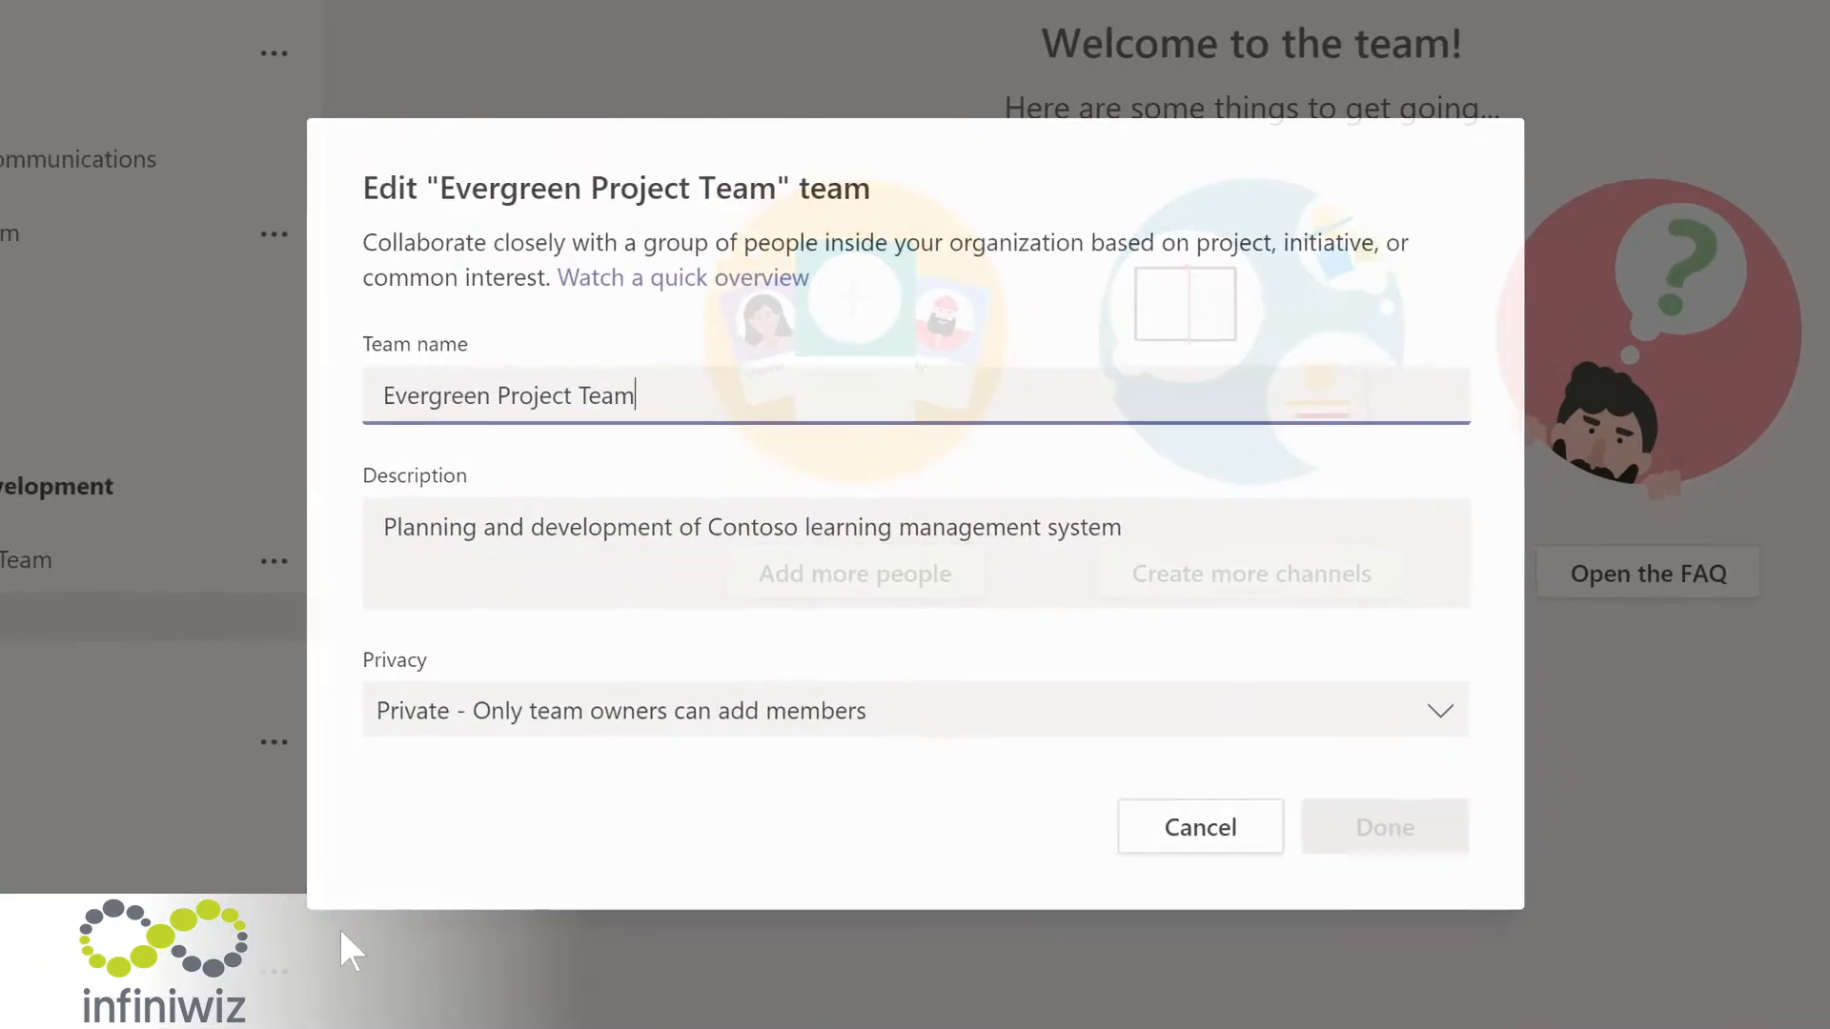
click(631, 434)
text(LMS Project Team)
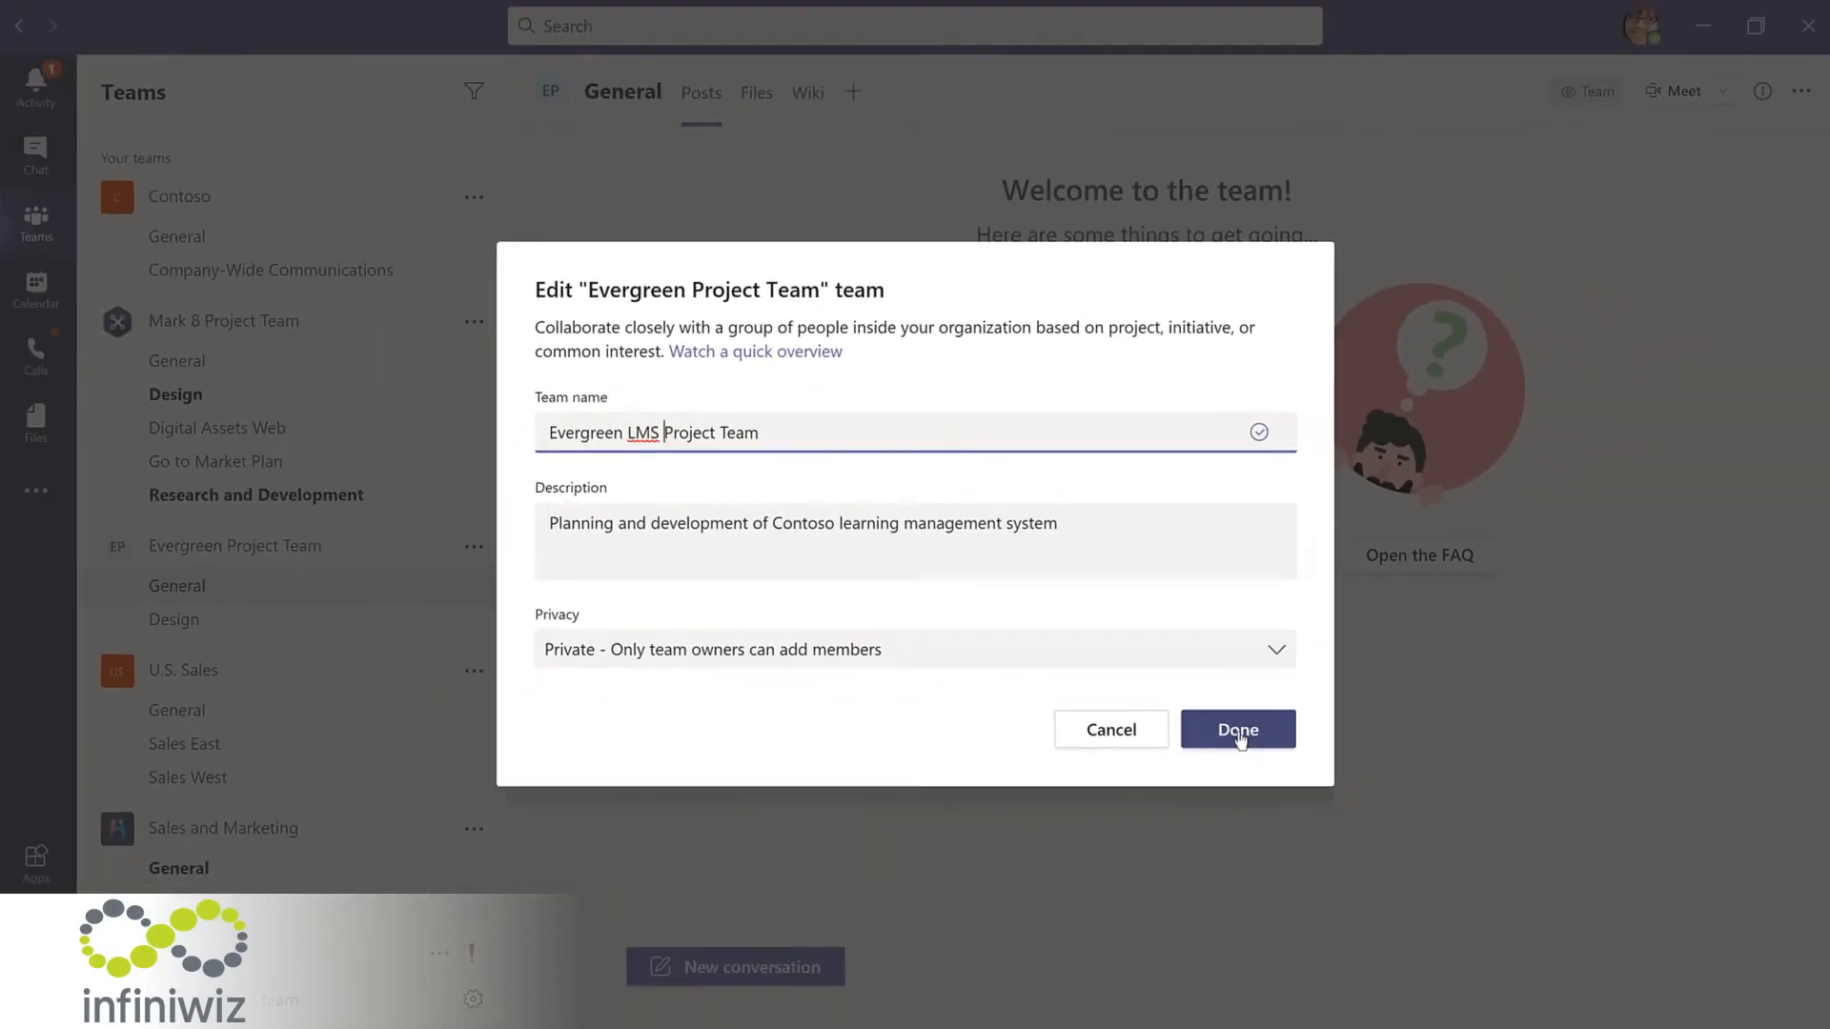
click(1339, 805)
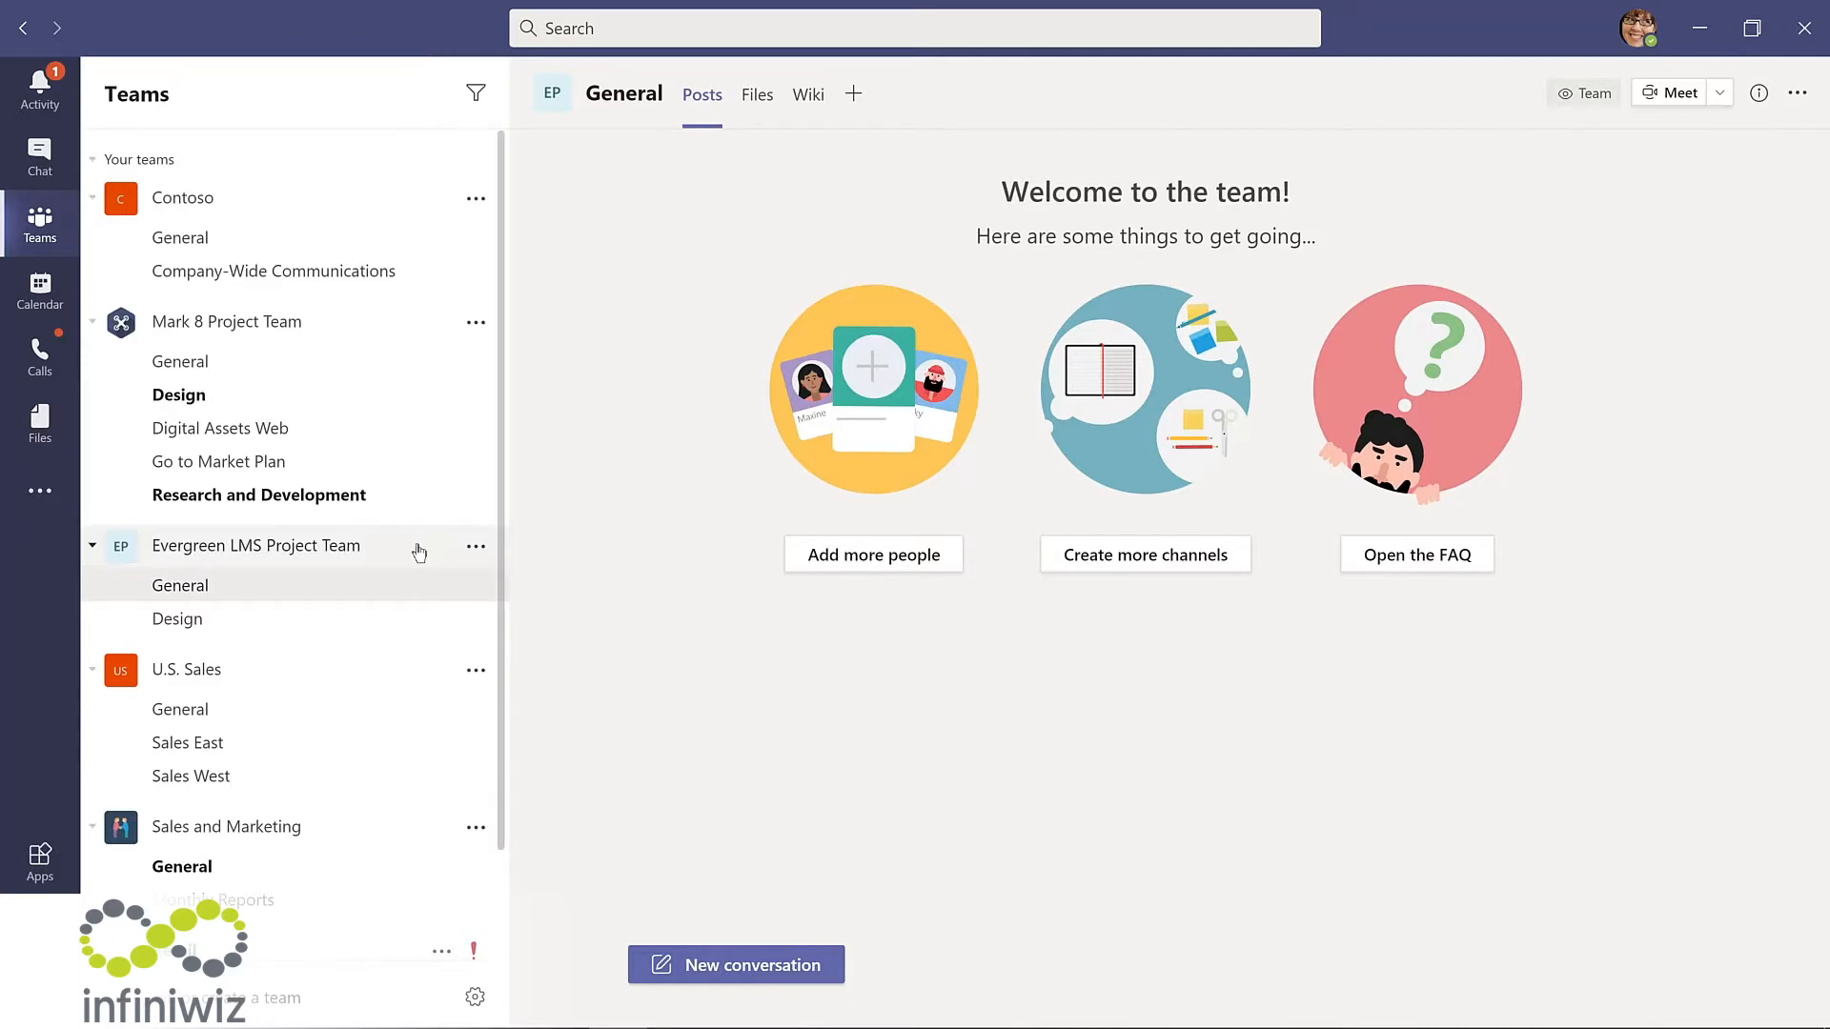
Step: Open the management page of the Evergreen LMS Project Team and add the Product Manager colleague, found by name, to the team
click(476, 547)
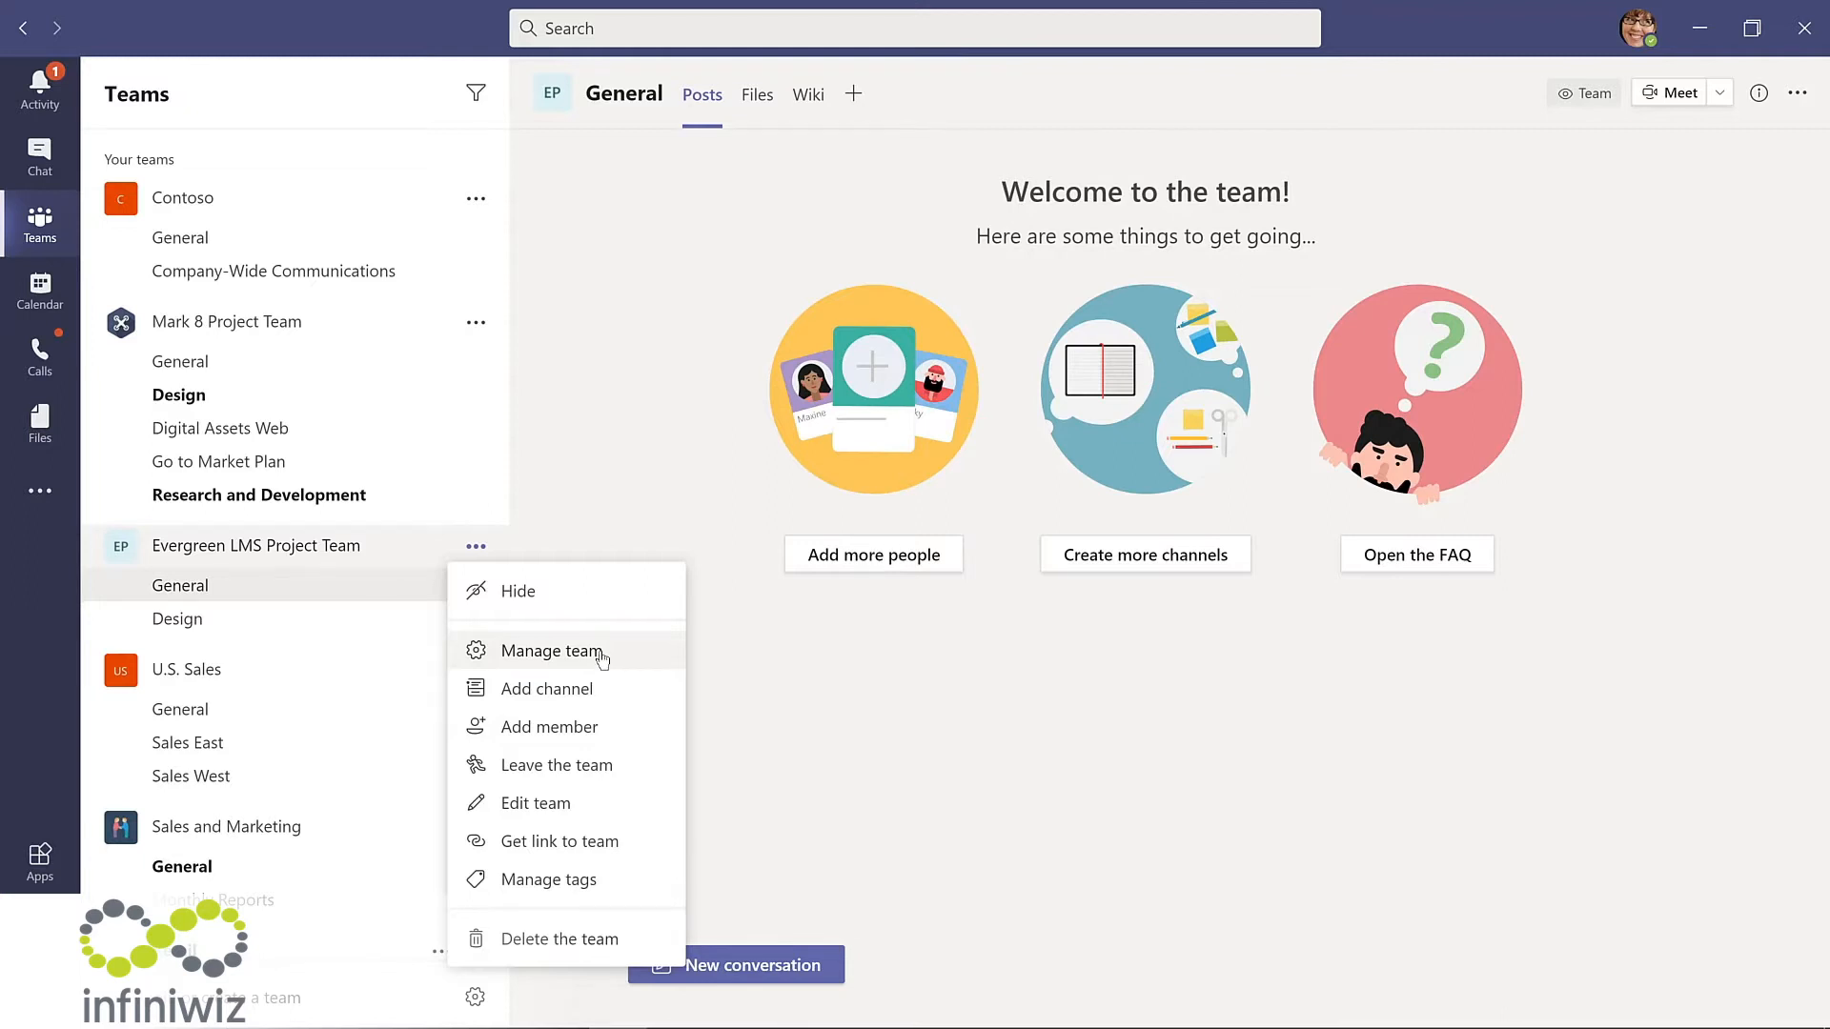
click(601, 655)
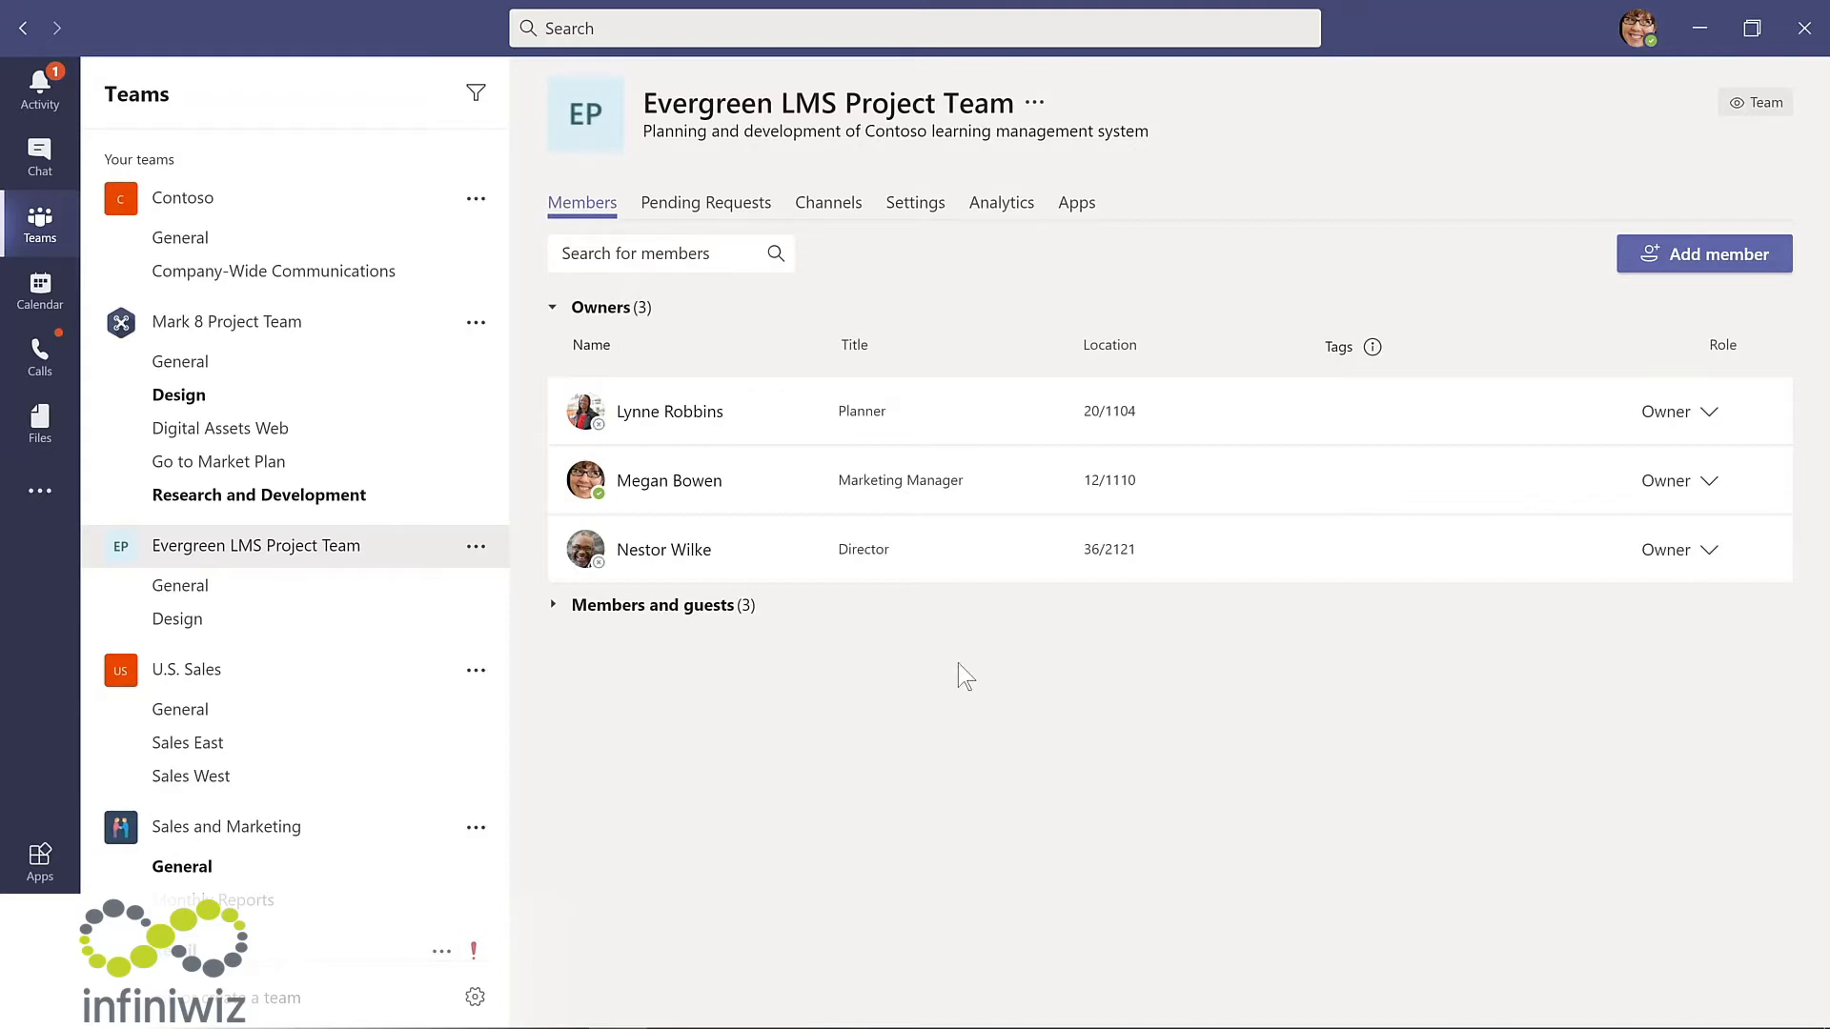
click(1702, 250)
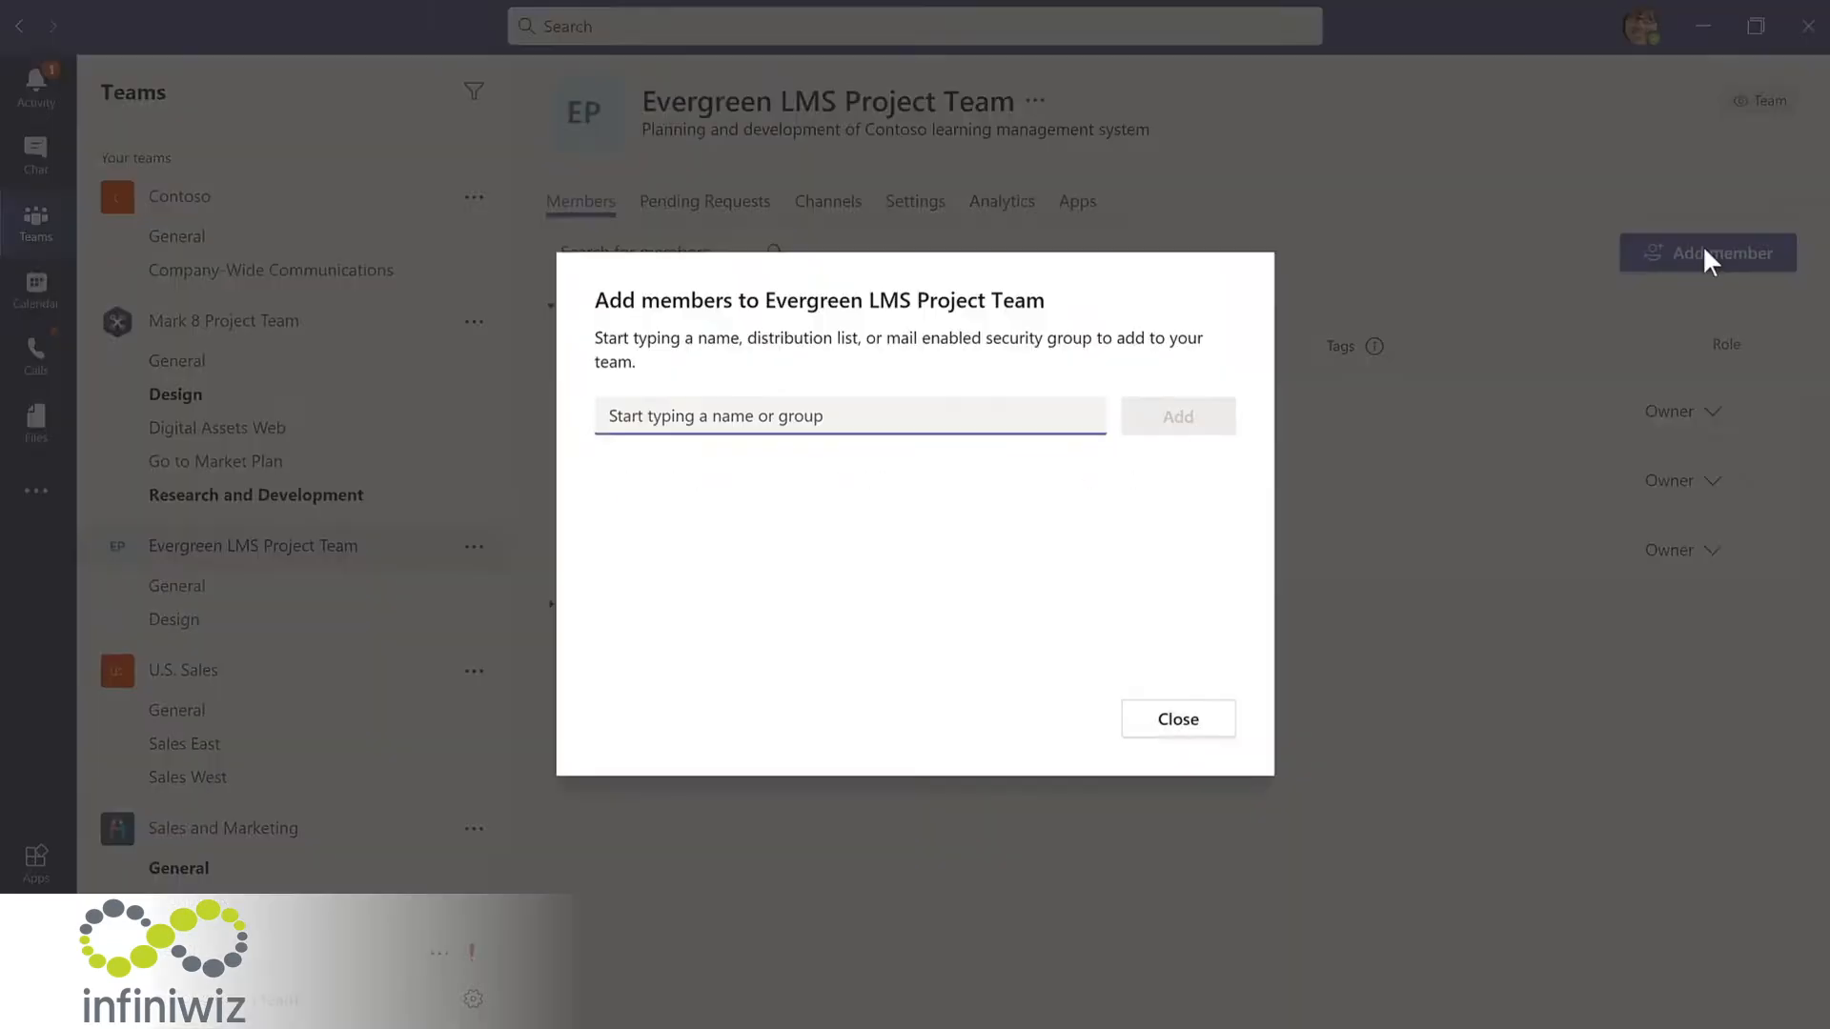
text(l)
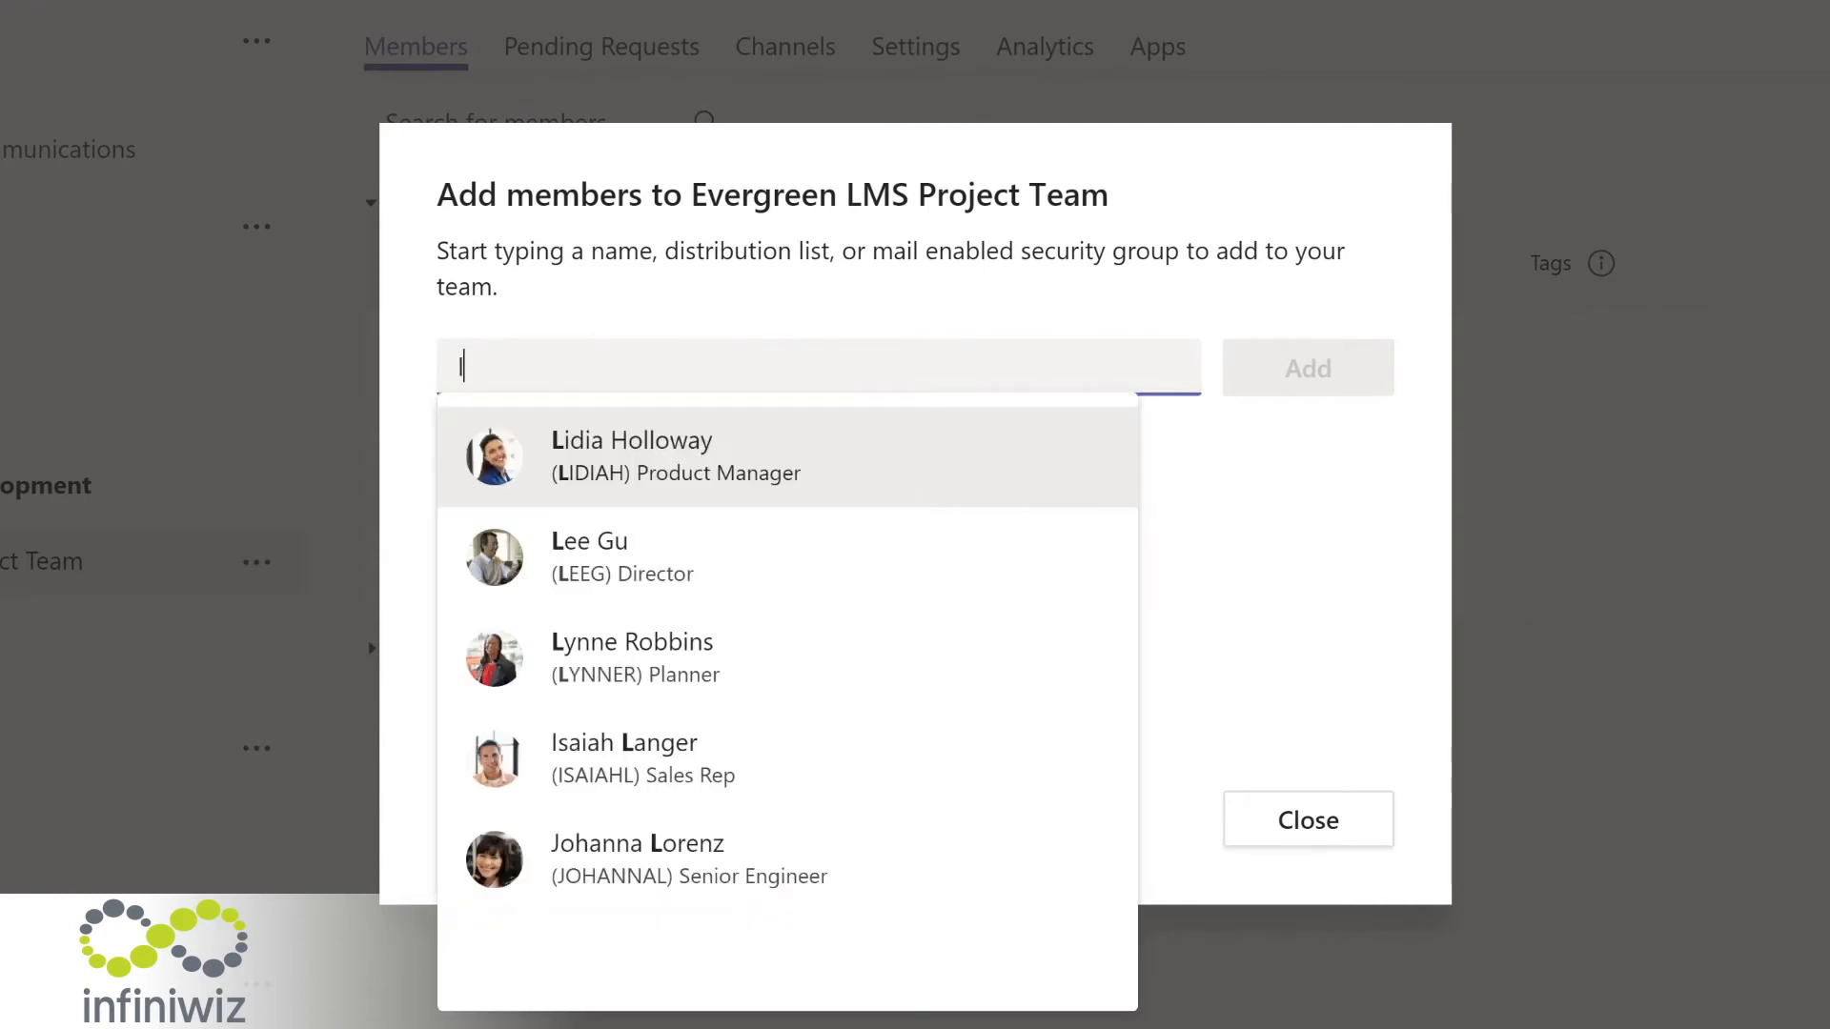
text(id)
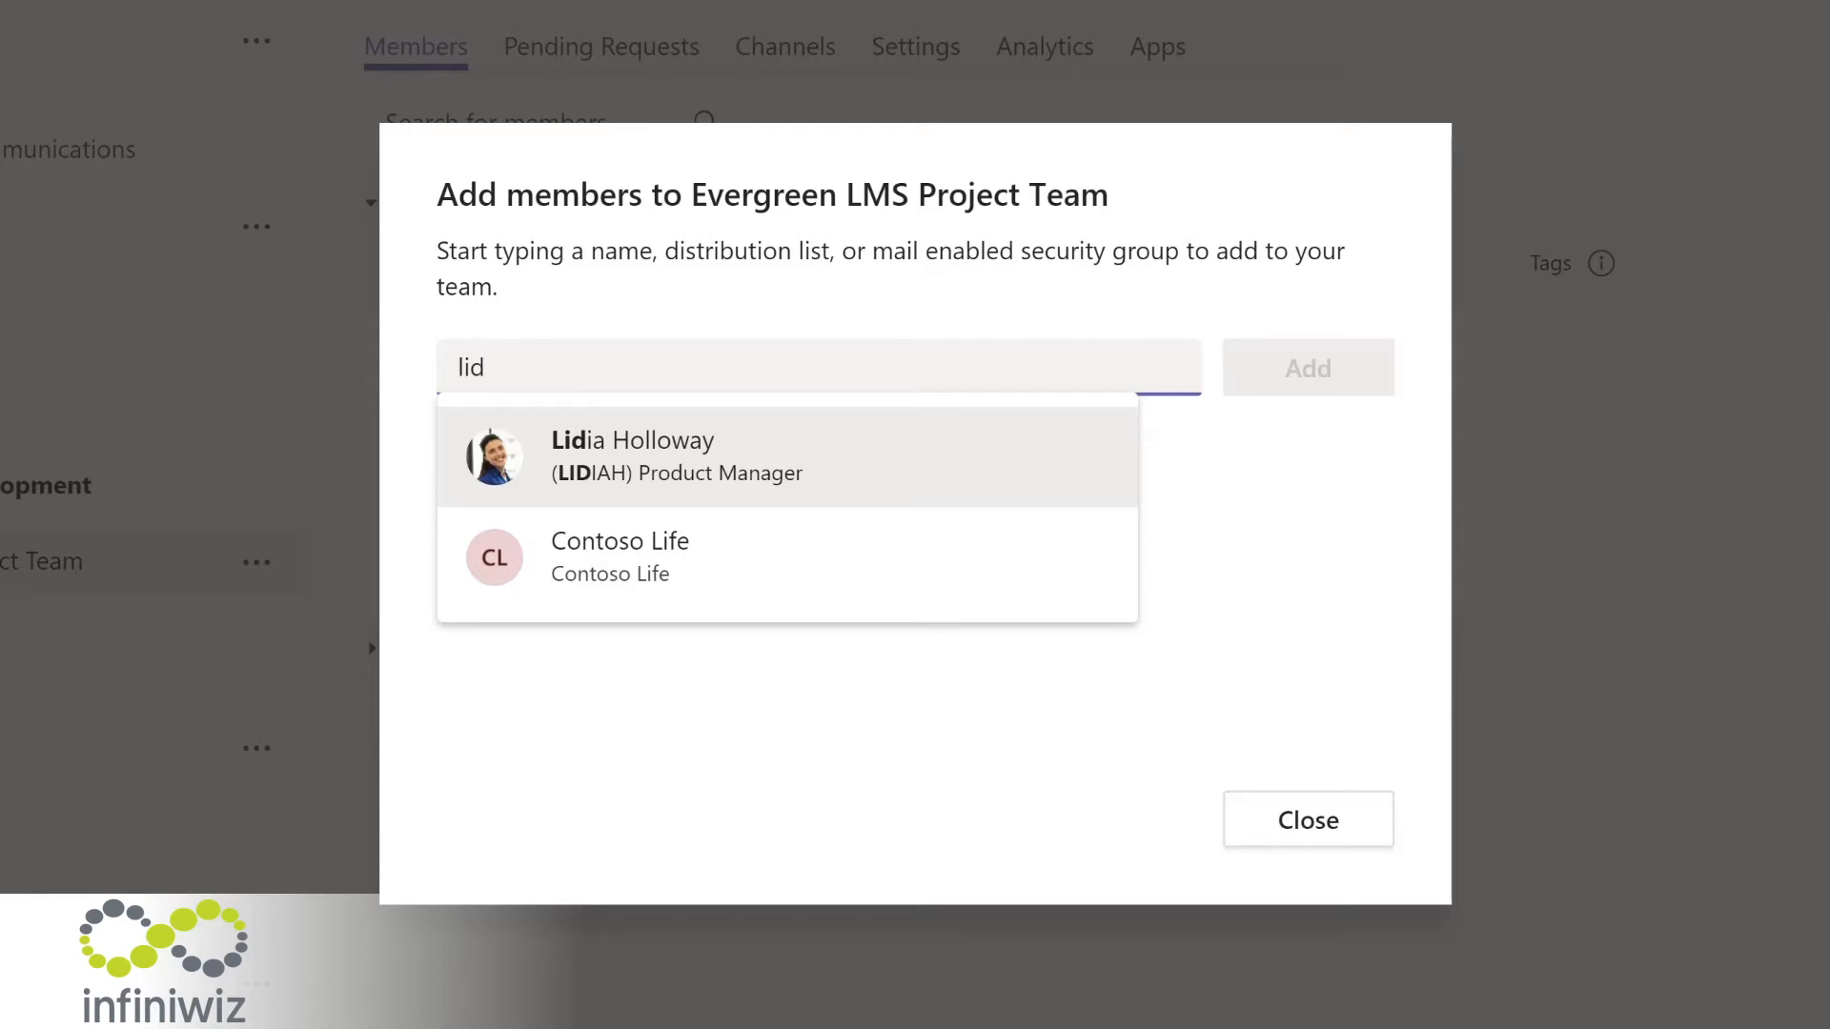
click(667, 455)
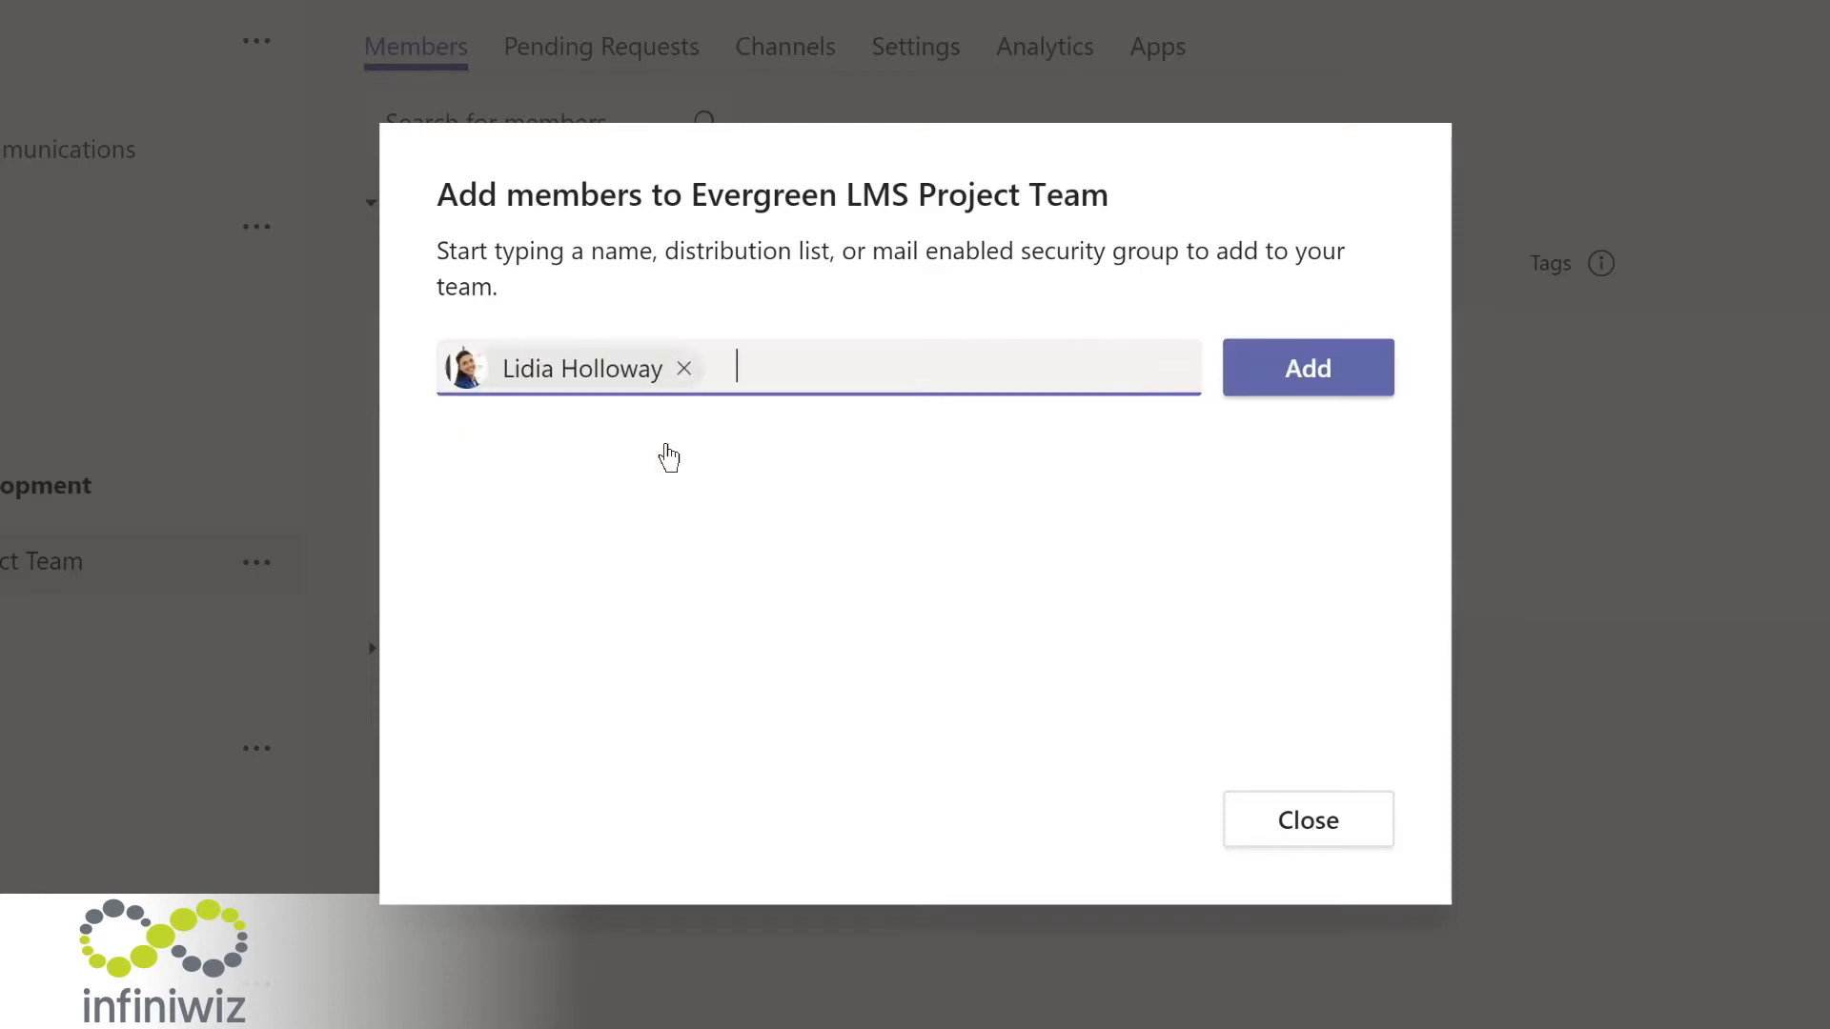
click(1287, 376)
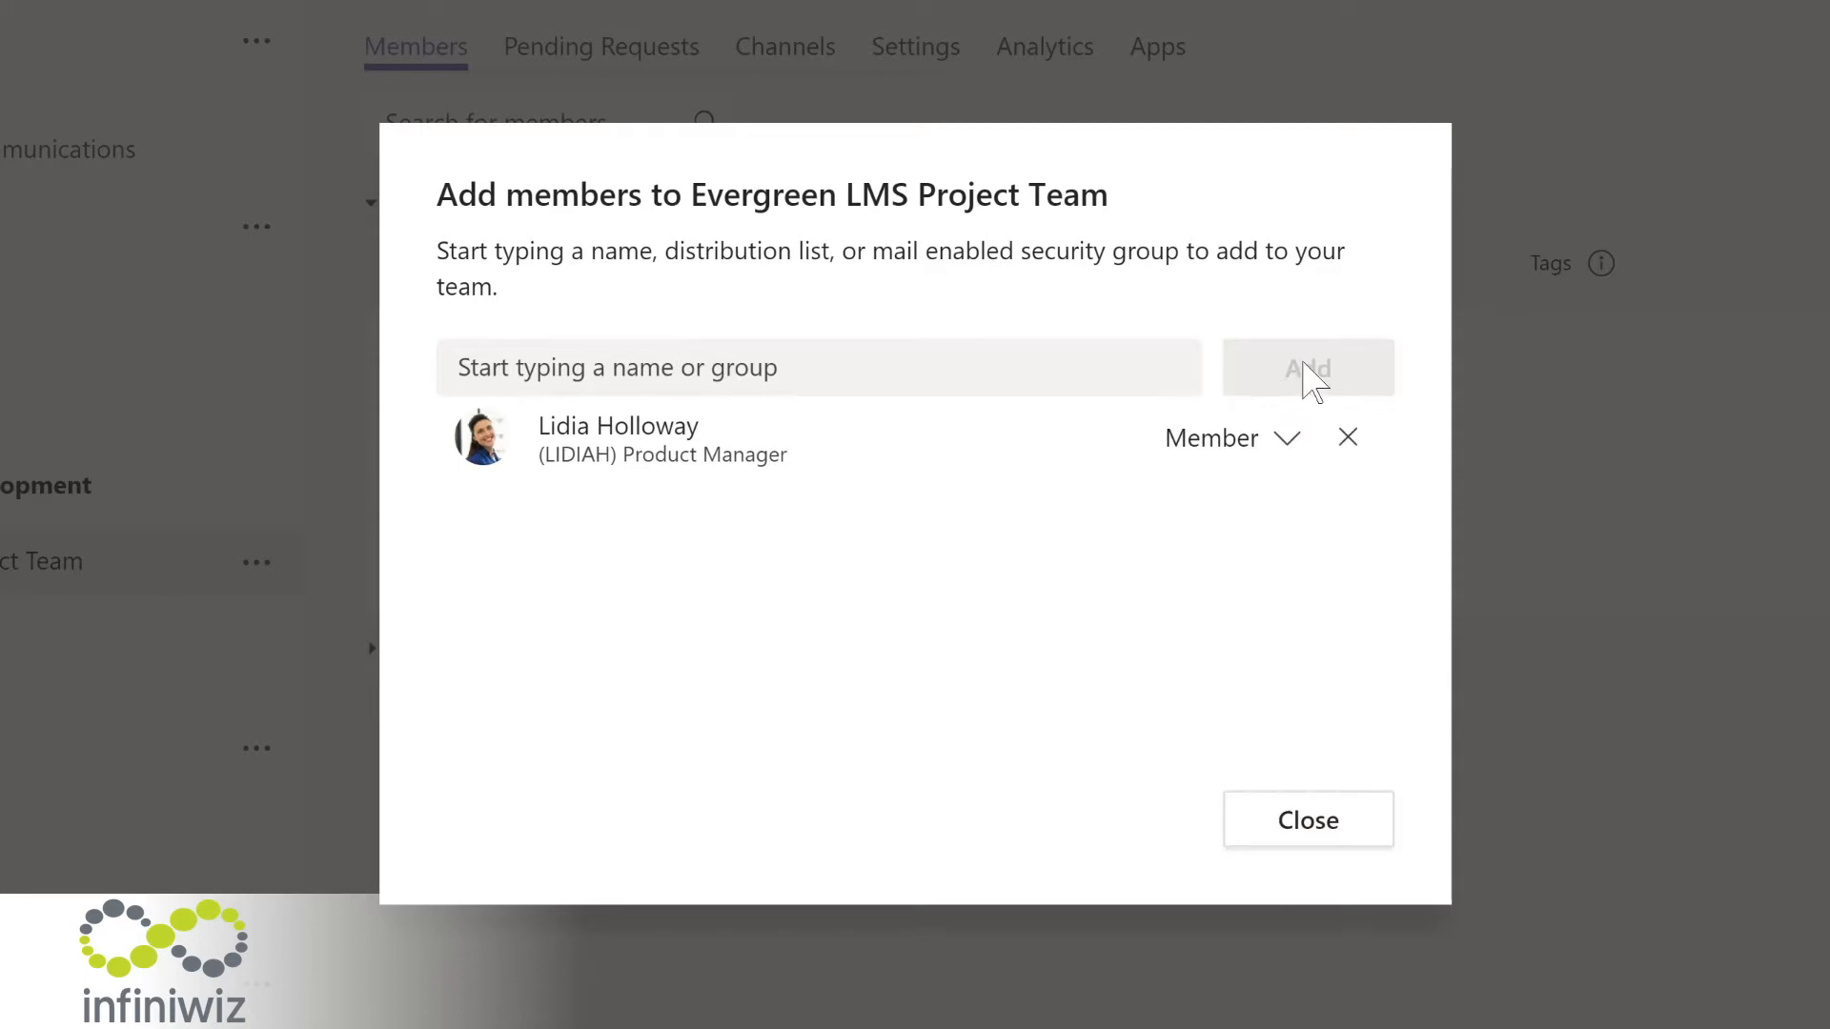
Step: Set the newly added Product Manager's role to Owner and finish adding members
click(1286, 440)
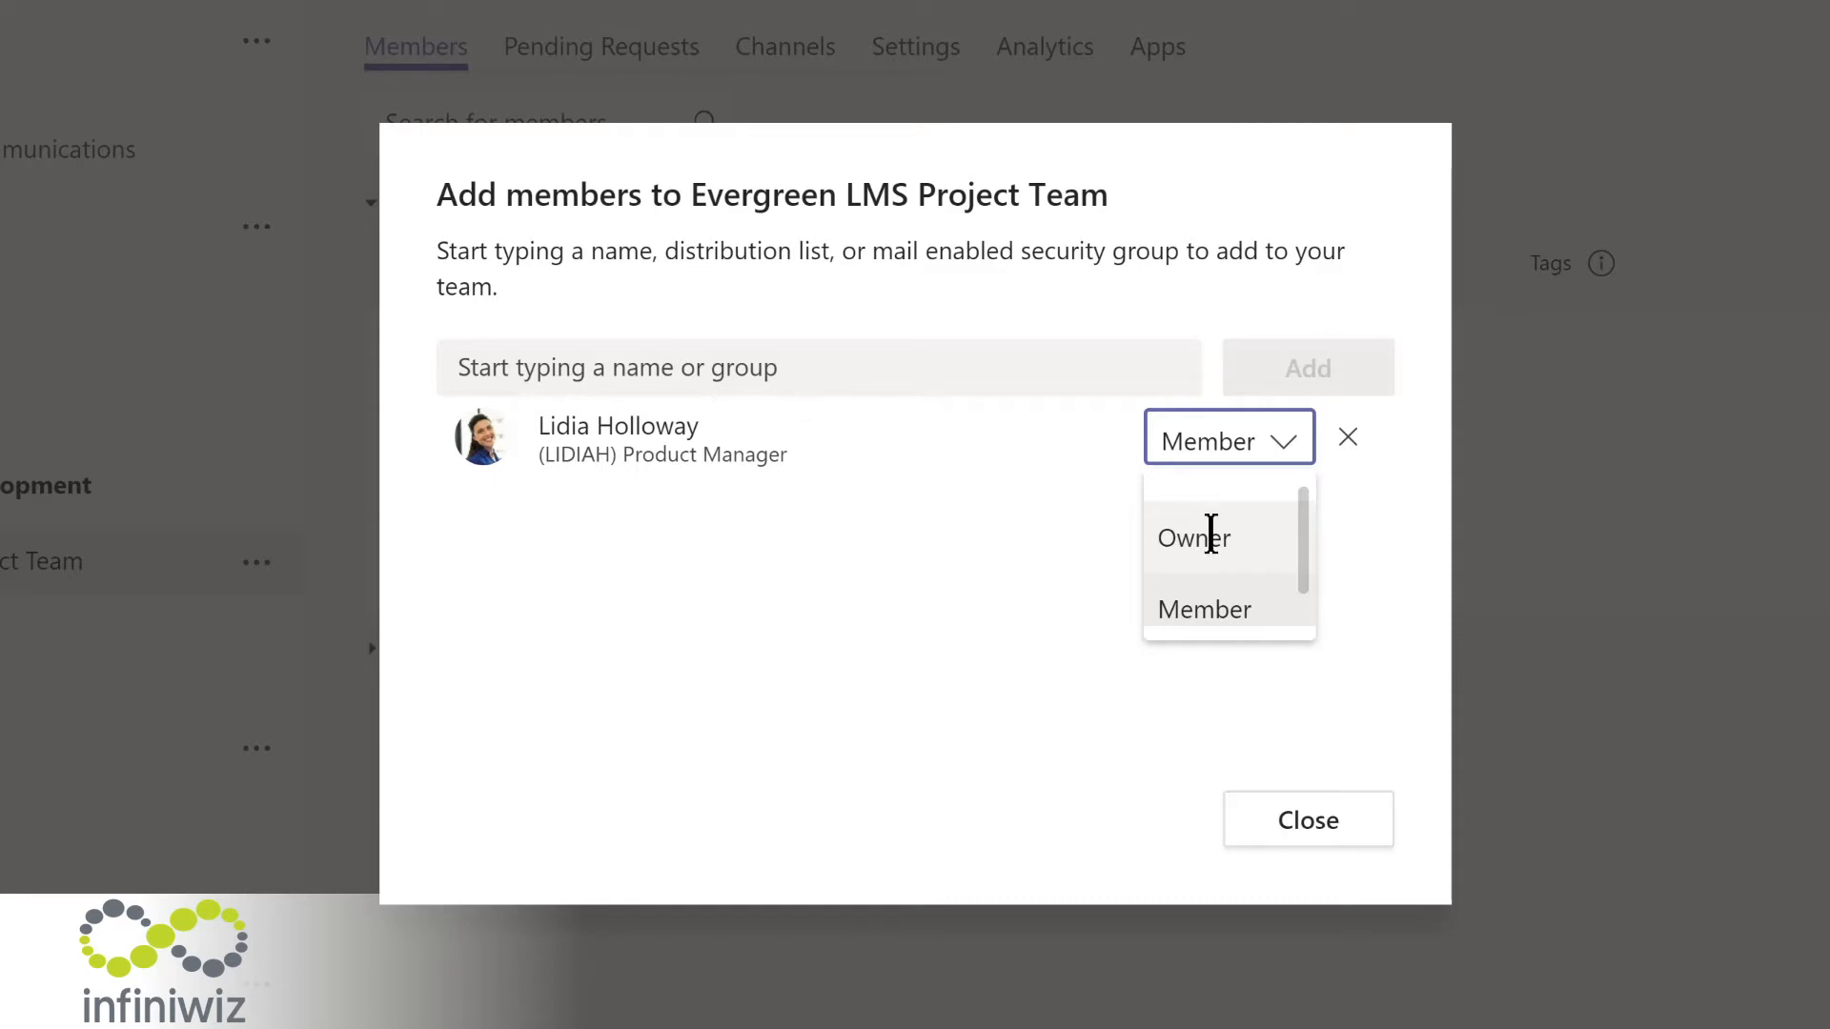
click(1210, 534)
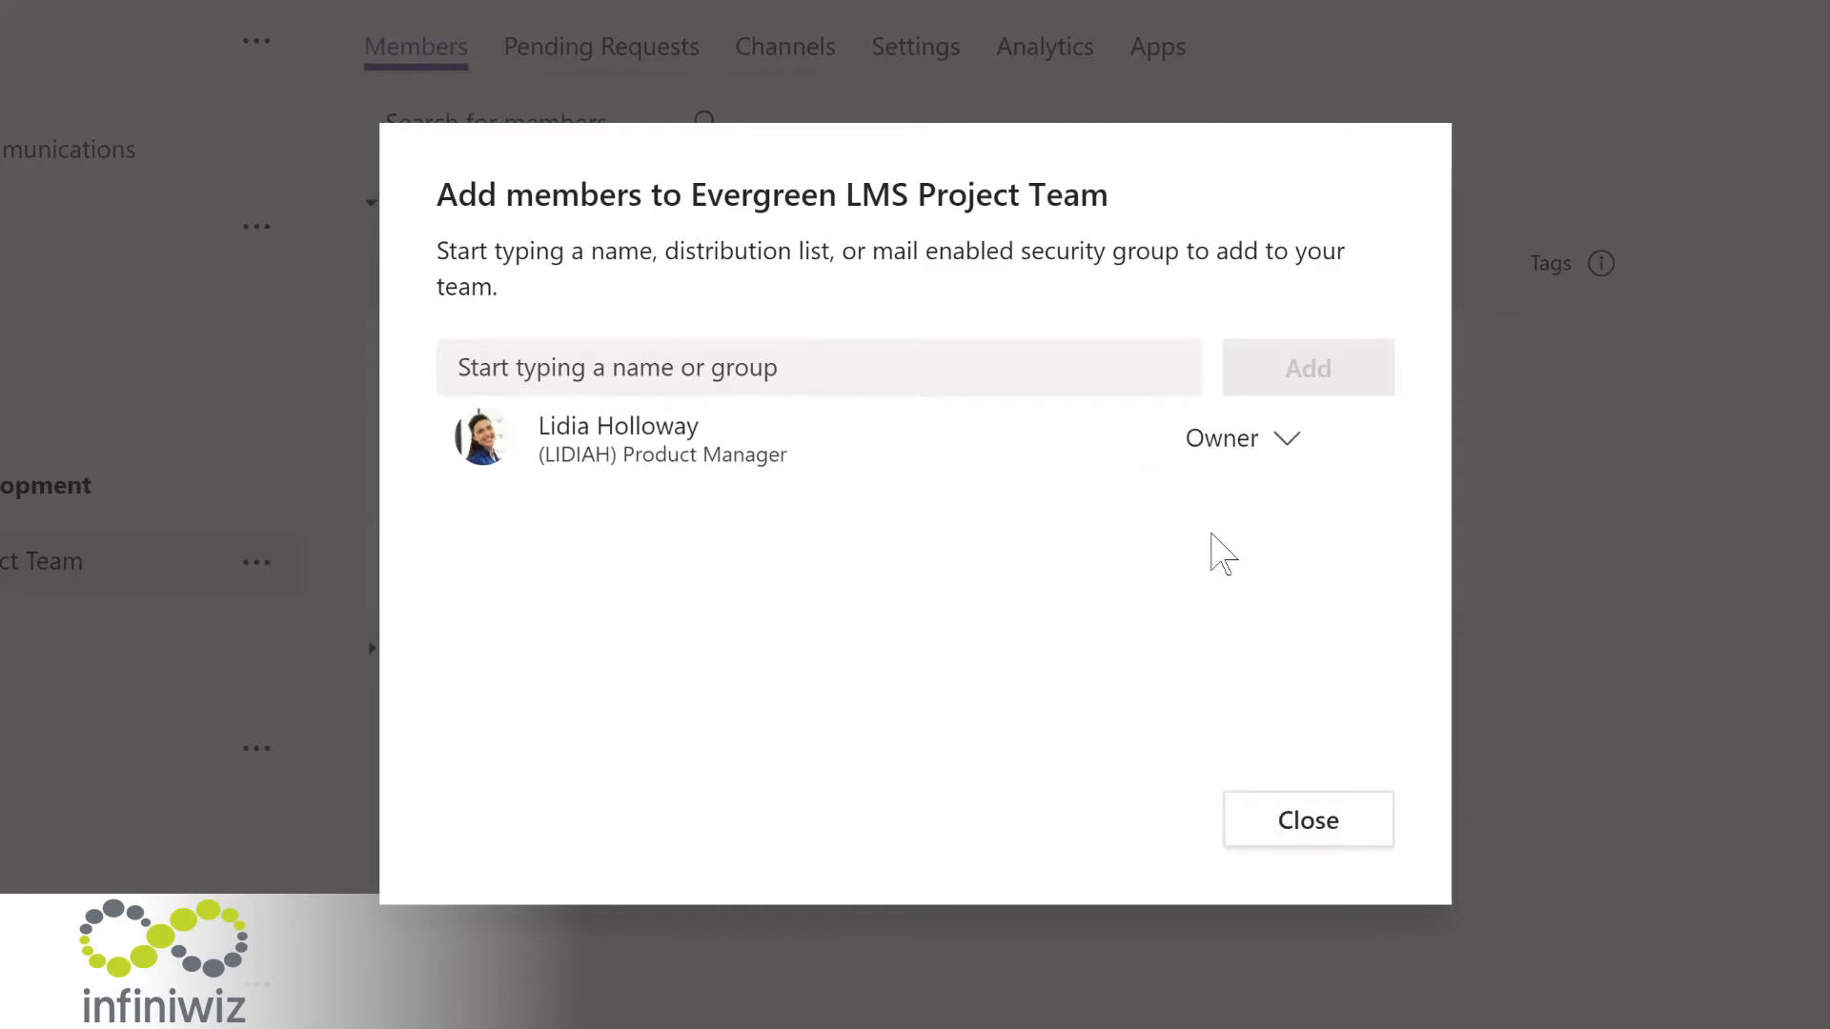
click(1304, 826)
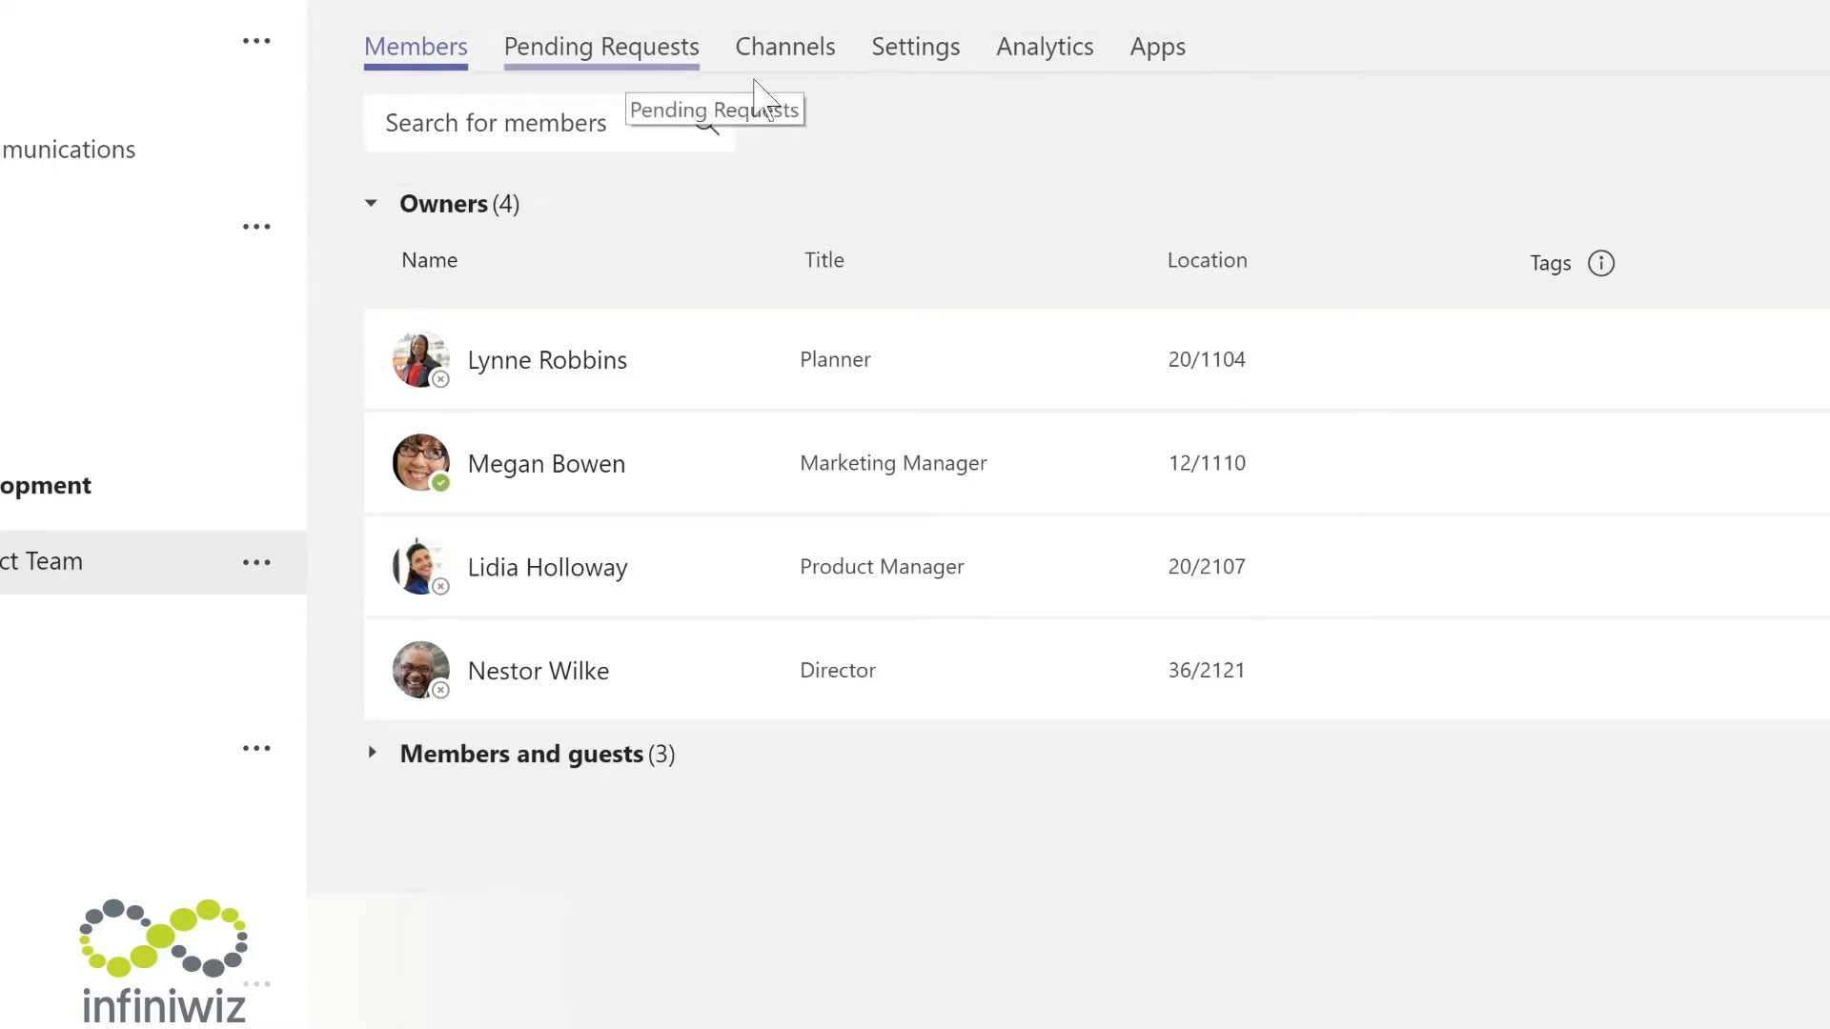
Step: View the team's channel list, and in the team settings upload and save the round pine-forest image as the team picture
click(780, 51)
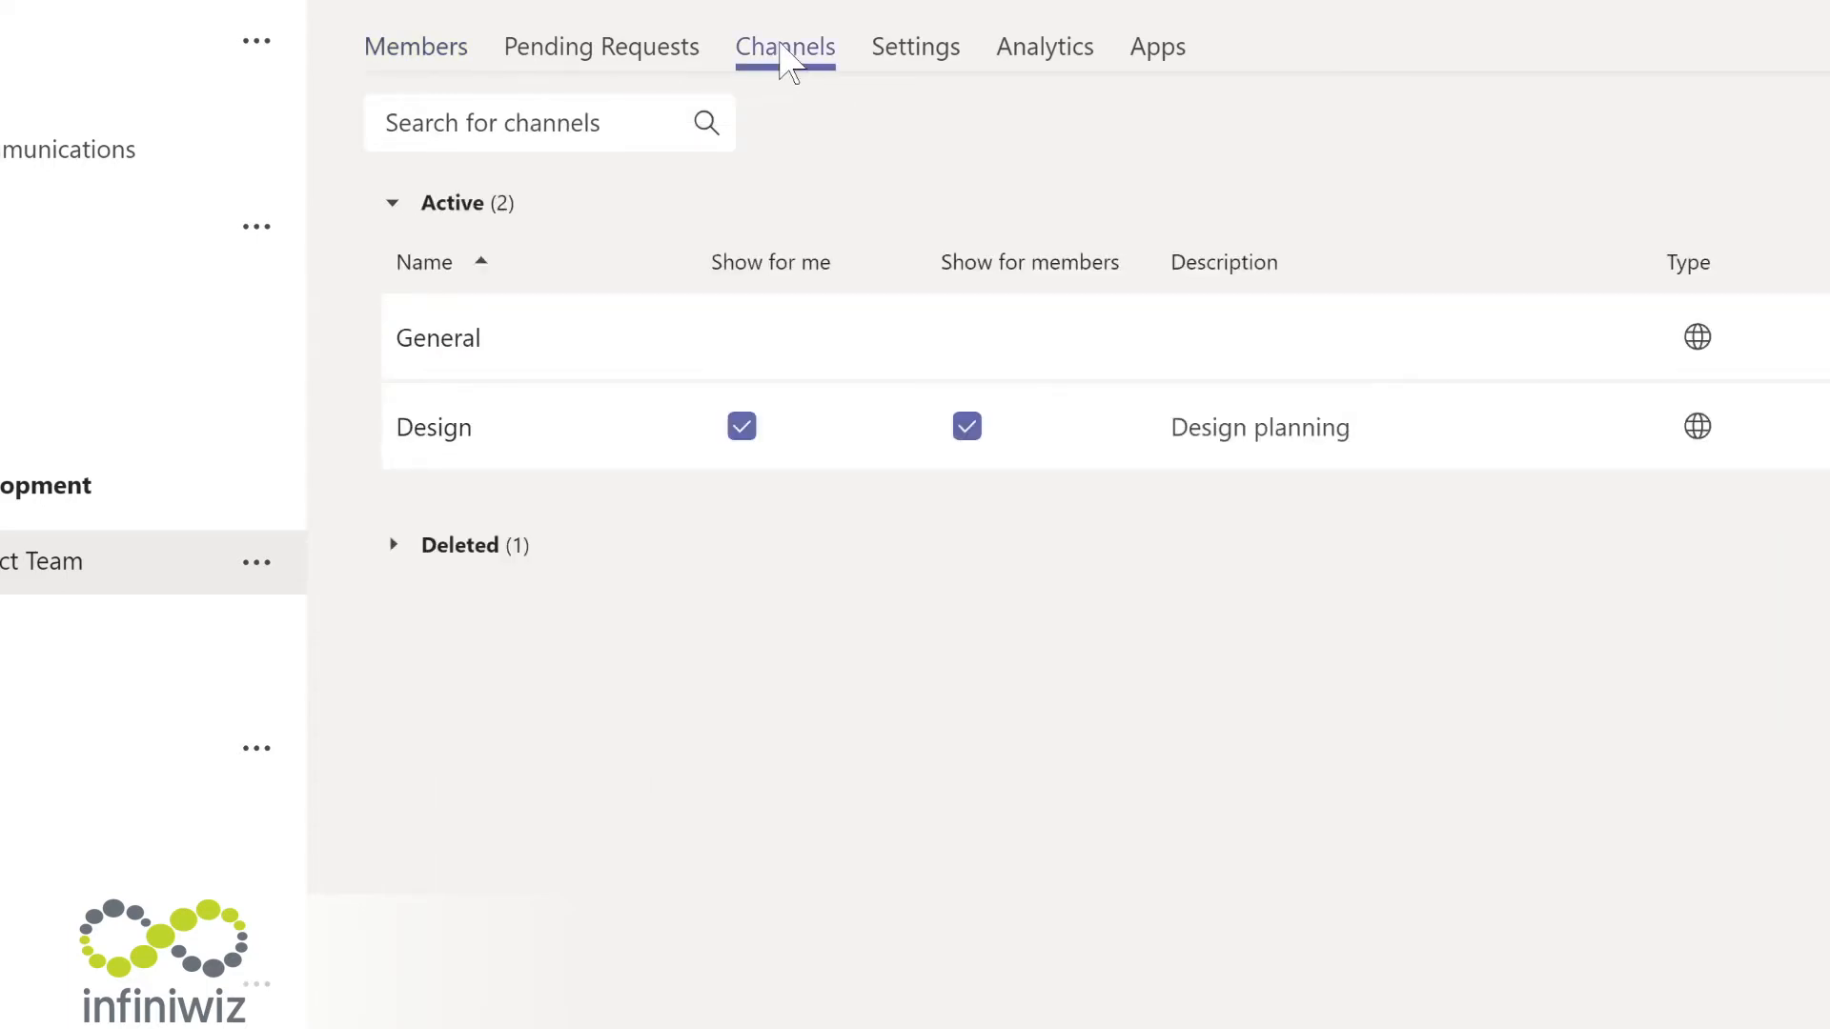
click(903, 53)
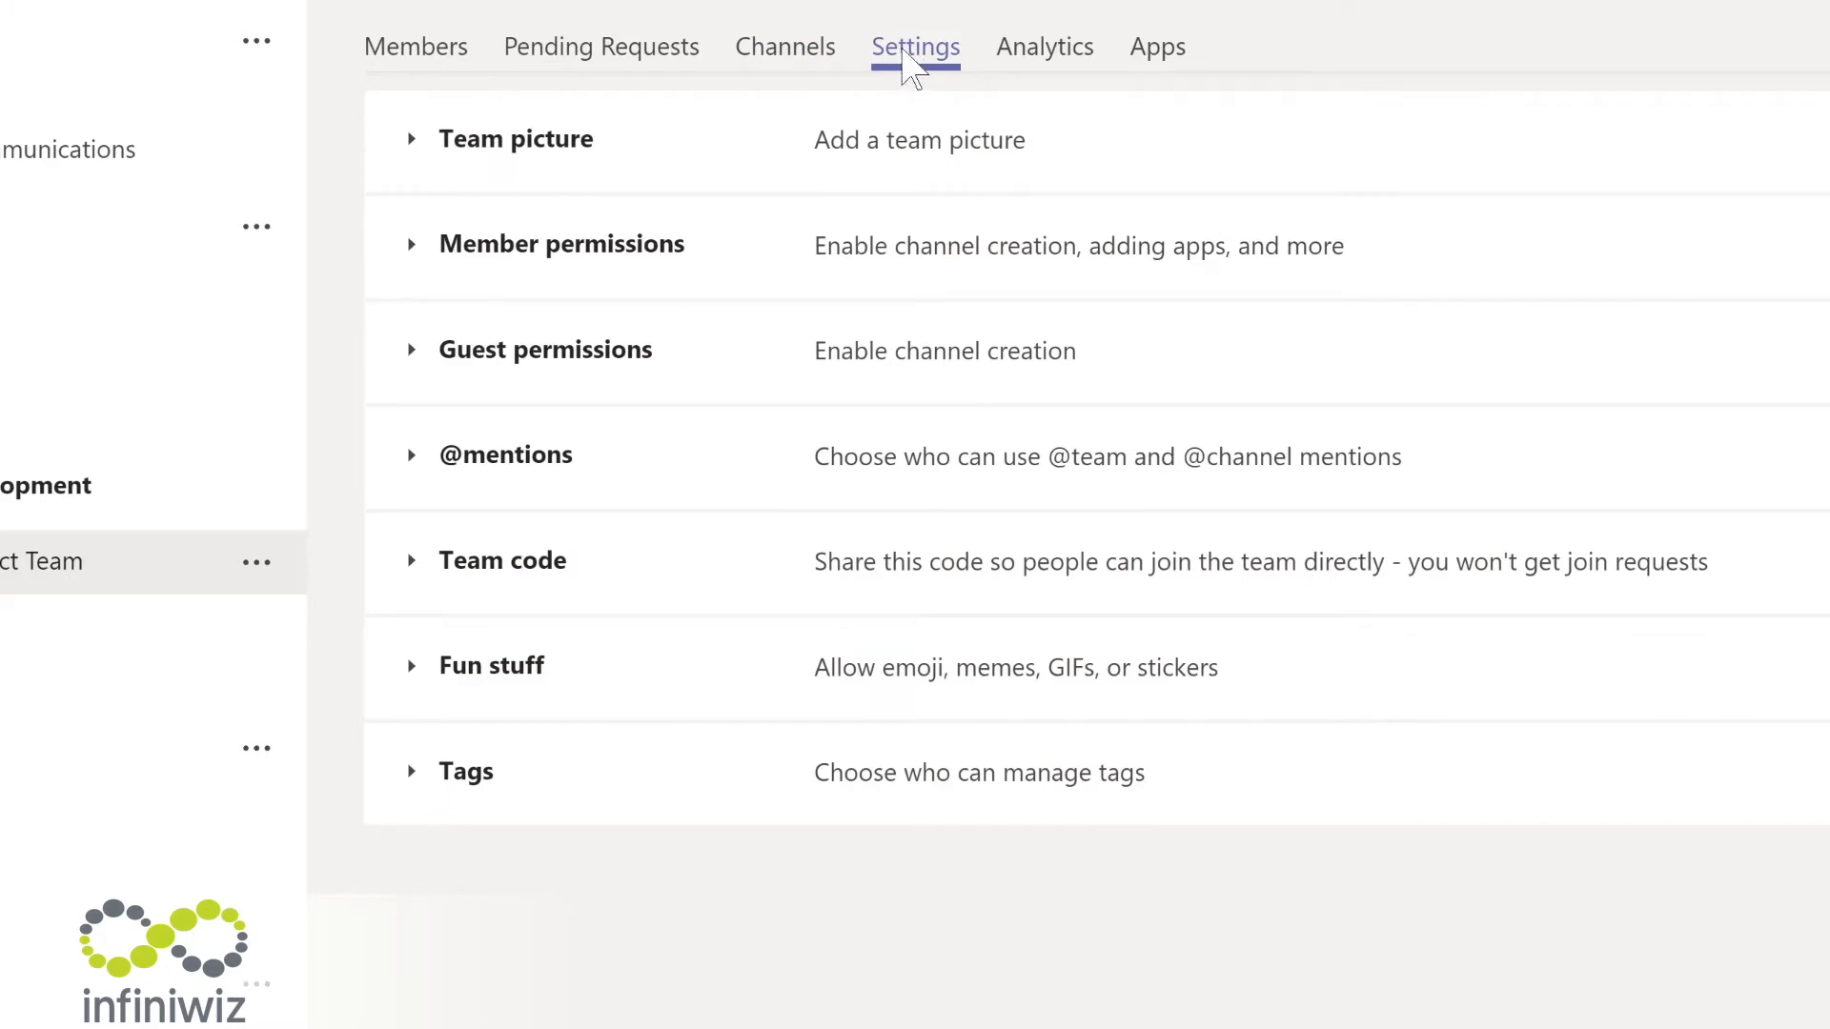
click(504, 153)
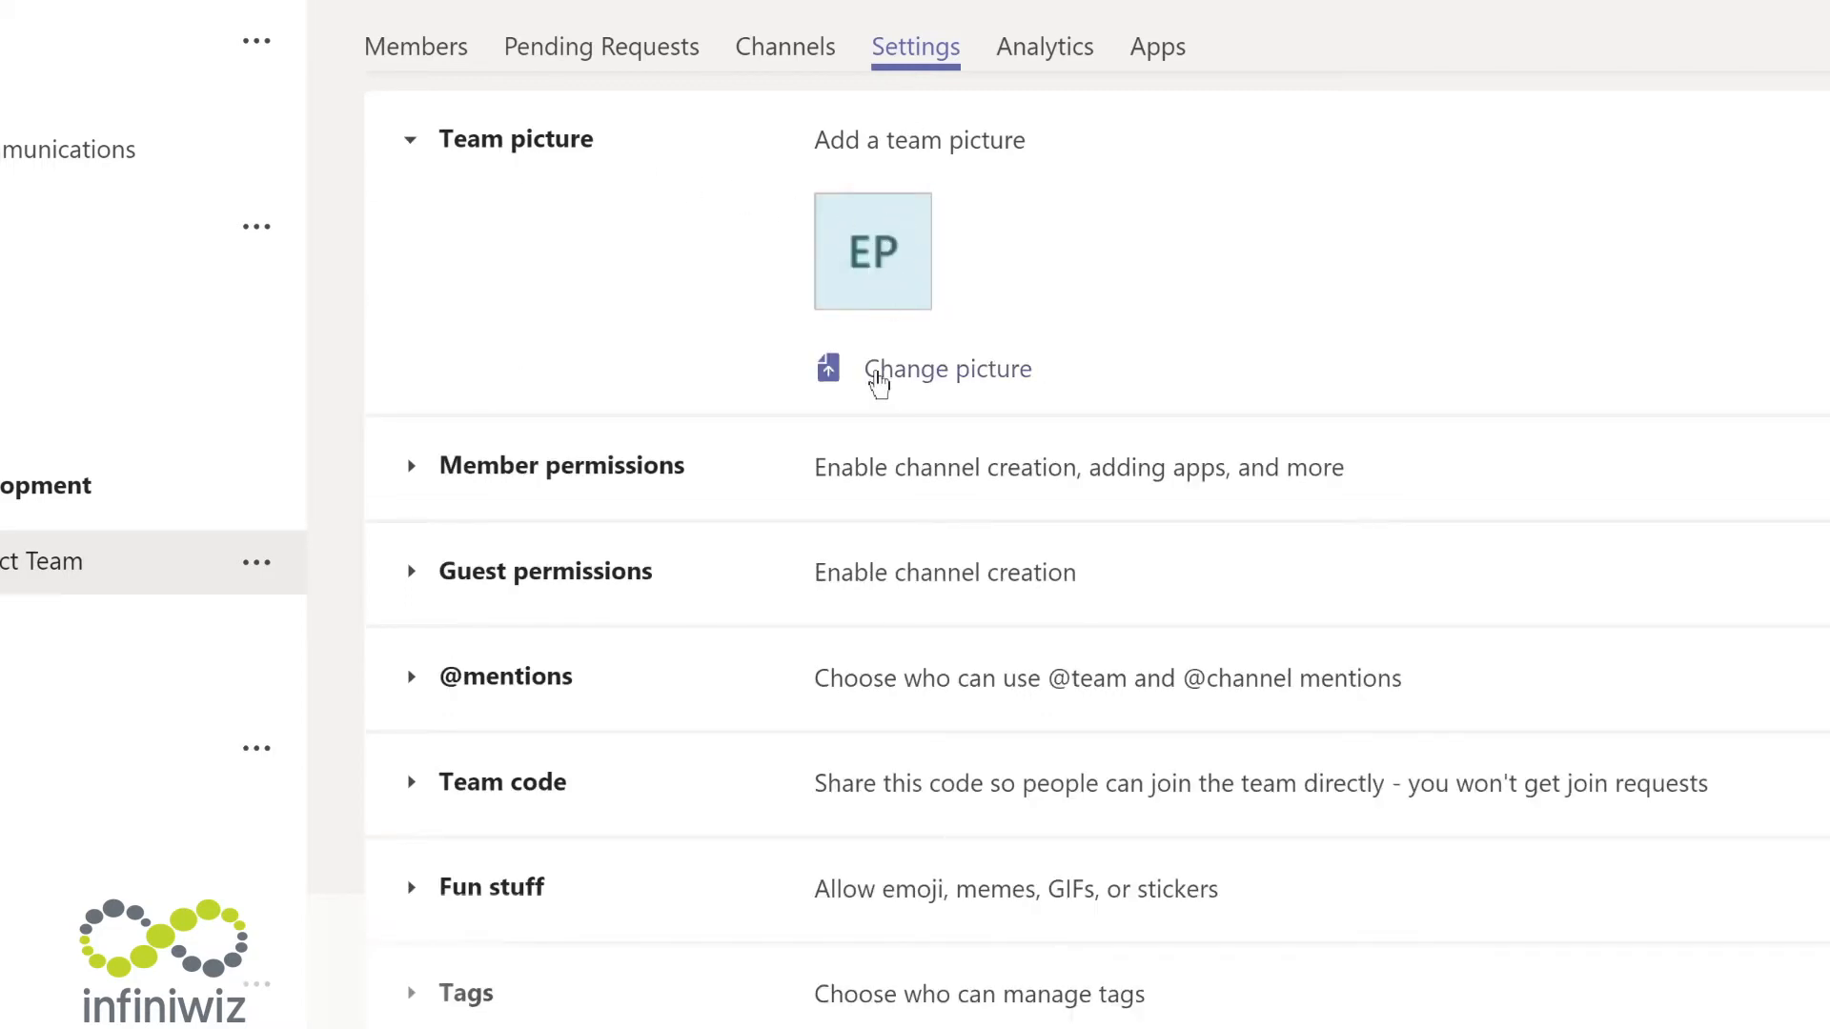
click(878, 381)
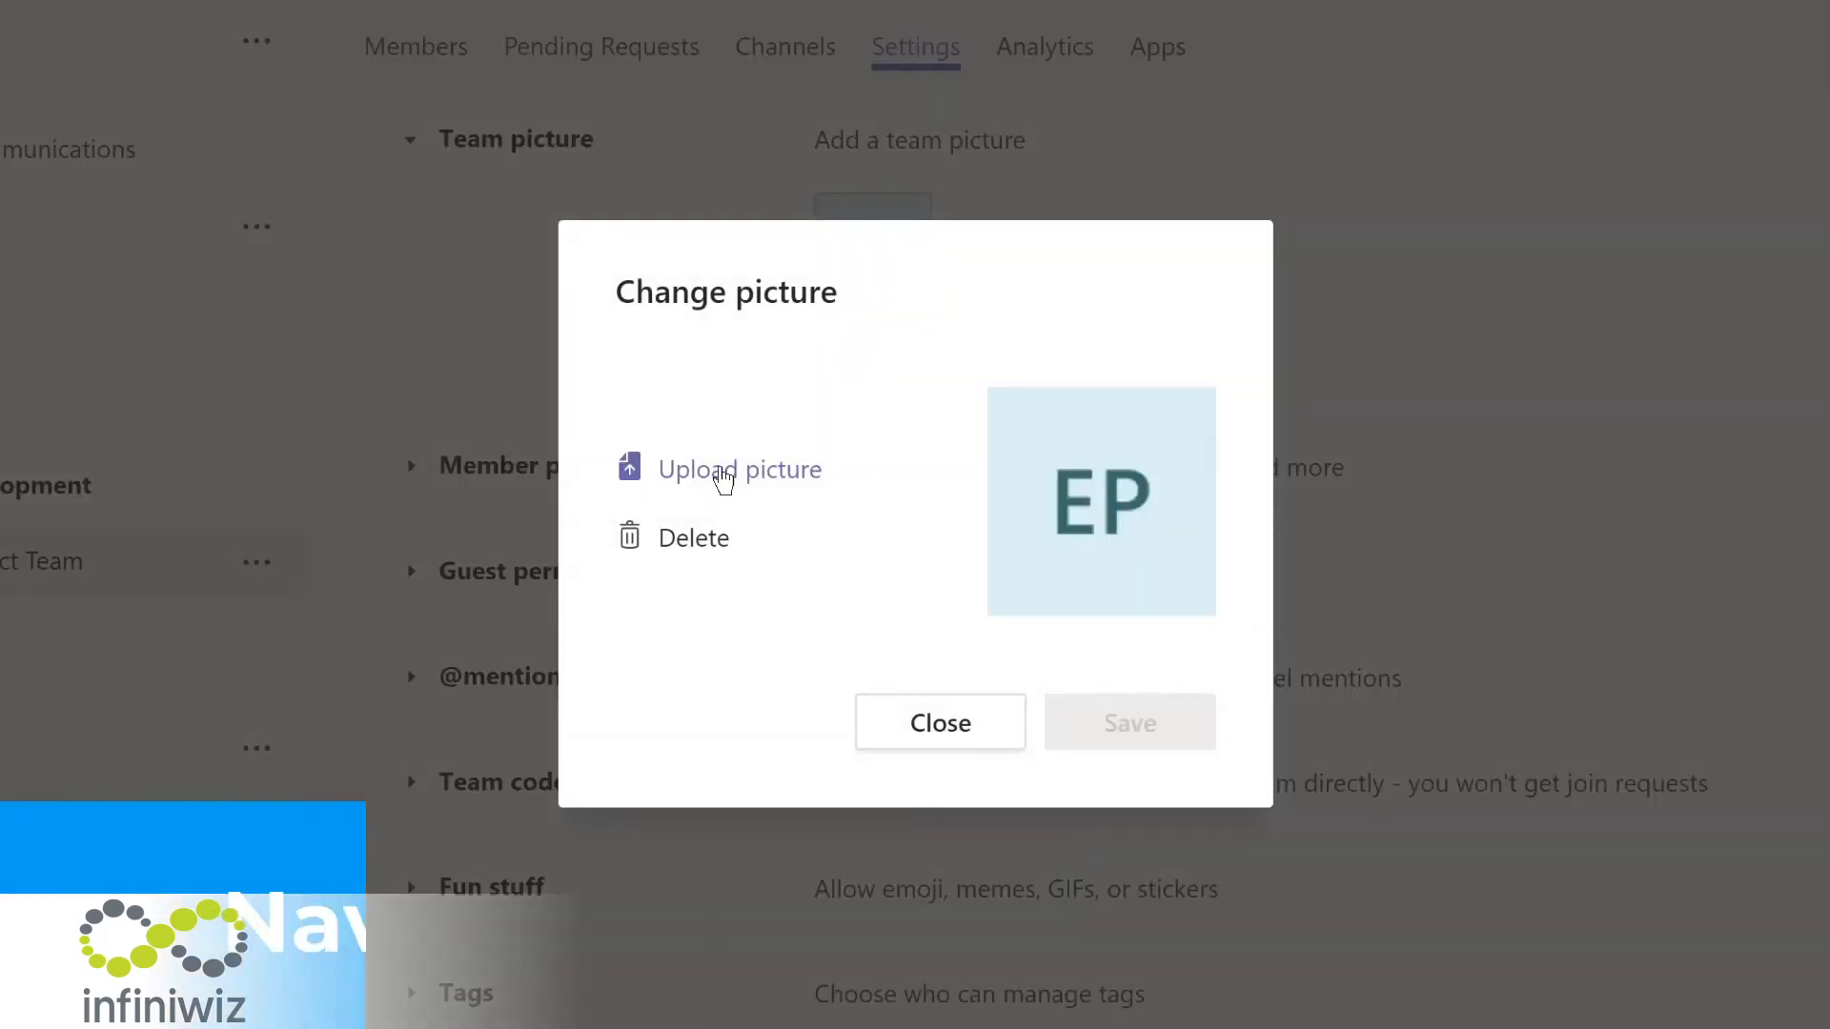
click(723, 476)
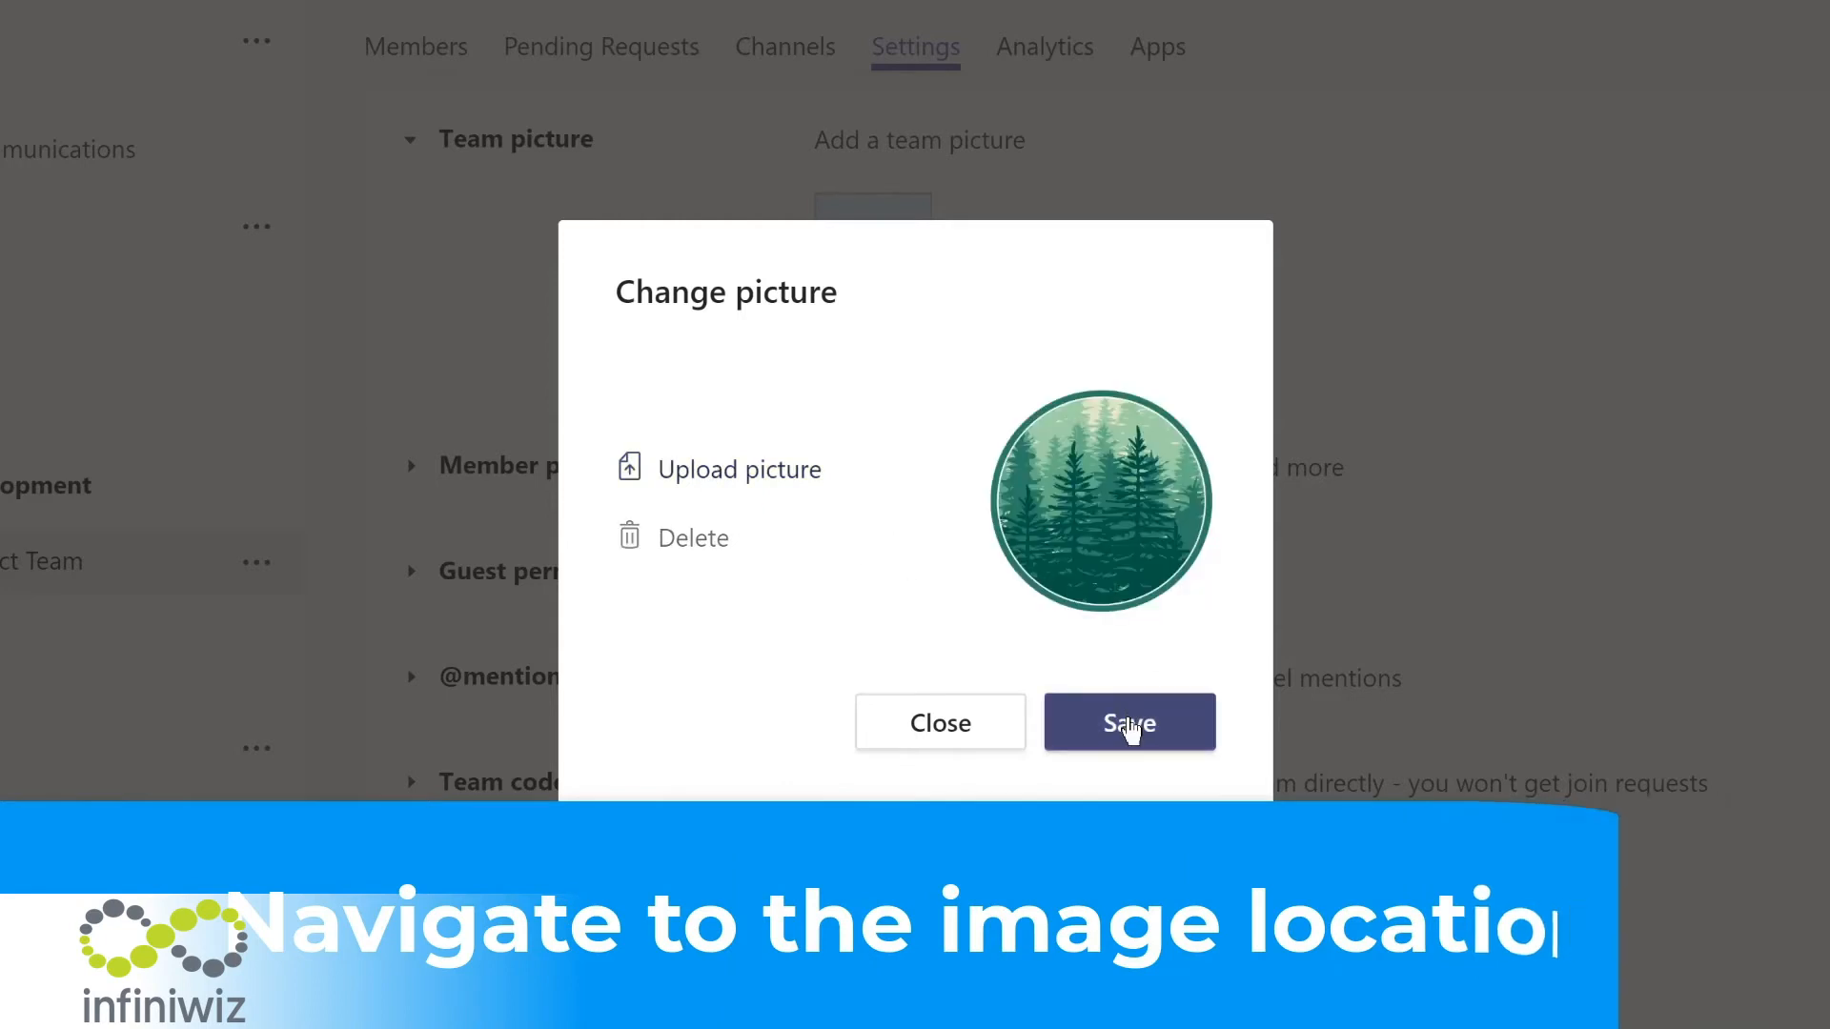
click(1129, 728)
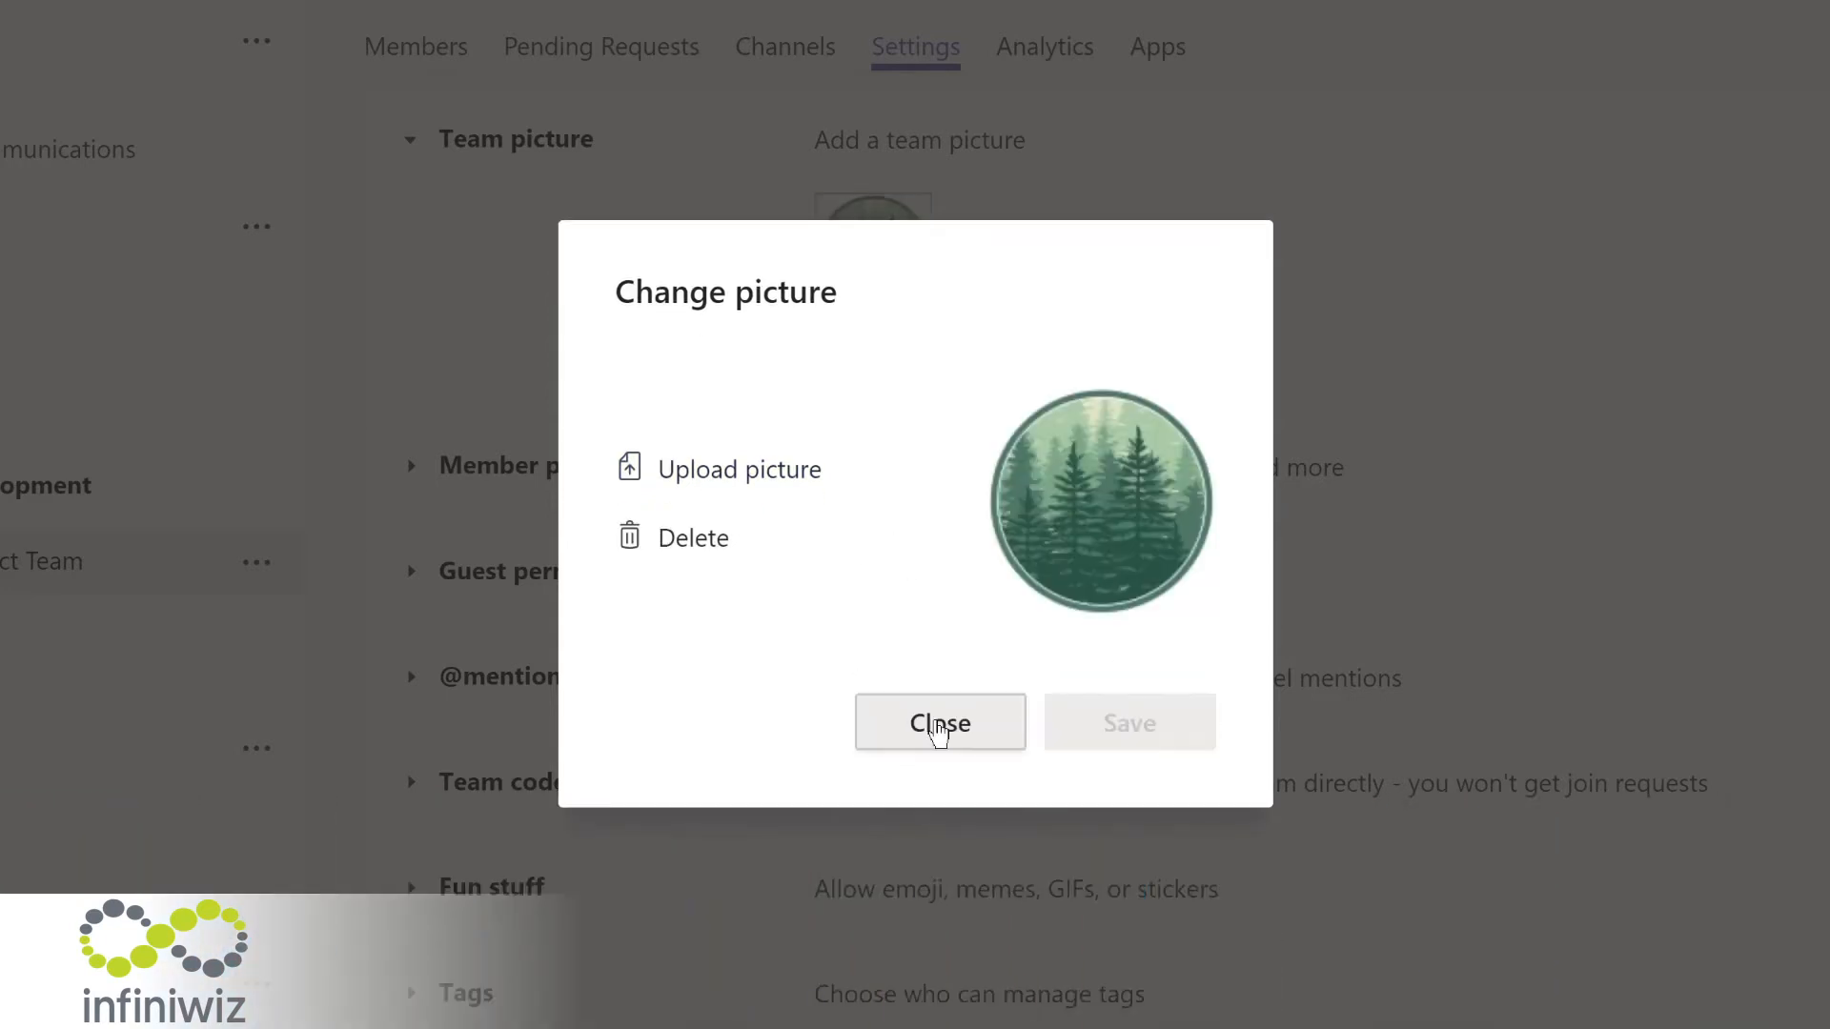
click(938, 730)
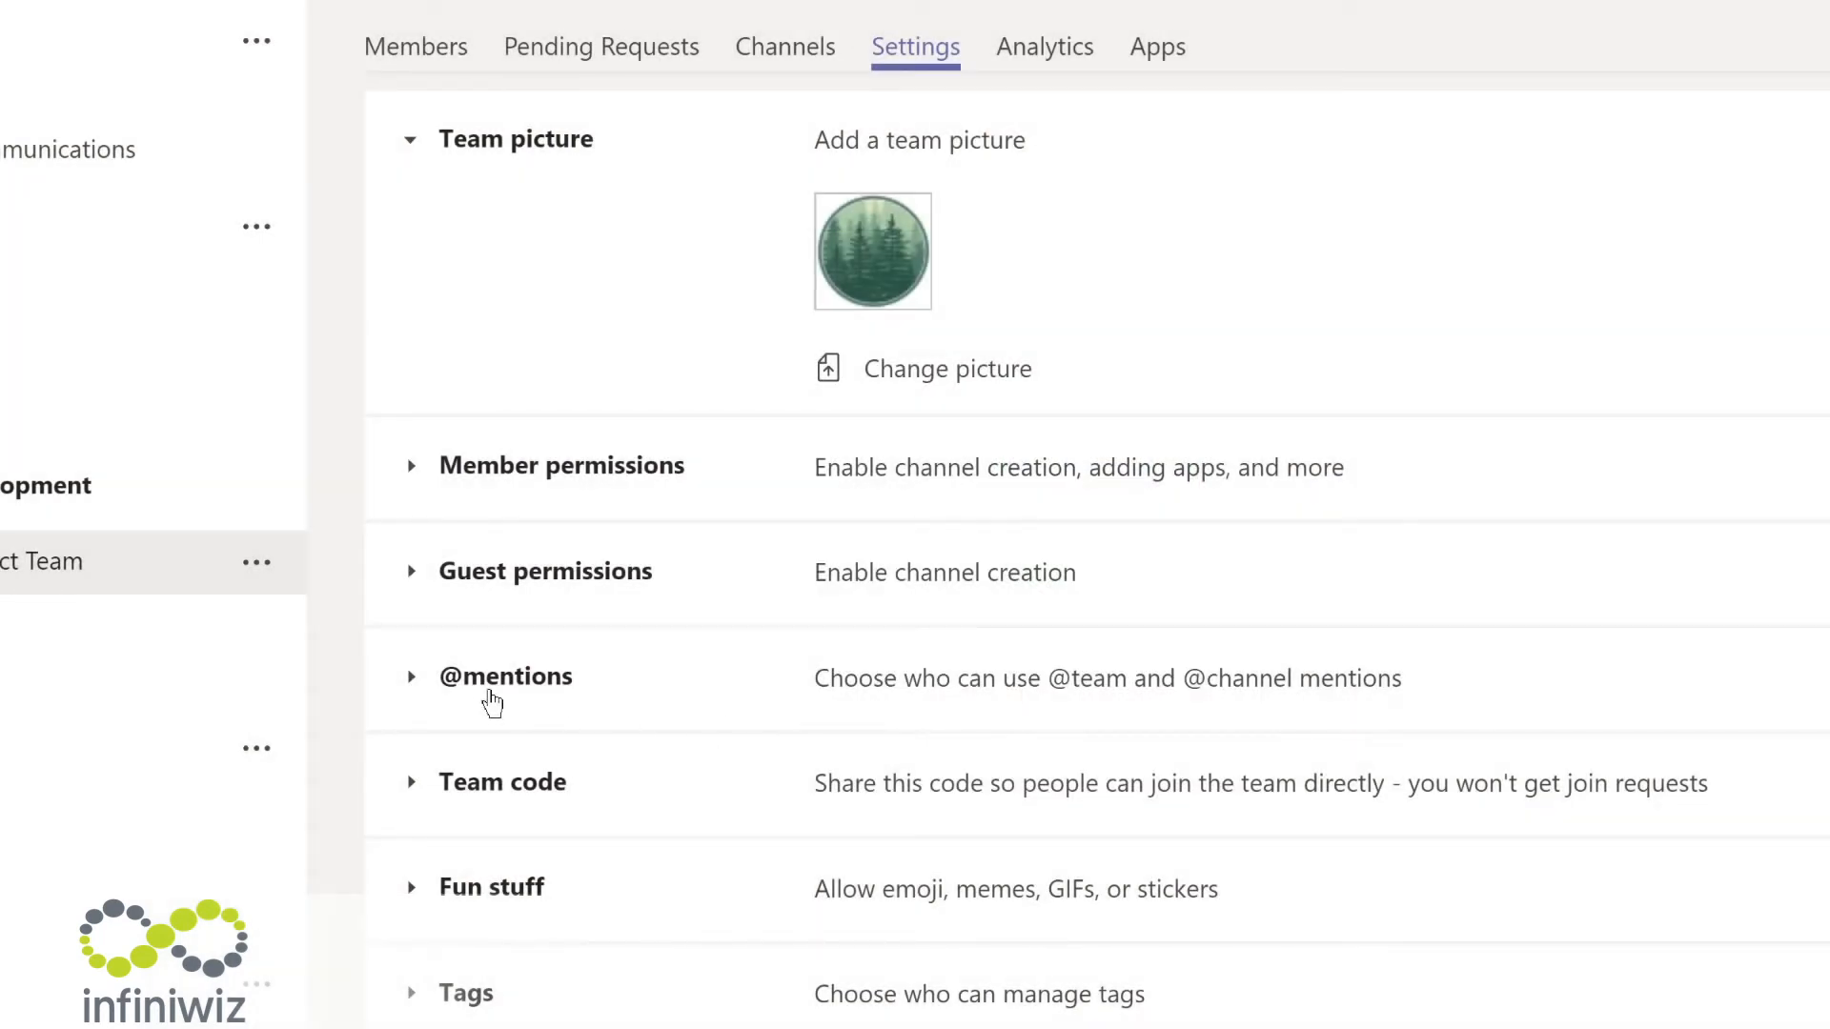
click(491, 685)
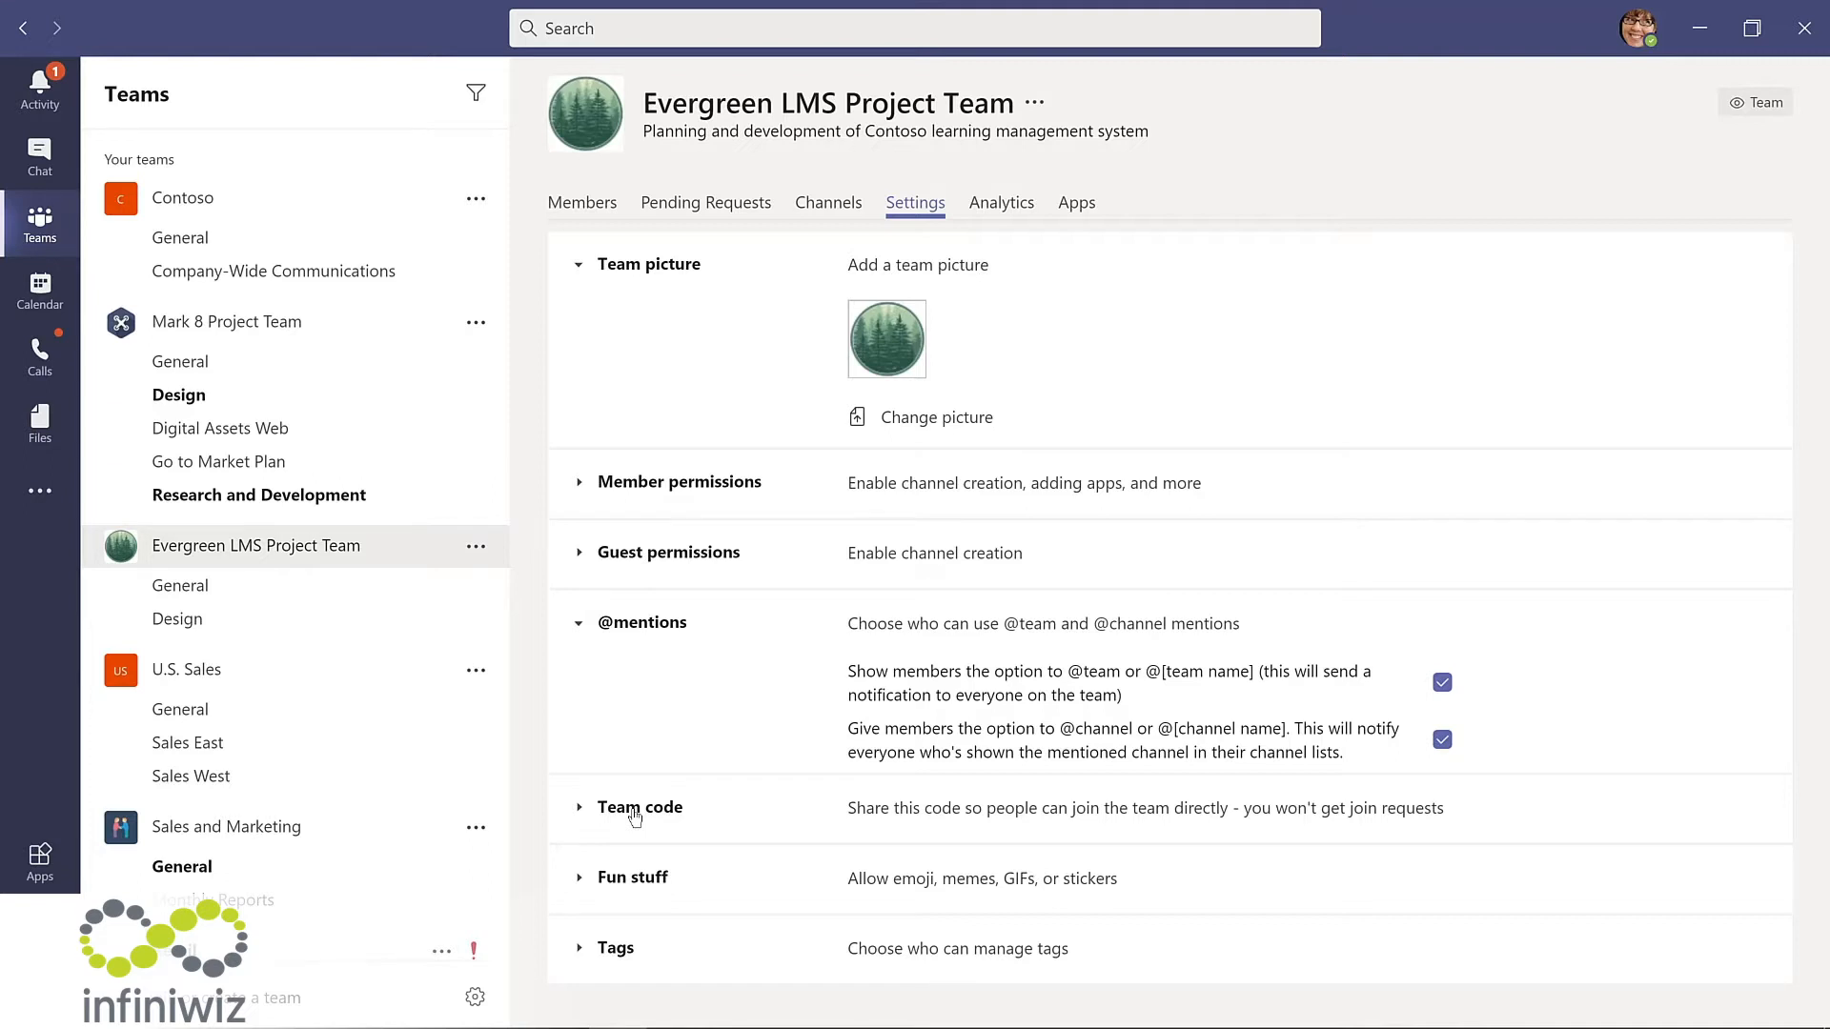
click(643, 882)
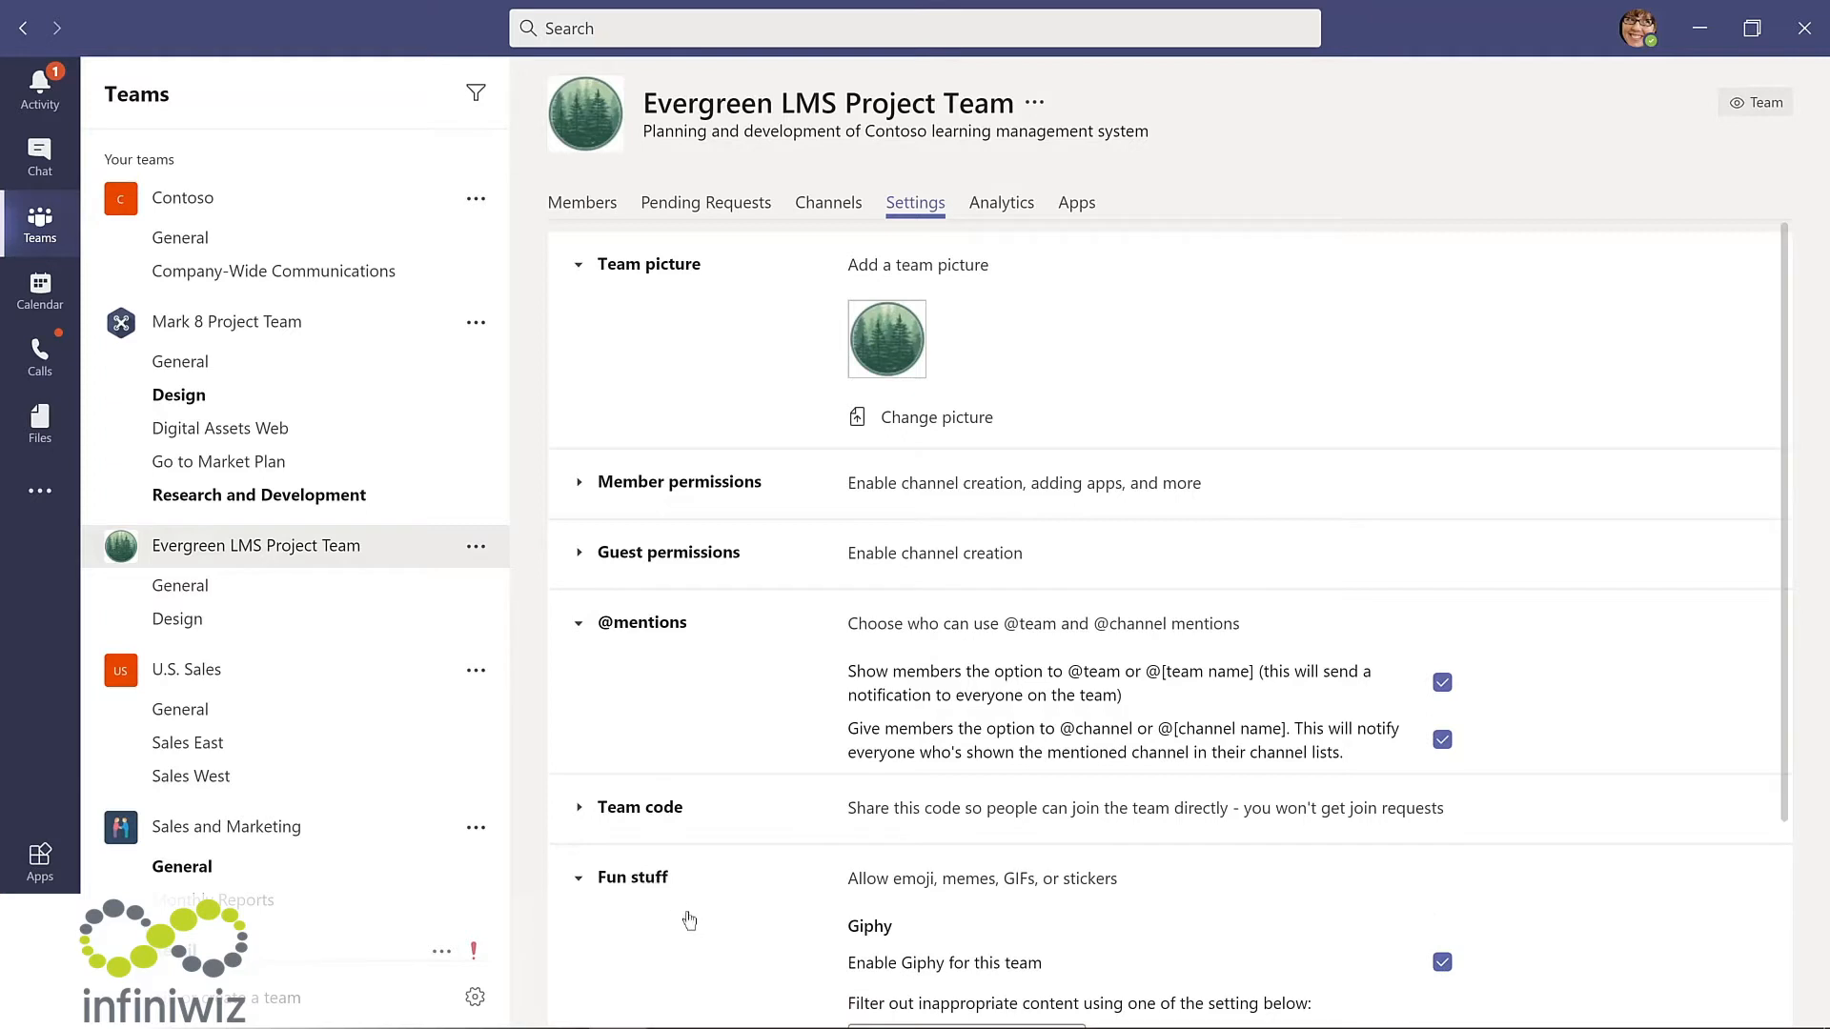
scroll(691, 920, down, 2)
scroll(686, 887, down, 3)
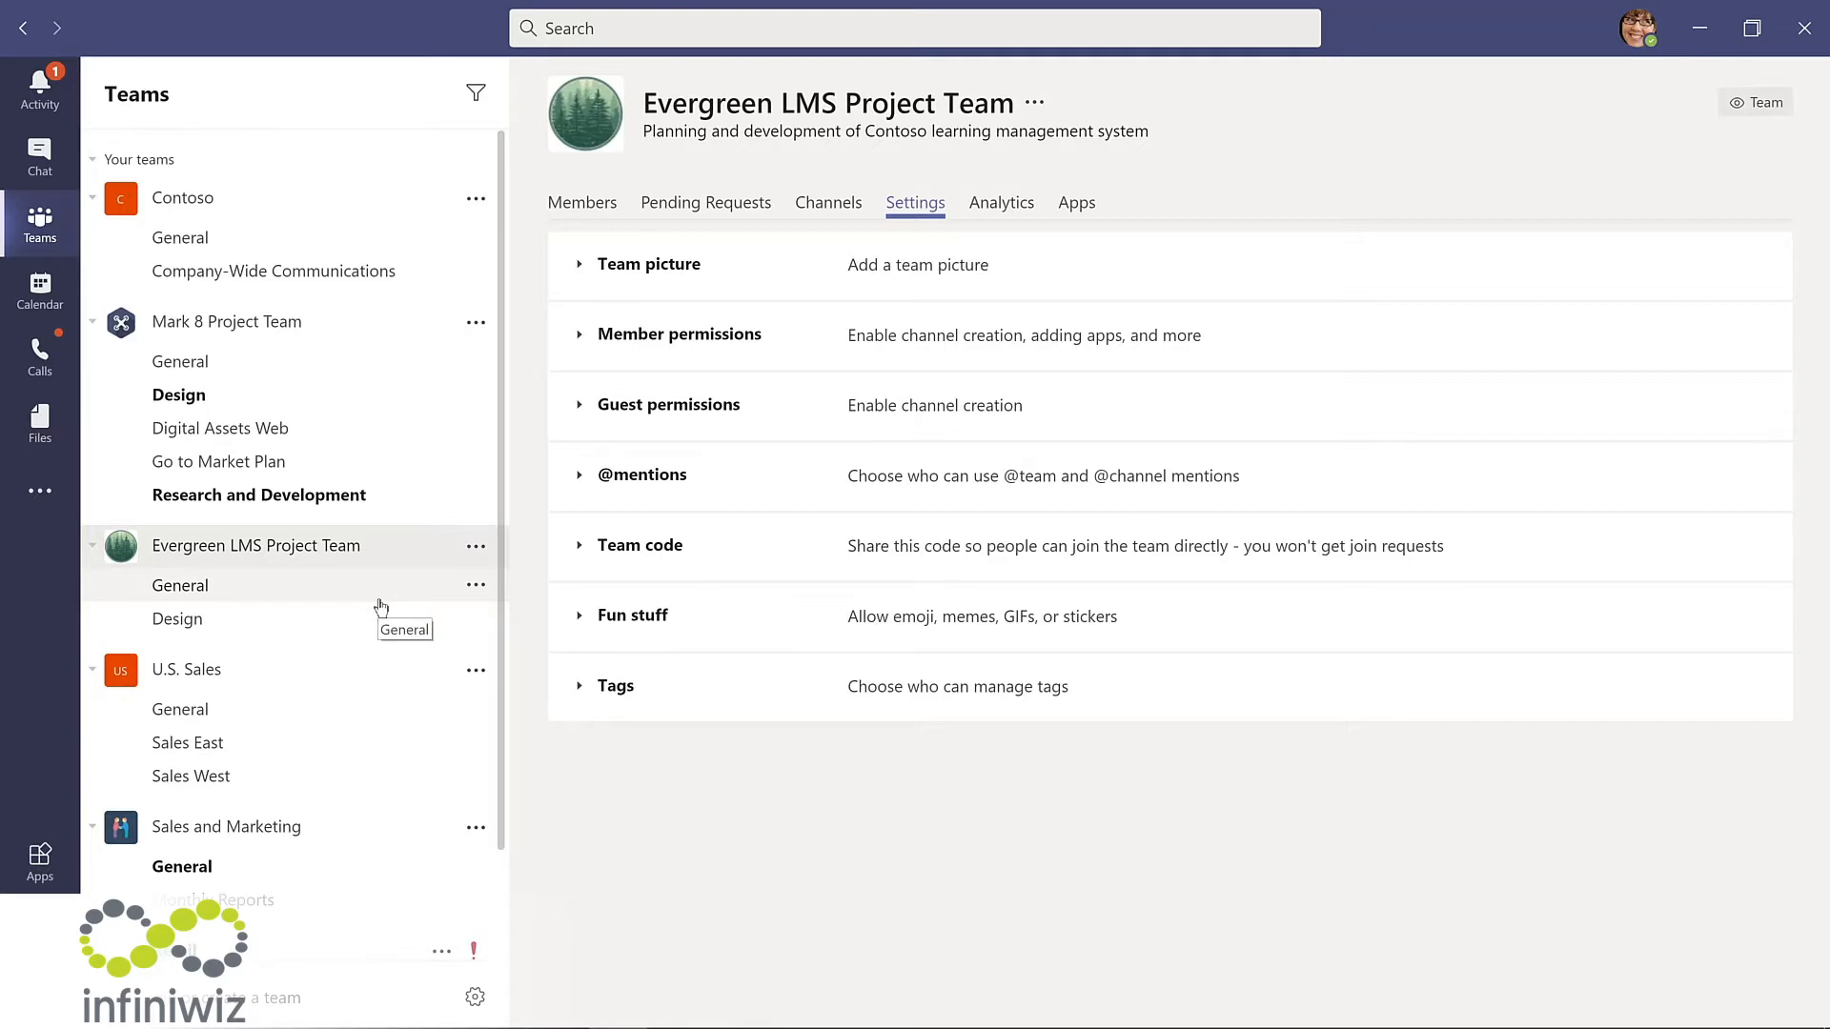
Step: Hide the Retail team from the list of teams
scroll(419, 724, down, 2)
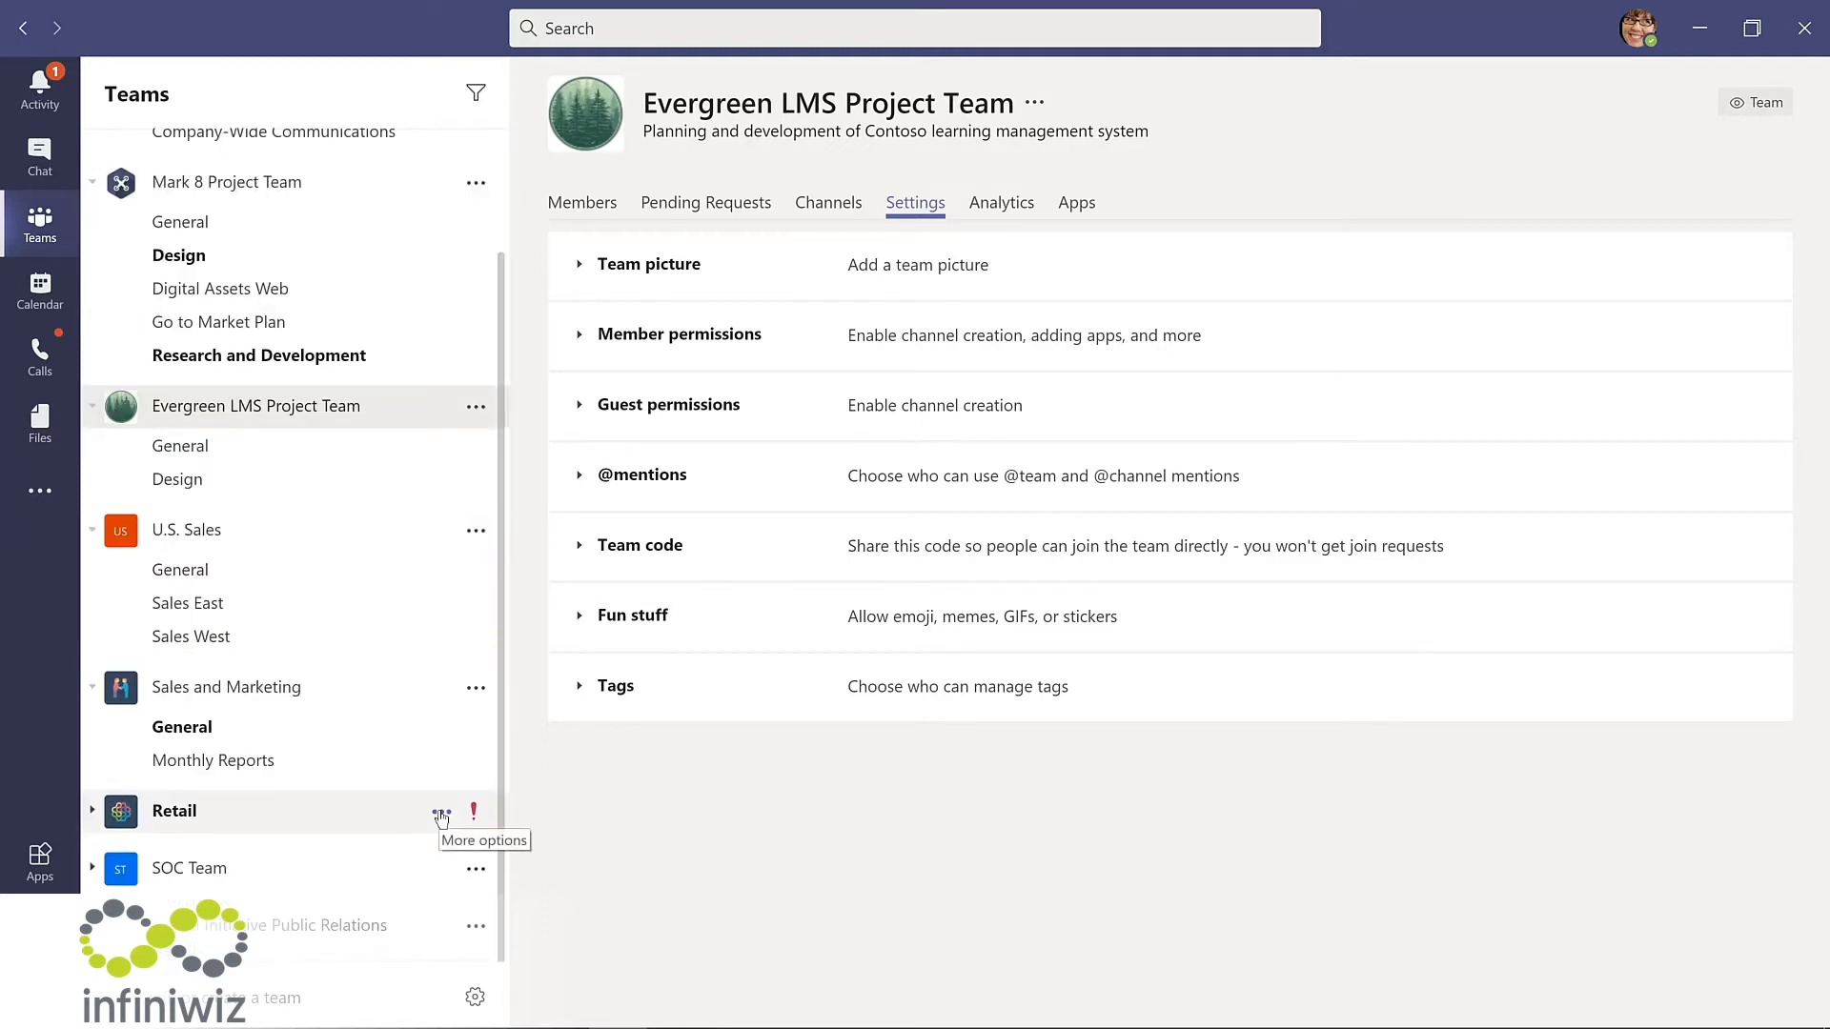
click(441, 816)
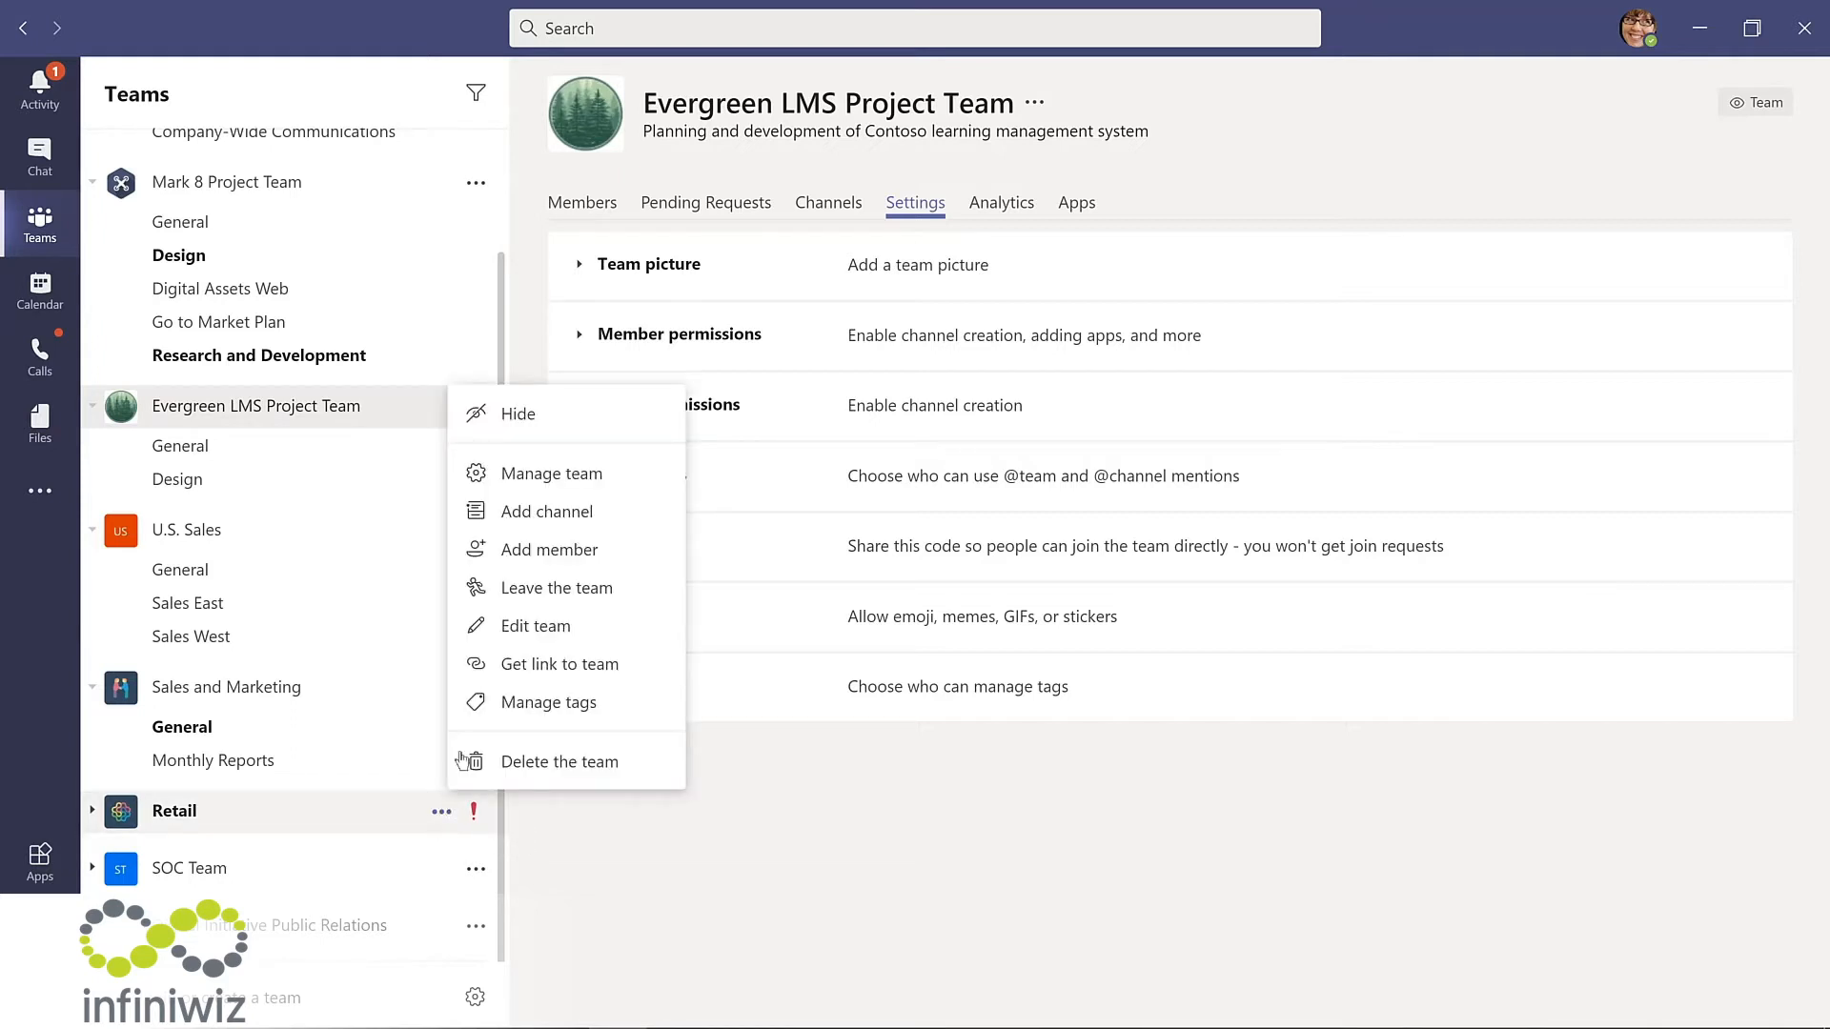
click(515, 417)
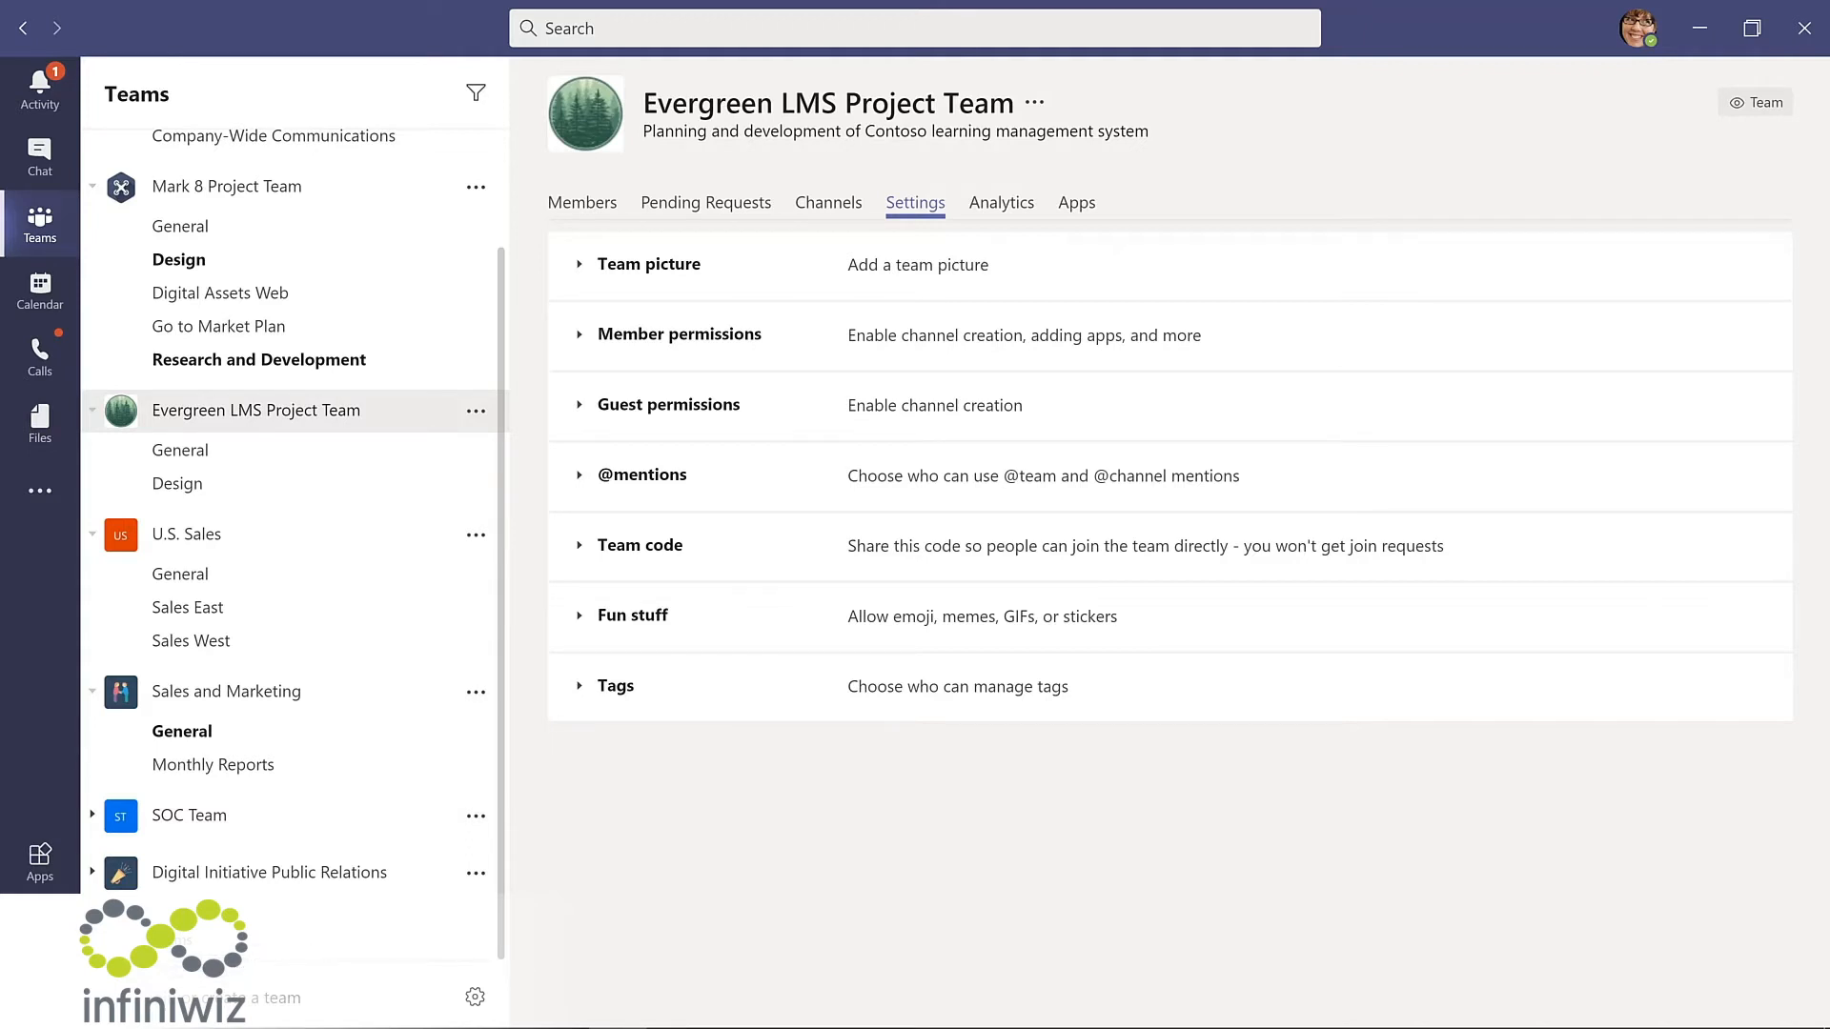
Step: Show the Retail team from the hidden teams in the main list again
scroll(286, 943, down, 1)
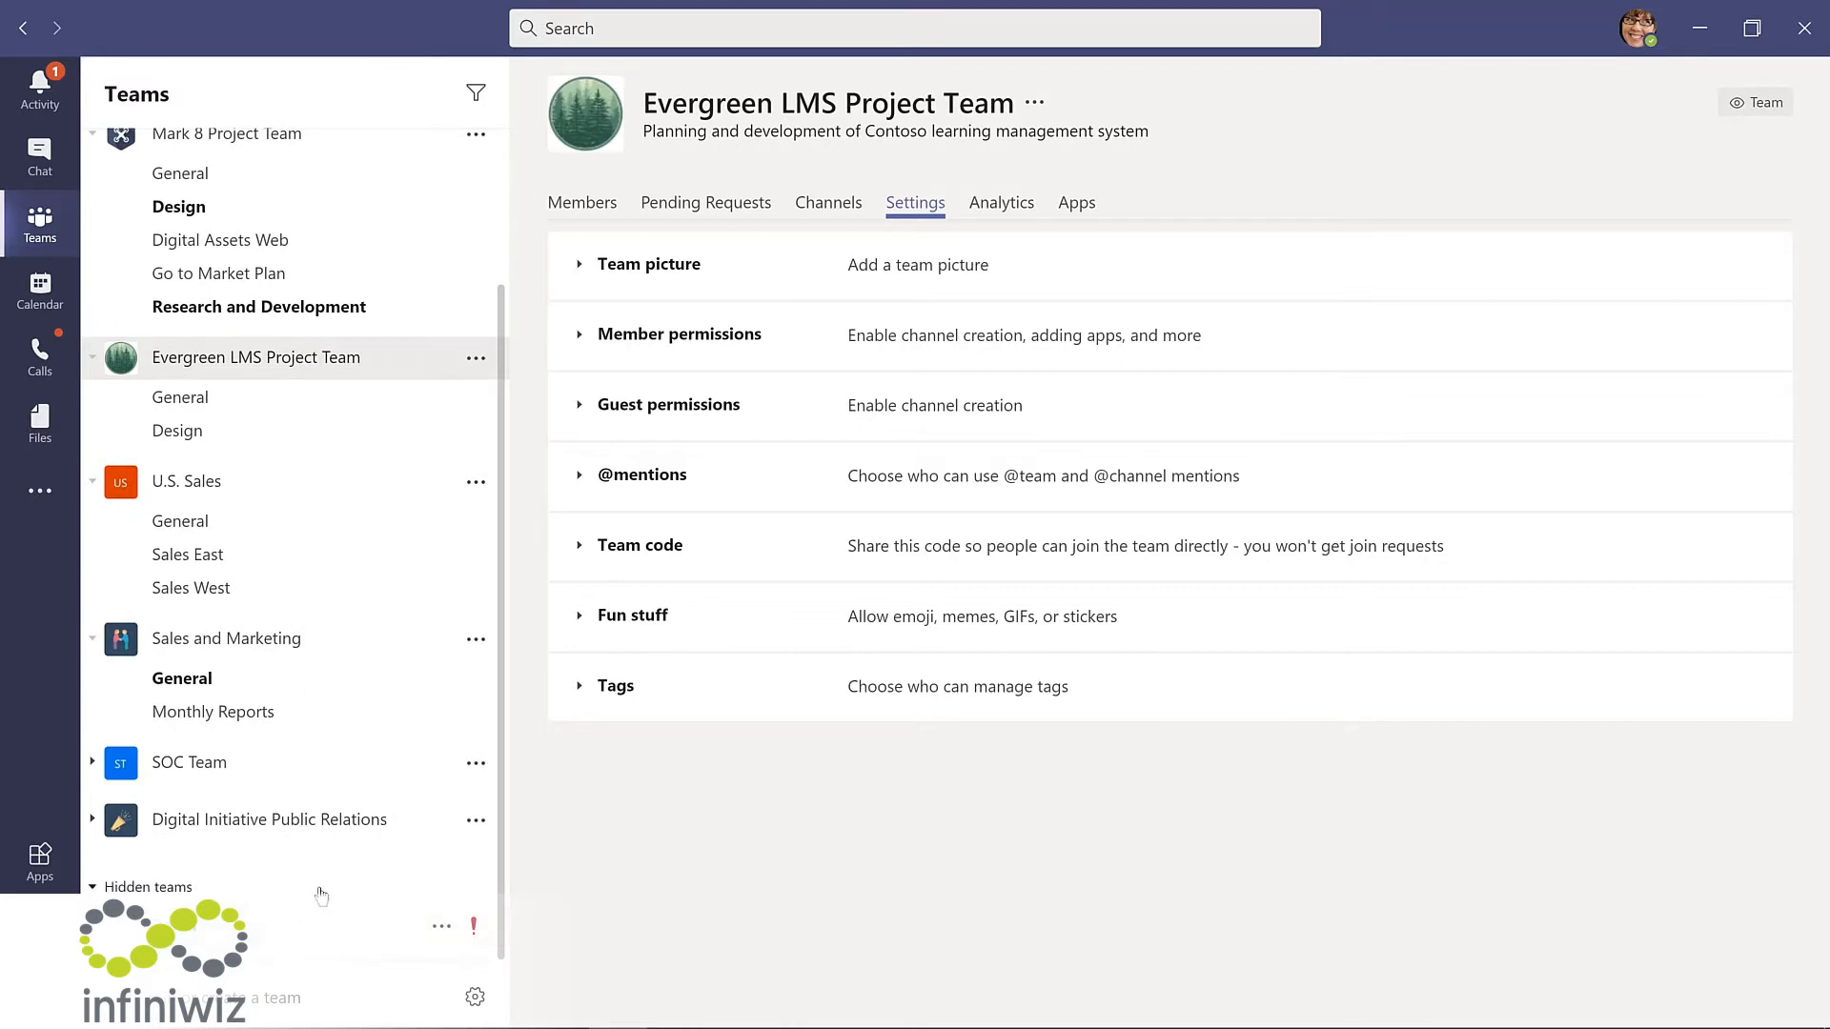
click(443, 930)
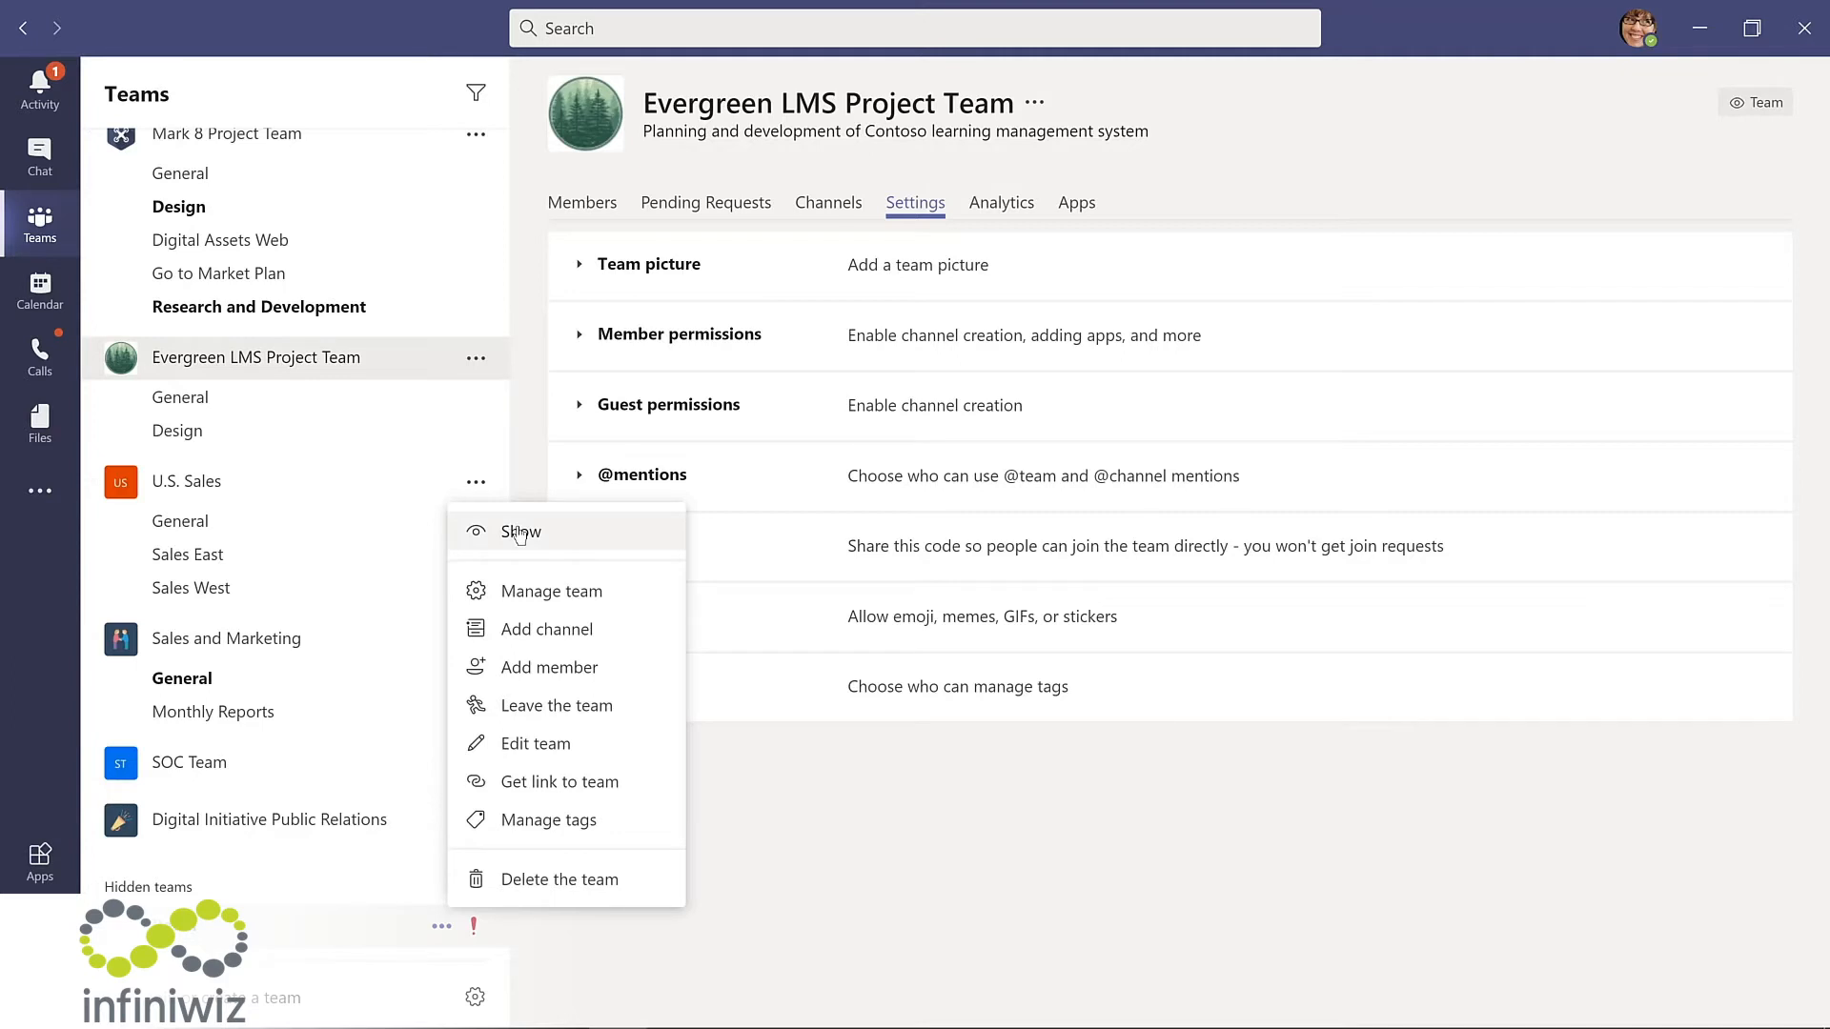
click(519, 536)
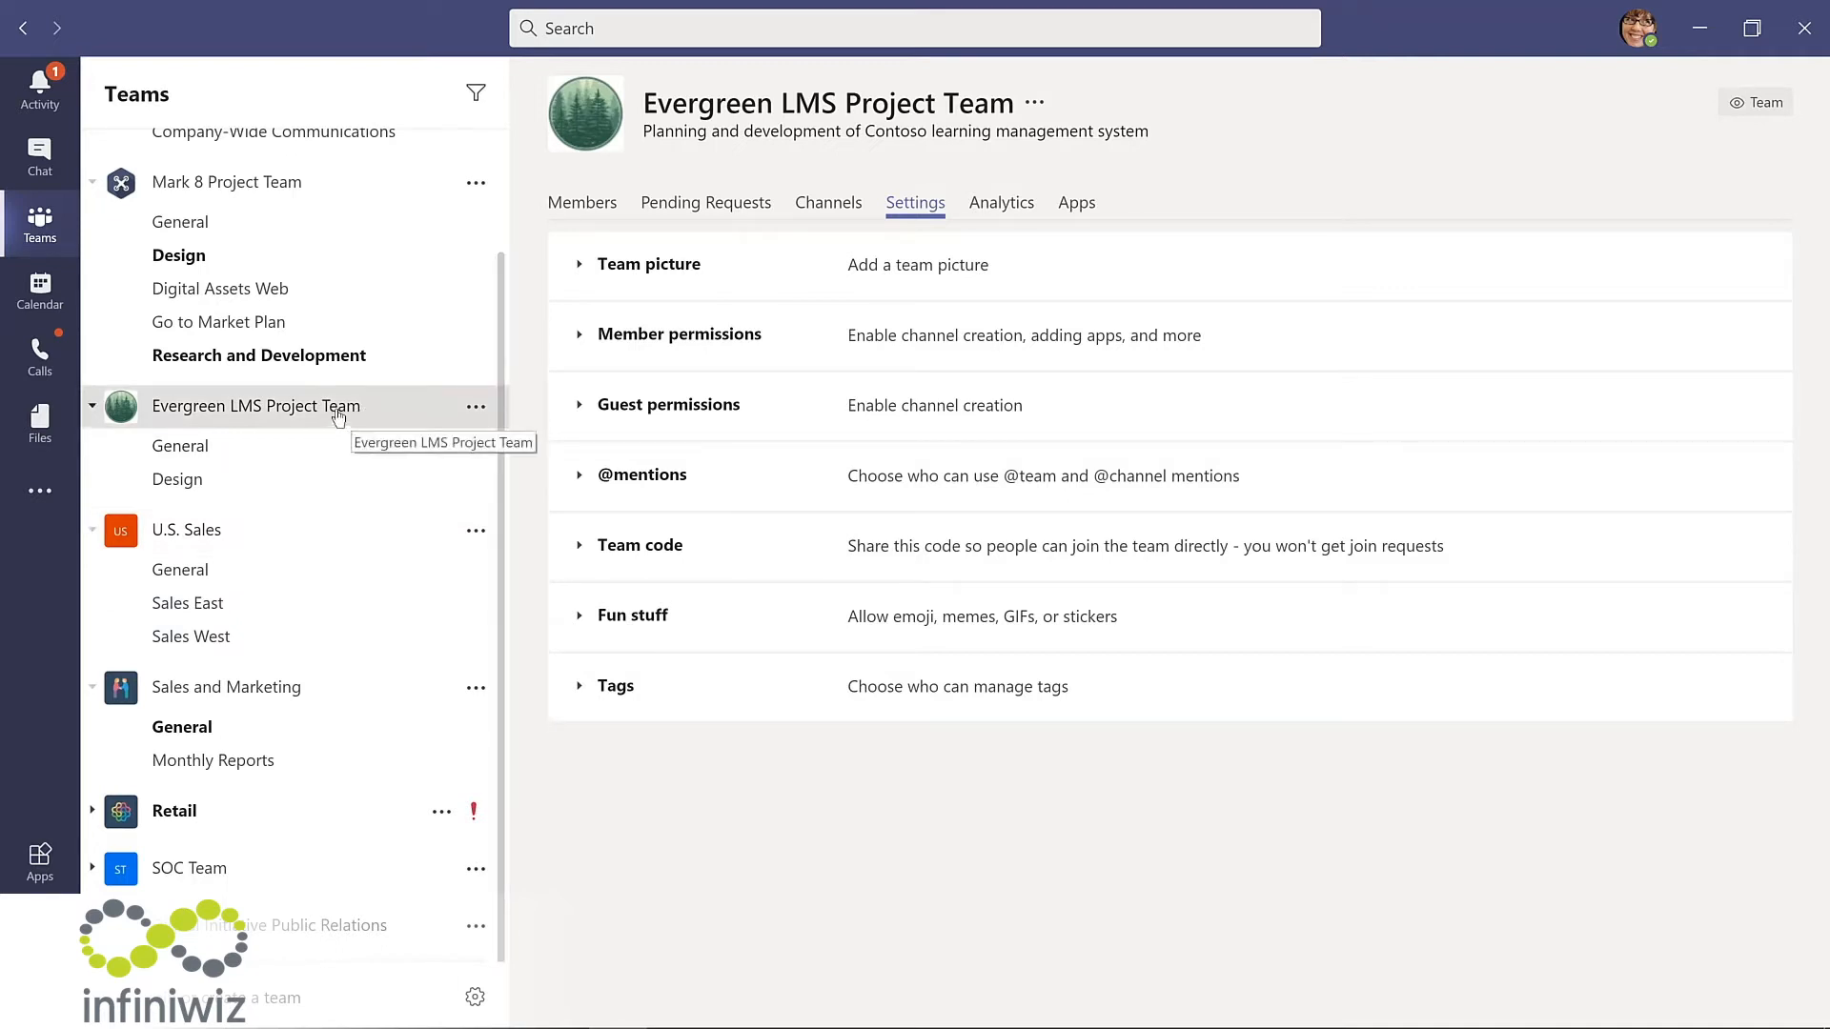
Step: Move the Evergreen LMS Project Team above the Mark 8 Project Team in the teams list
drag(338, 416, 324, 225)
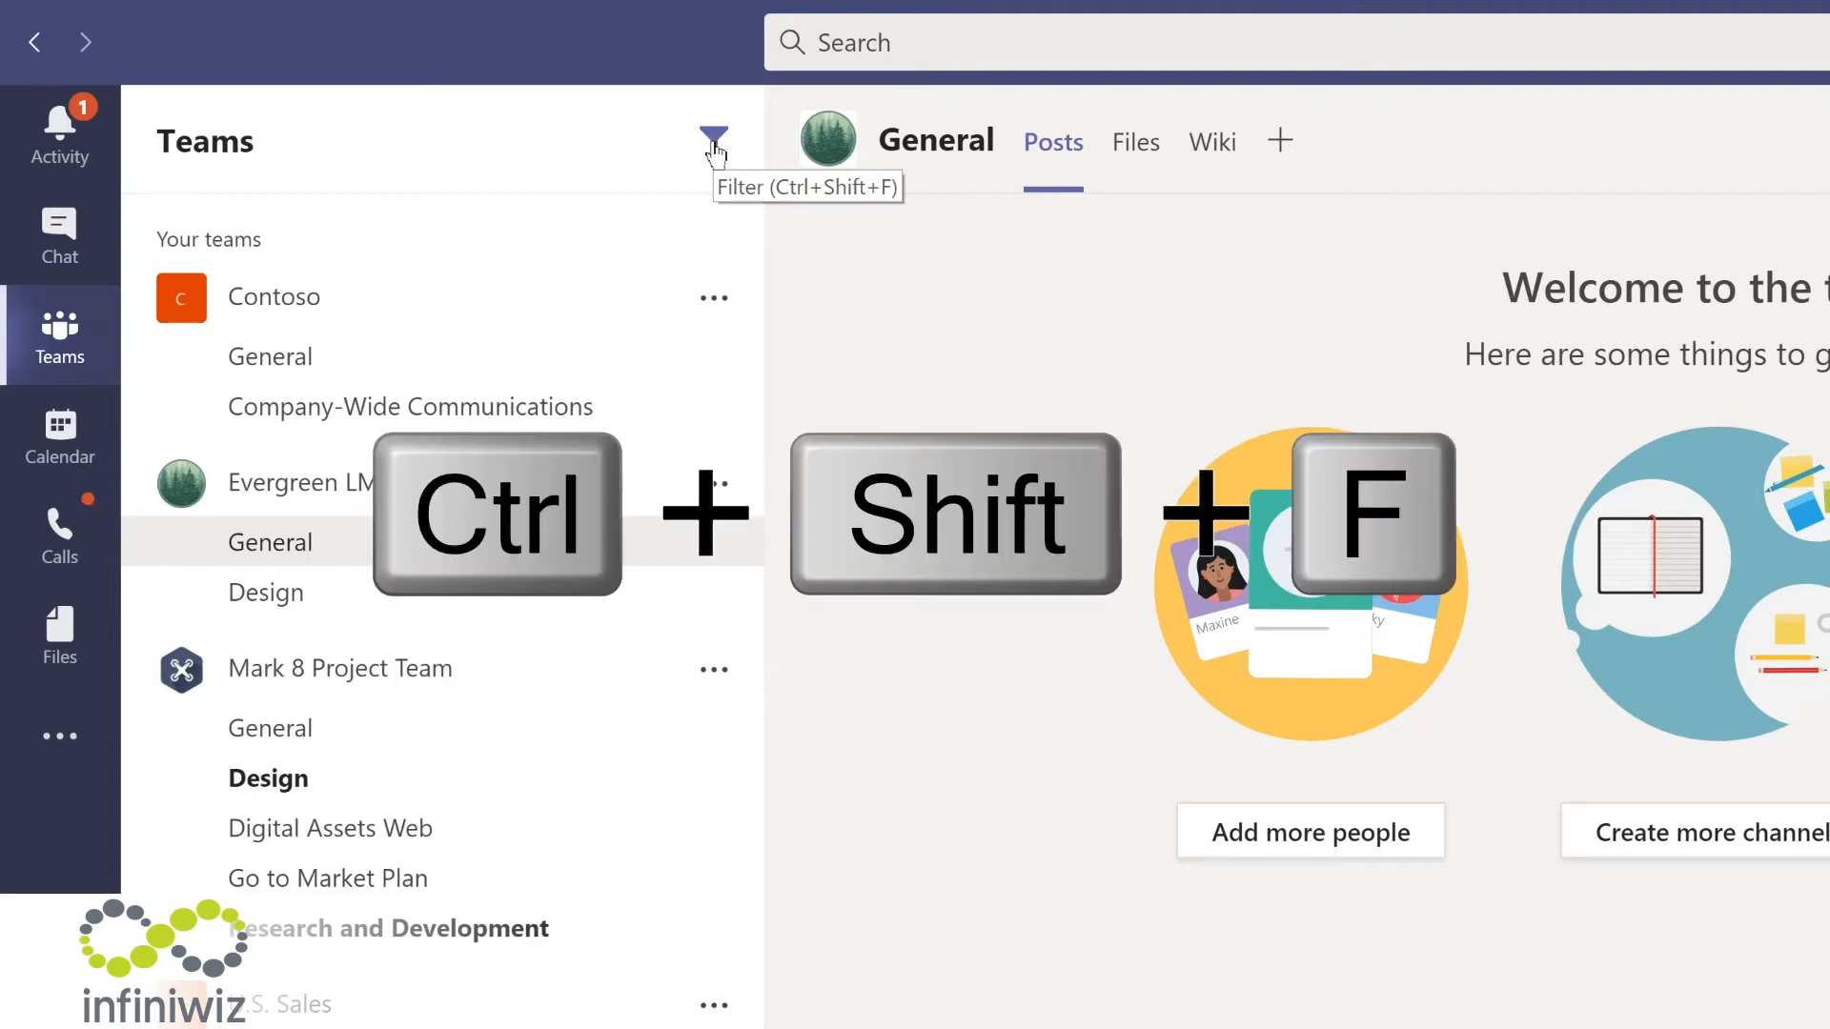
Step: Filter the list of teams and channels by "marketing" and by "project"
key(ctrl+shift+f)
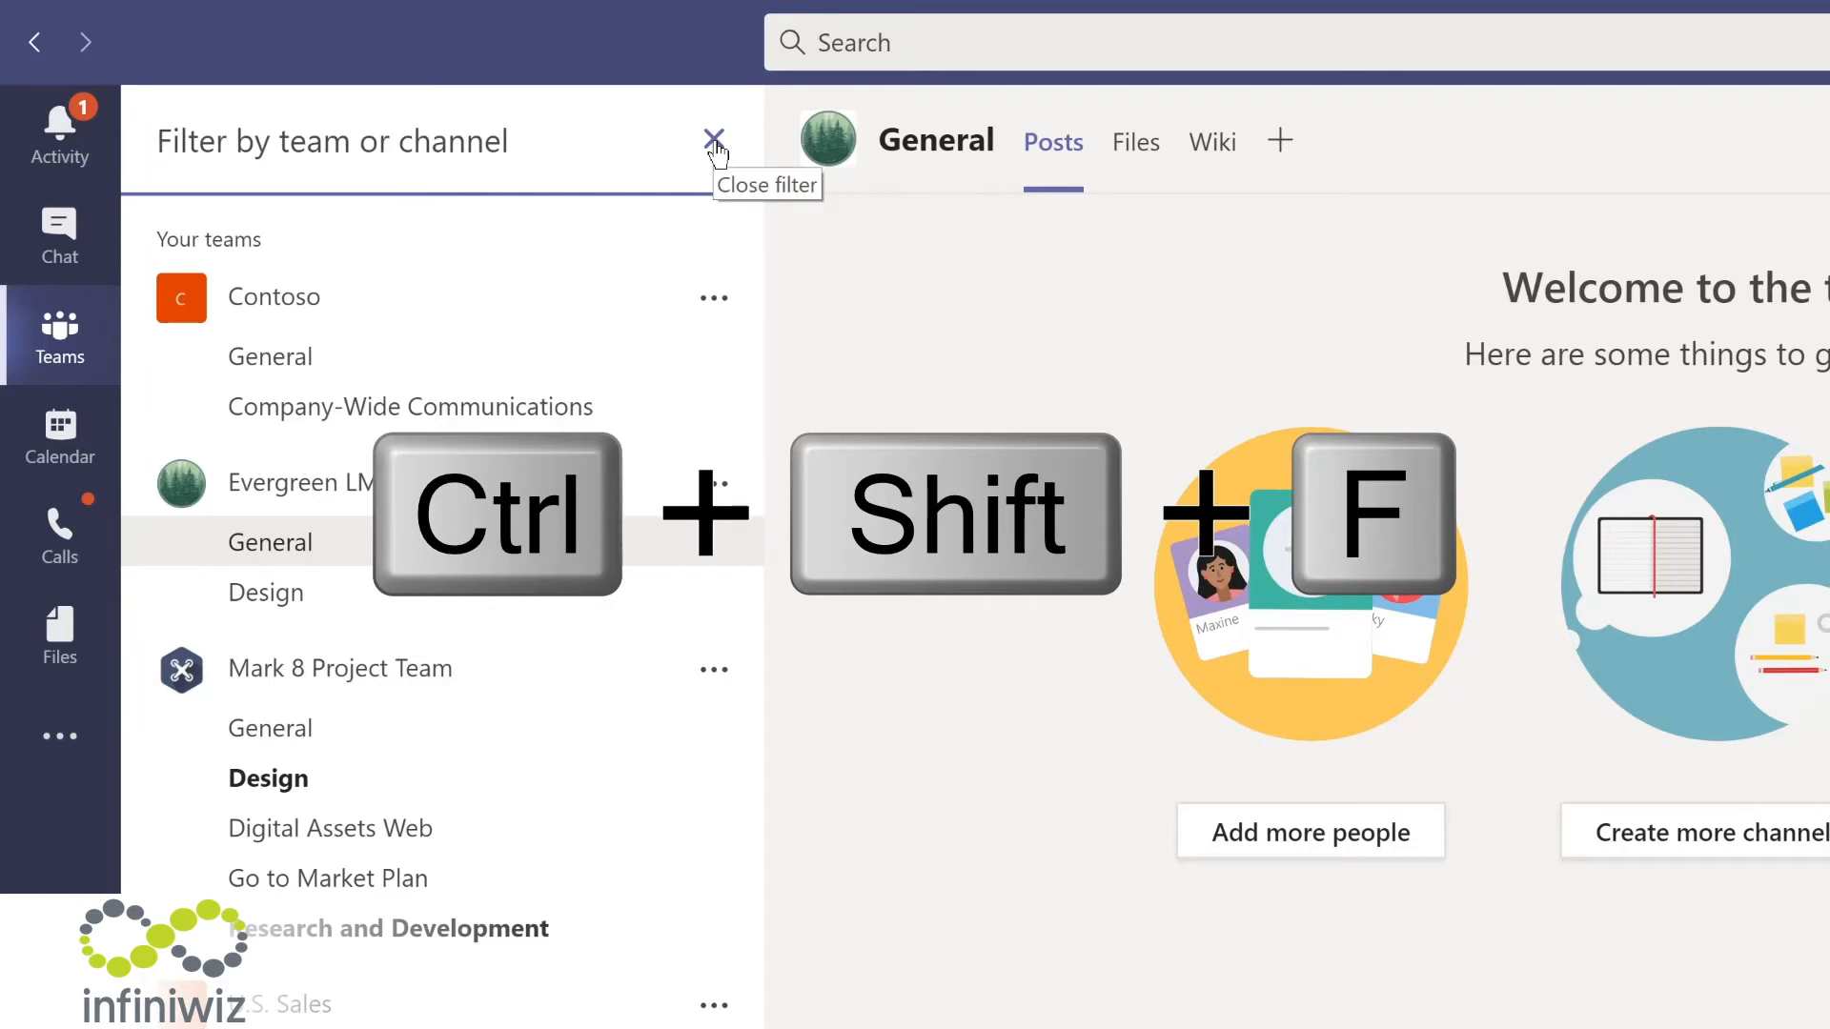
text(marketing)
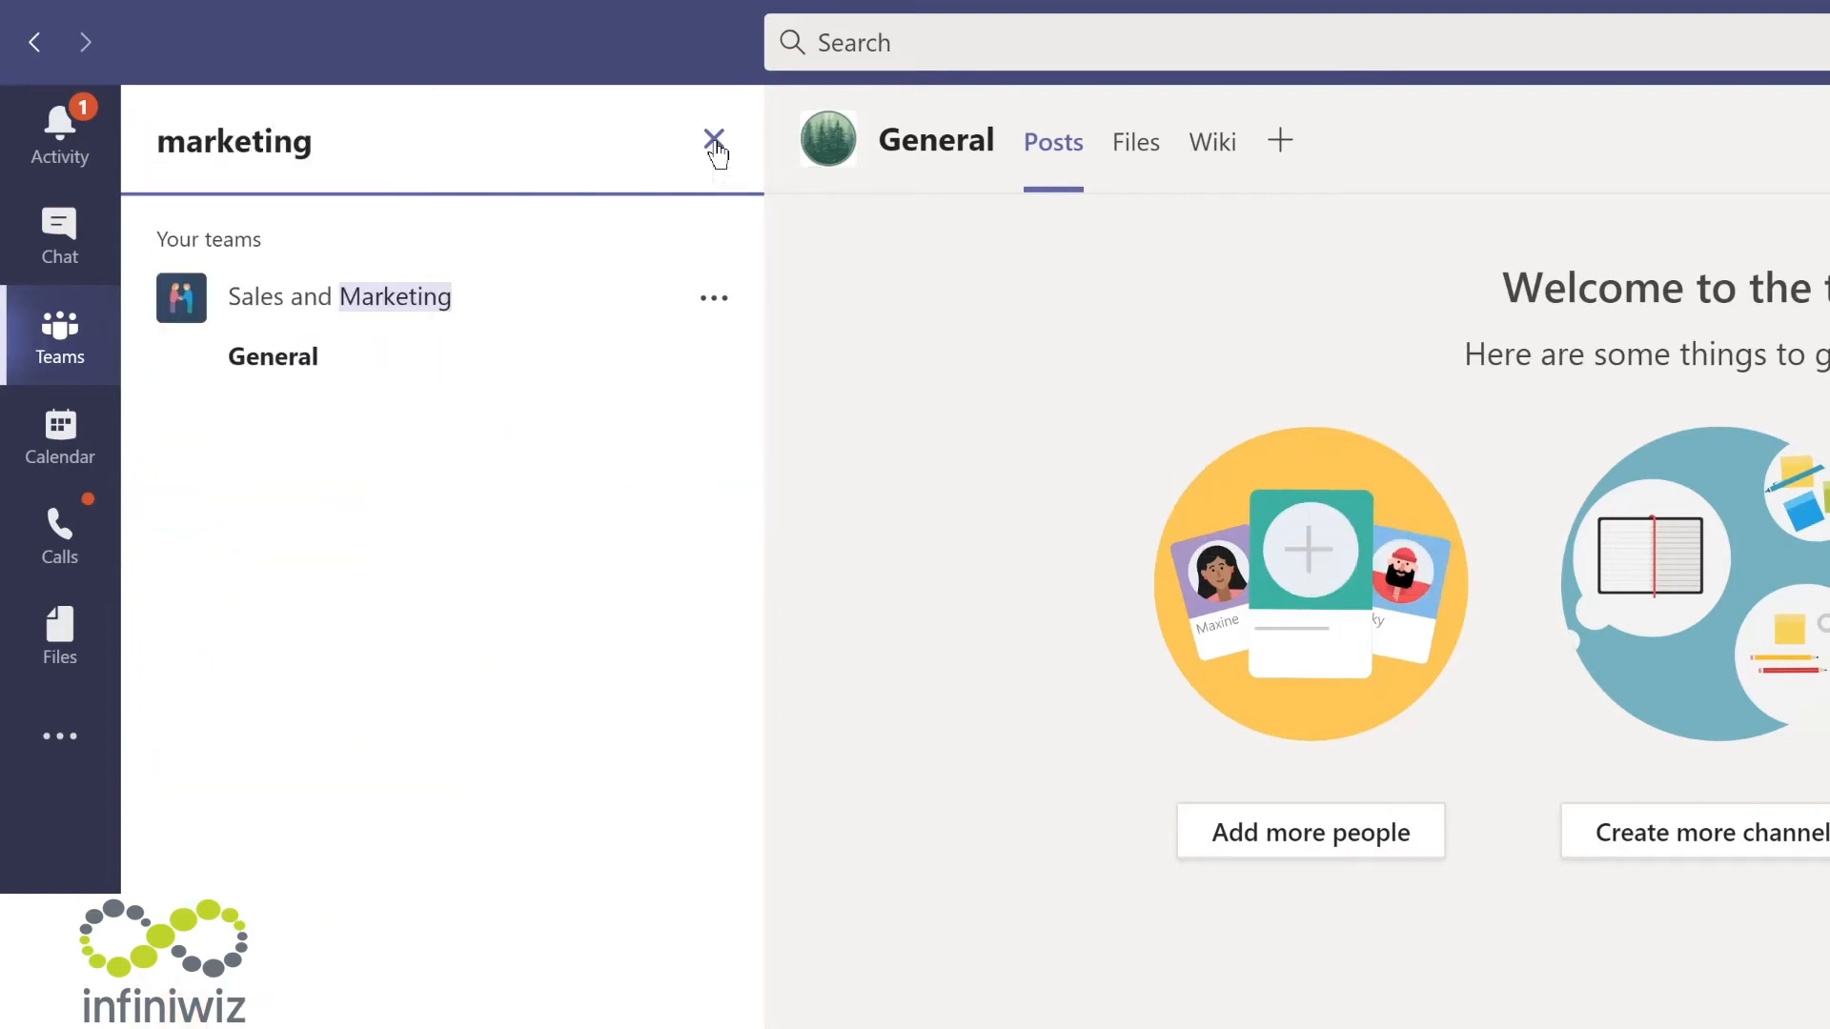
key(ctrl+a)
text(proj)
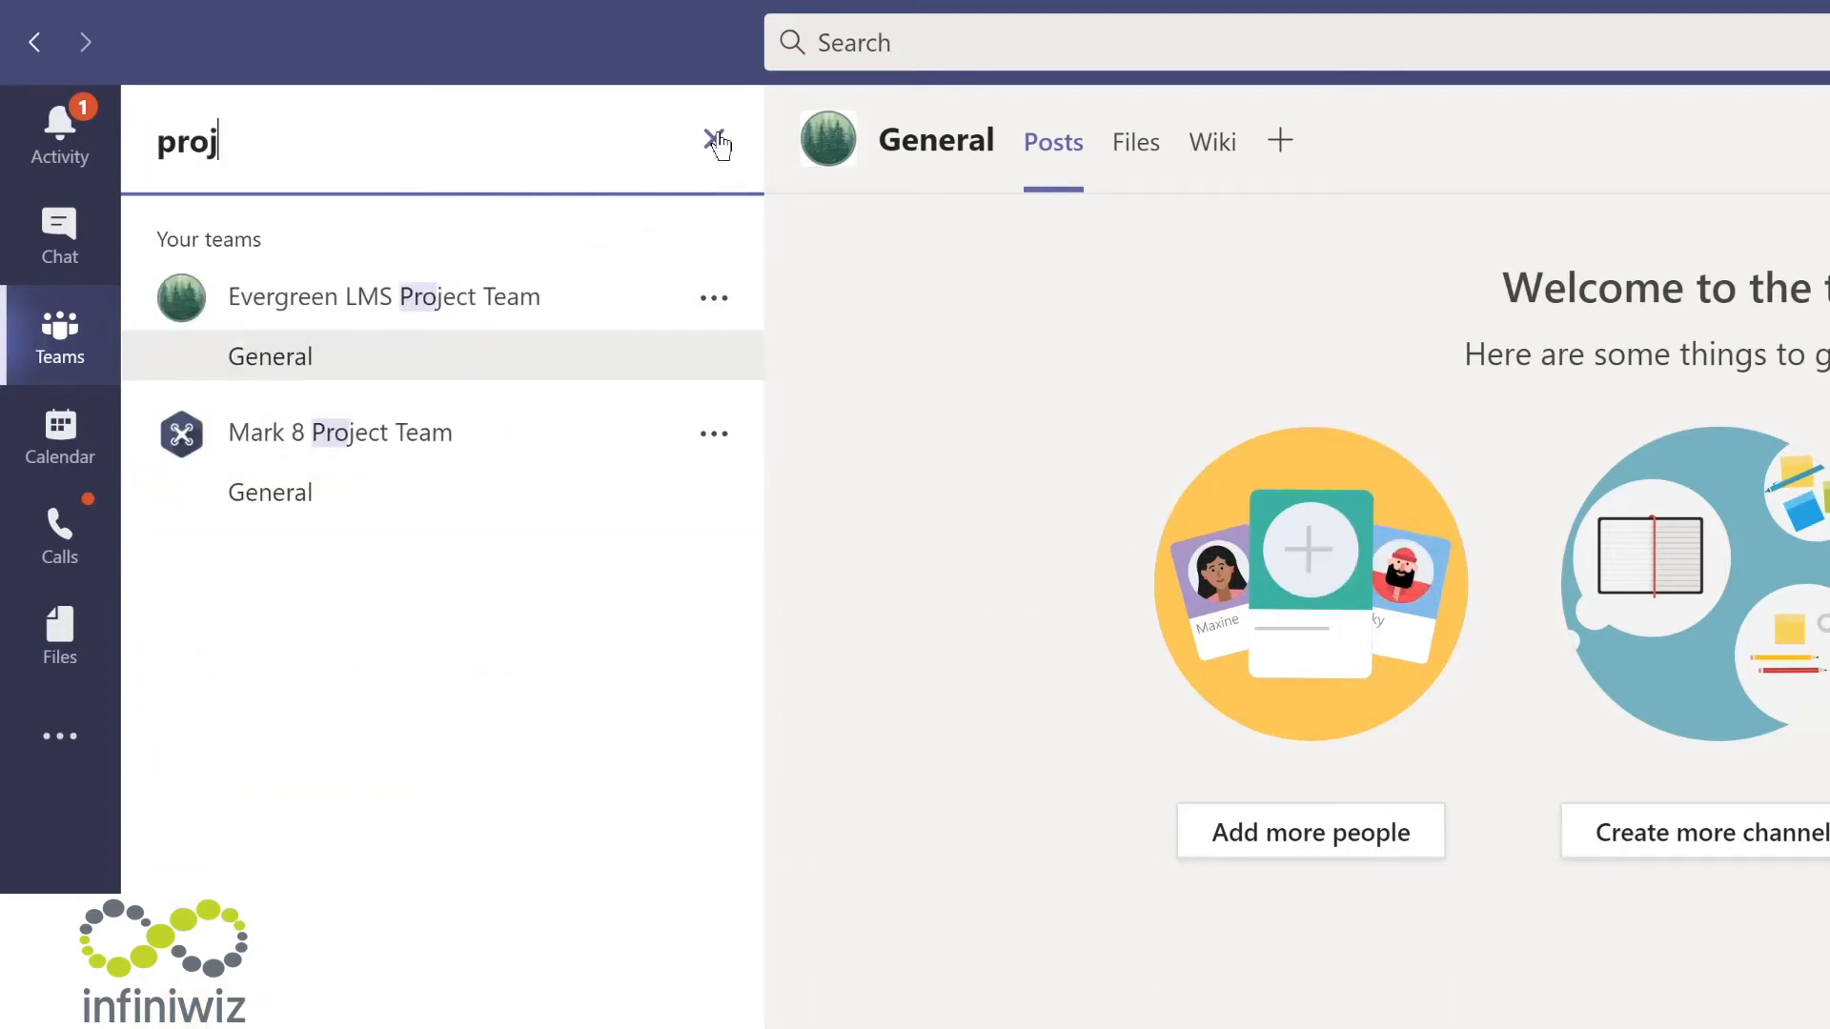
text(ect)
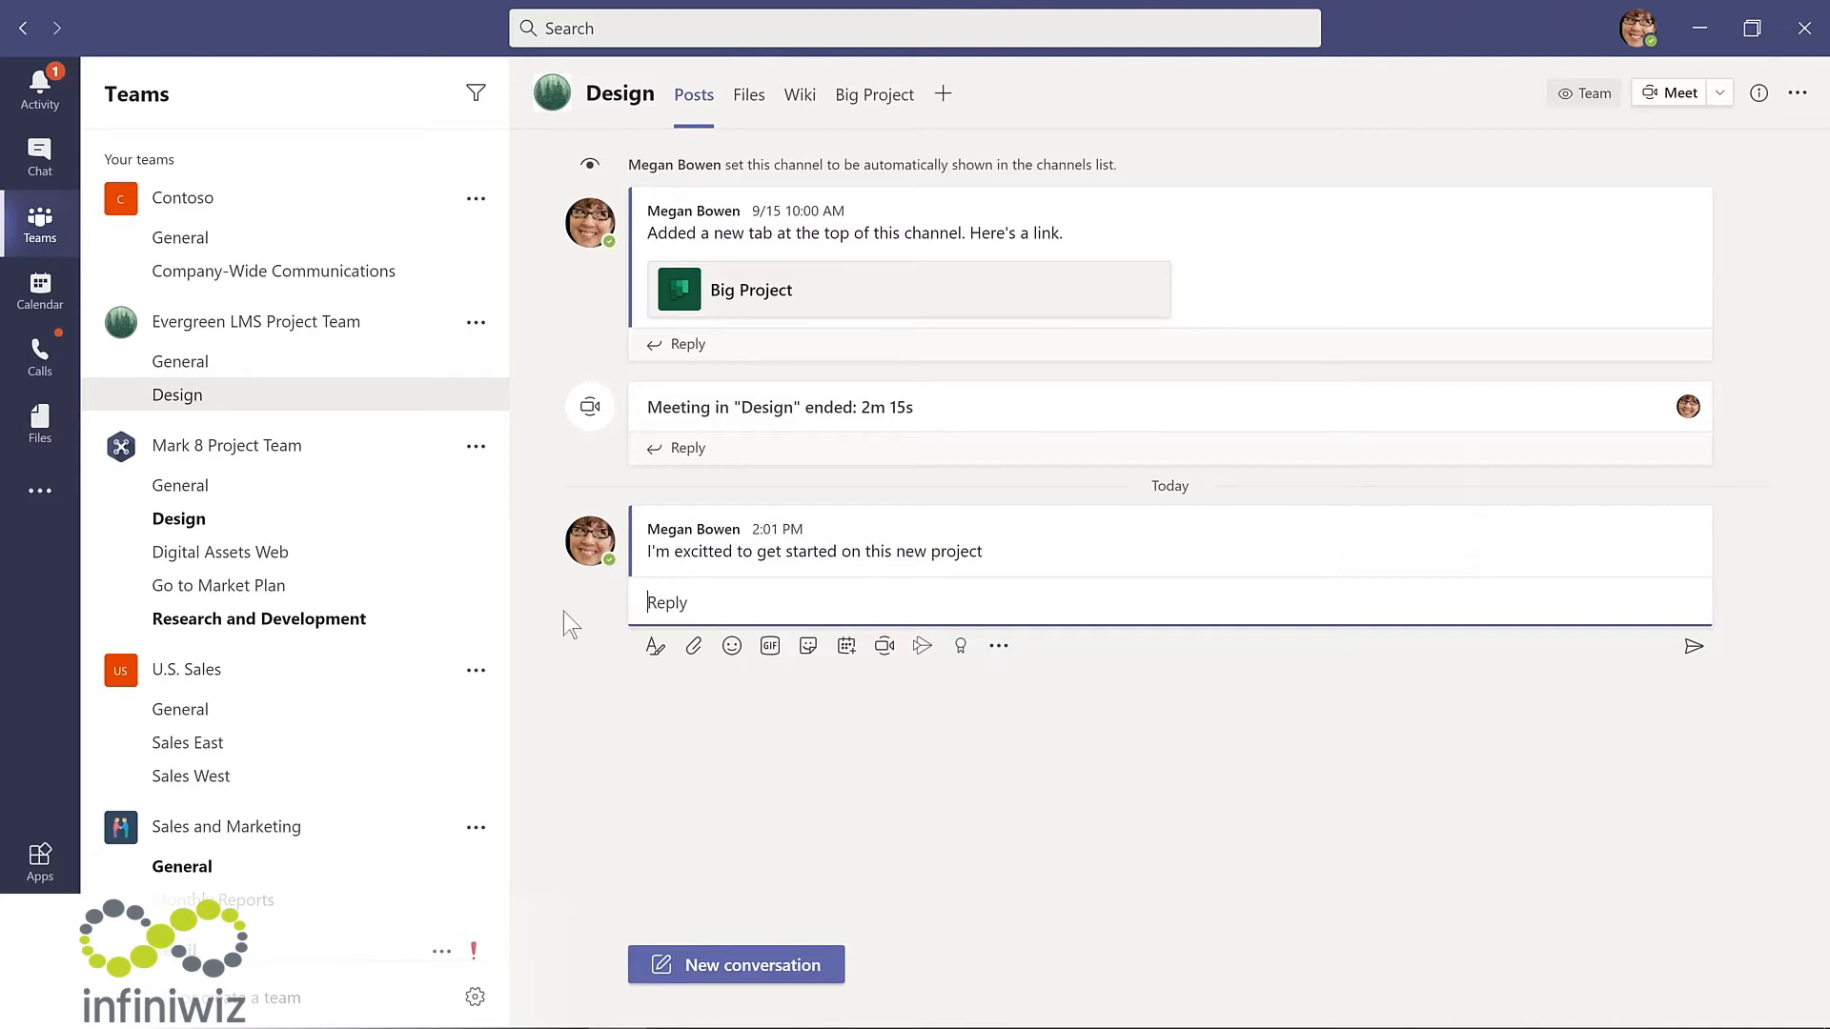
Step: Edit the latest post in the Design channel, correcting the misspelled word to "excited"
mouse_move(750, 555)
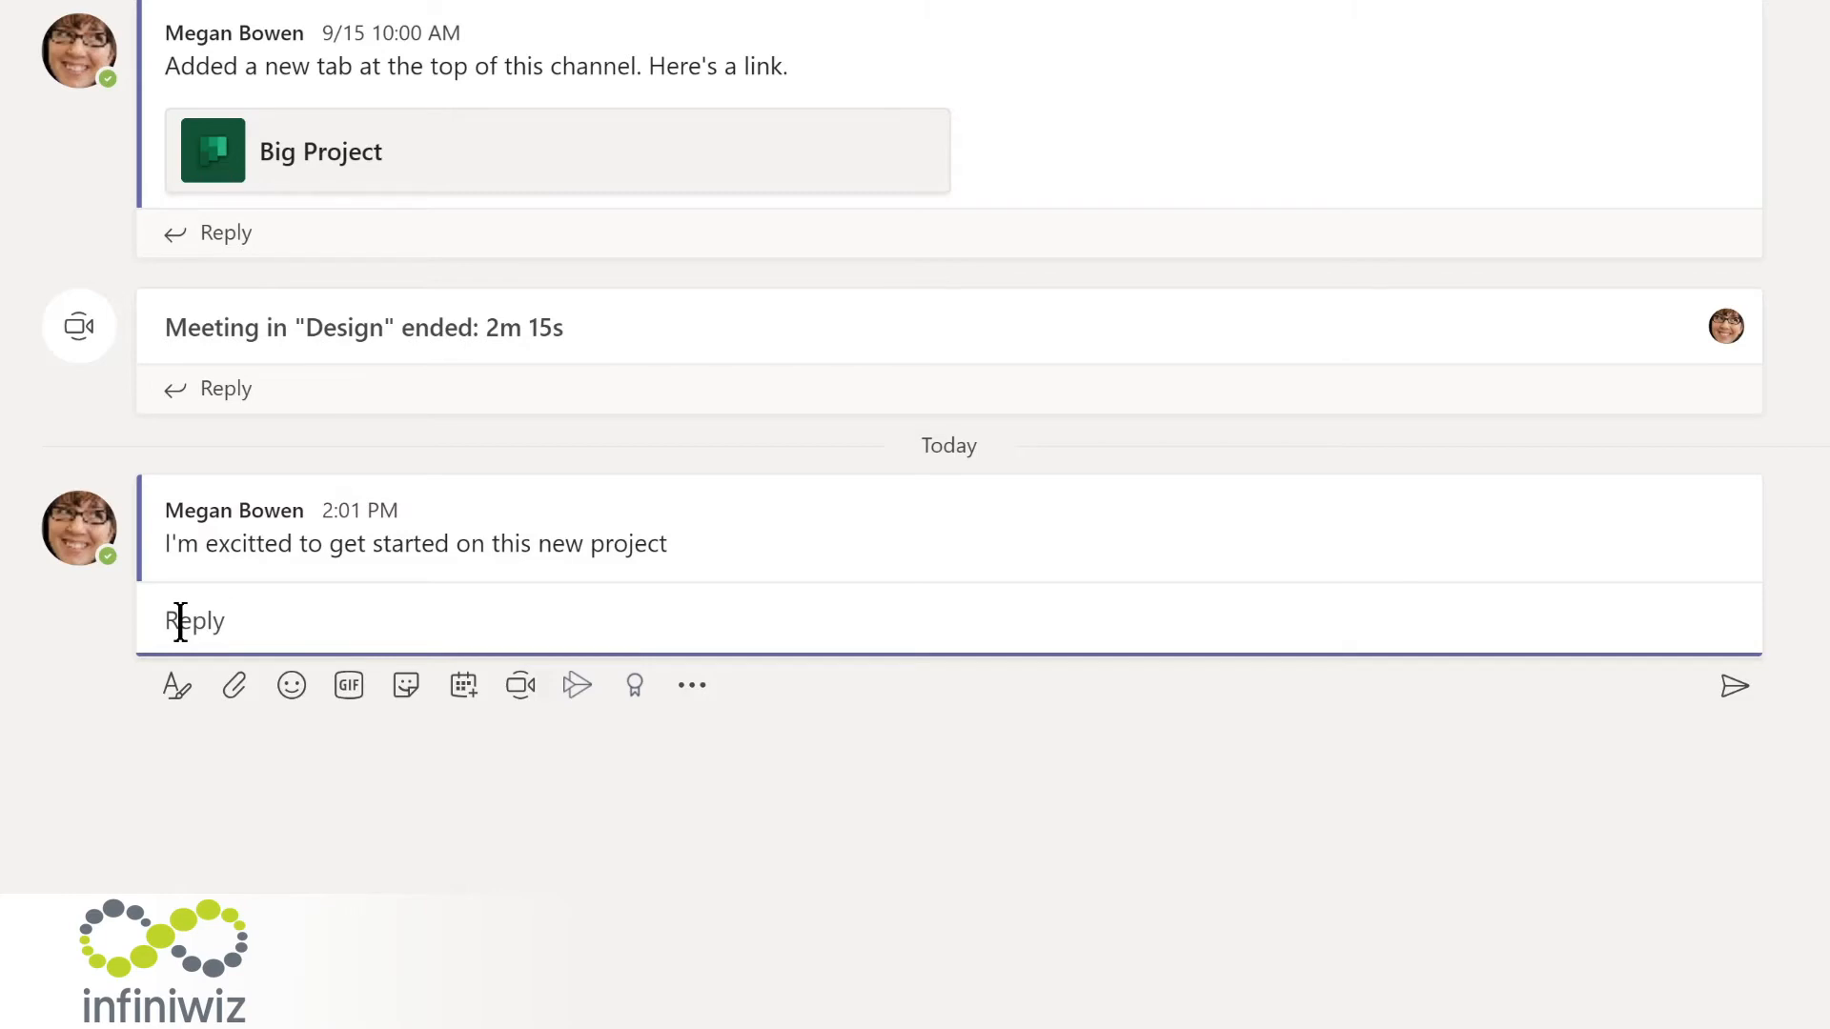
click(604, 530)
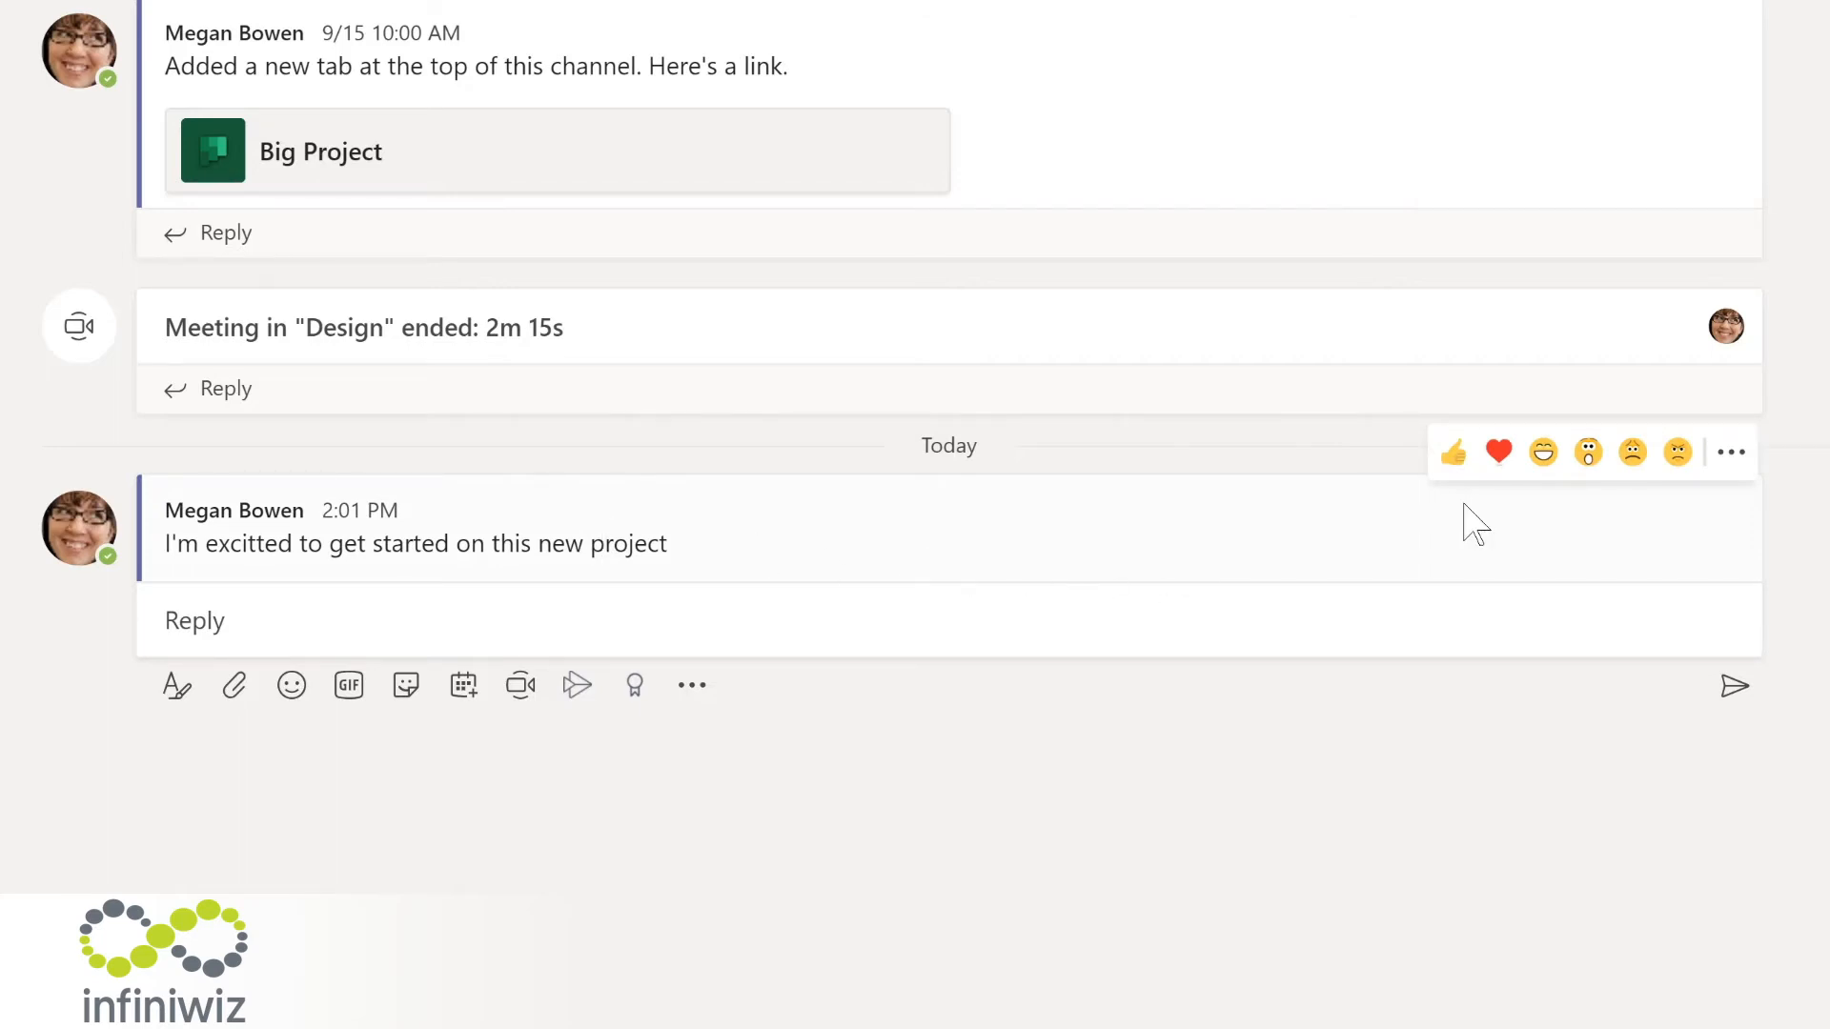
click(1732, 457)
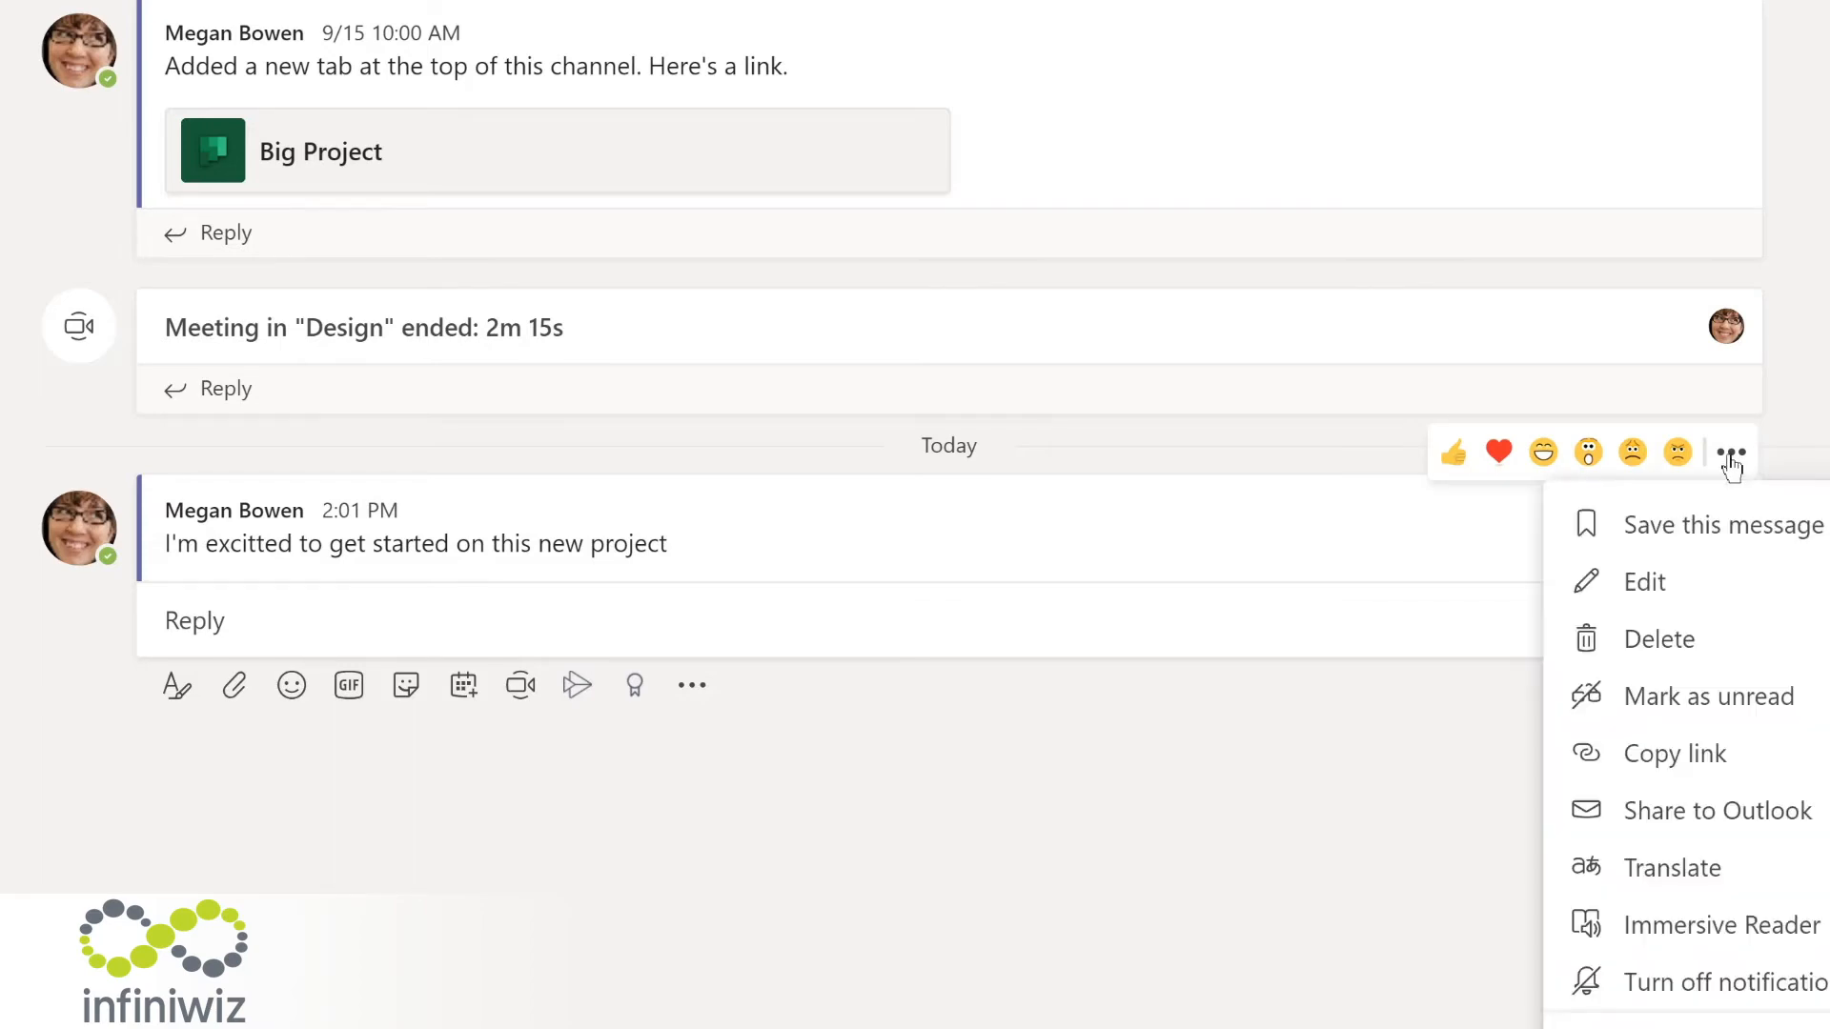
click(1698, 582)
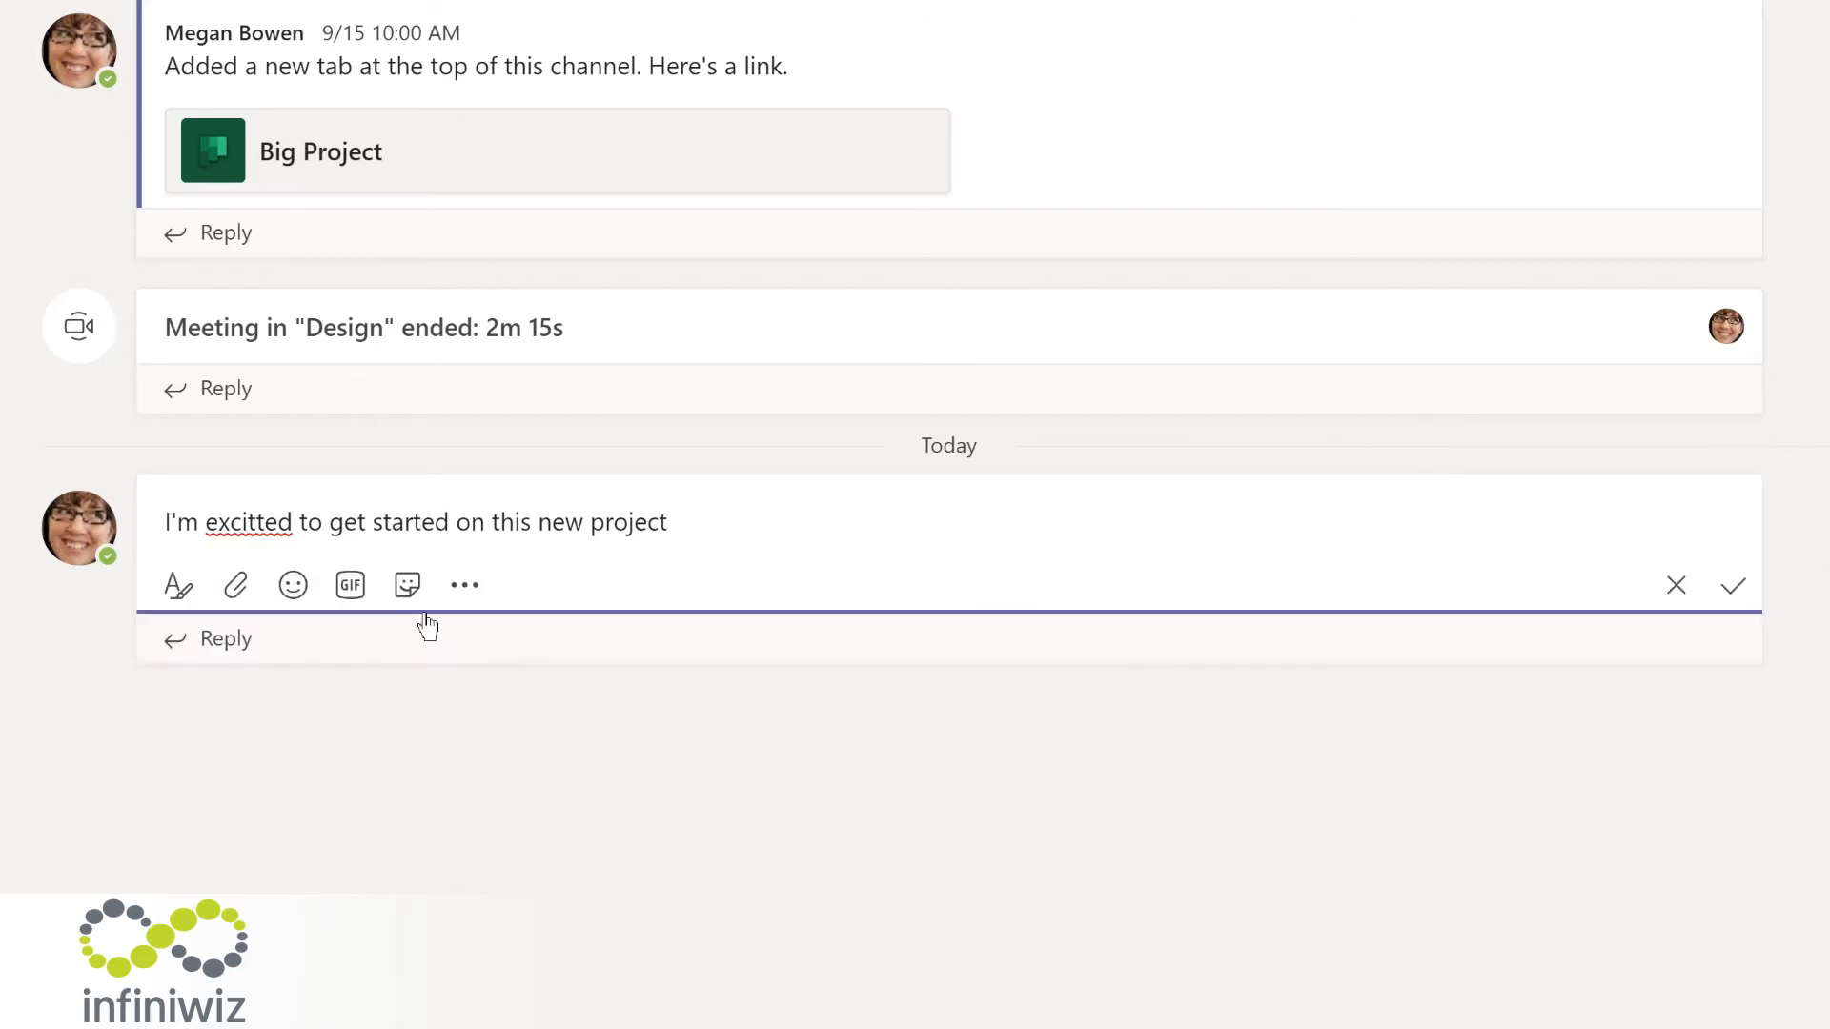
click(250, 524)
key(BackSpace)
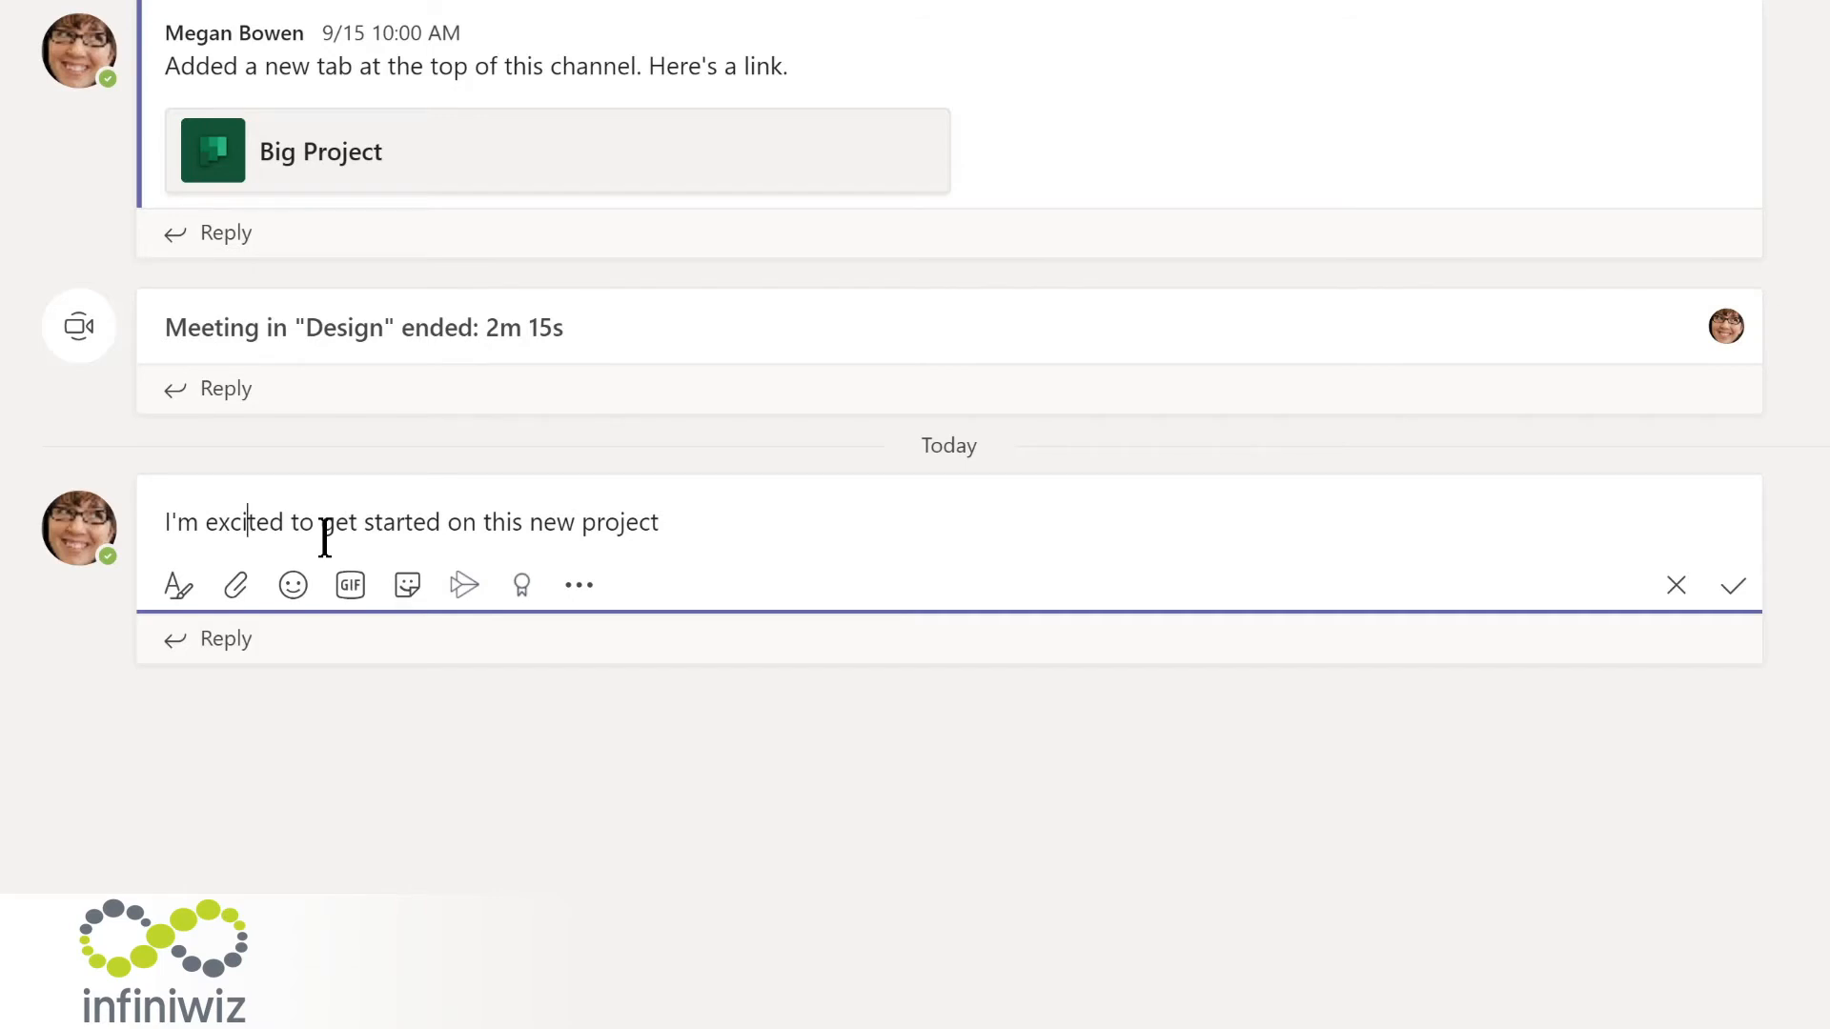
key(Home)
text(@)
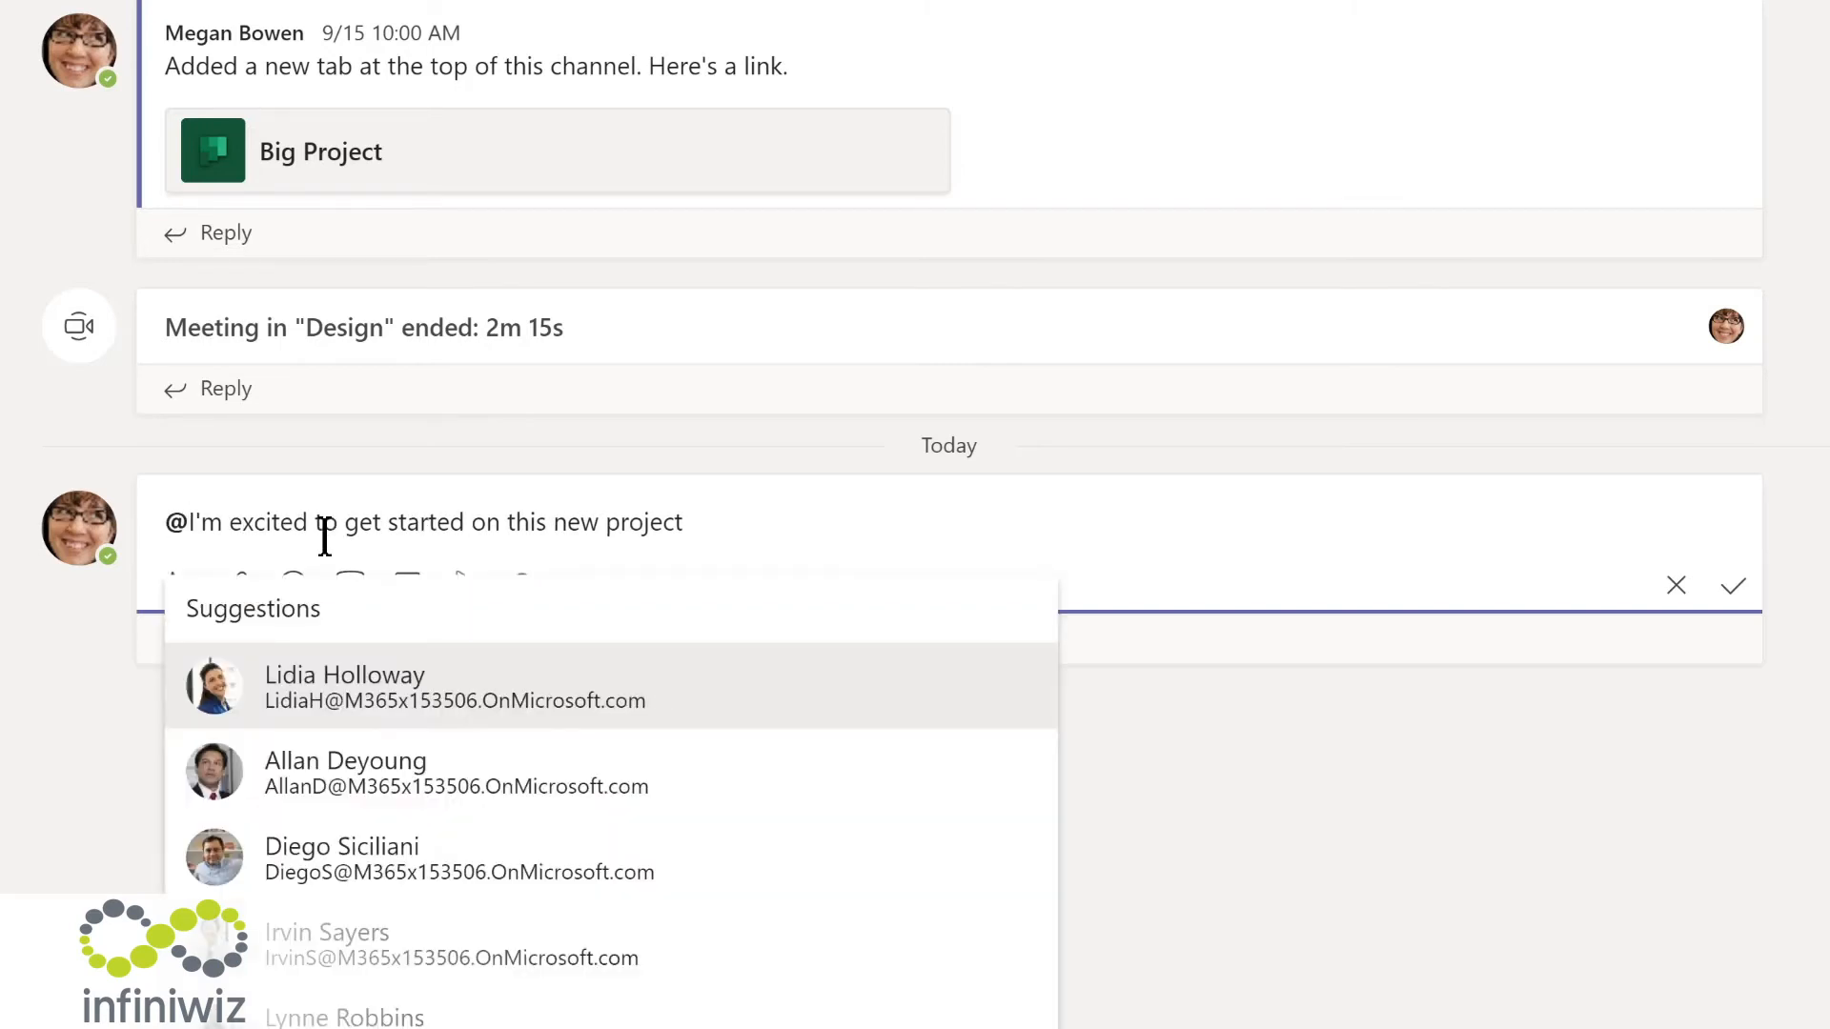
text(de)
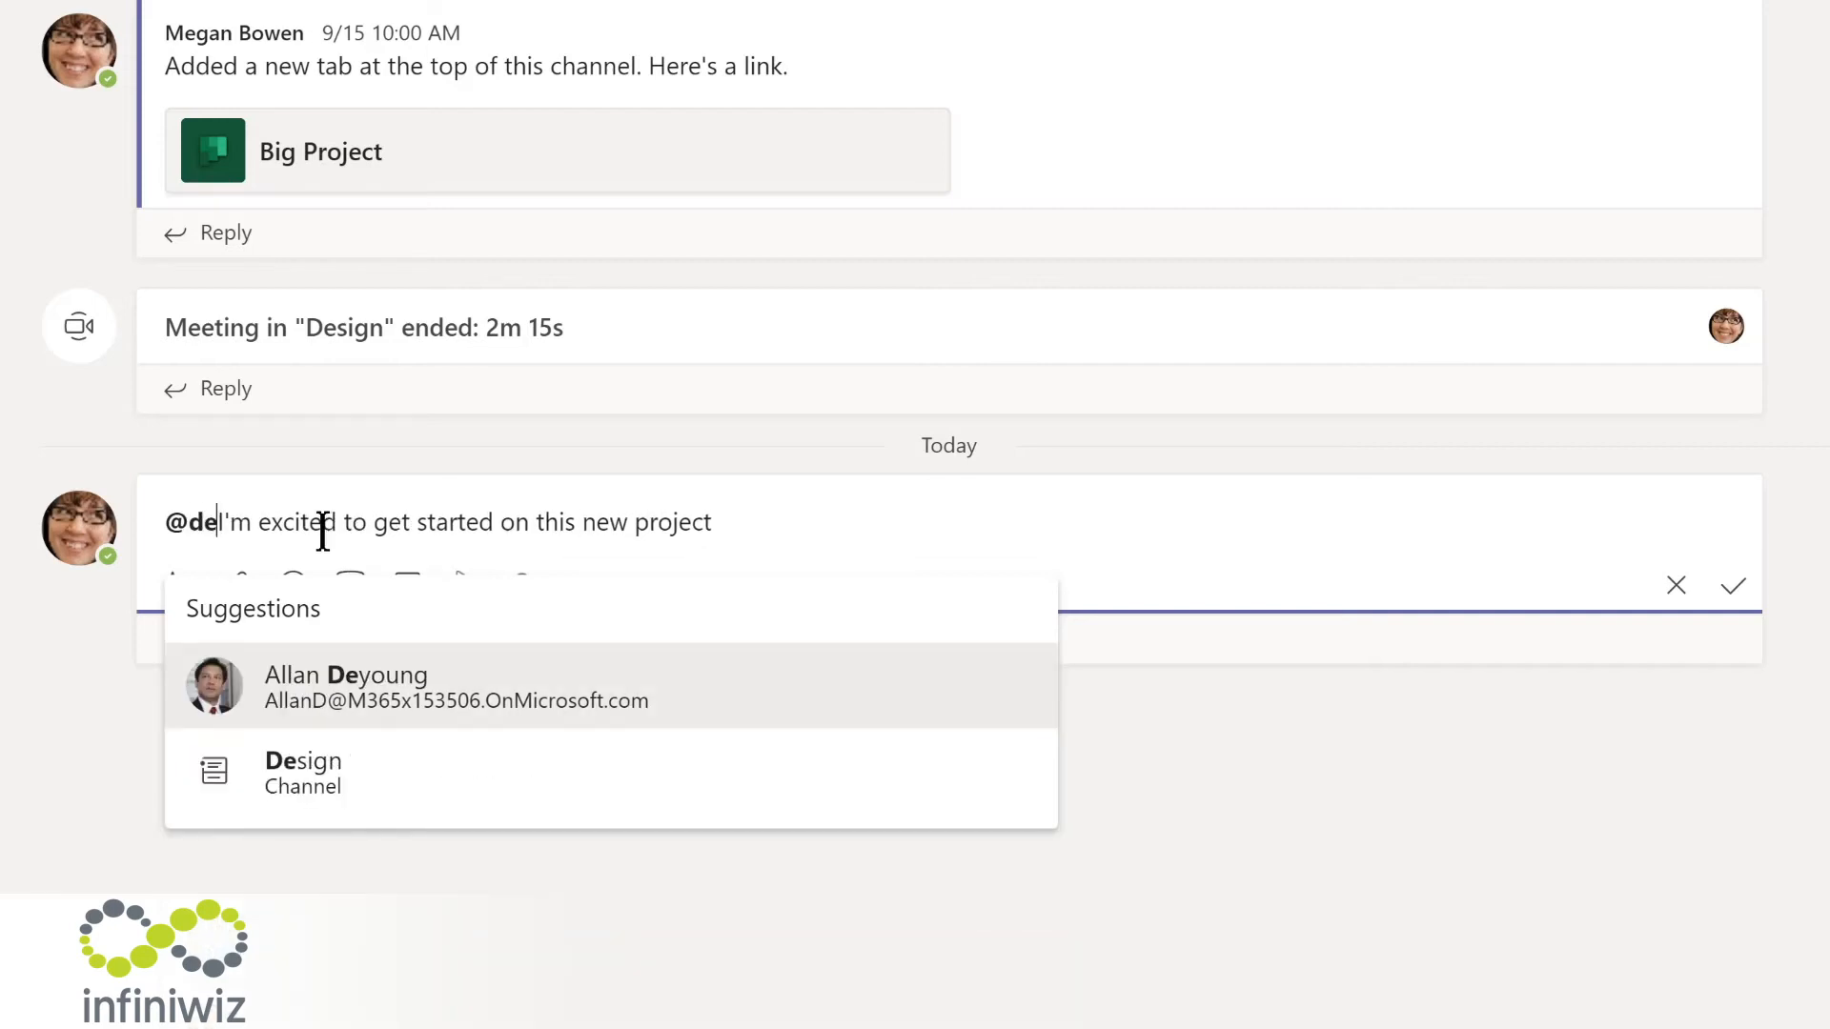
click(306, 770)
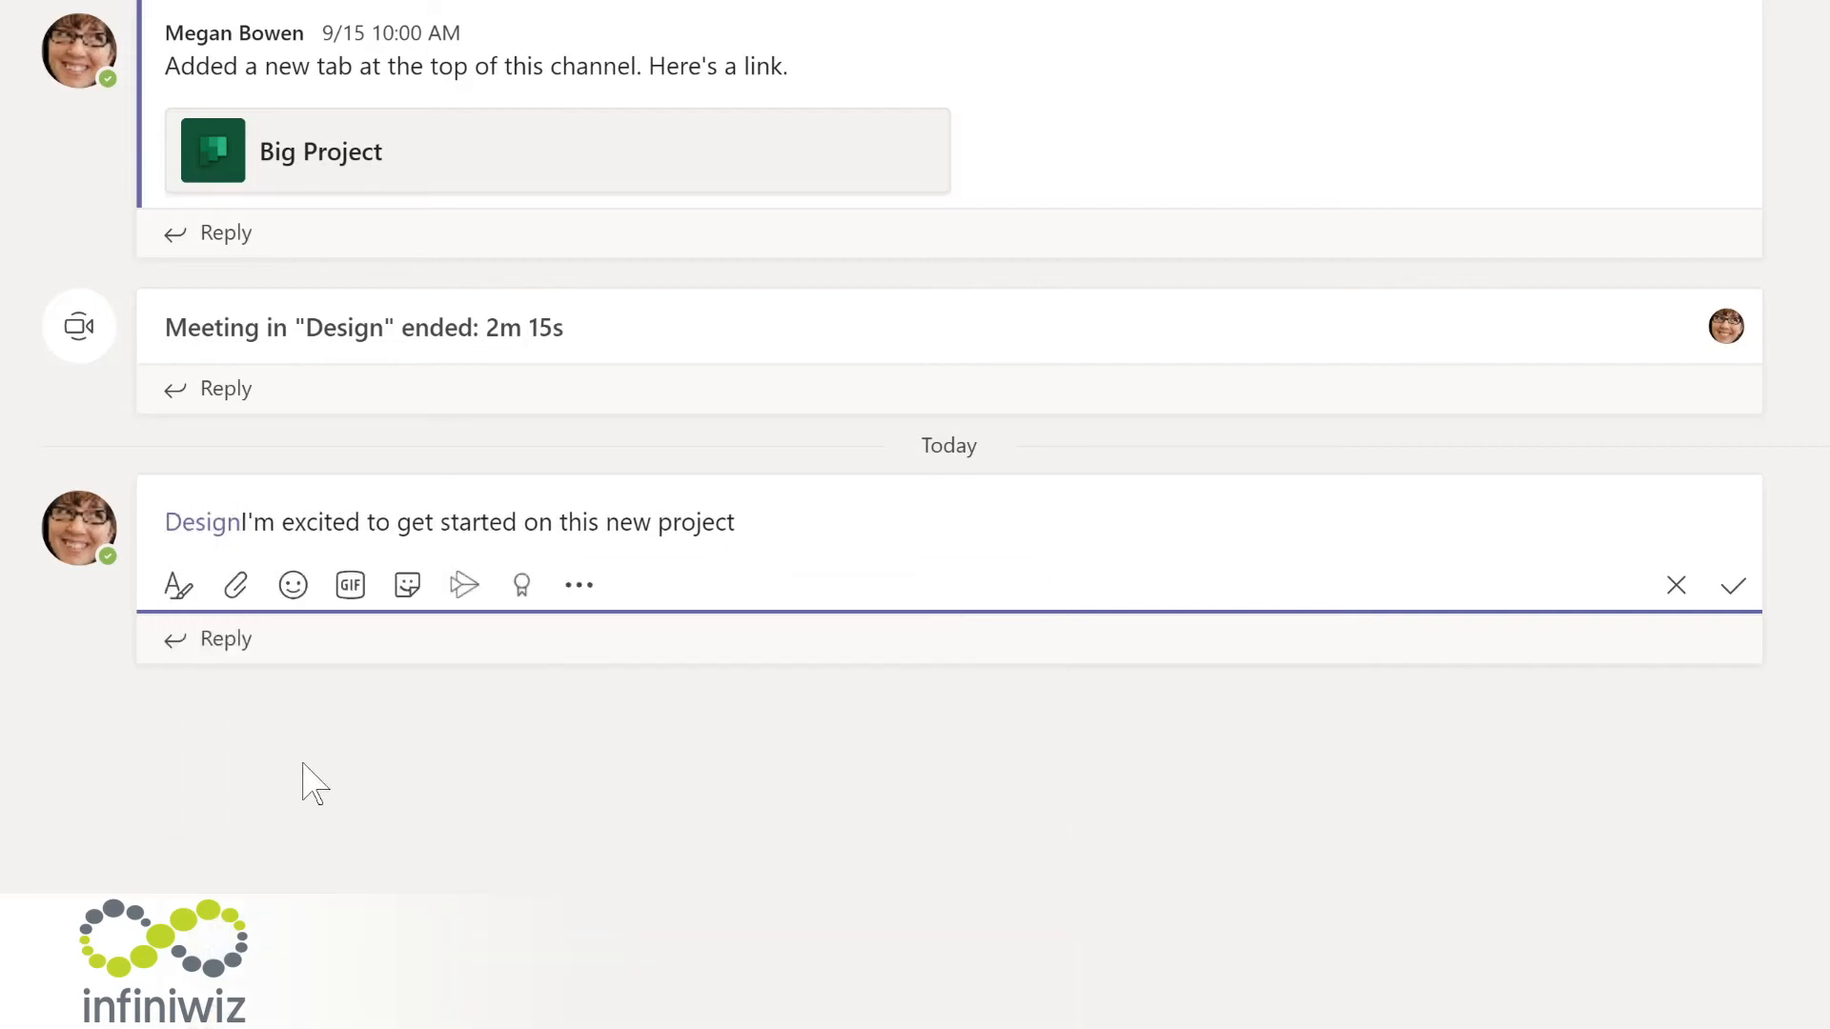
text(,)
Step: Add "LMS" before "project" and an exclamation mark at the end of the post, and save the edited message
click(695, 527)
text(LMS)
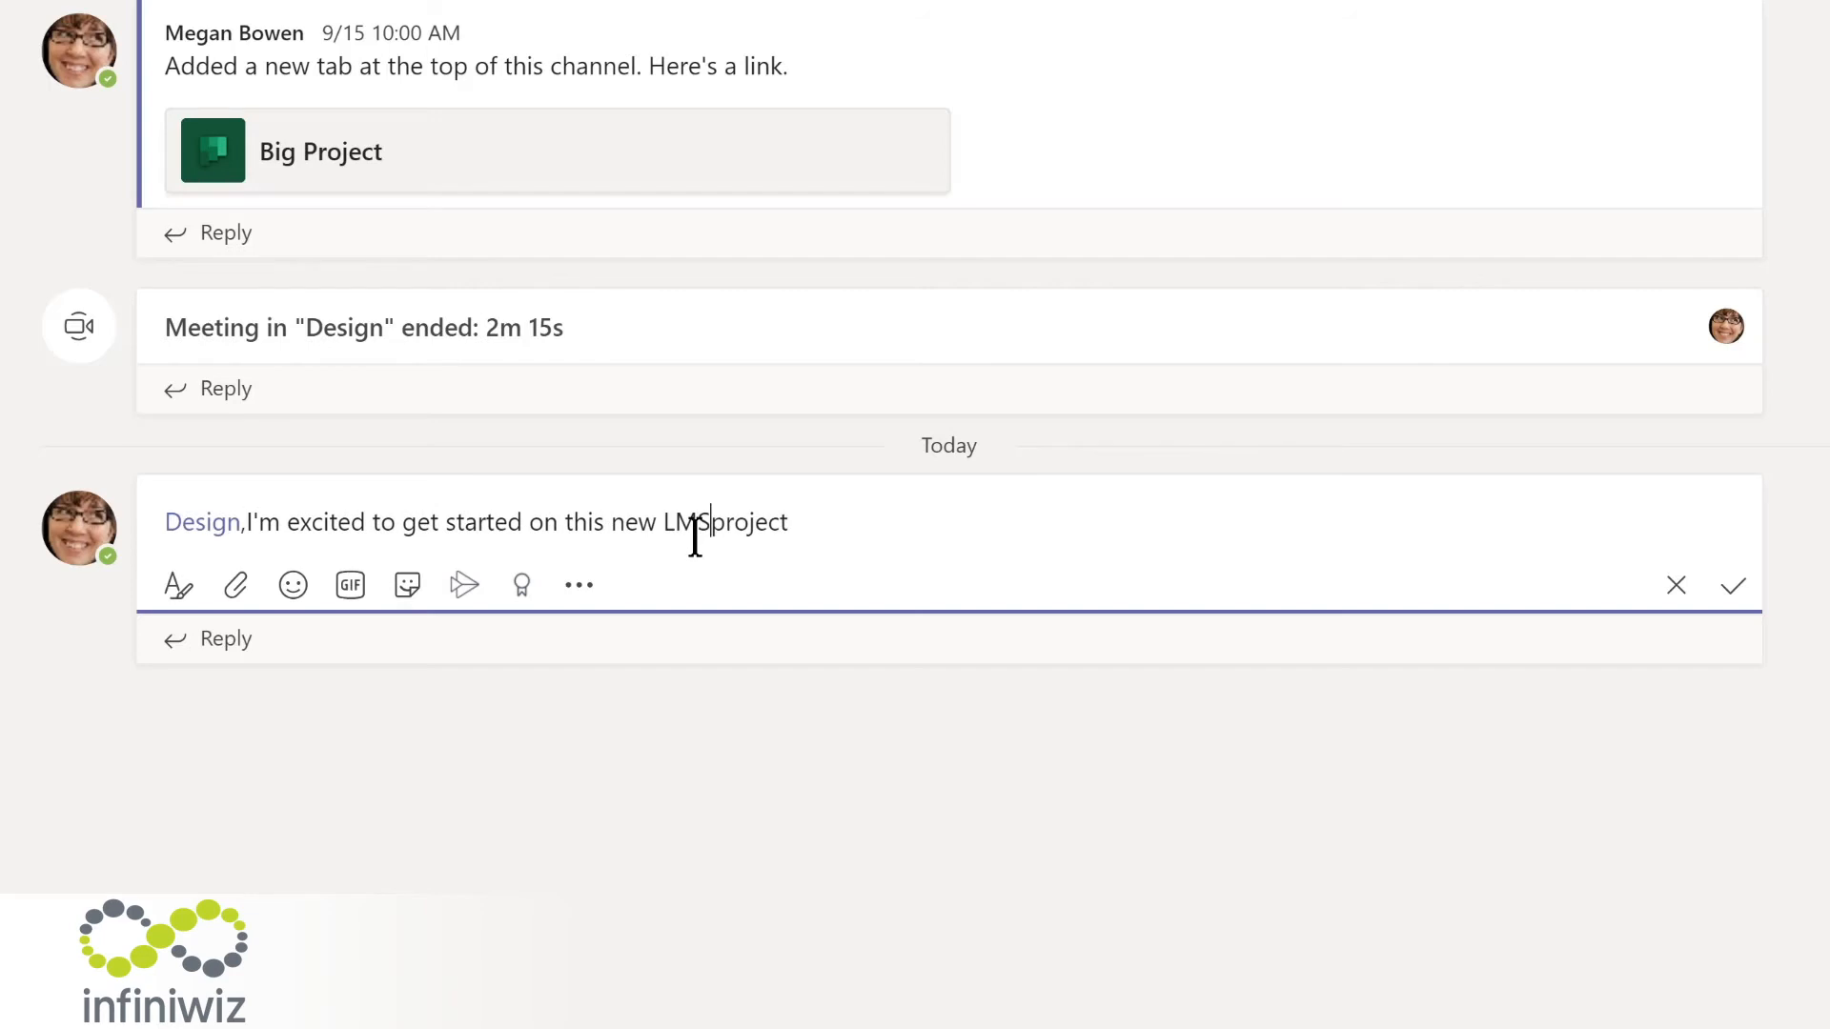
key(End)
text(!)
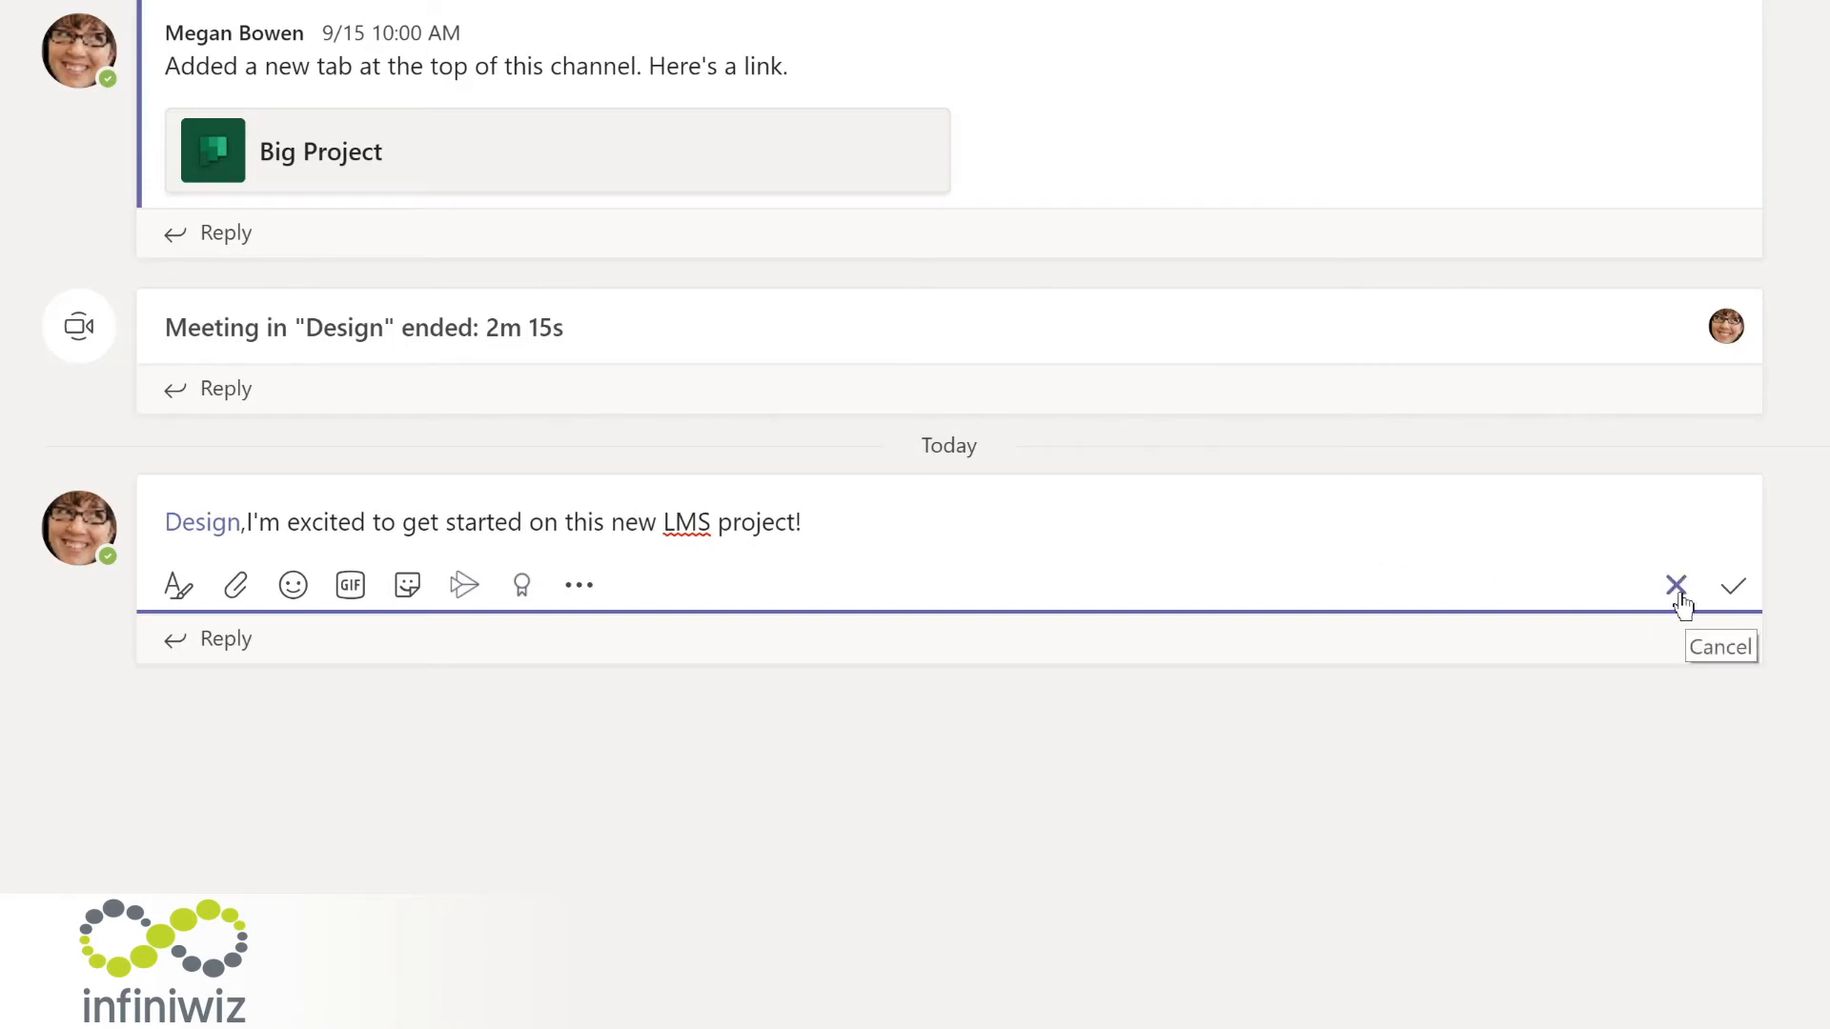
click(1733, 591)
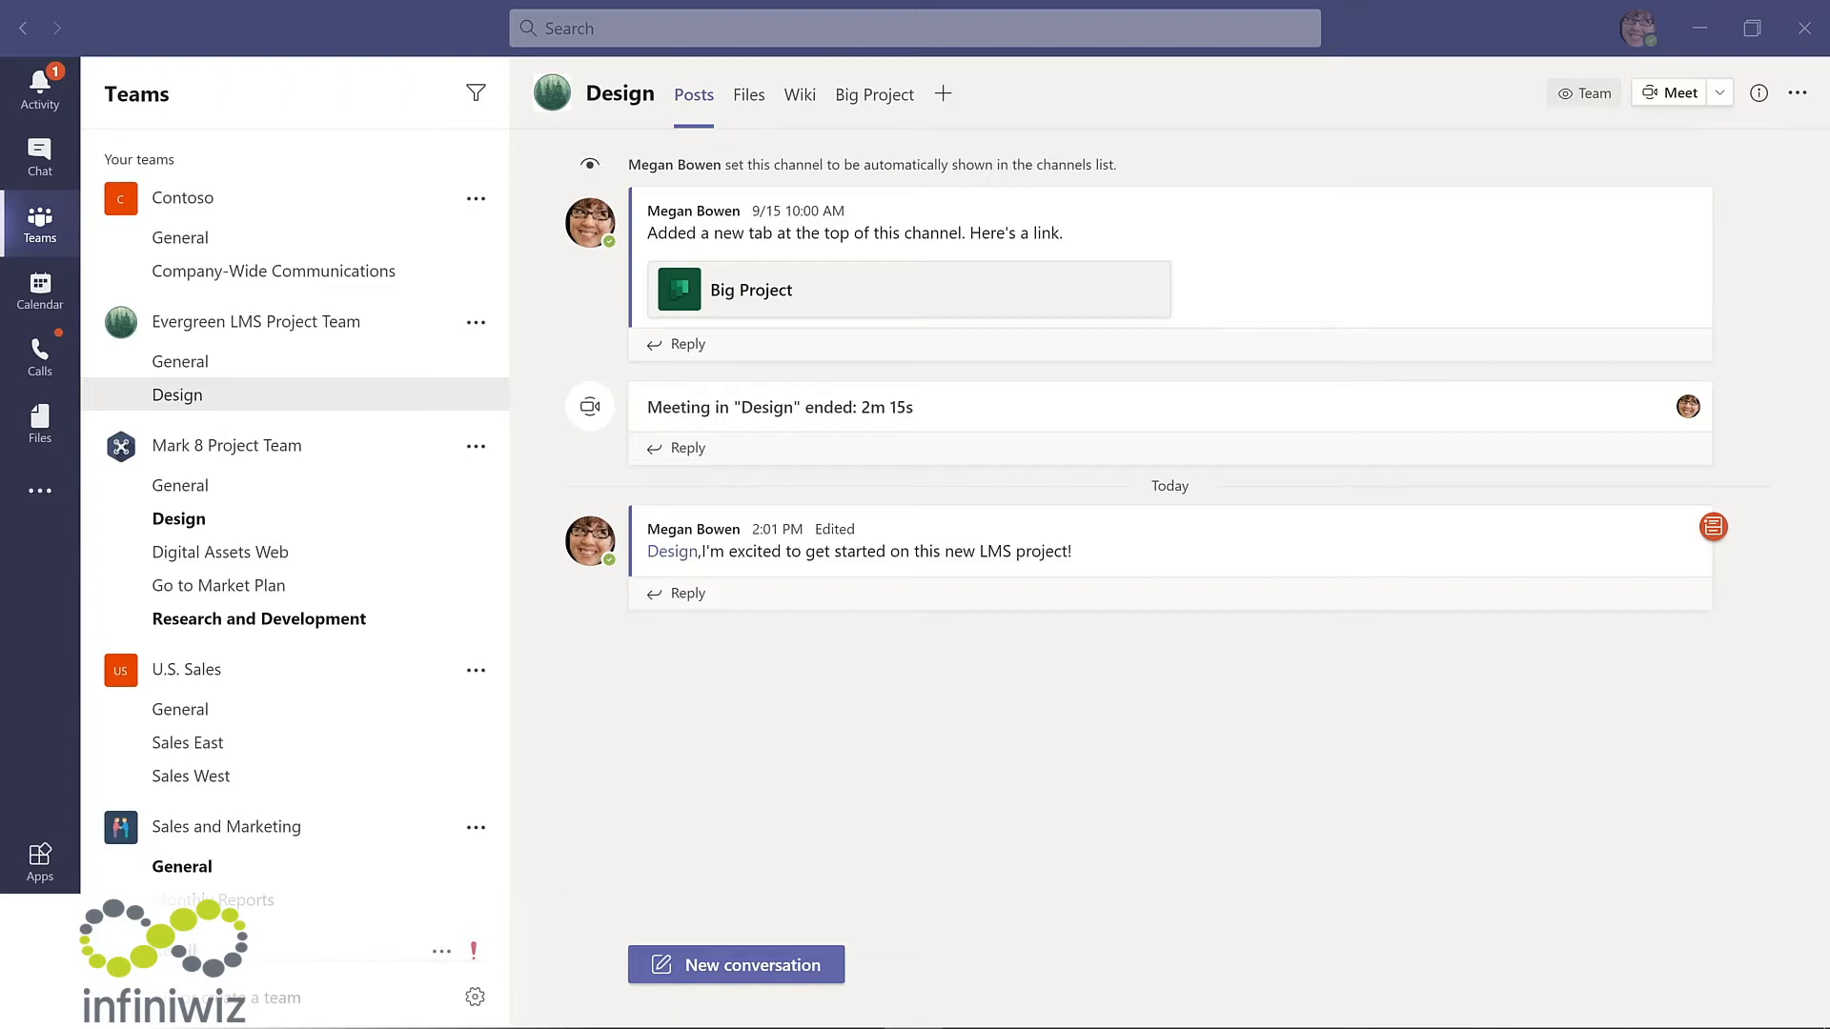
Step: Create a private channel named "Budget and Financials" in the Evergreen LMS Project Team
click(476, 325)
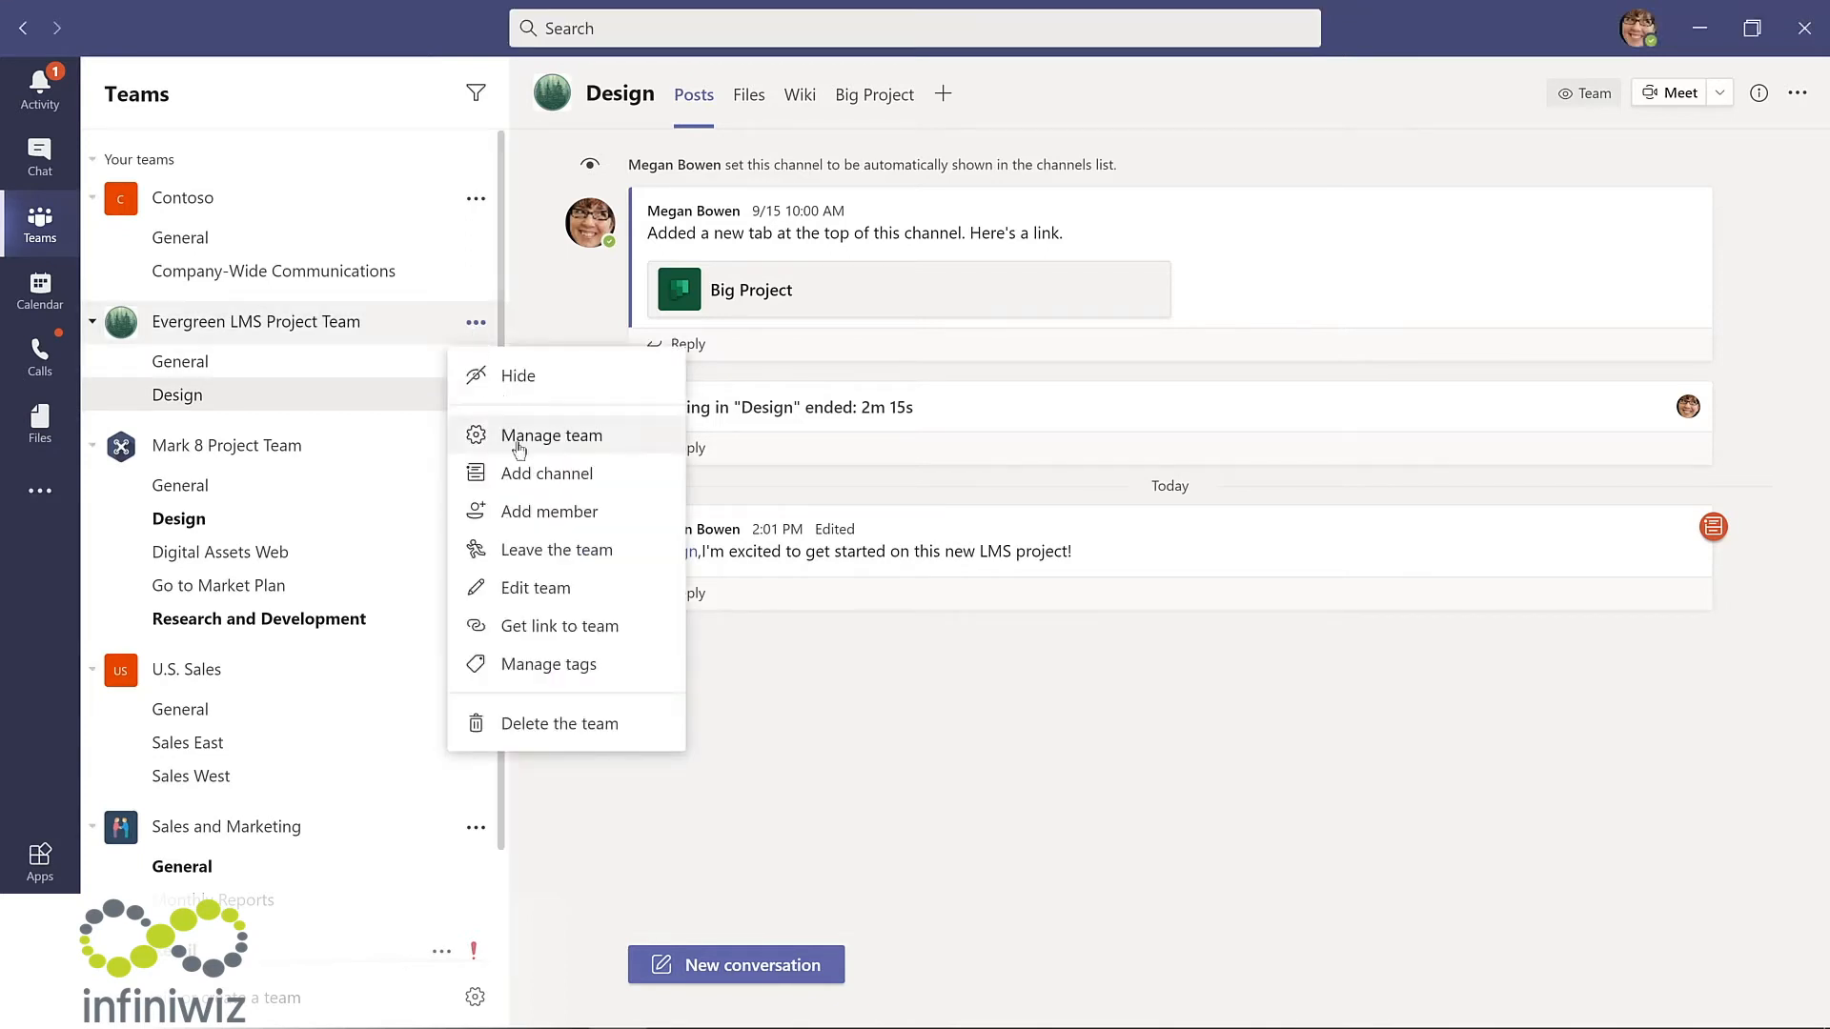
click(531, 475)
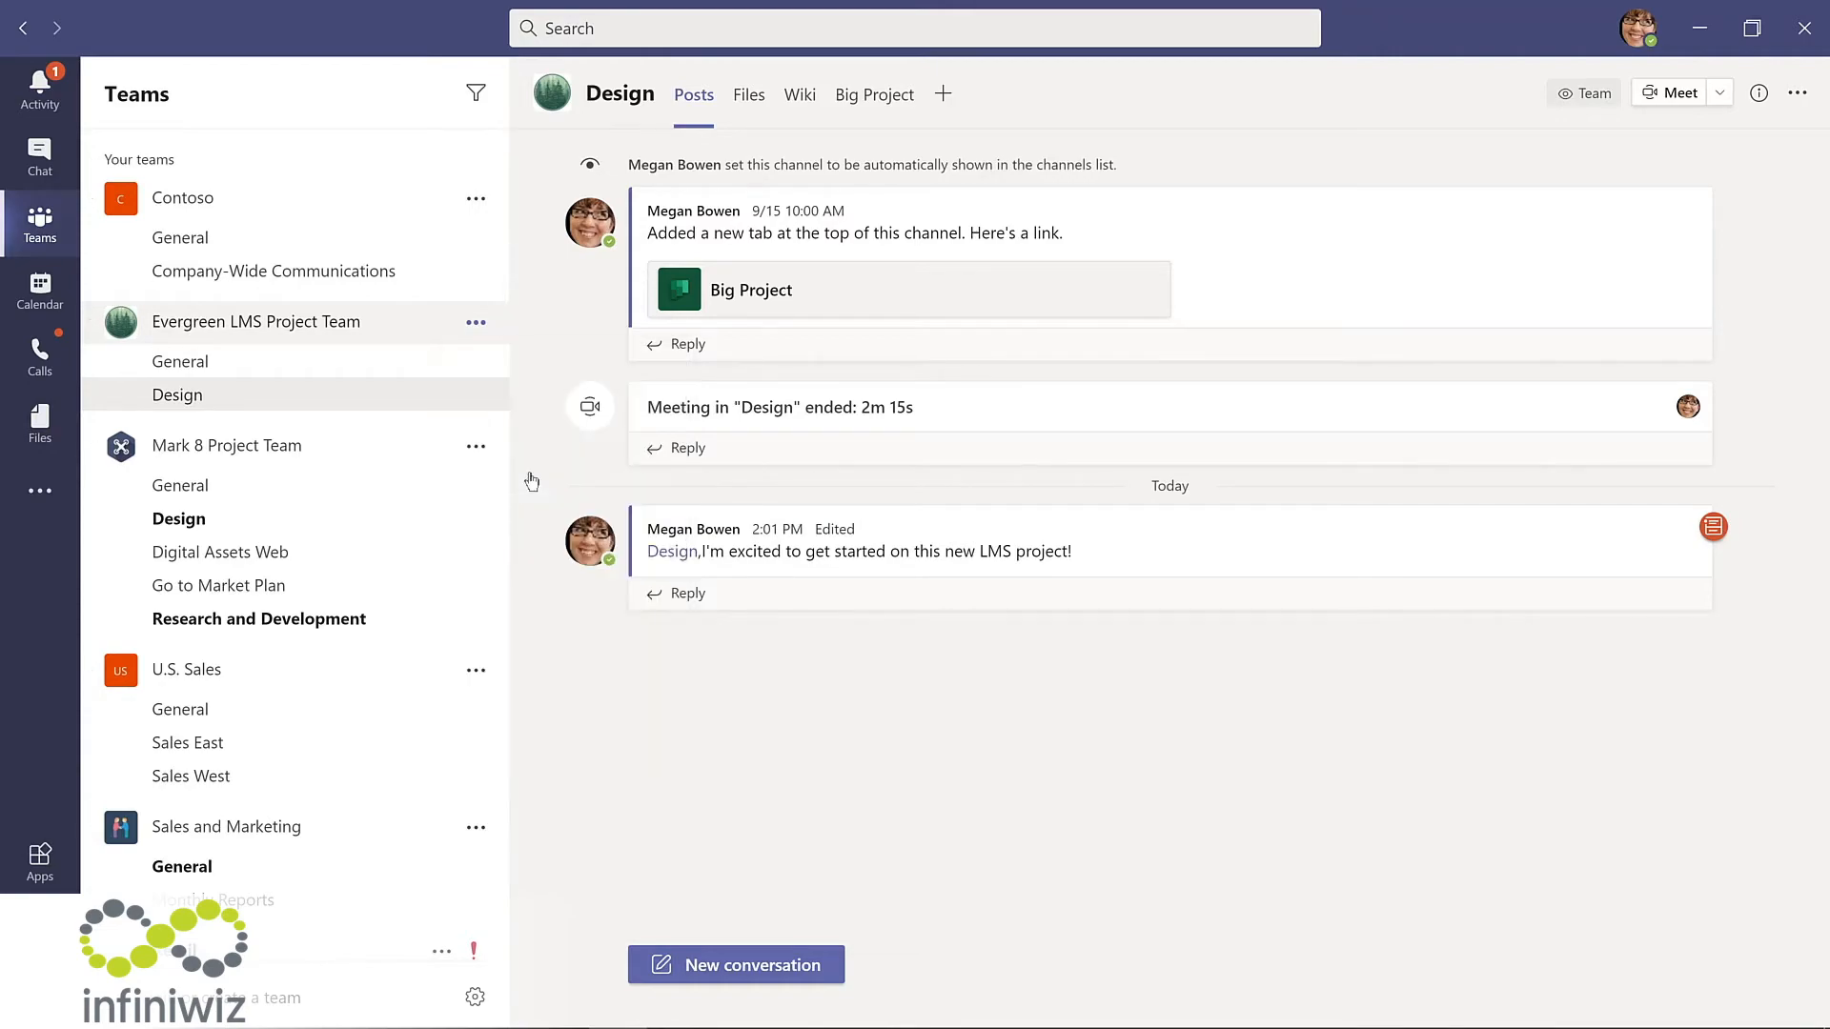
text(Budget and Financials)
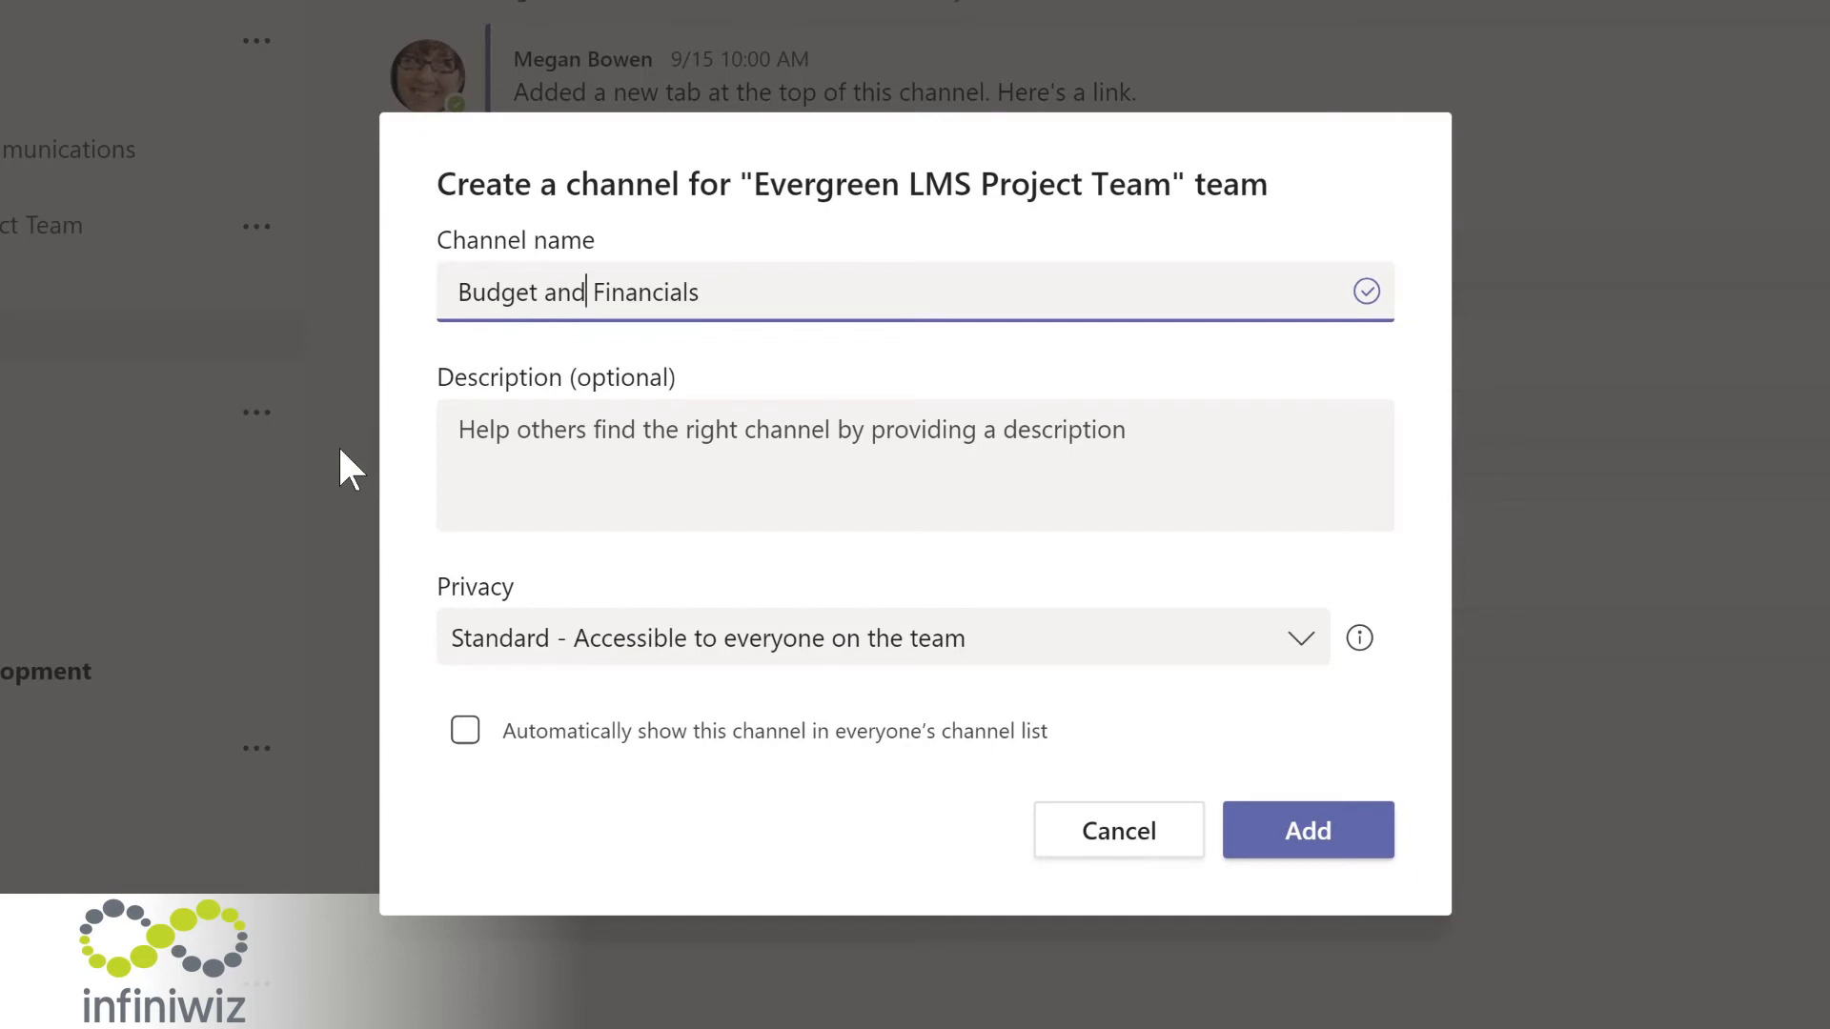
click(1303, 643)
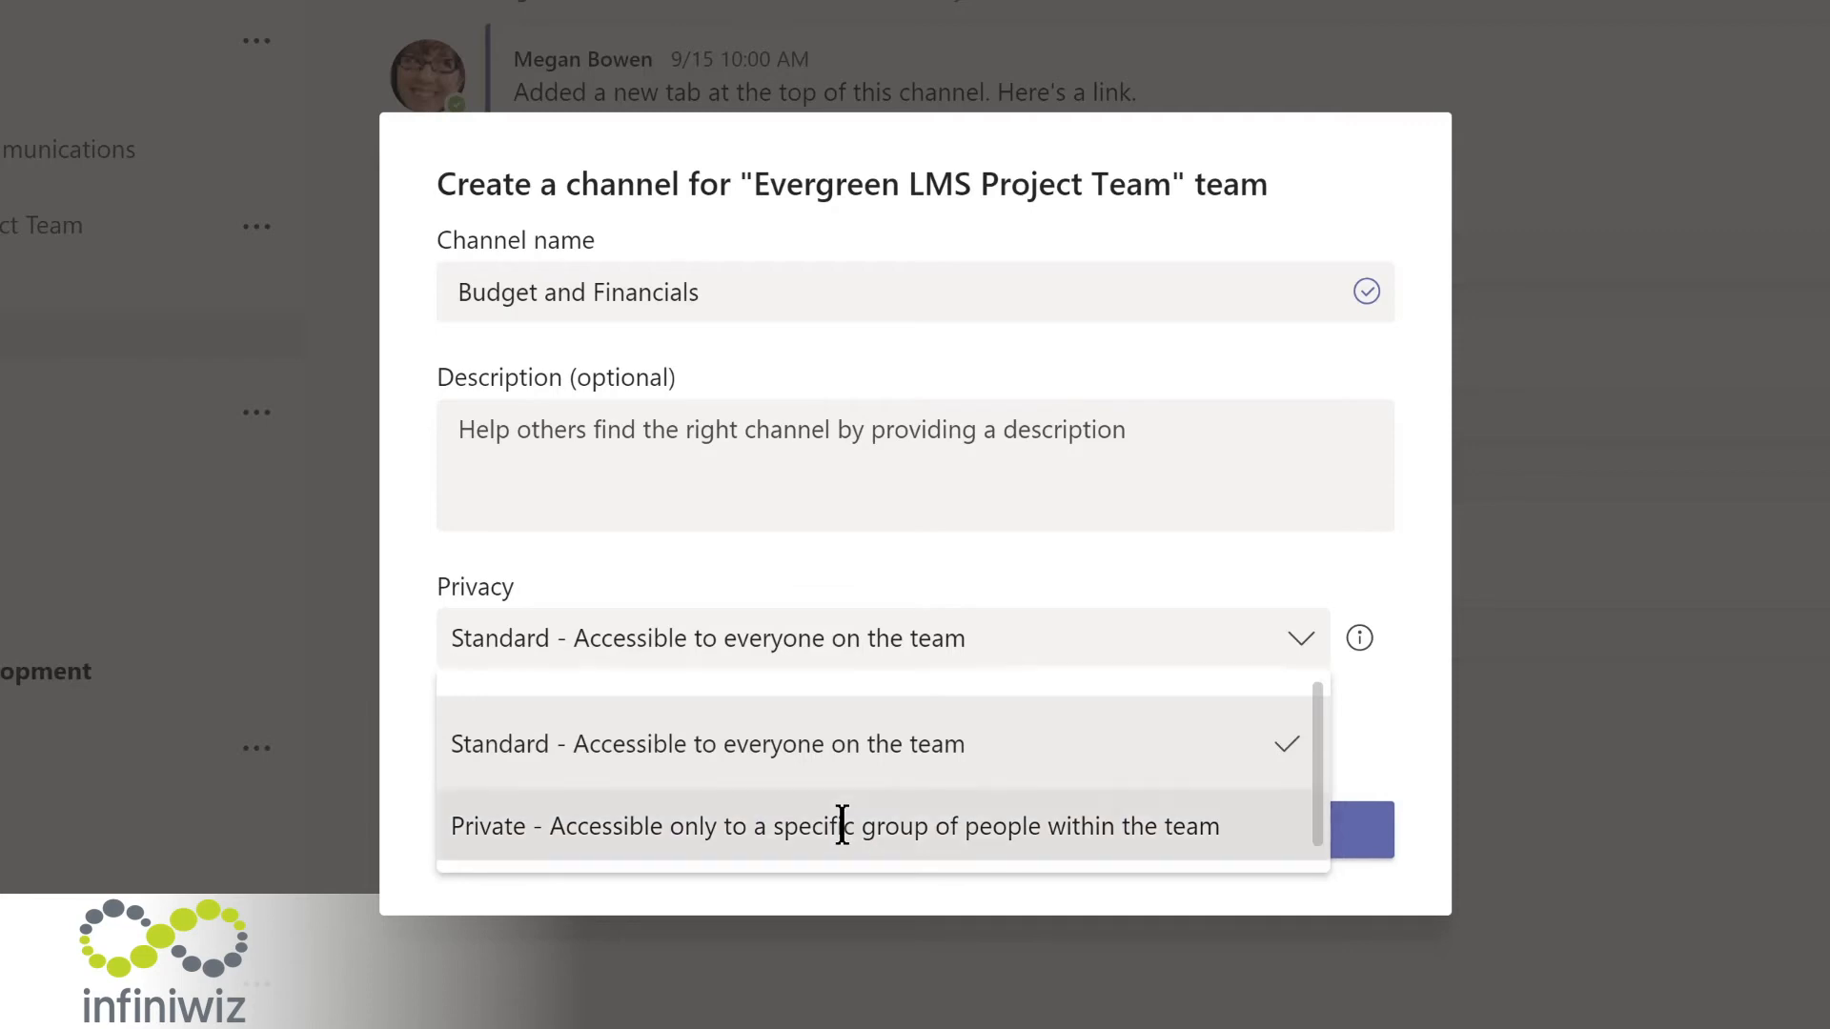
click(843, 826)
click(1281, 846)
Step: Add the director and the product manager as members of the Budget and Financials channel
text(lidia)
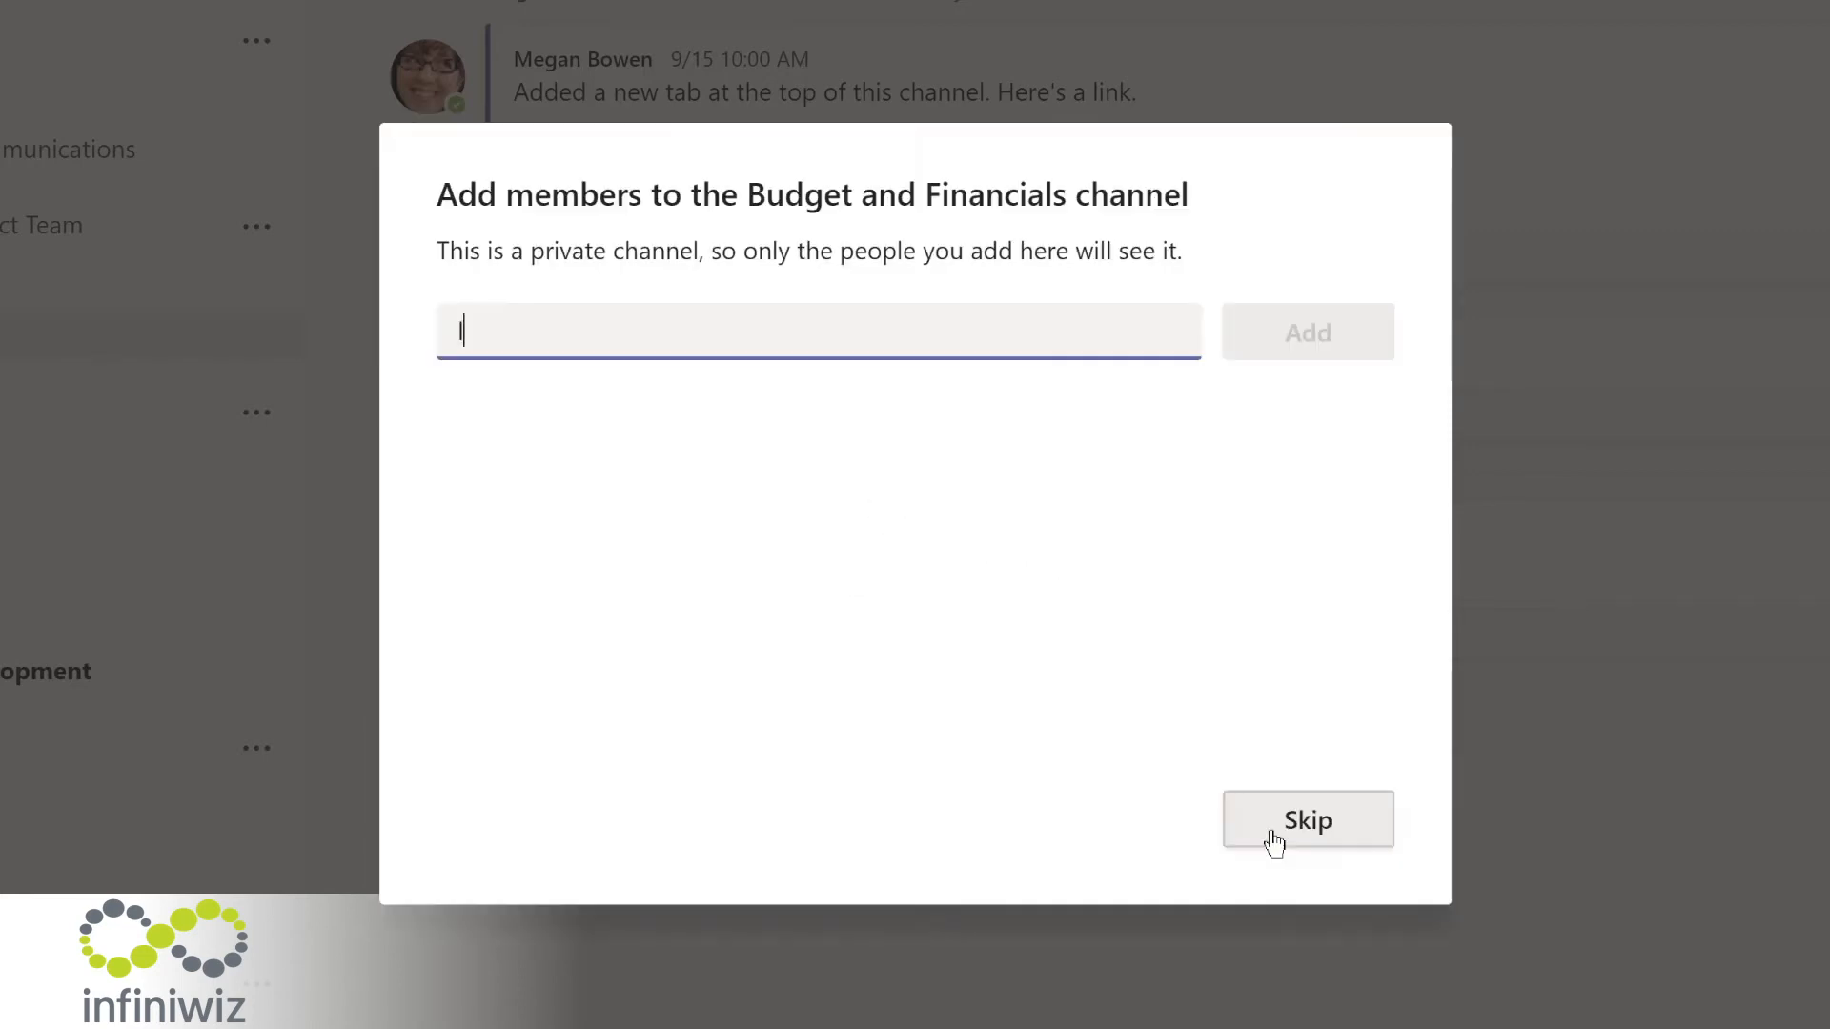
key(Return)
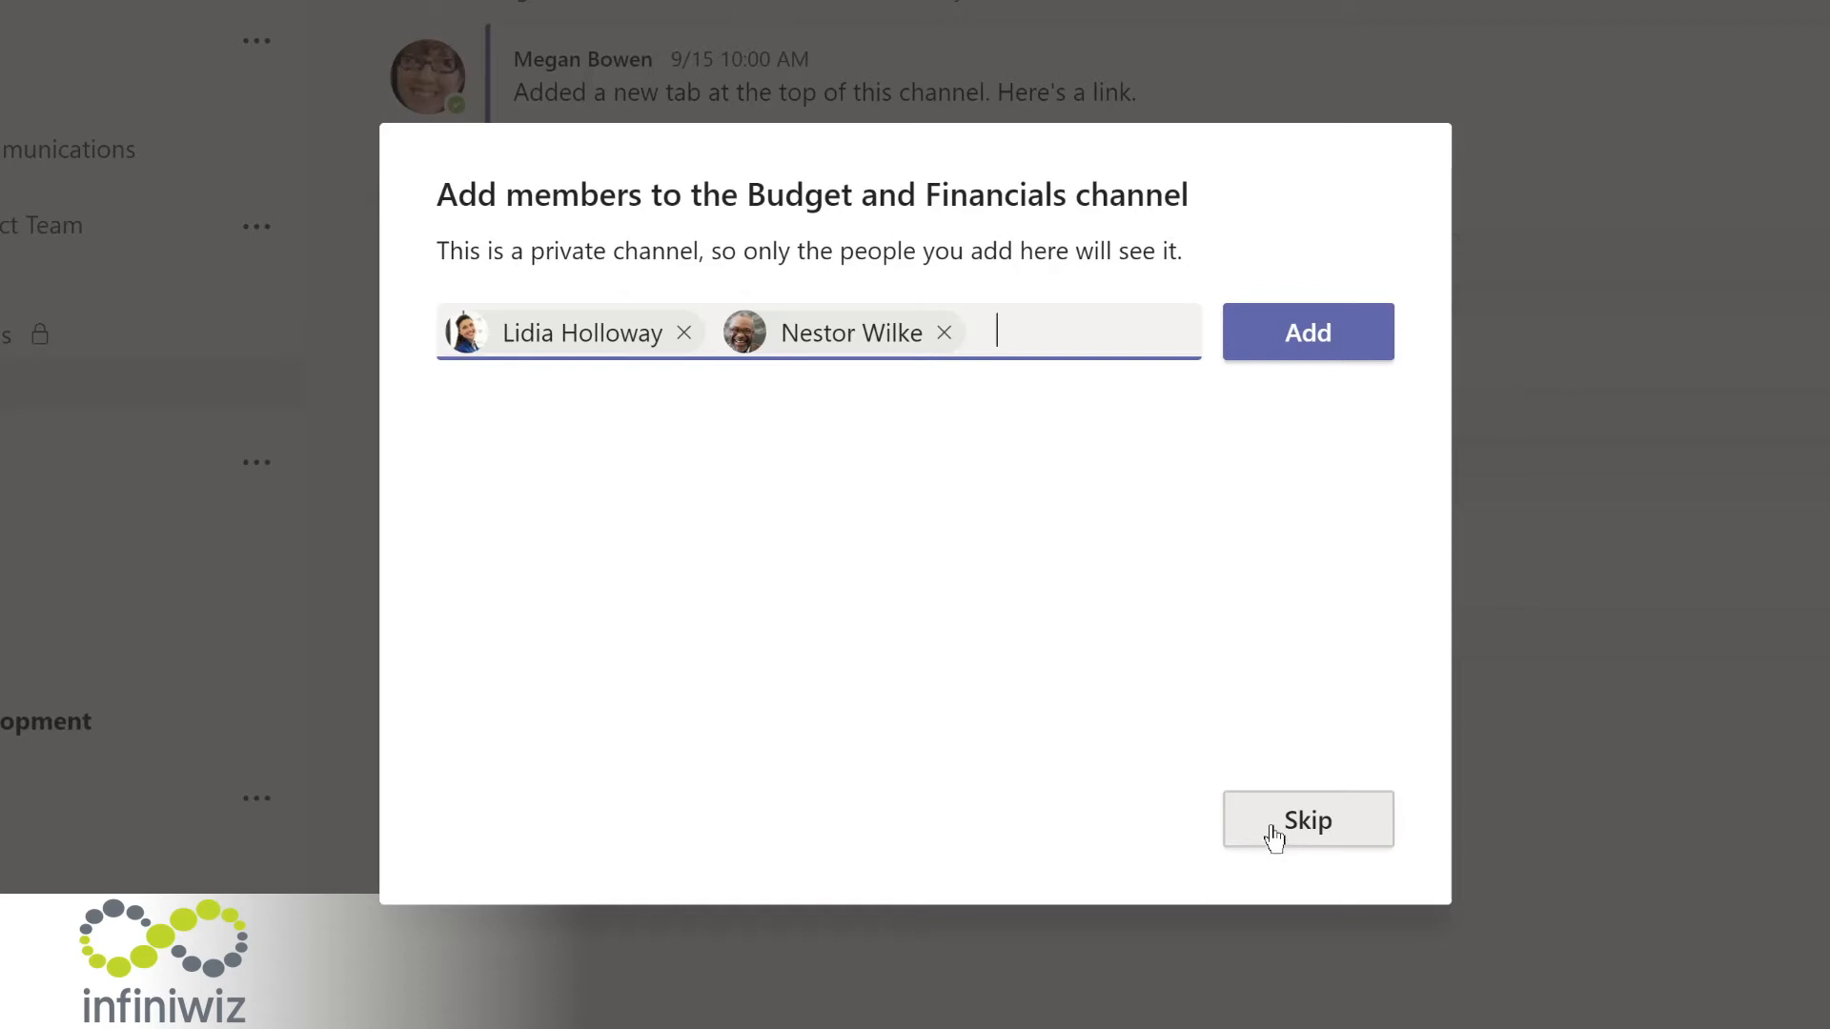
click(1286, 341)
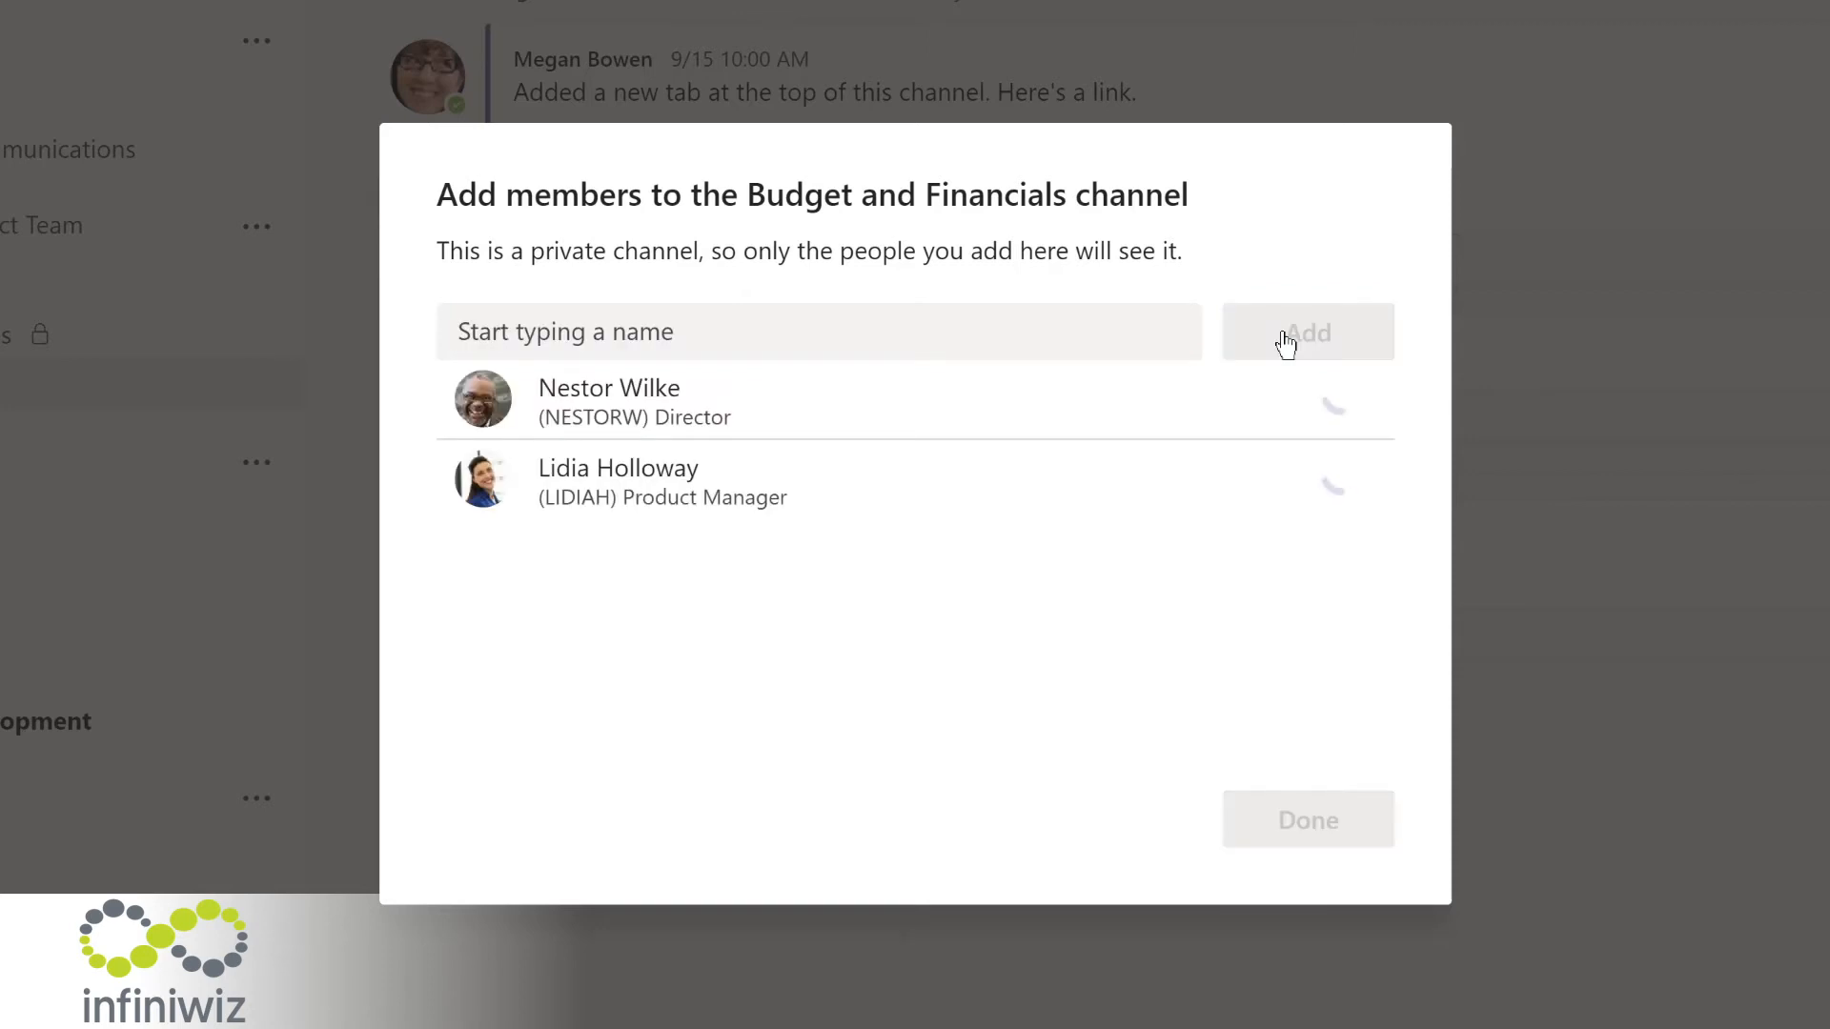
Step: Set the role of both new Budget and Financials channel members to Owner and finish adding members
click(1286, 405)
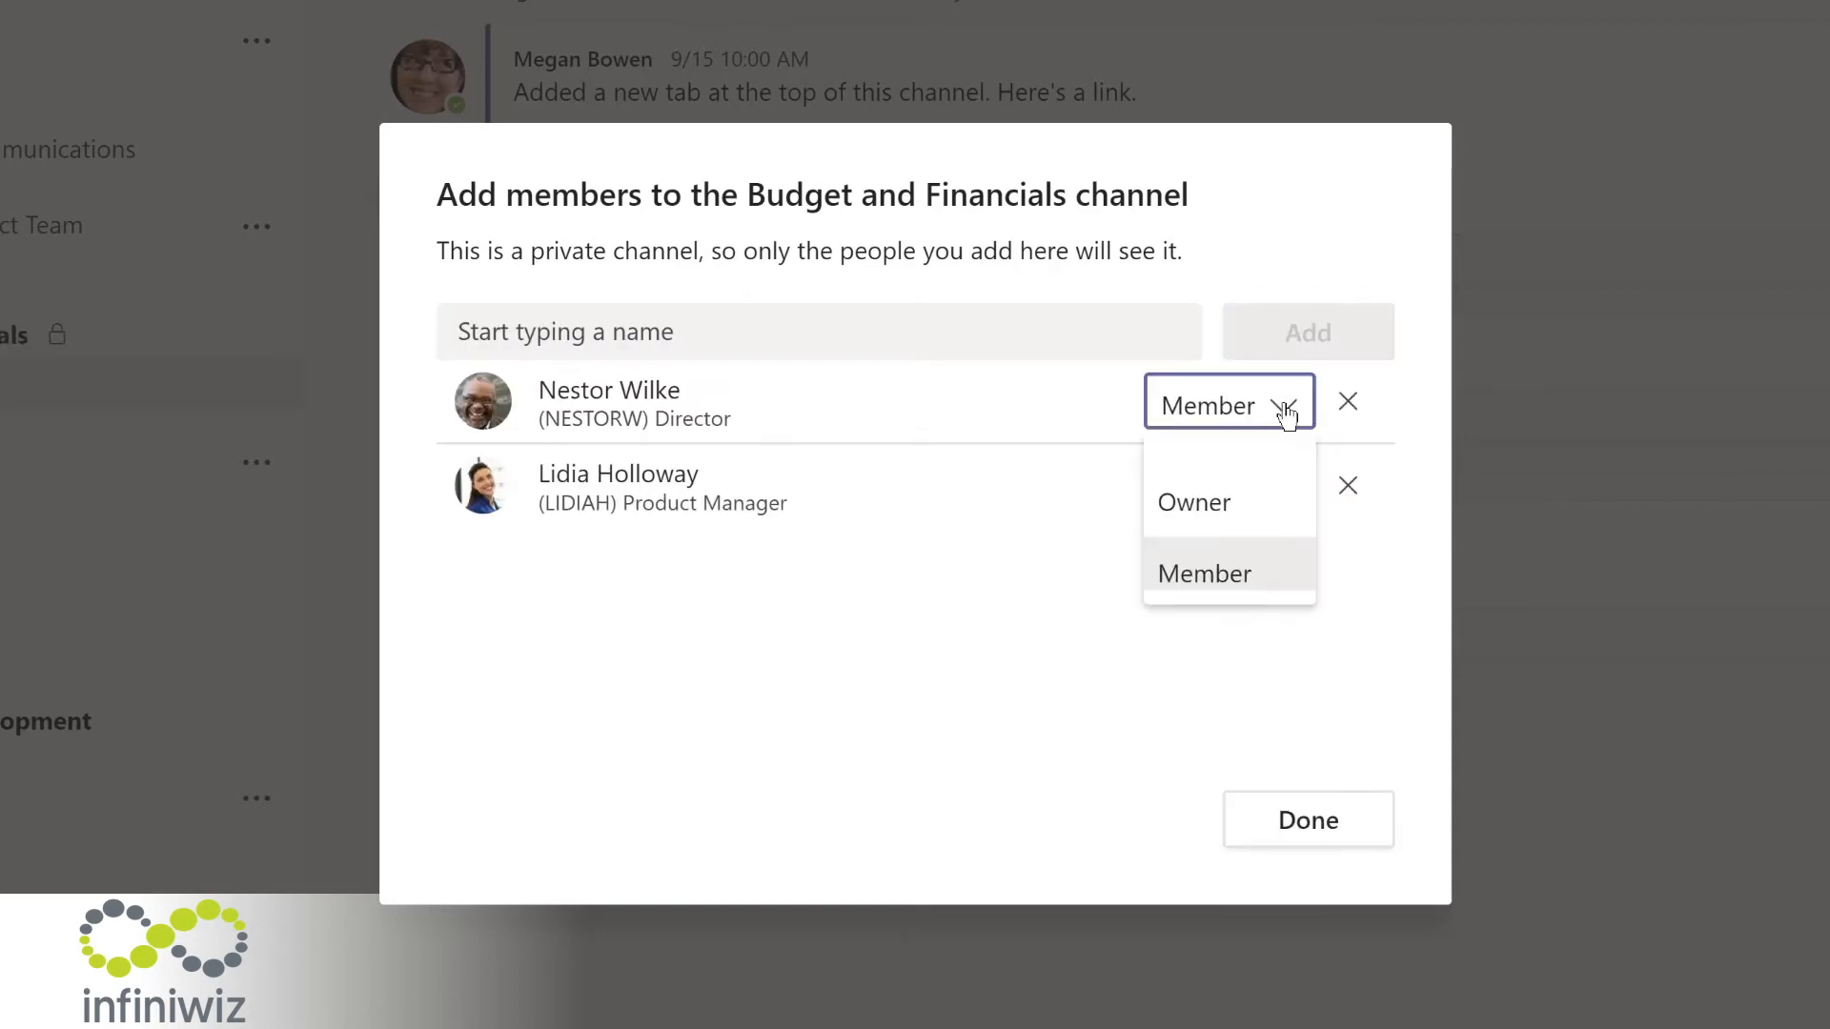
click(1227, 498)
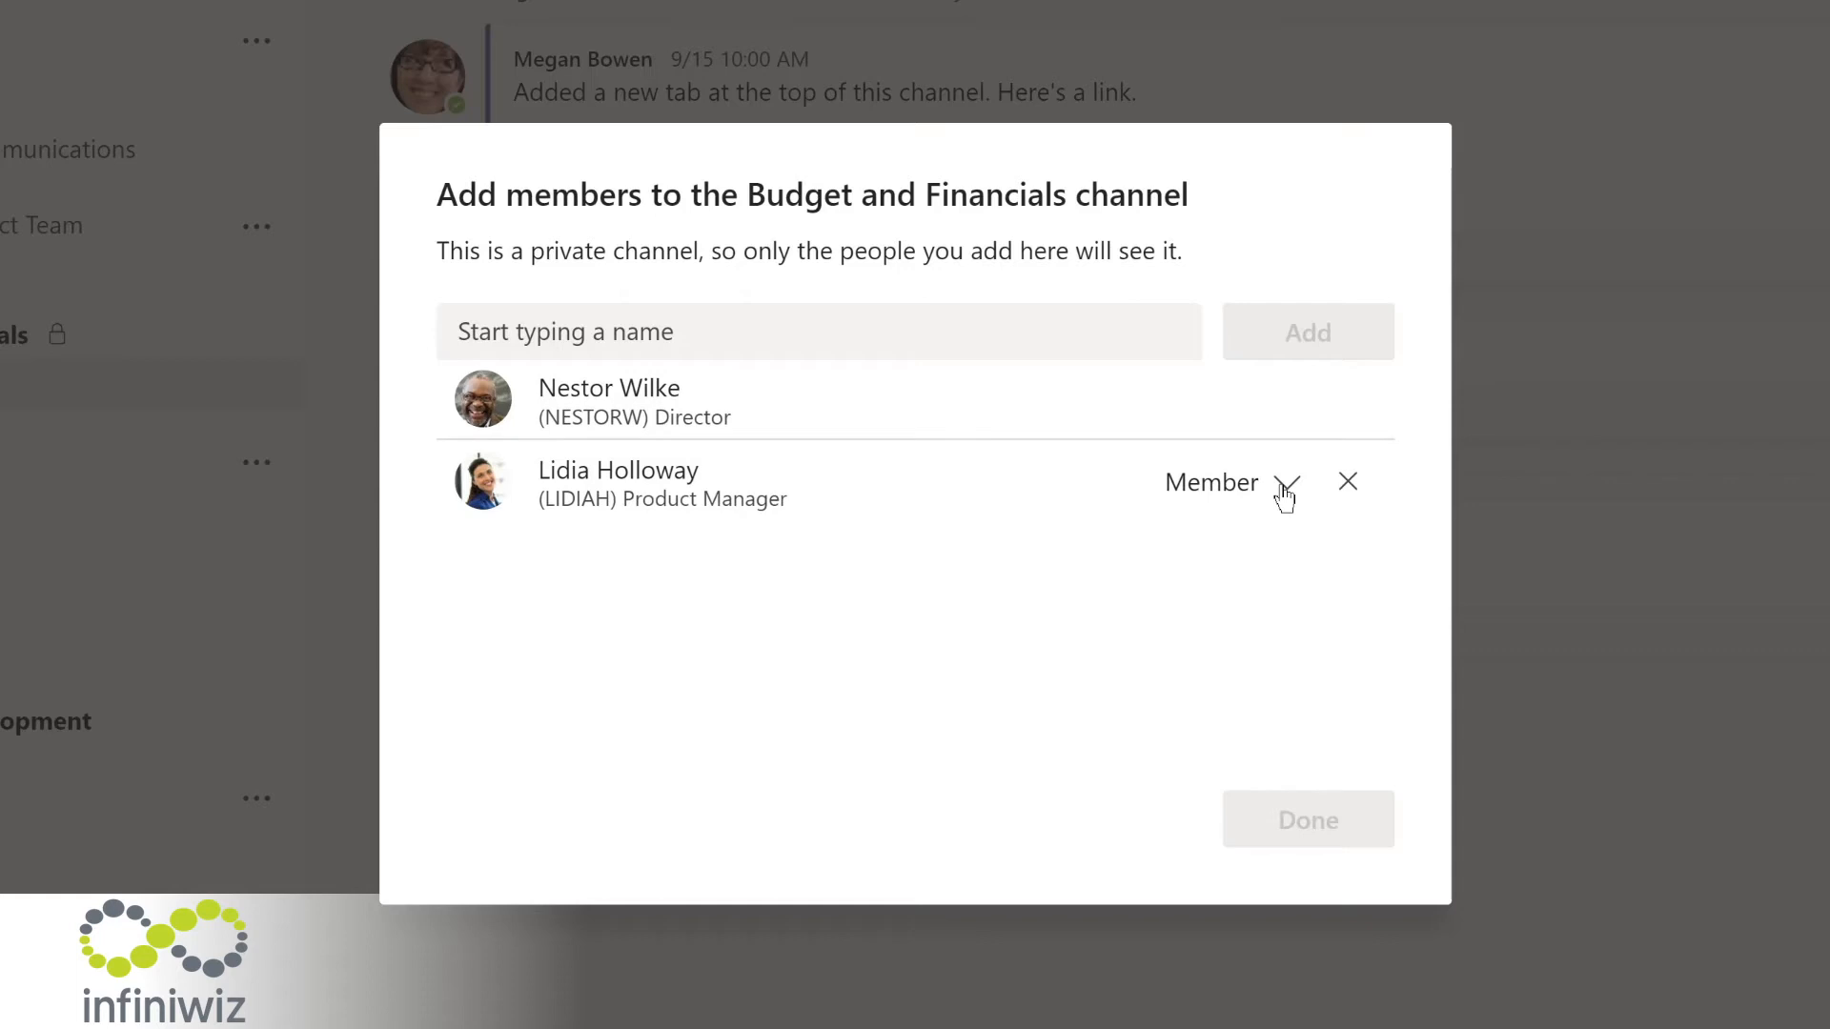
click(1284, 494)
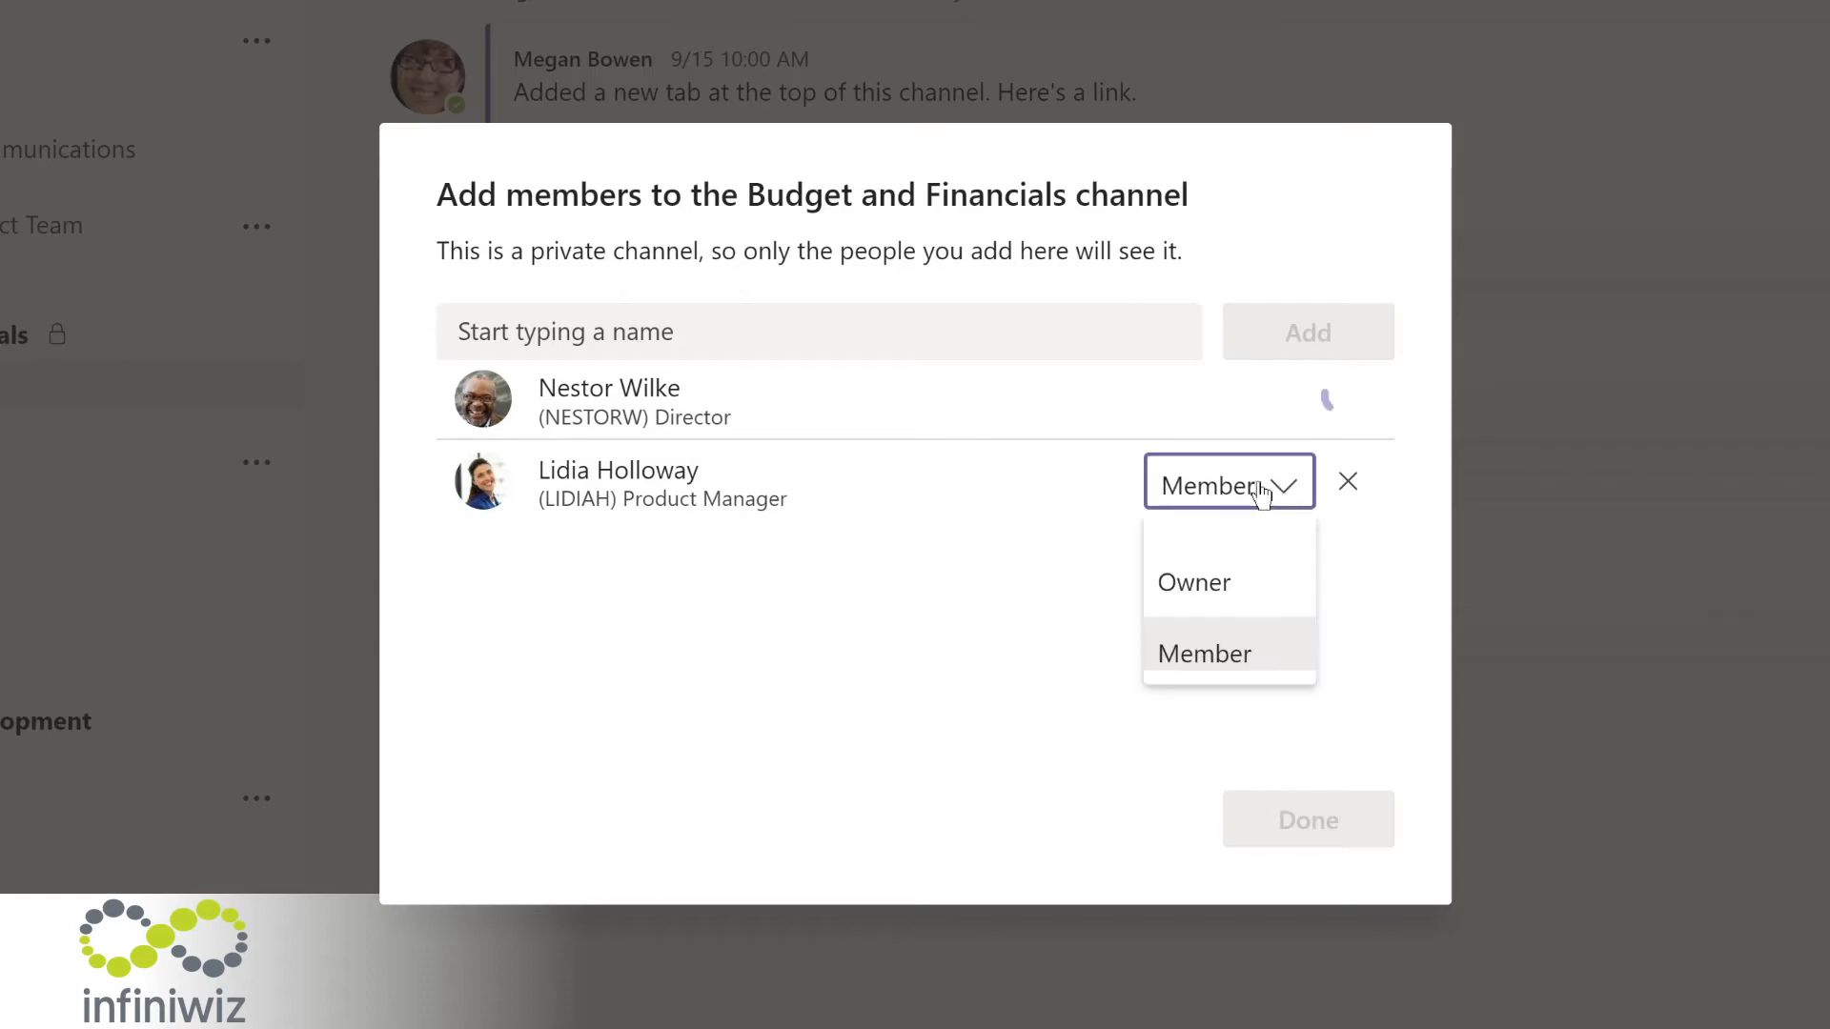
click(1199, 580)
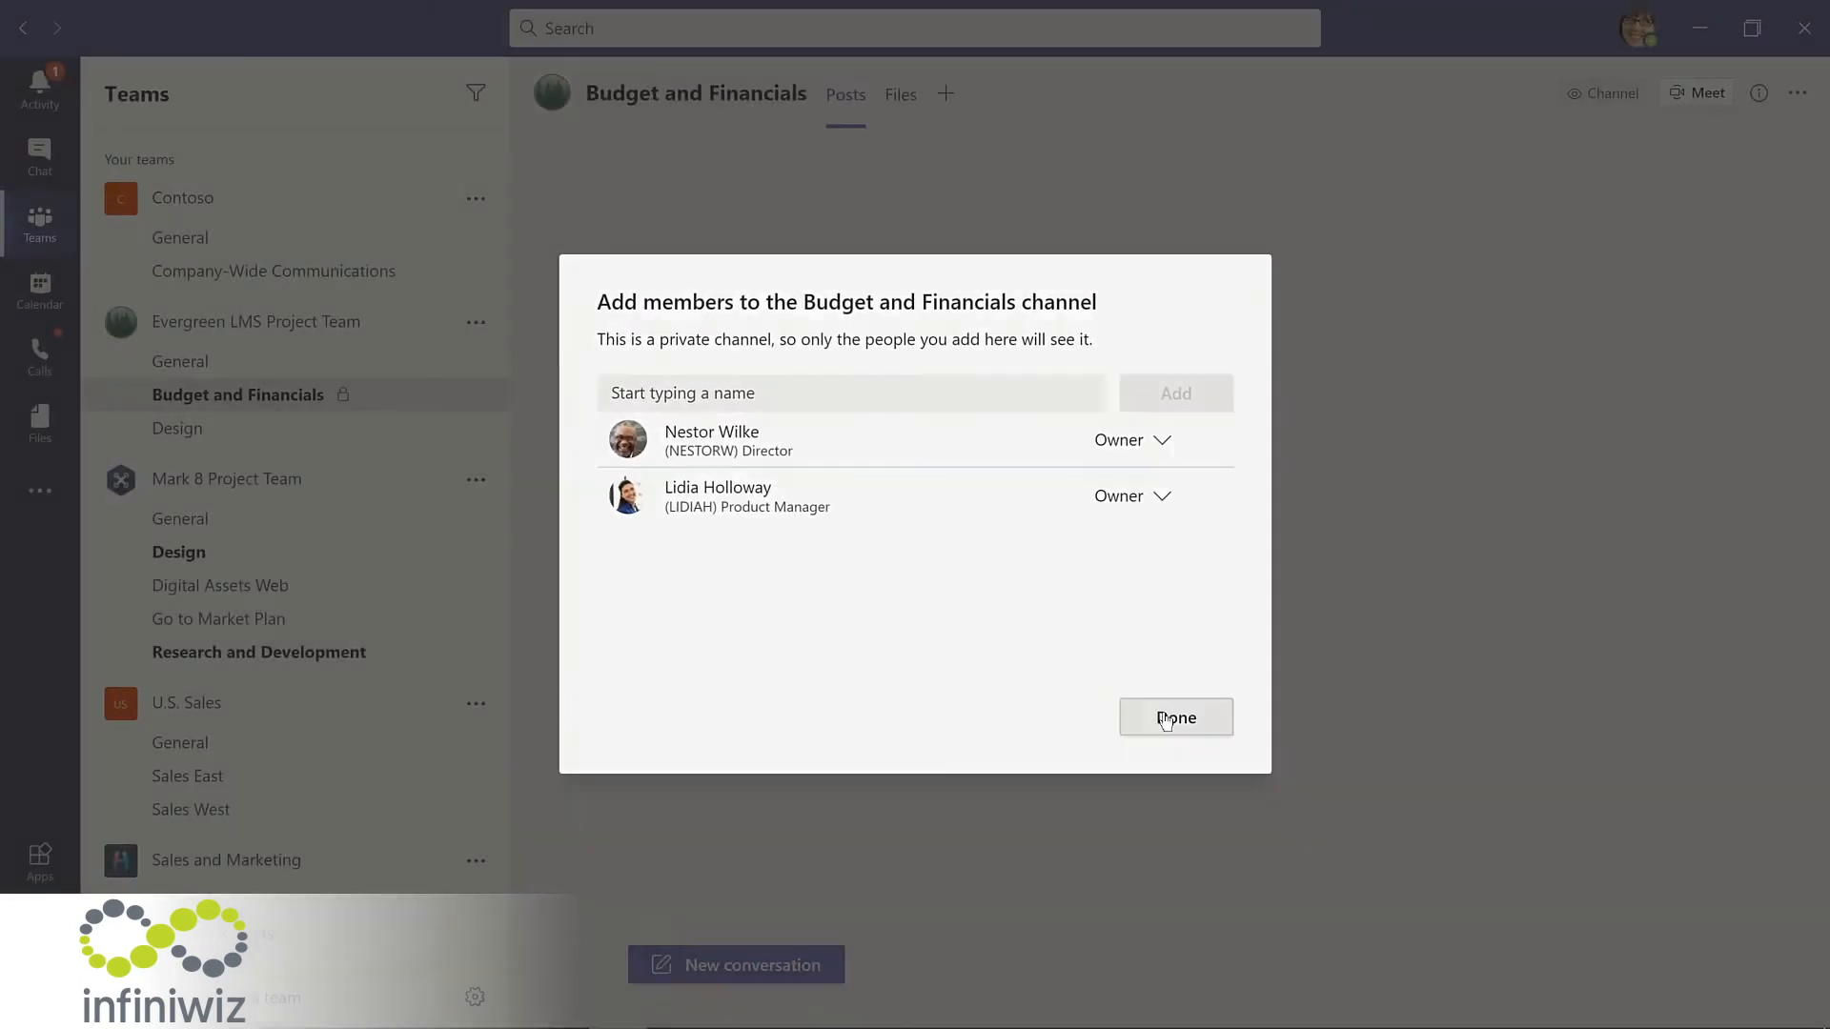
click(1176, 718)
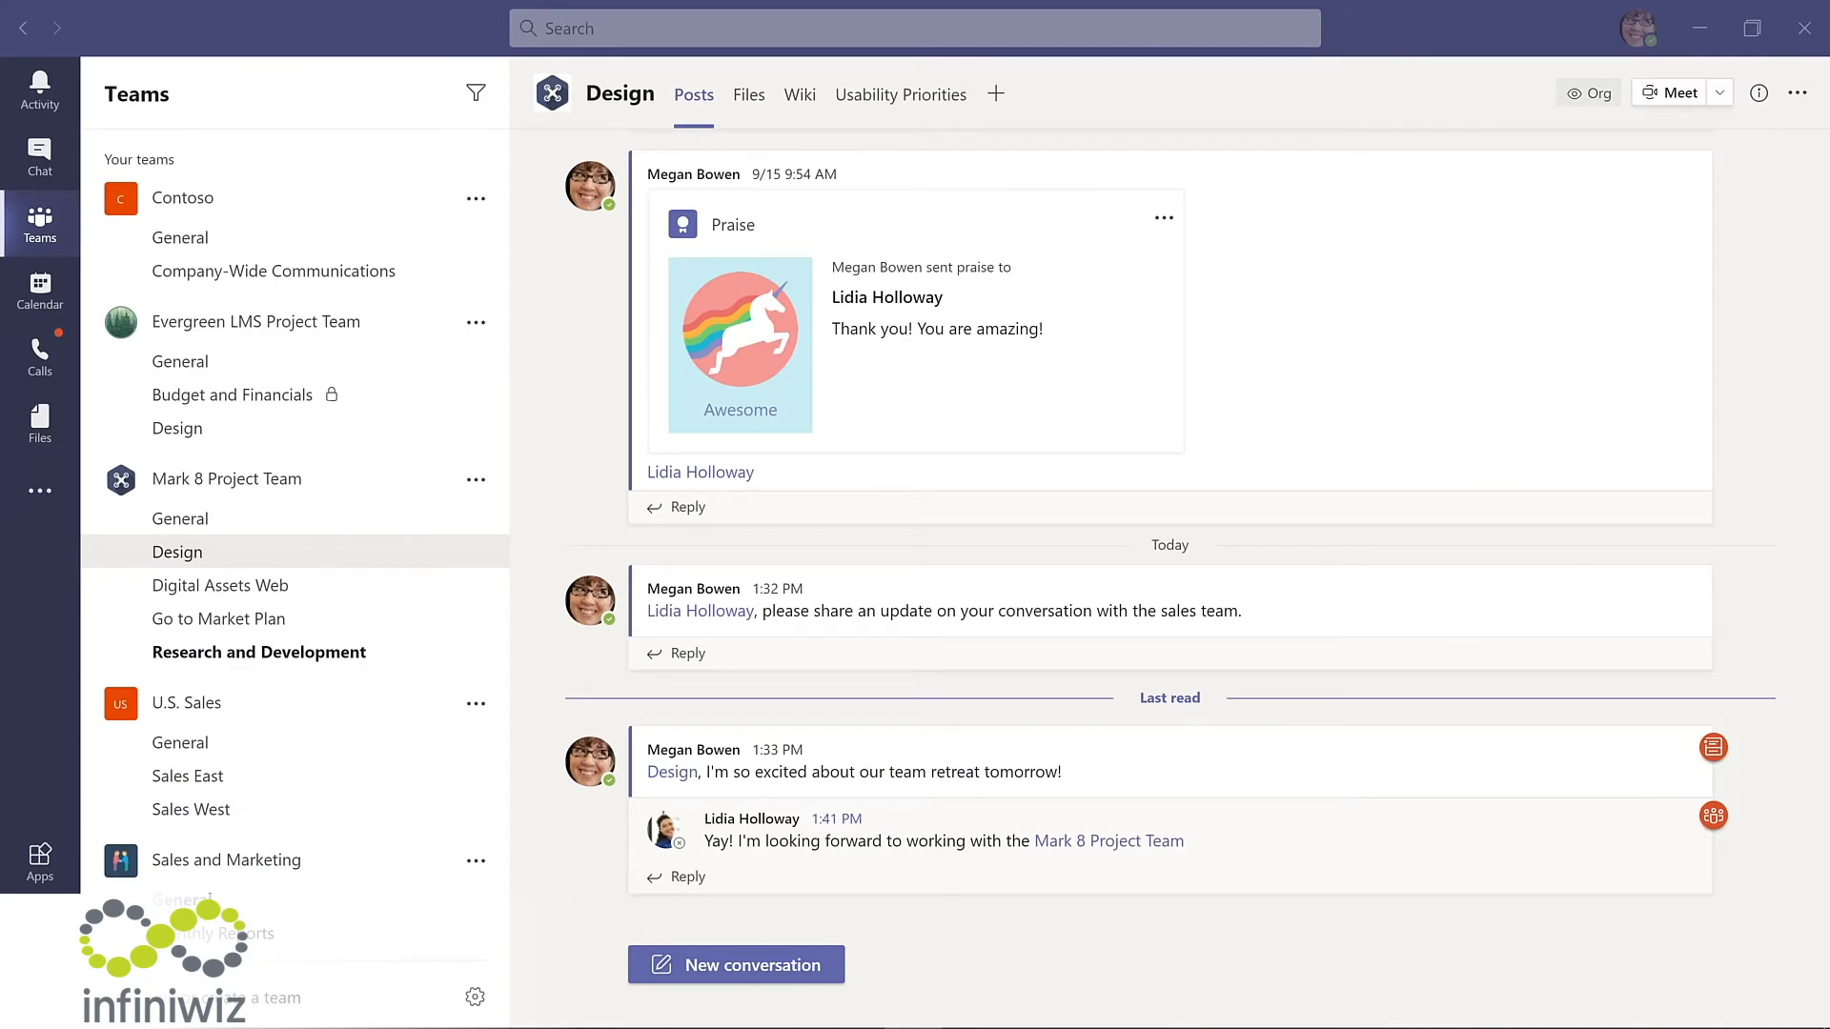
Step: Make the Contoso Marketing Principles-2021 presentation from the Mark 8 Design channel's files a tab of that channel
click(748, 95)
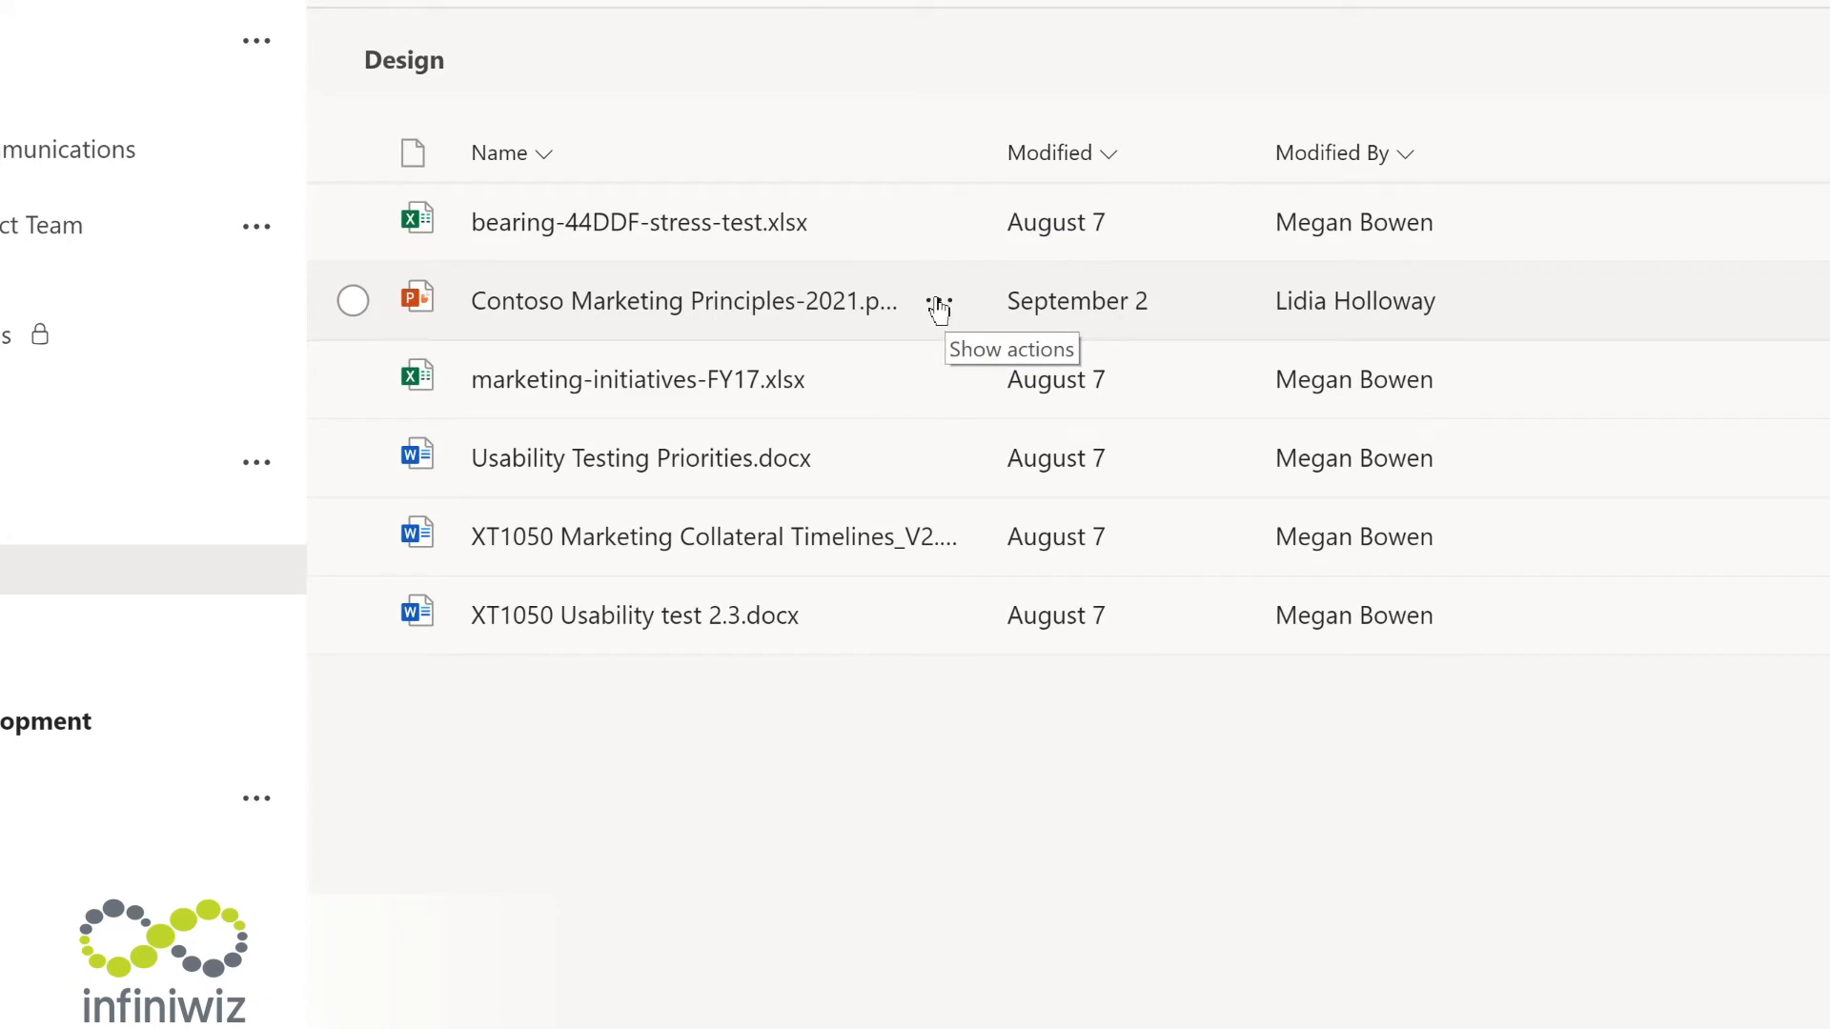
click(939, 305)
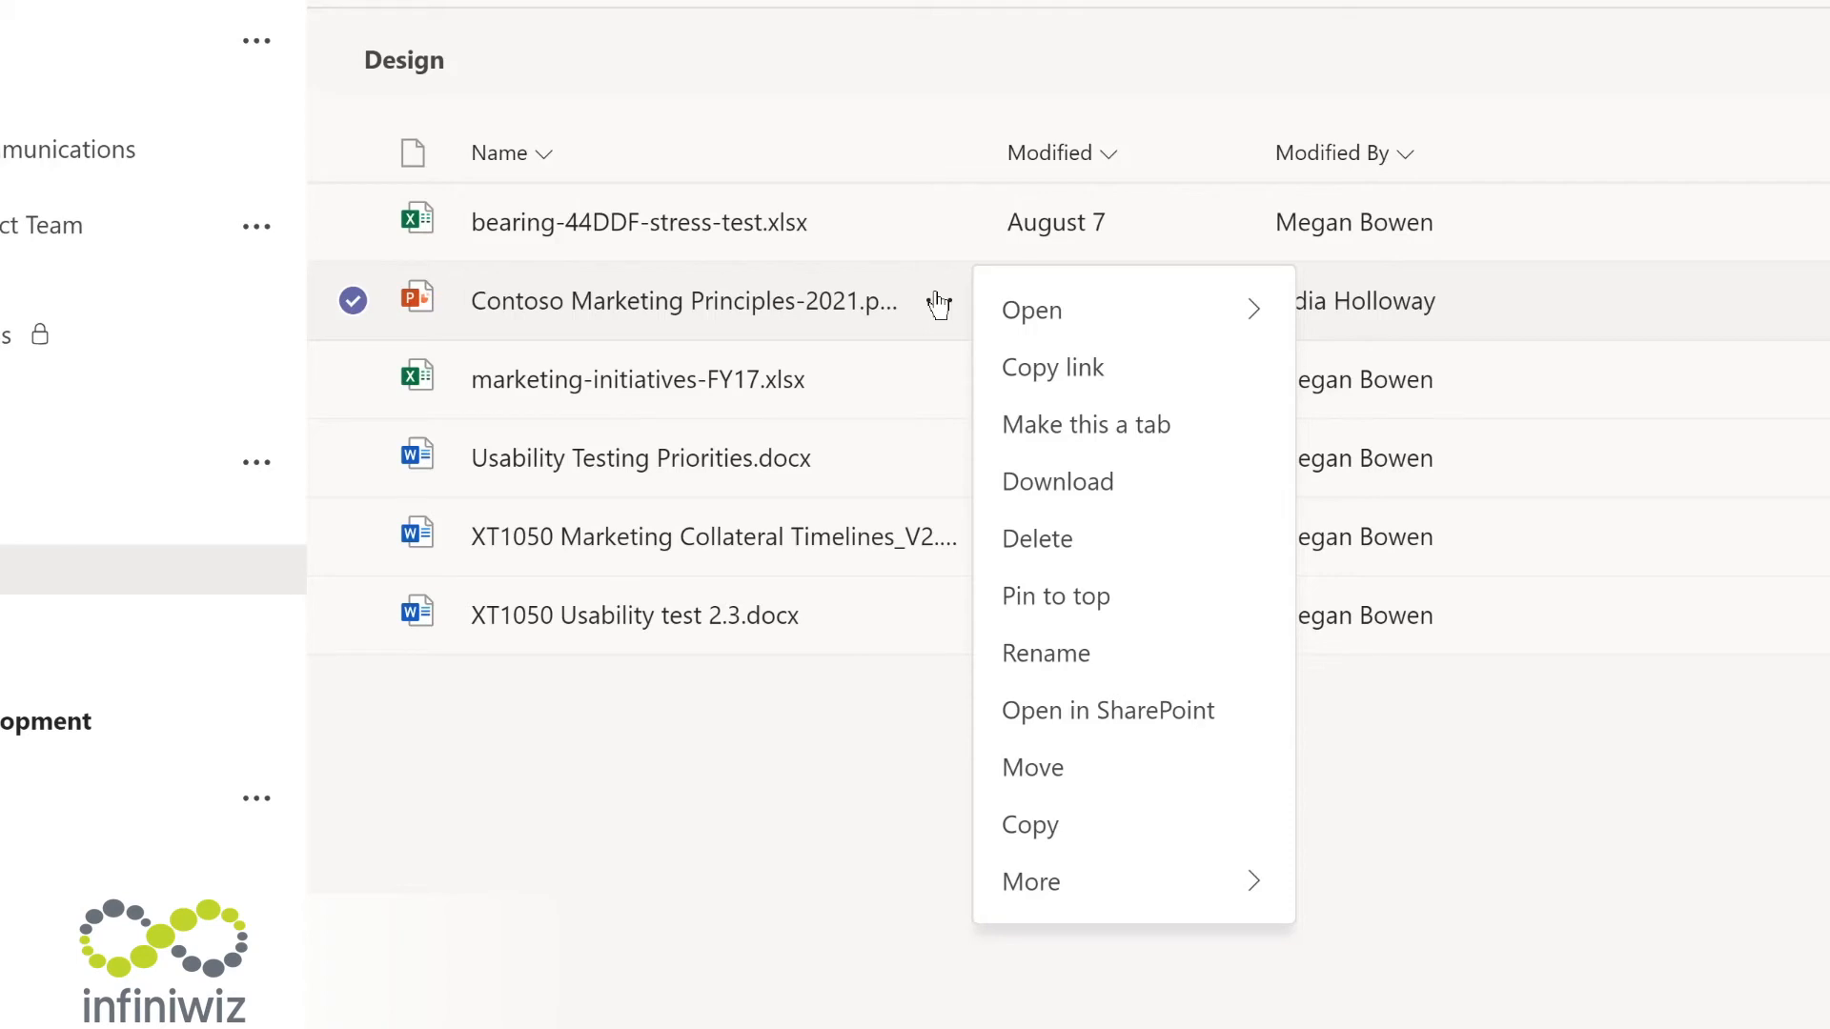
click(1080, 425)
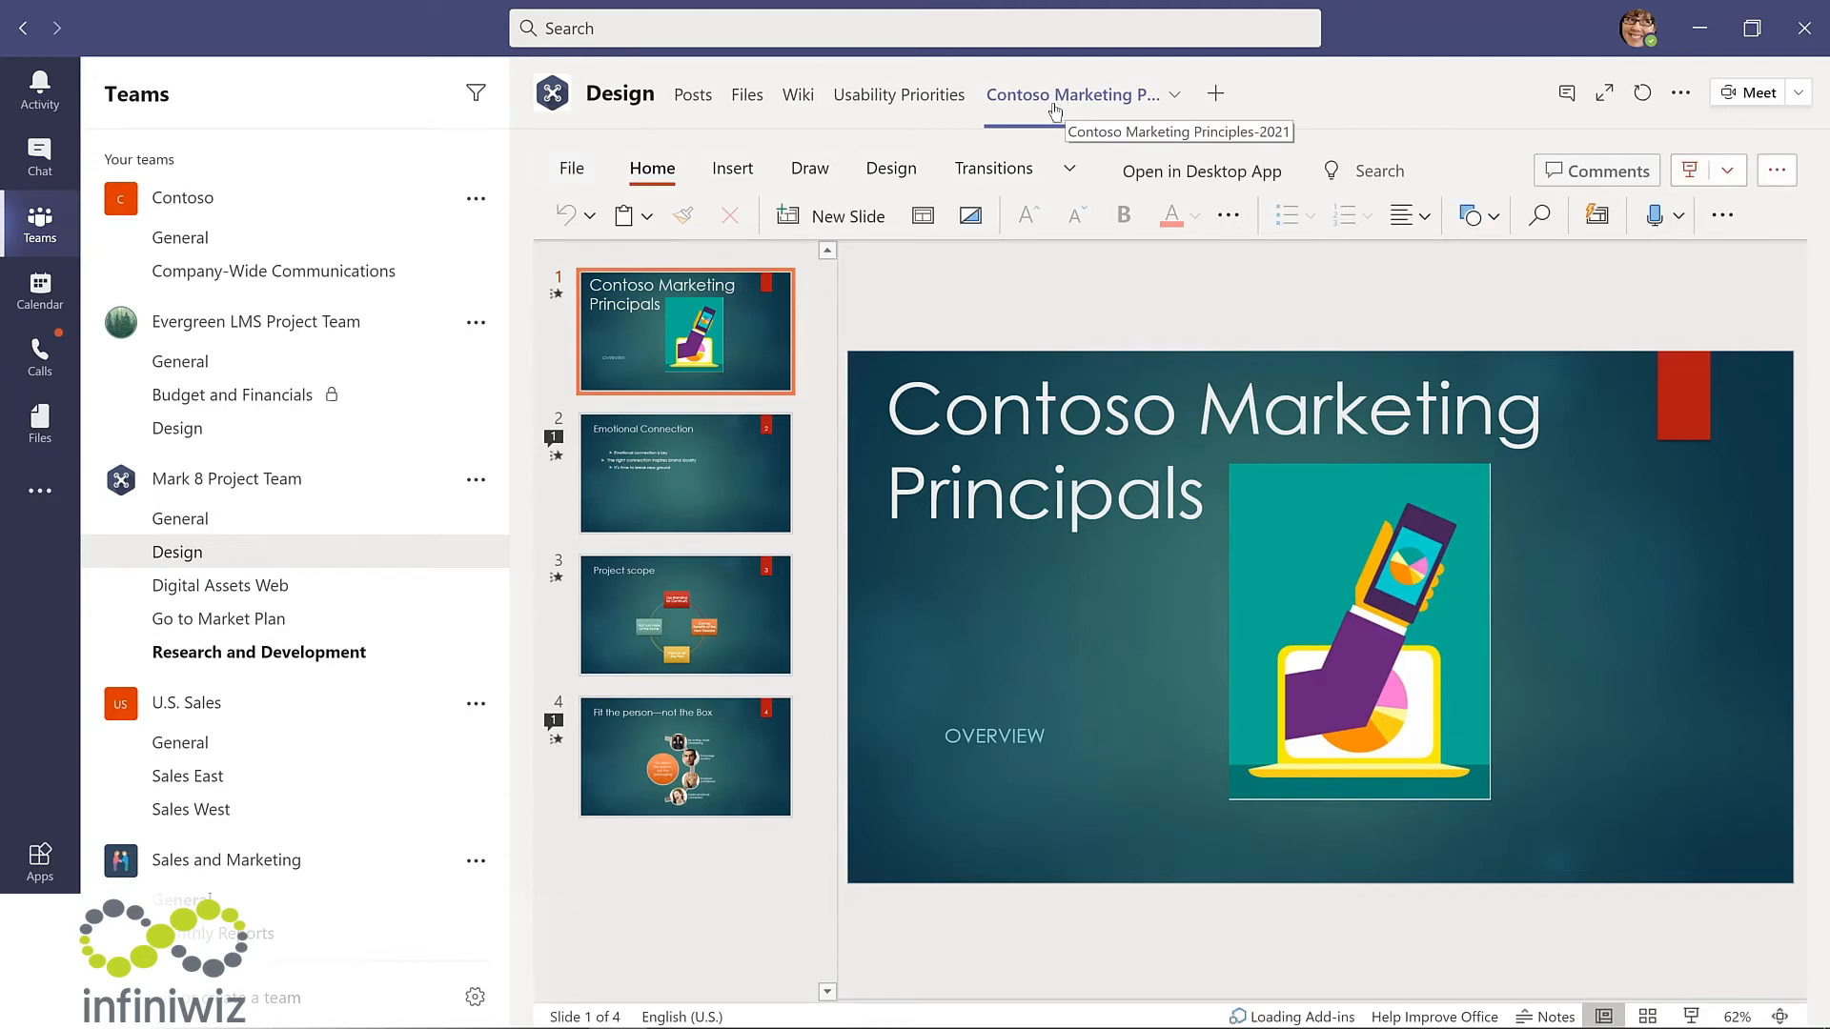
Step: View the Usability Priorities document, return to the Contoso Marketing Principles-2021 tab and remove that tab from the channel
click(869, 95)
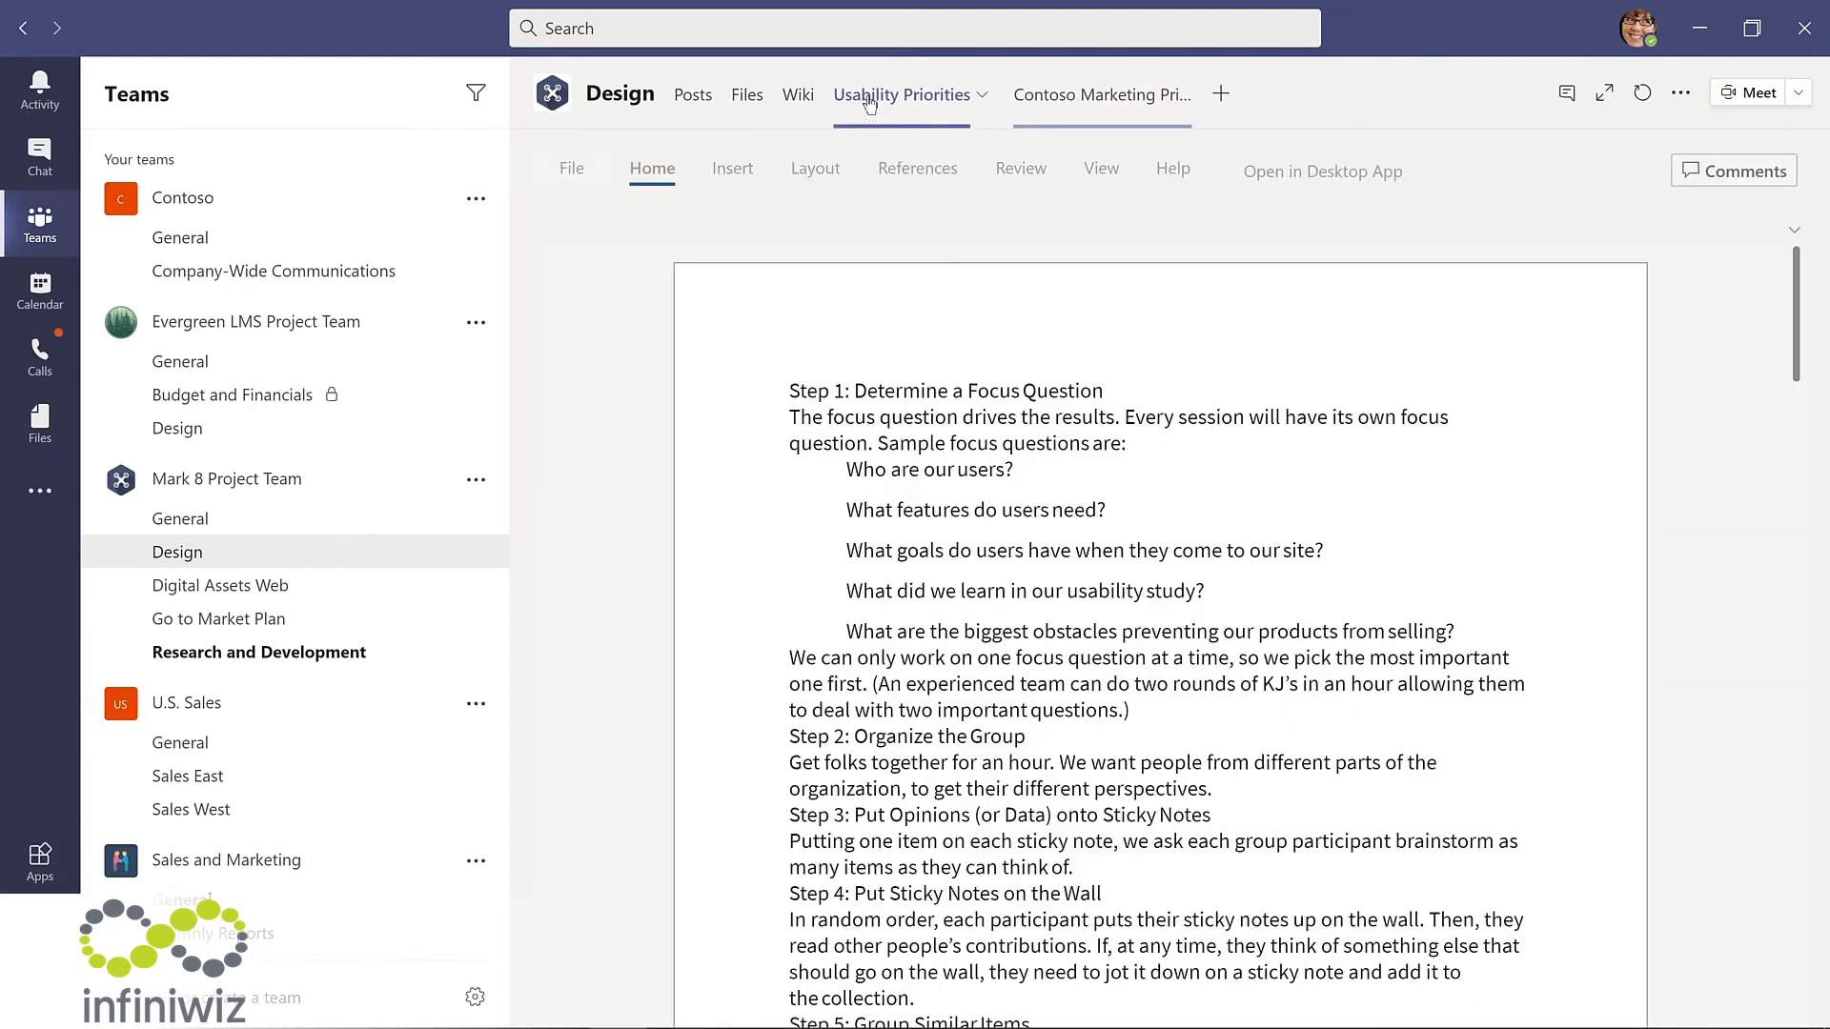
click(1142, 107)
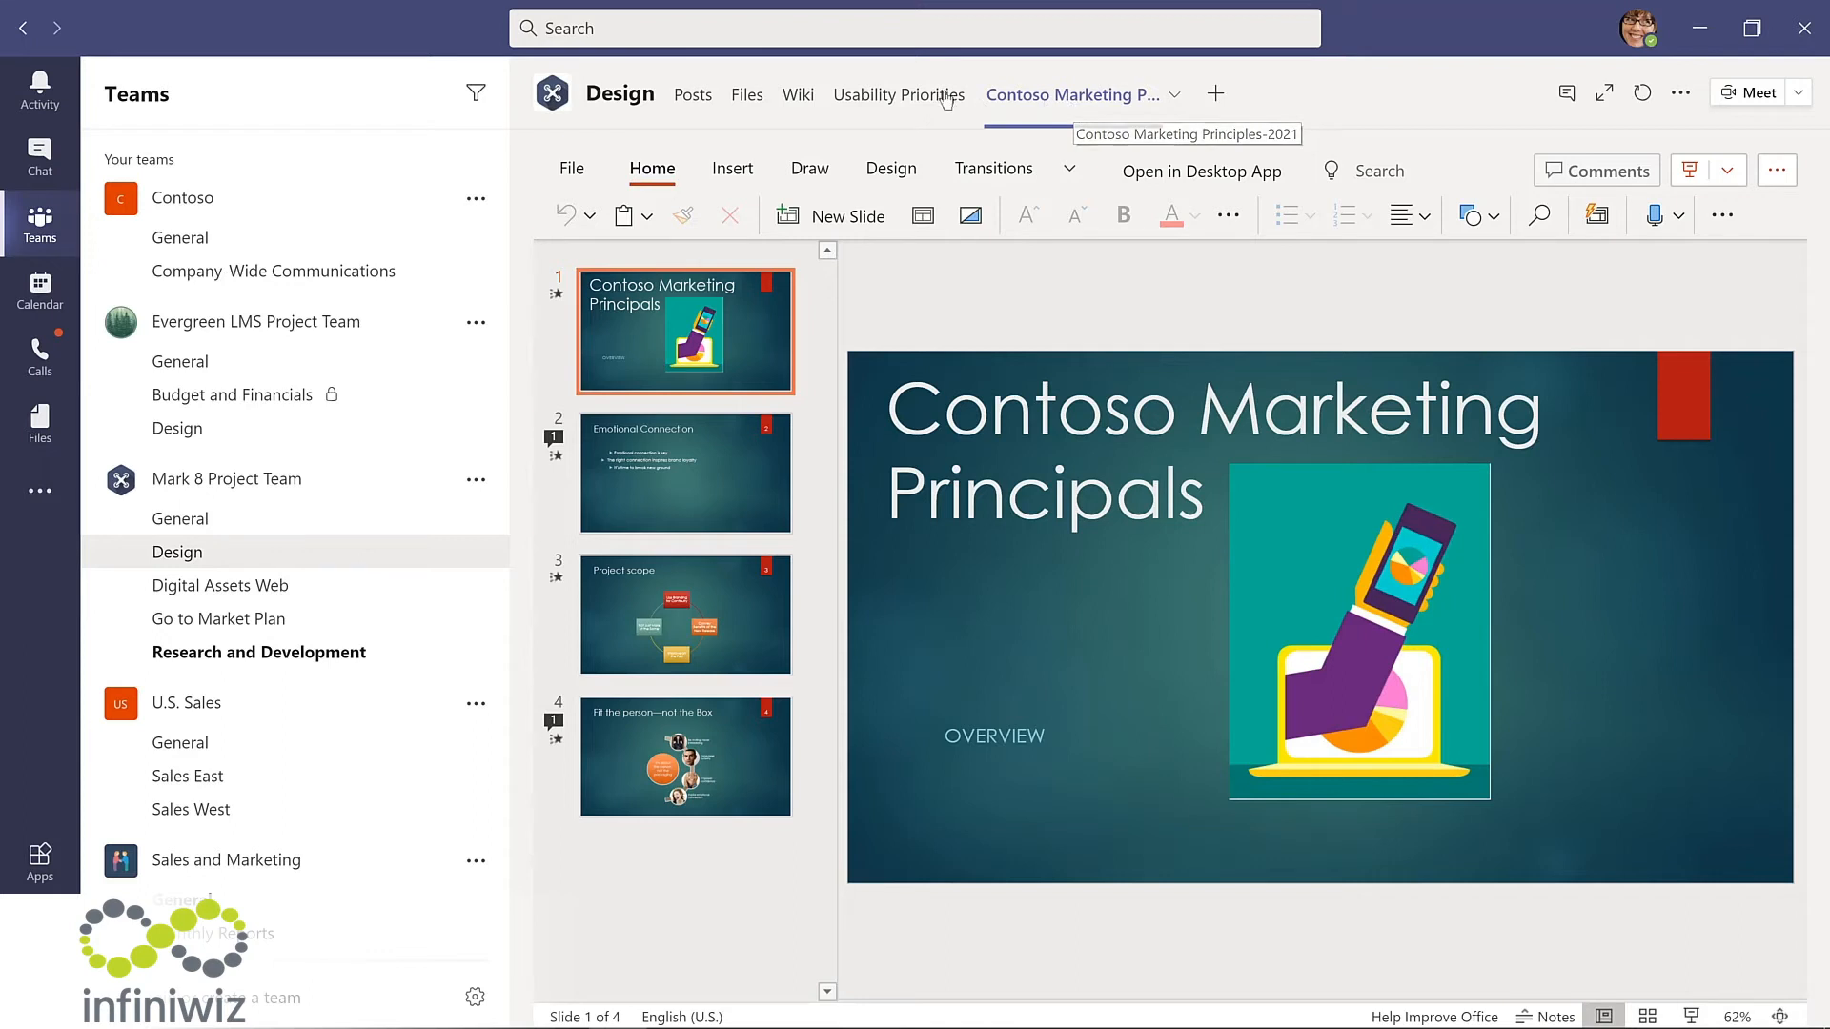
click(1174, 99)
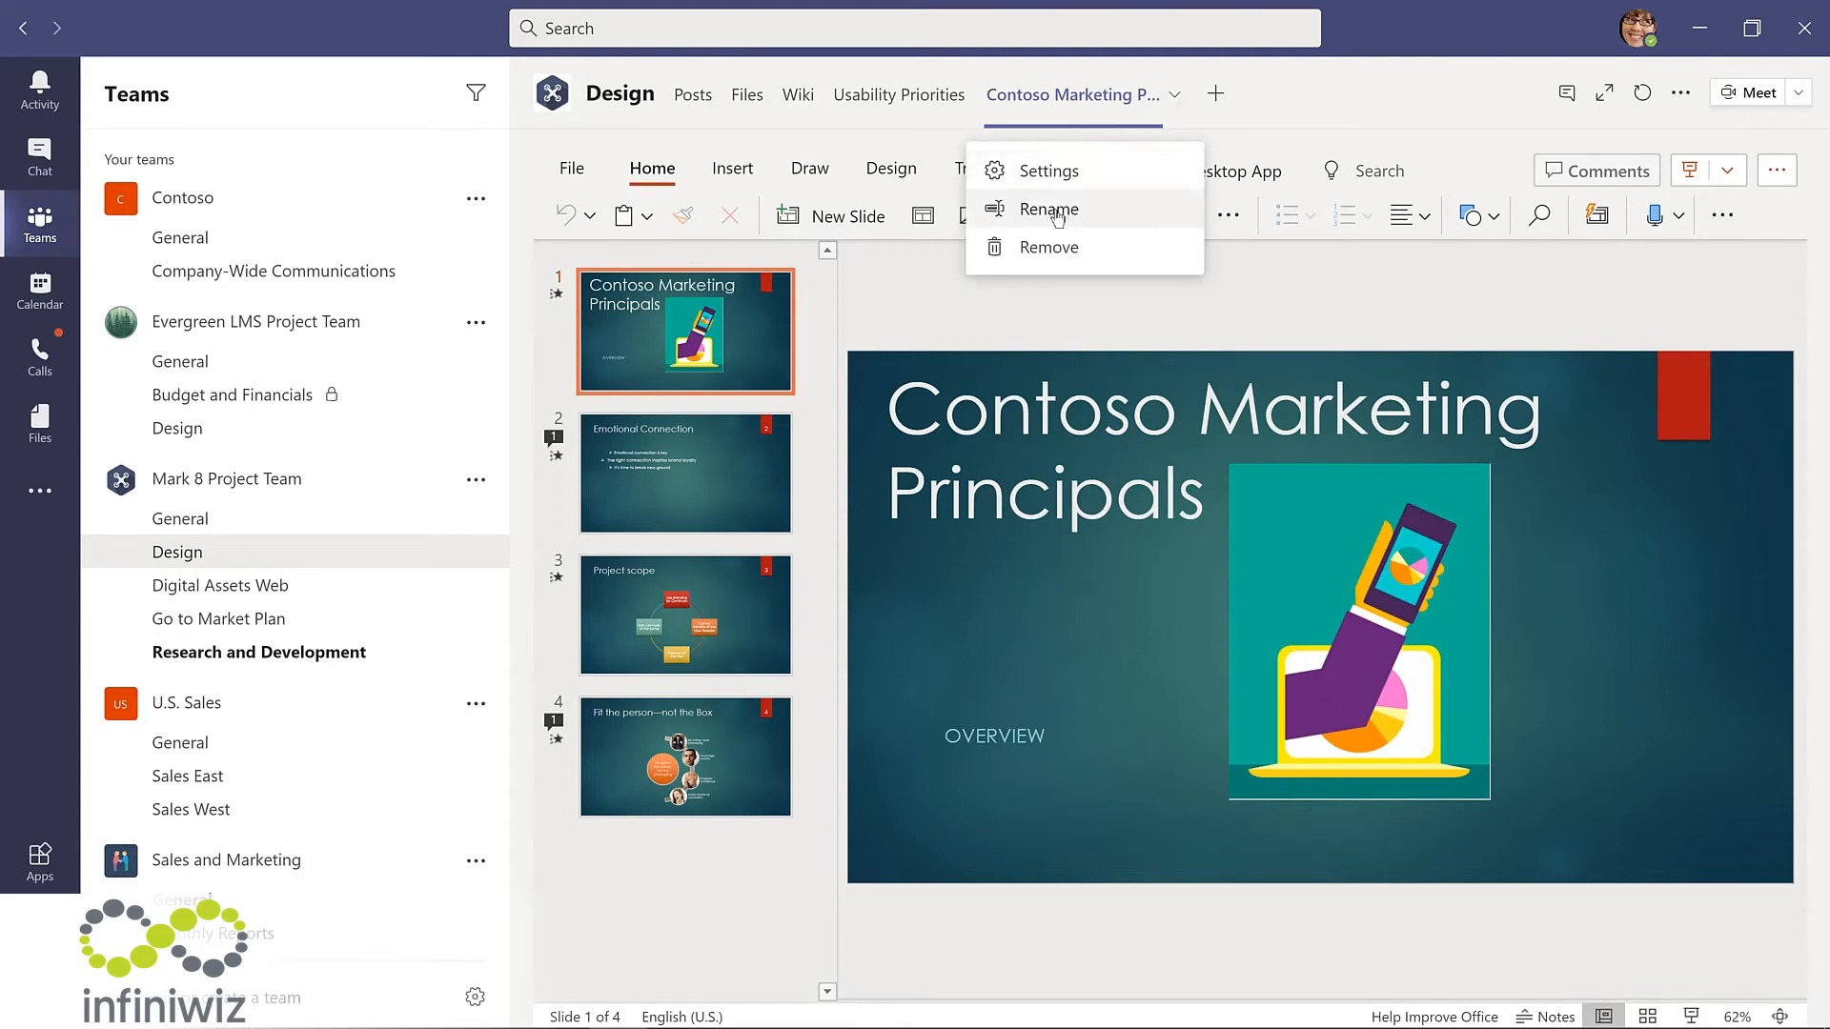
click(1050, 248)
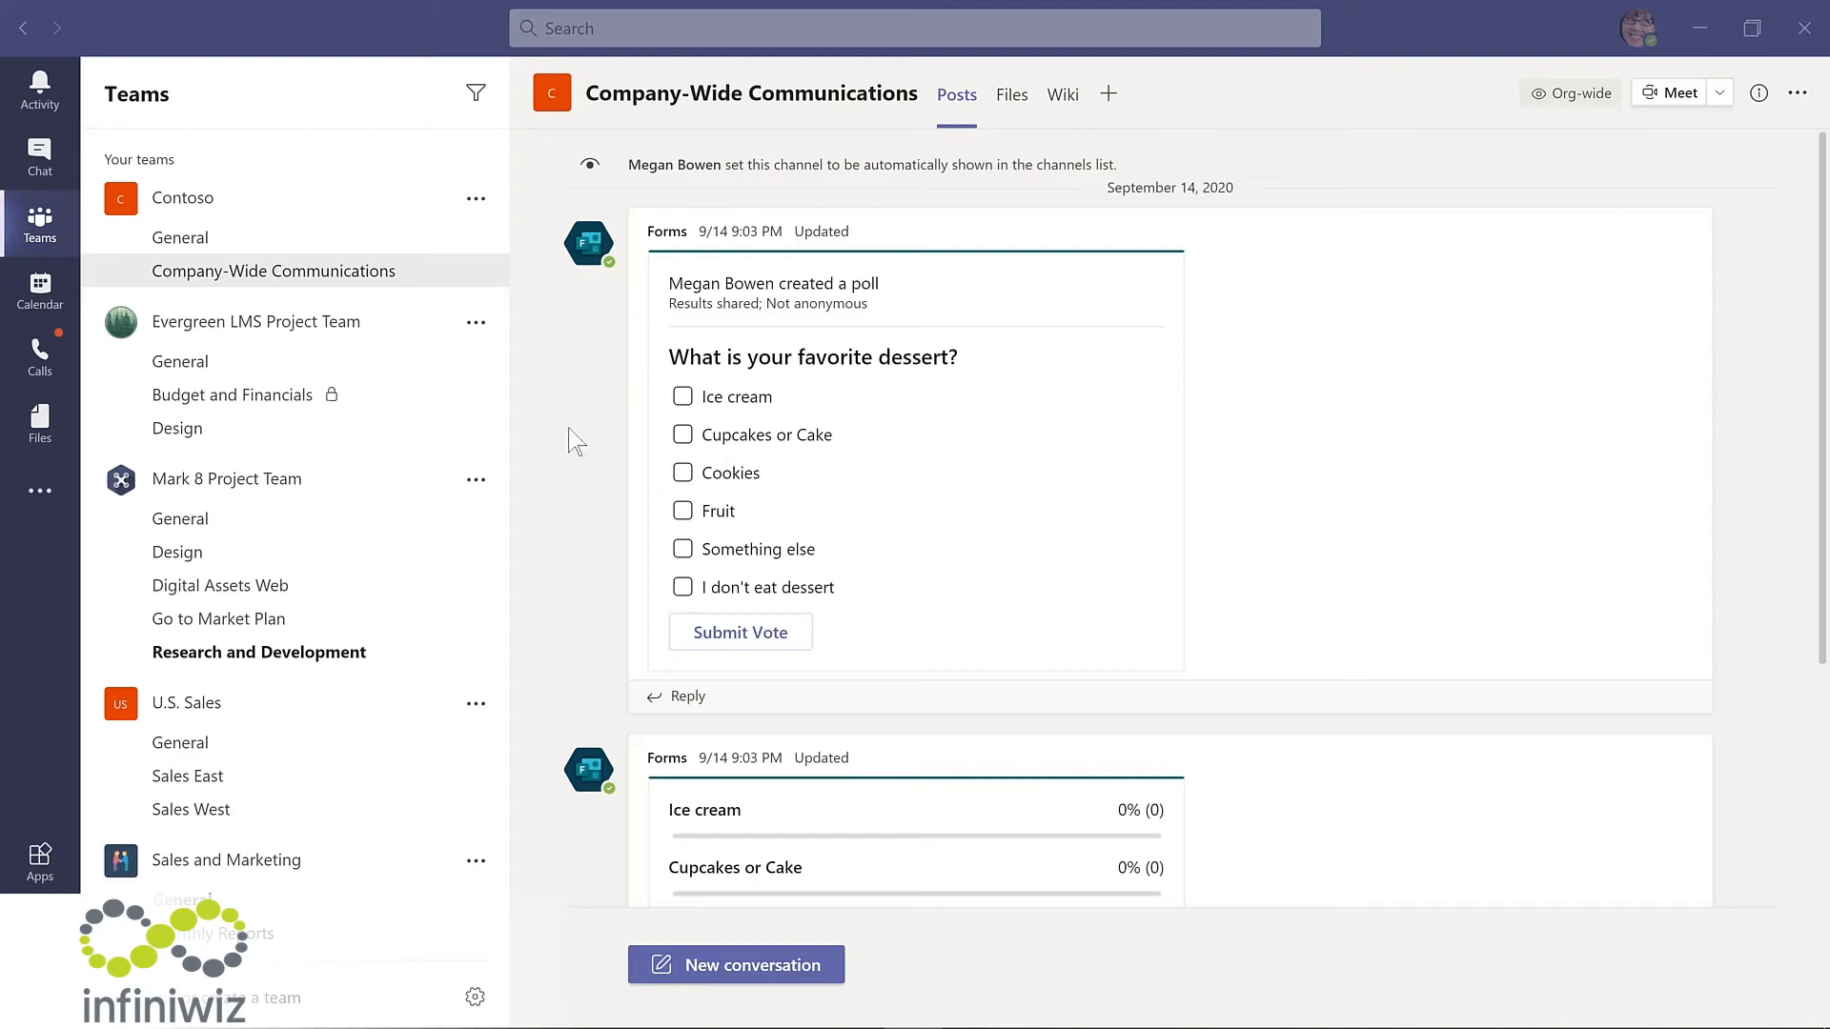
Step: Vote for Cupcakes or Cake, Ice cream and Cookies in the favorite dessert poll of the Company-Wide Communications channel
scroll(572, 444, down, 3)
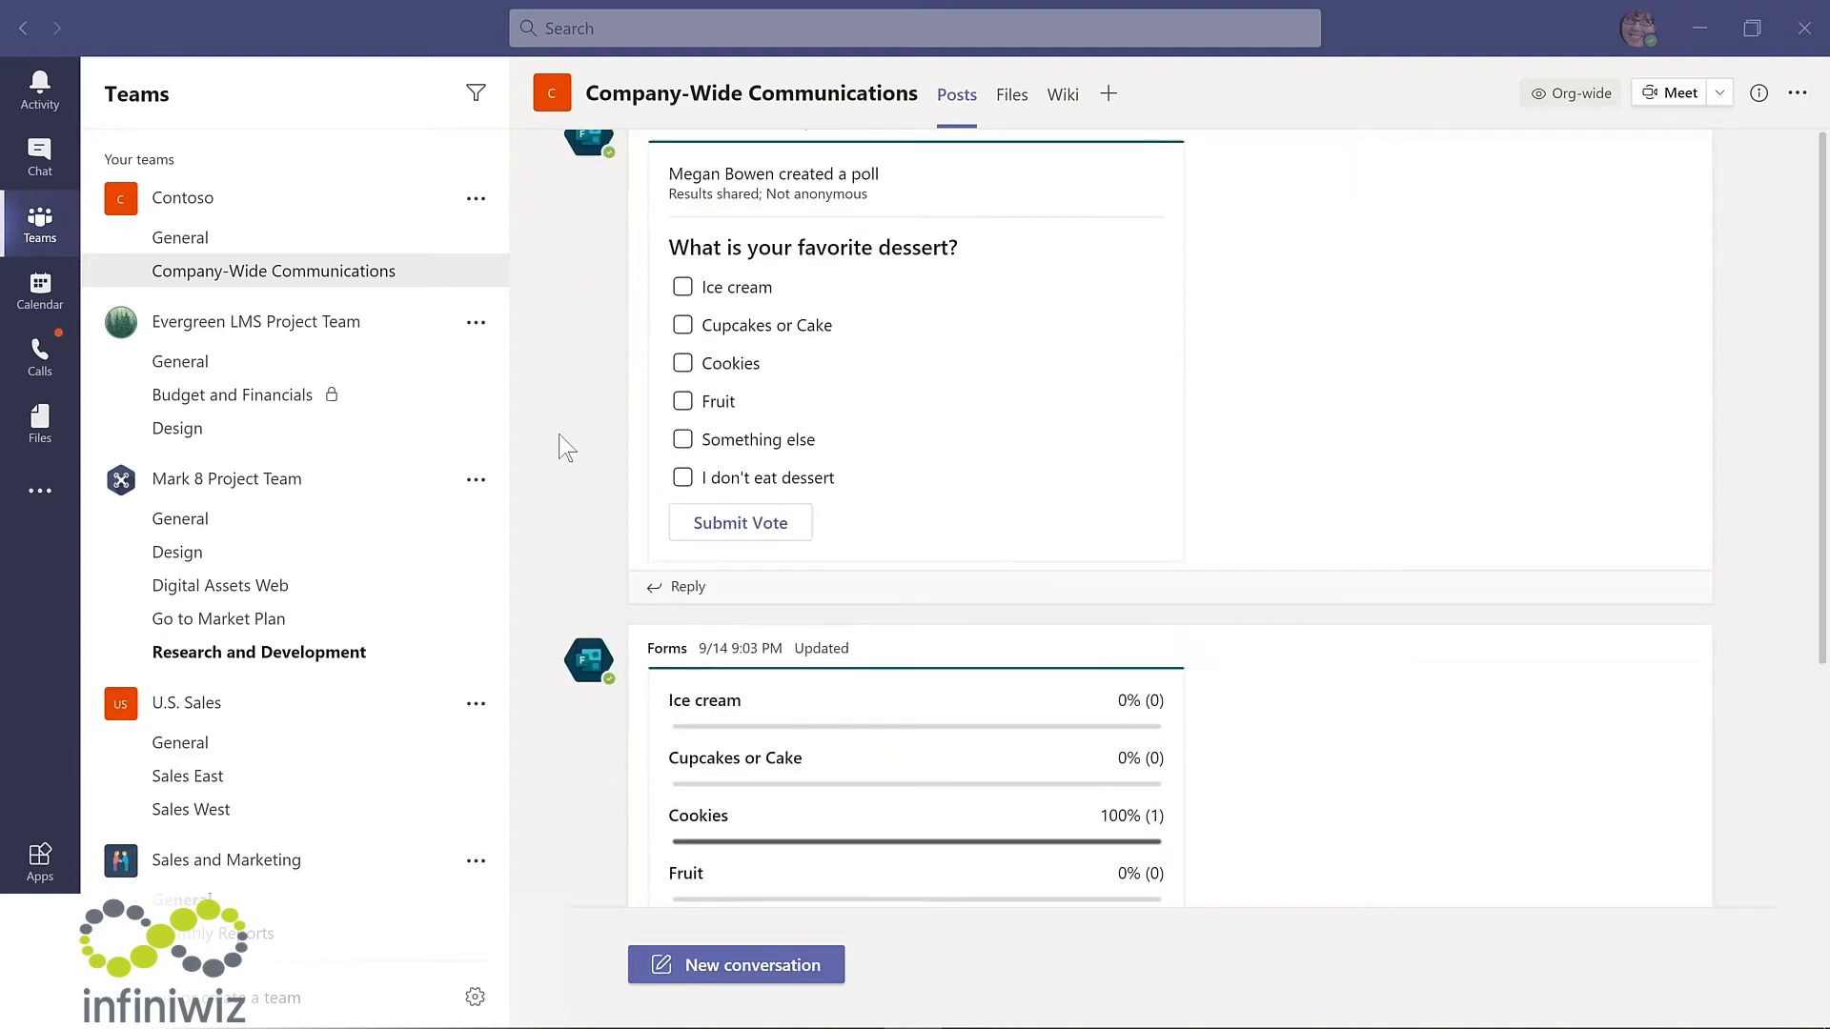
scroll(568, 448, down, 2)
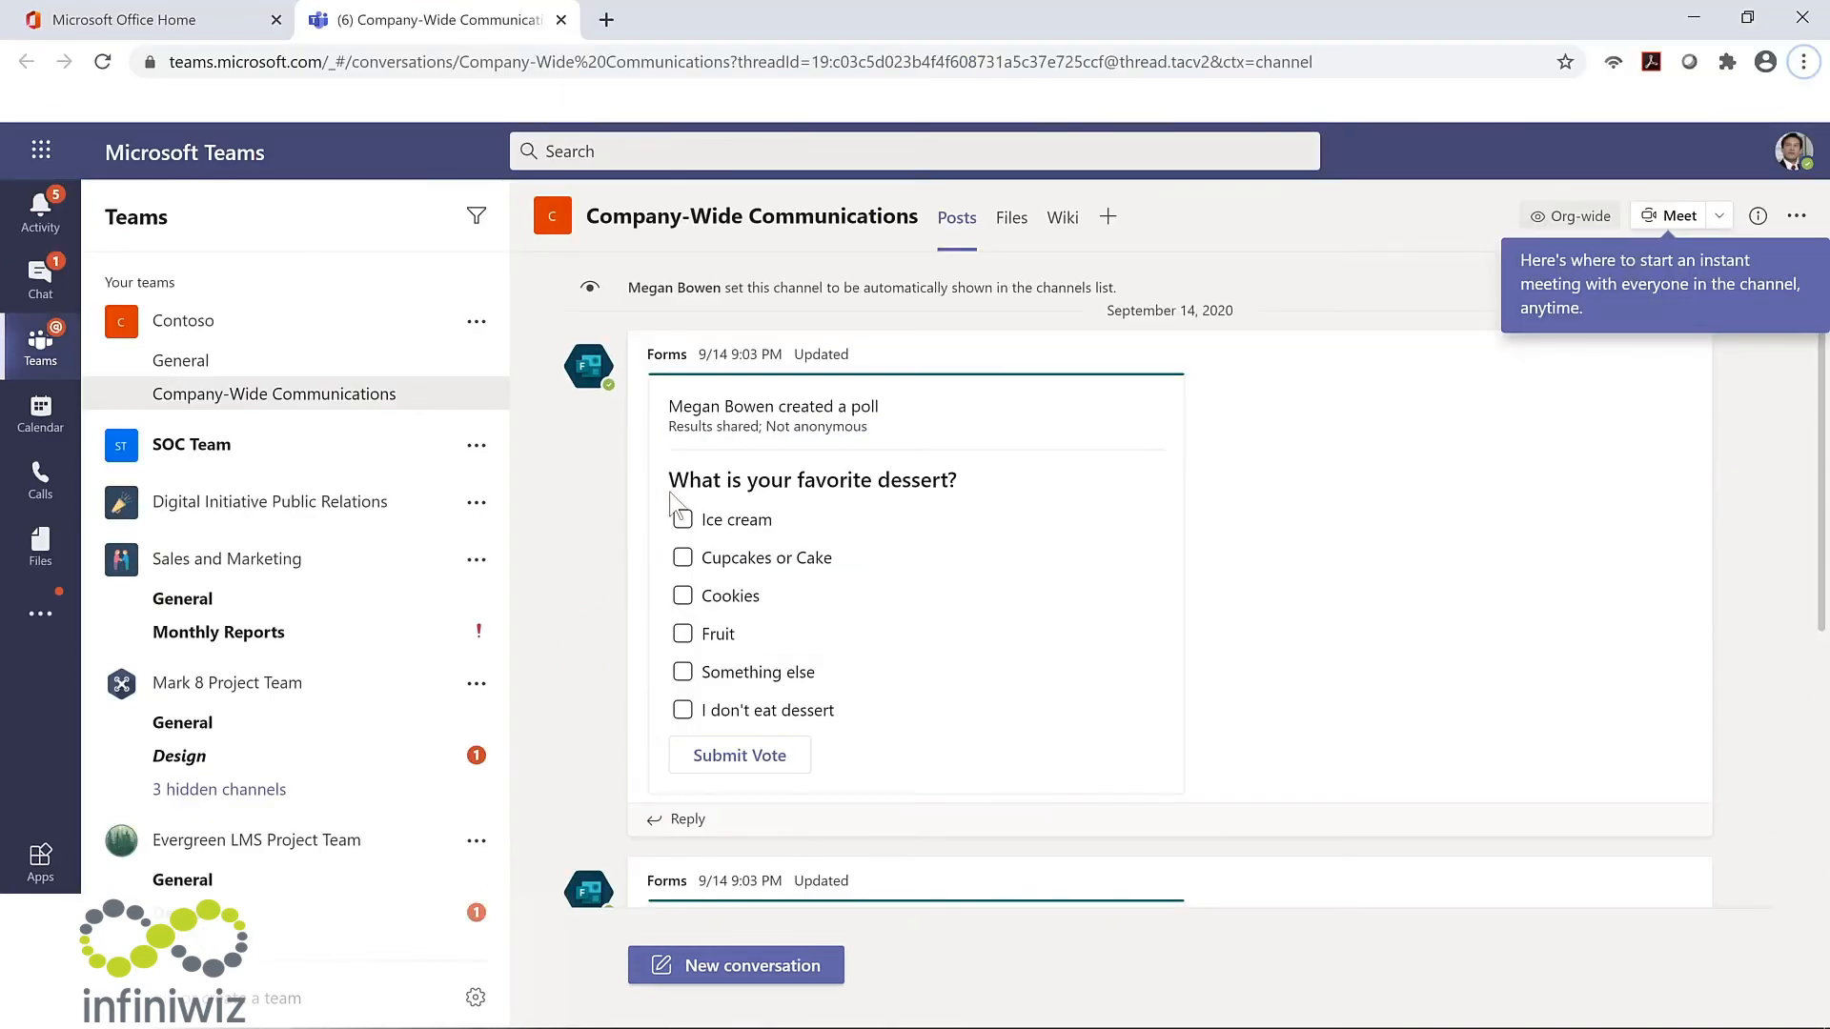
click(684, 559)
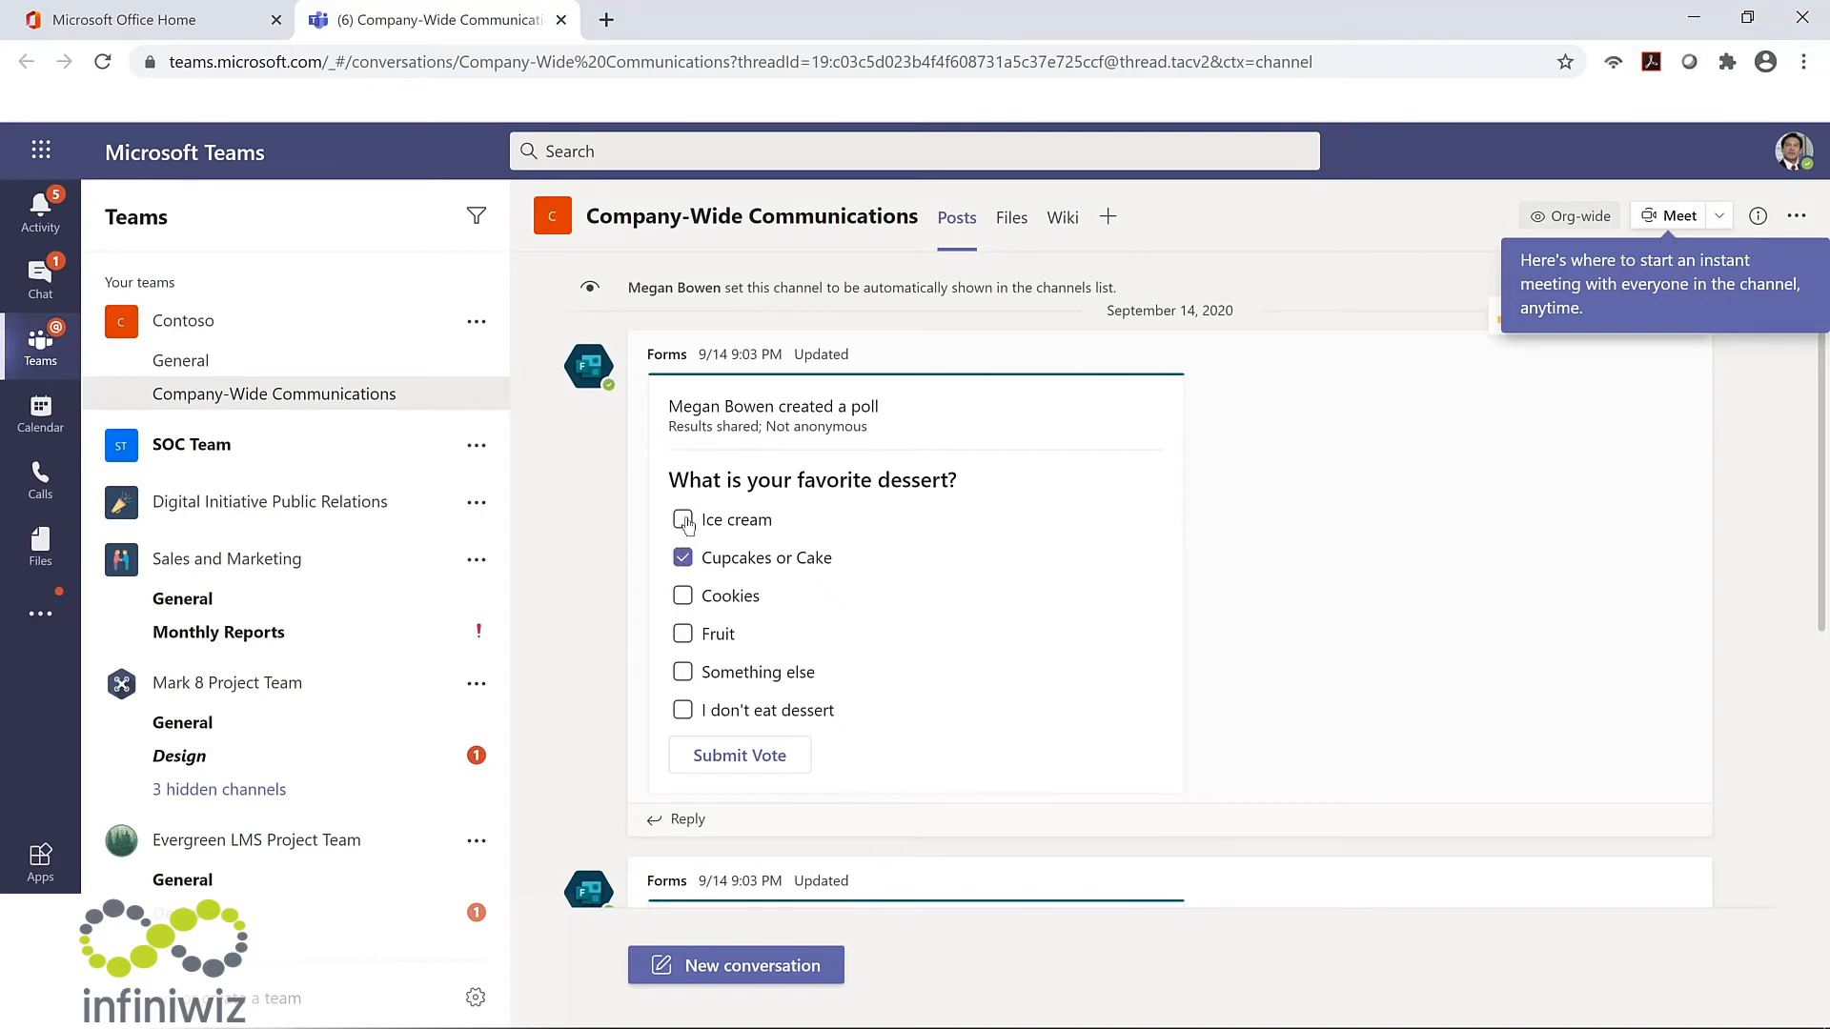
click(684, 523)
click(686, 597)
click(742, 758)
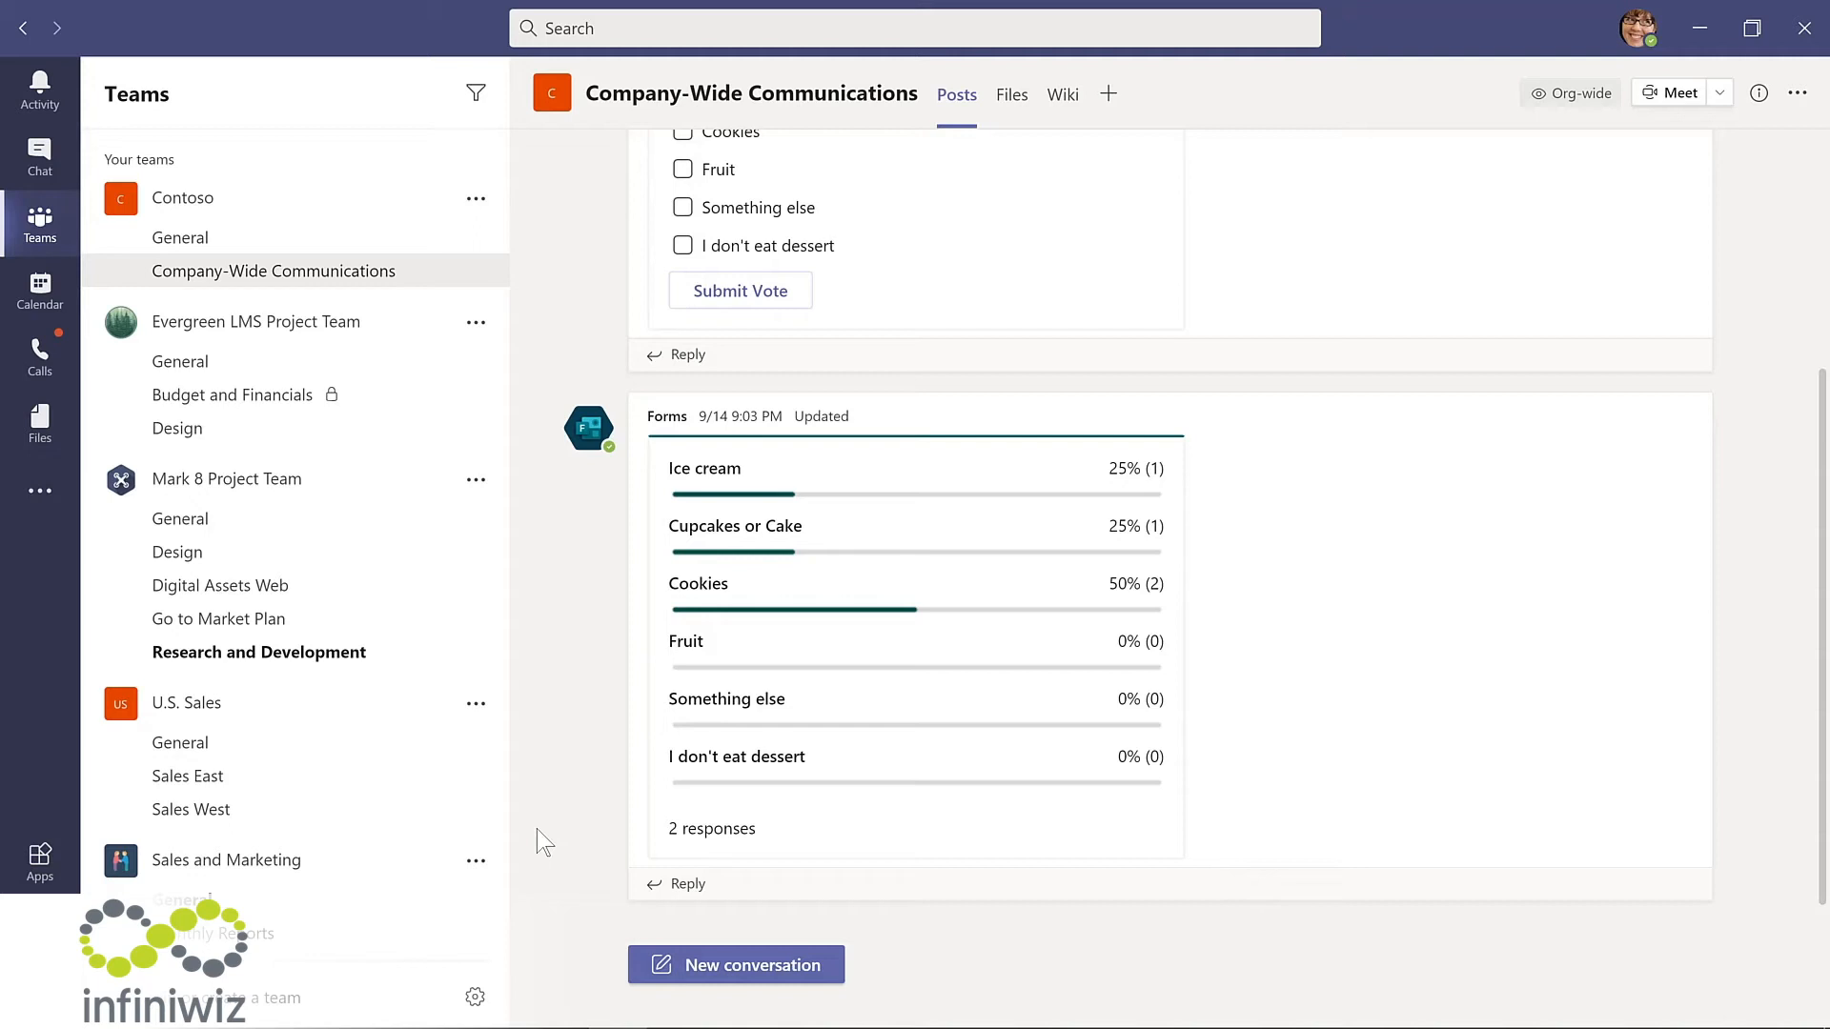
Step: Start a Forms poll in a new conversation of the Company-Wide Communications channel with the question "How much do you like Microsoft Teams?"
click(745, 965)
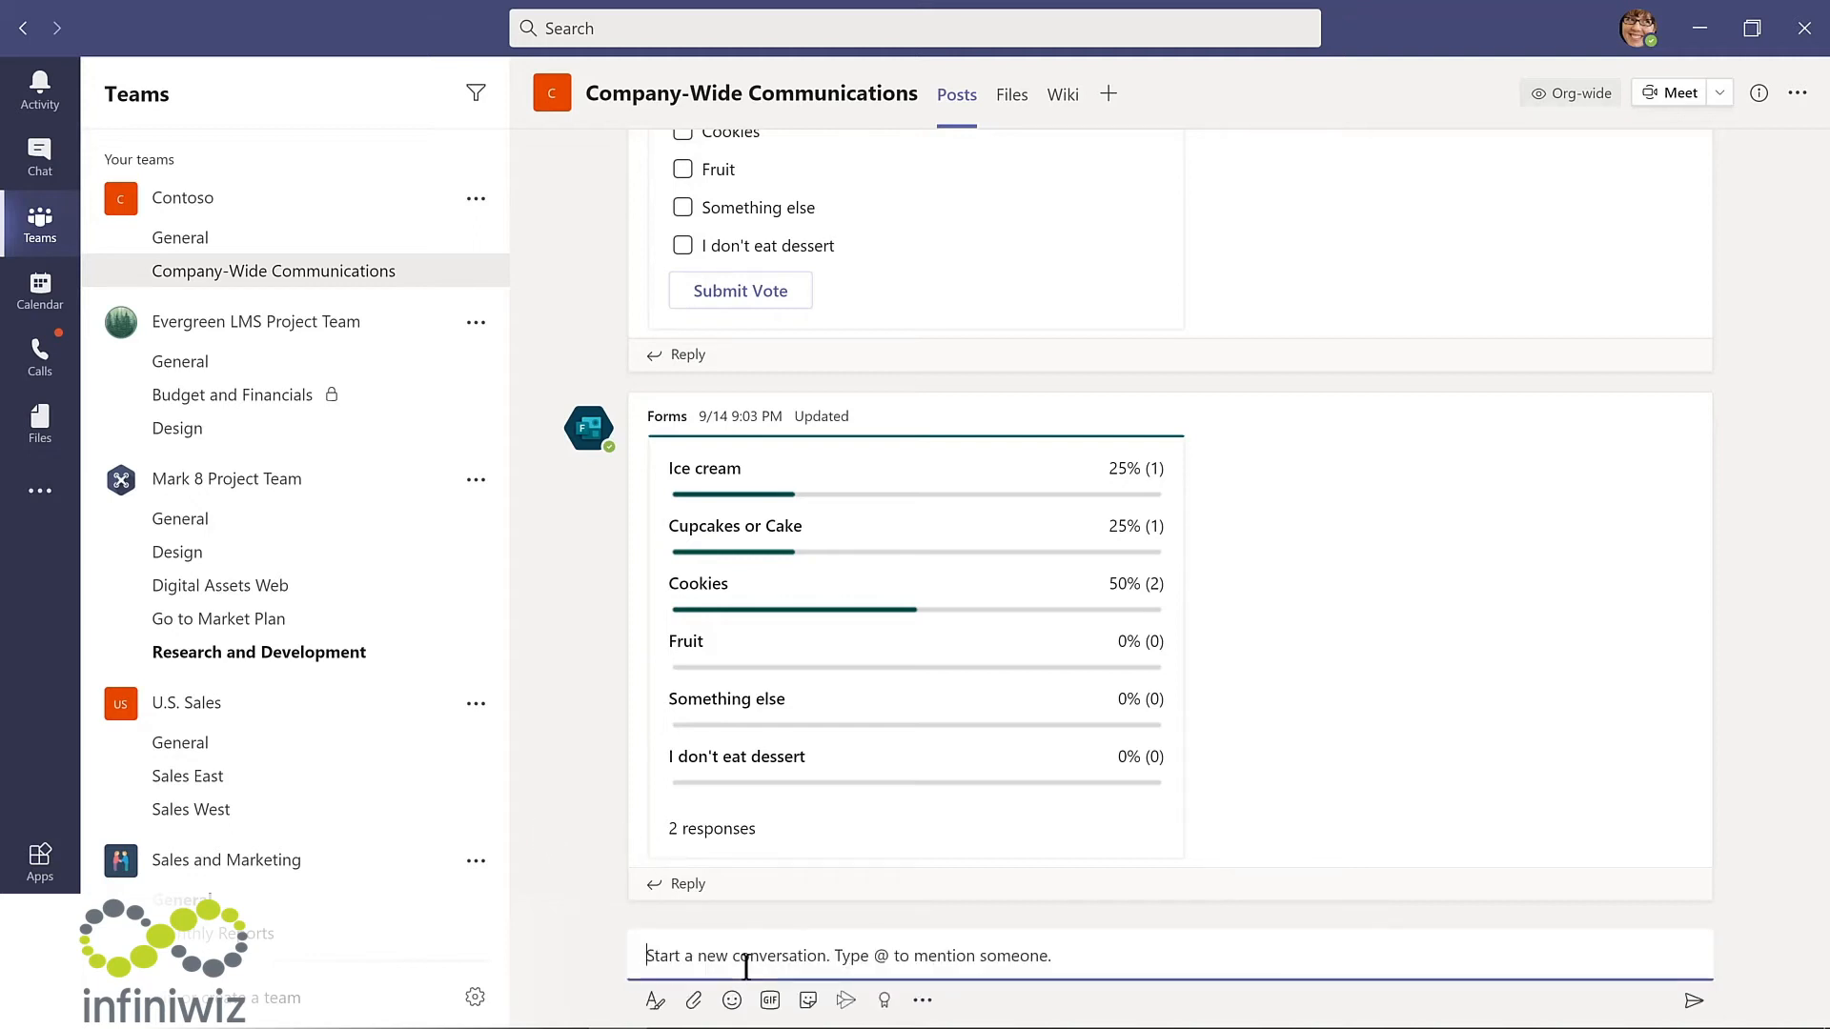
click(921, 1001)
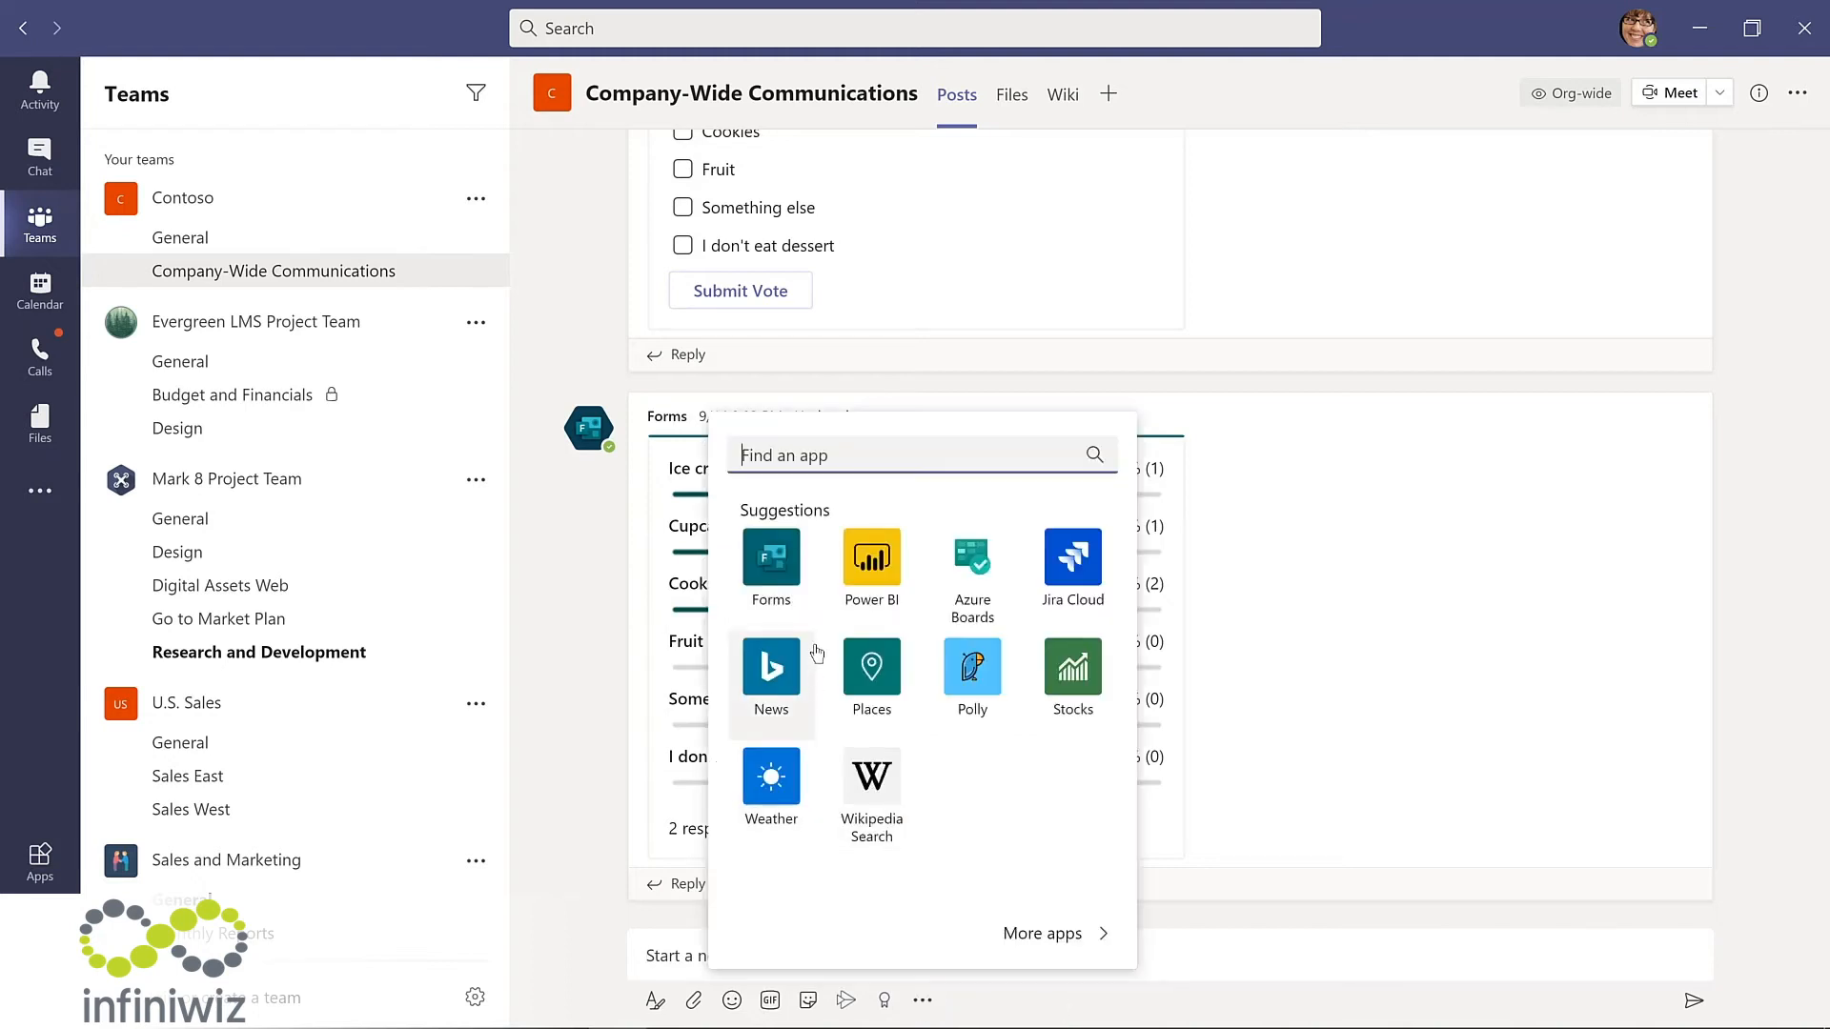
click(774, 562)
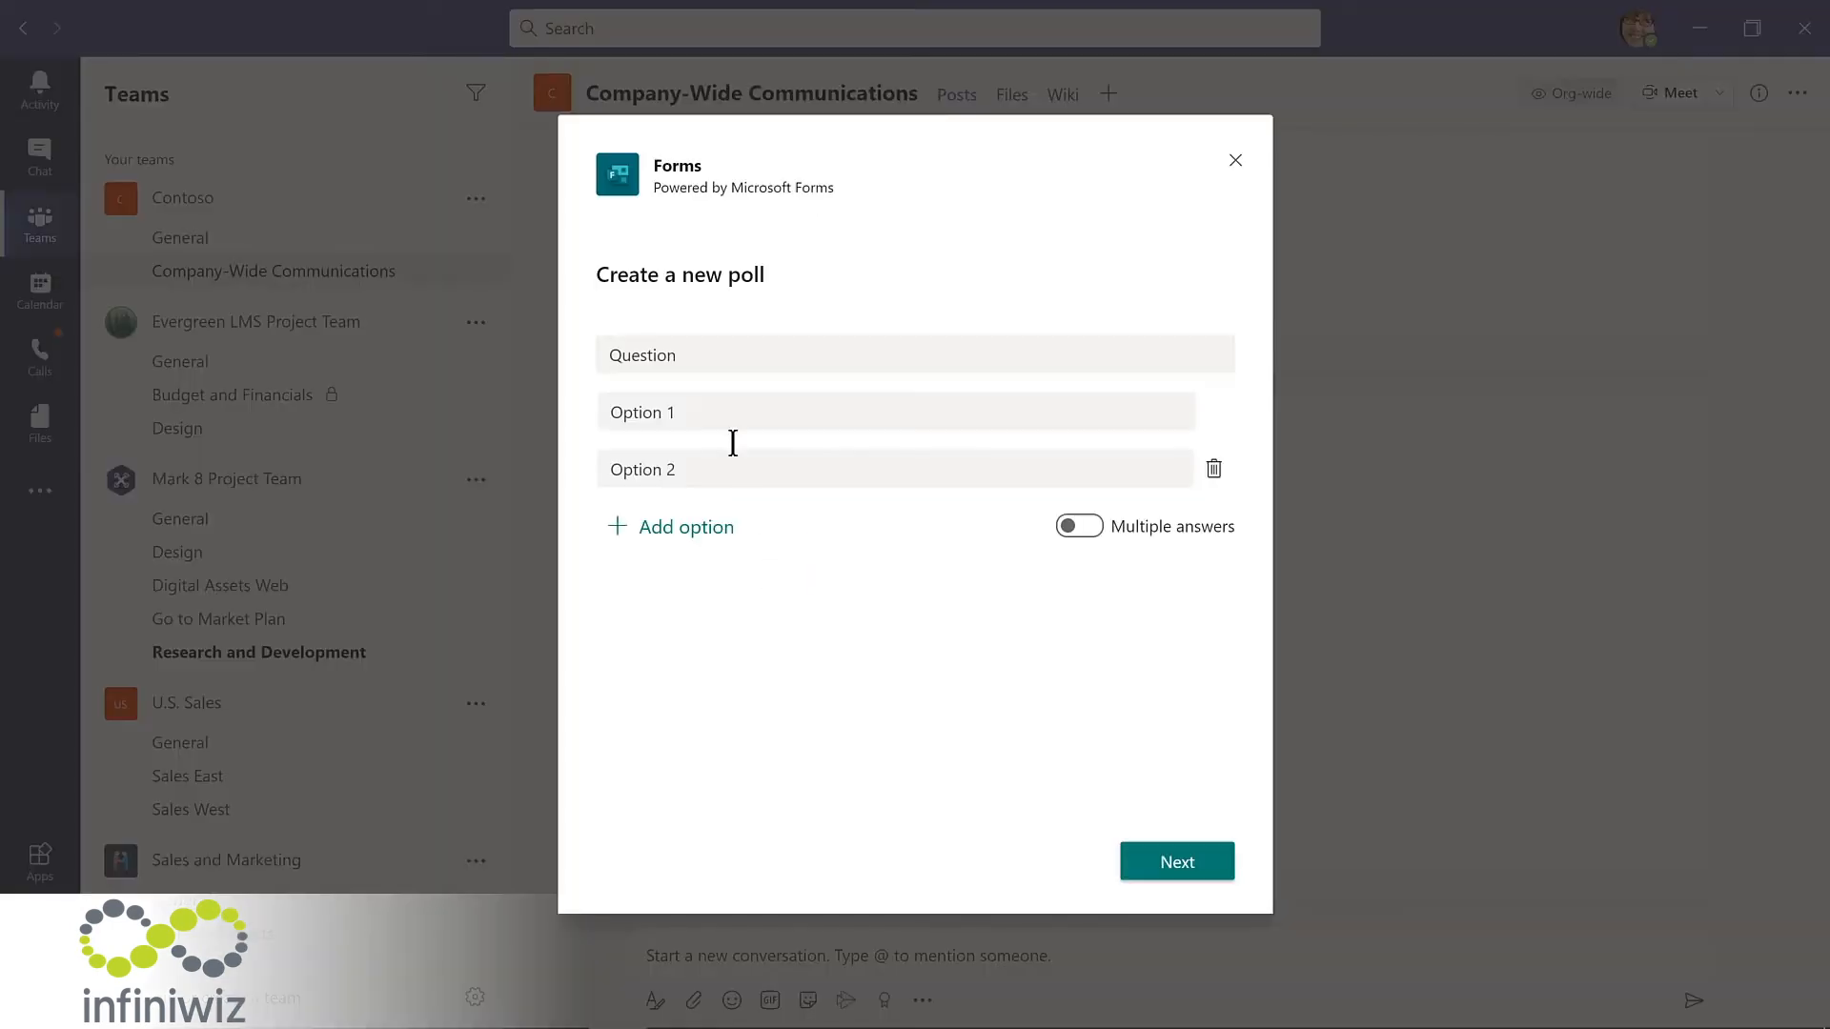
click(698, 353)
double_click(698, 352)
text(Ho)
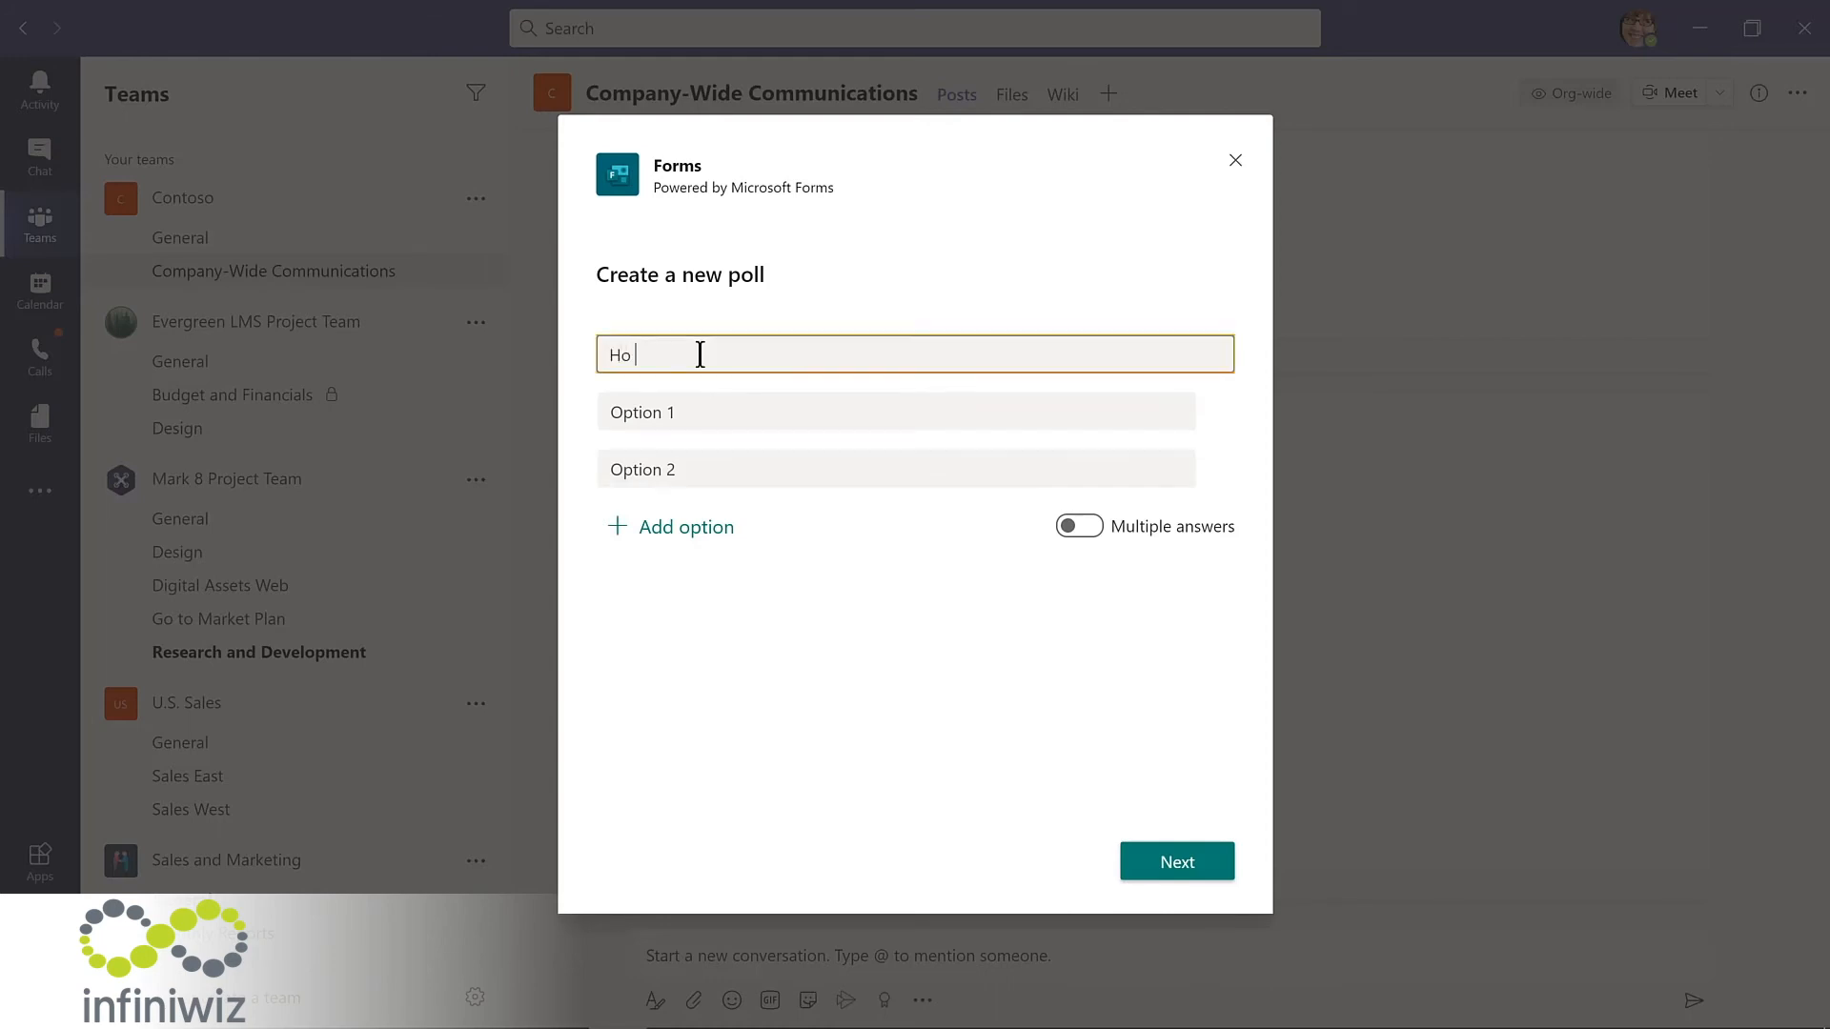
text(w much do you like Microsoft Teams?)
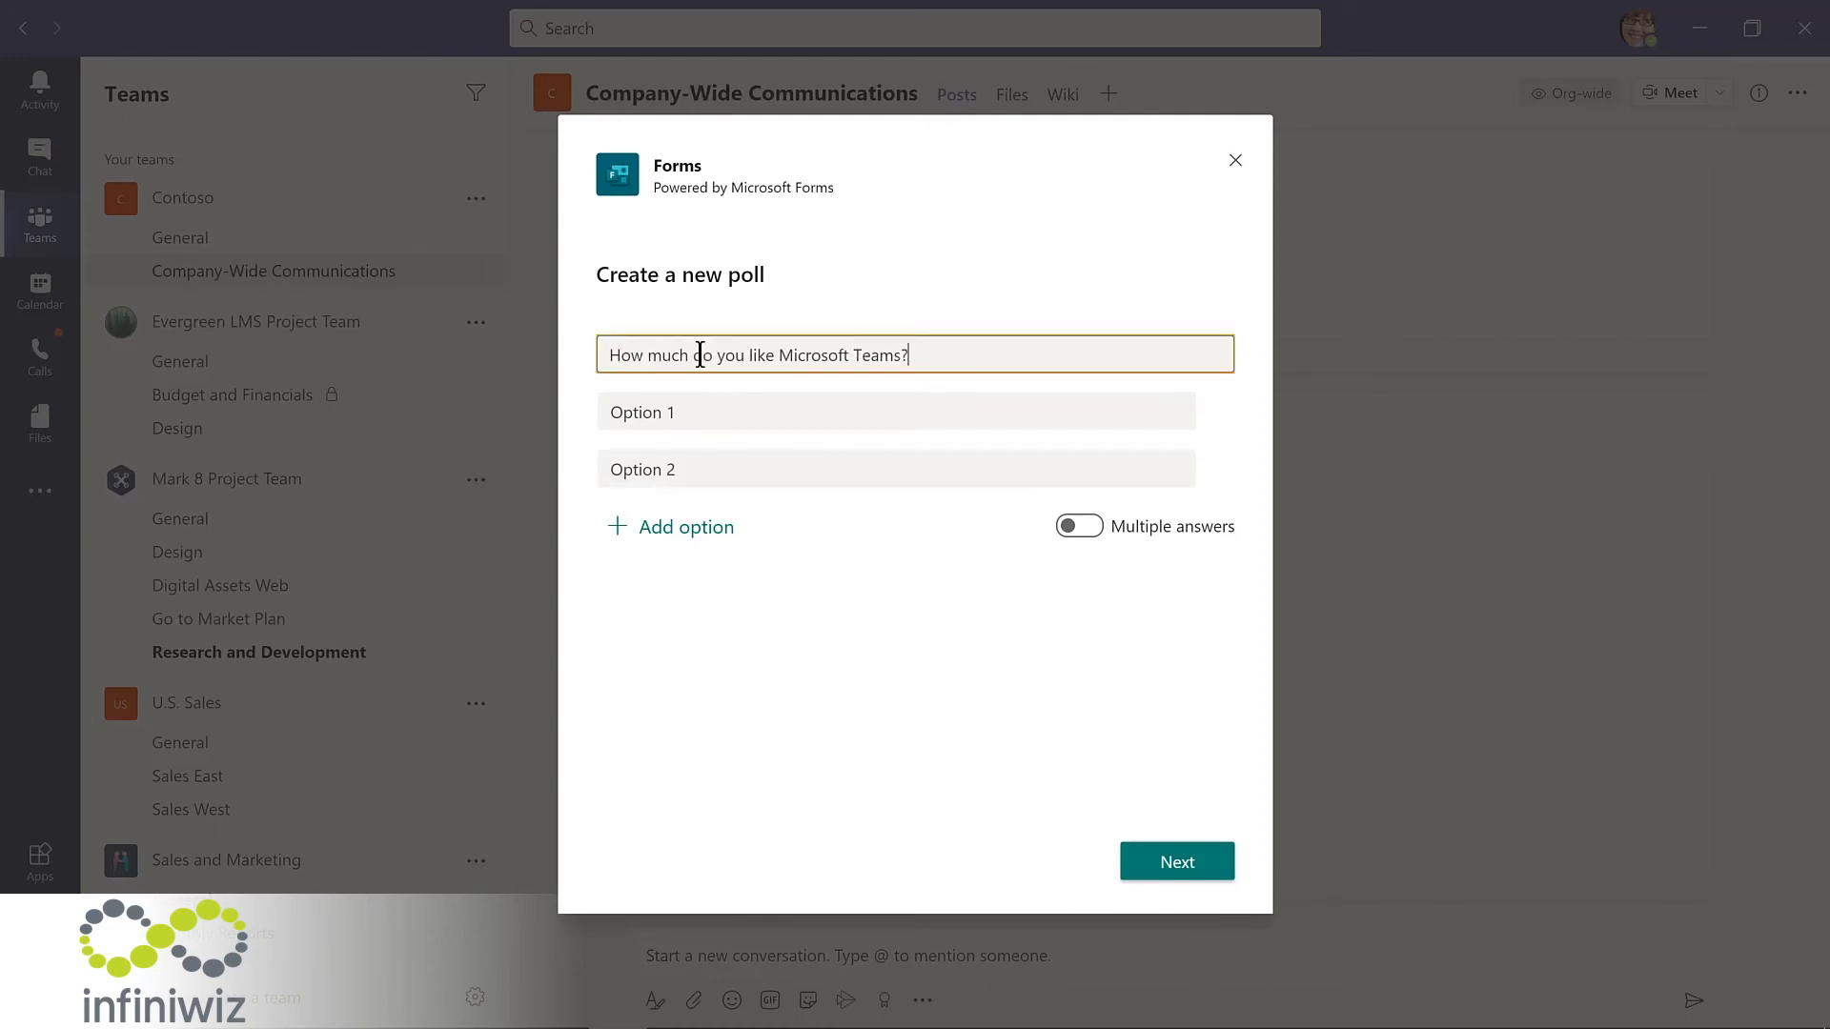
Step: Give the poll the options "Teams is amazing!" and "Such a big time saver!" and send it to the channel
key(Tab)
text(Teams is amazing!)
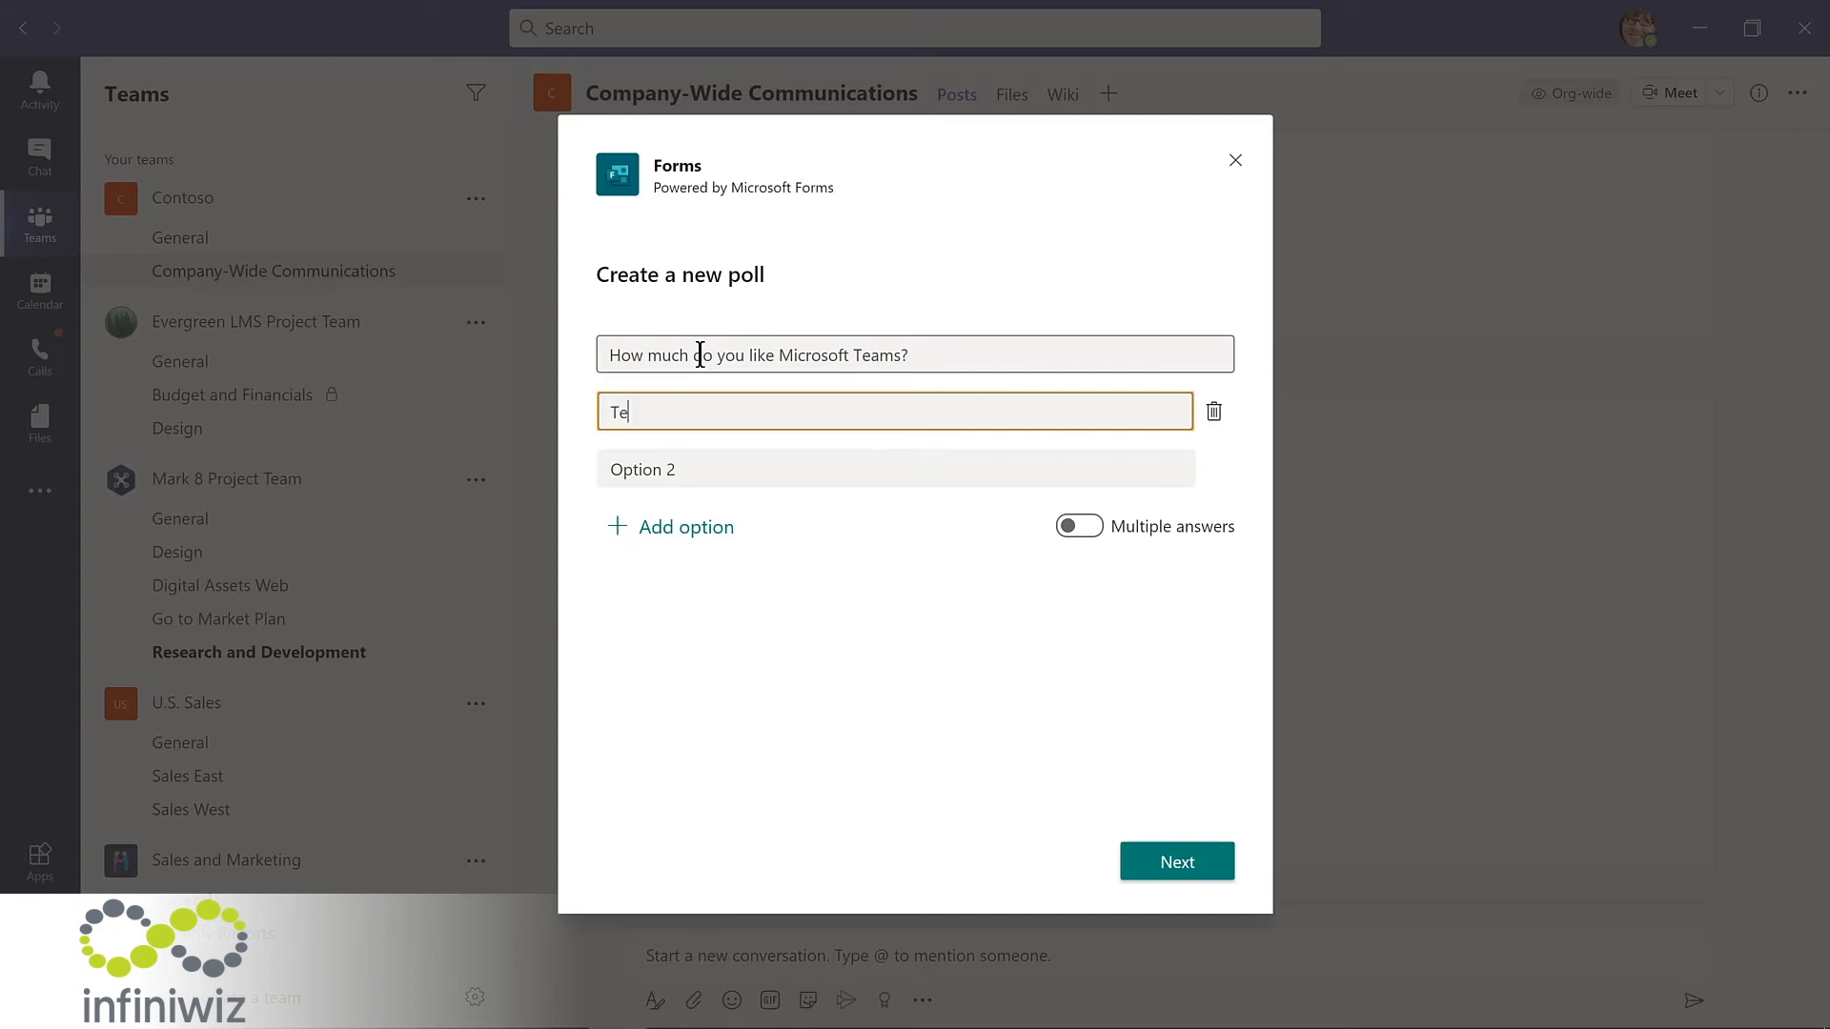
key(Tab)
key(Tab)
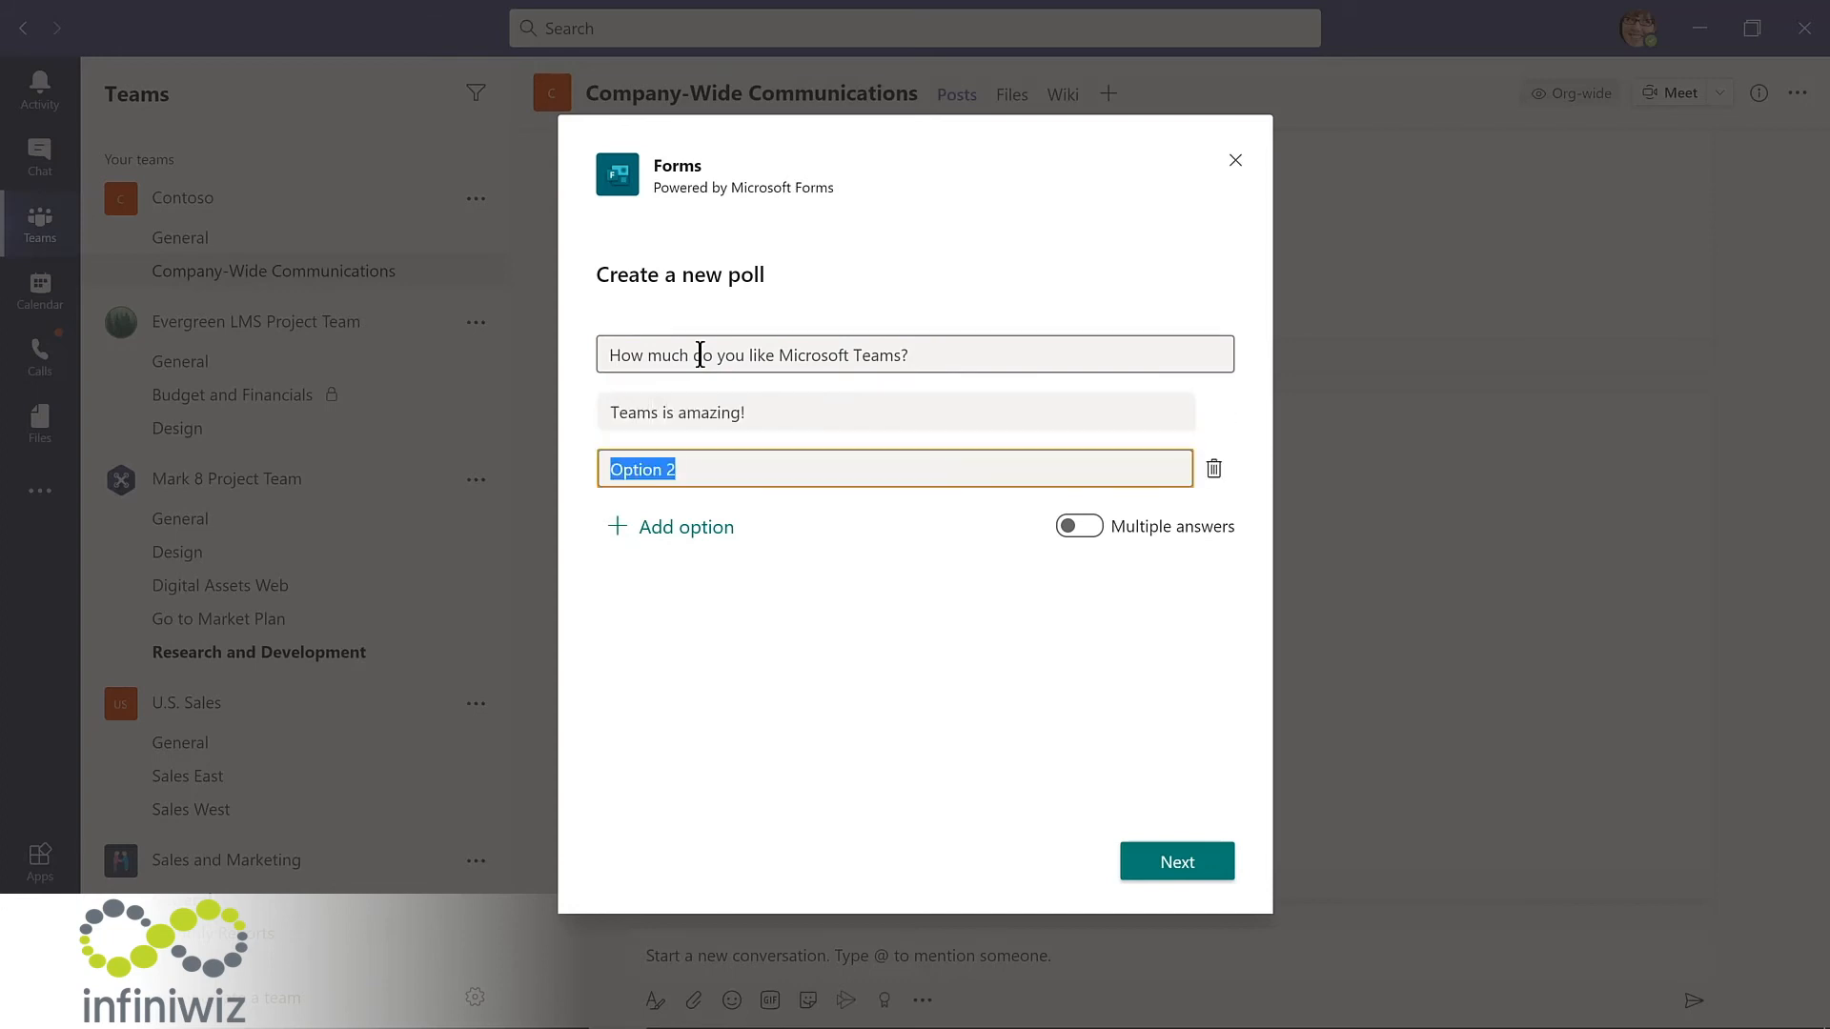
text(Such a big time saver!)
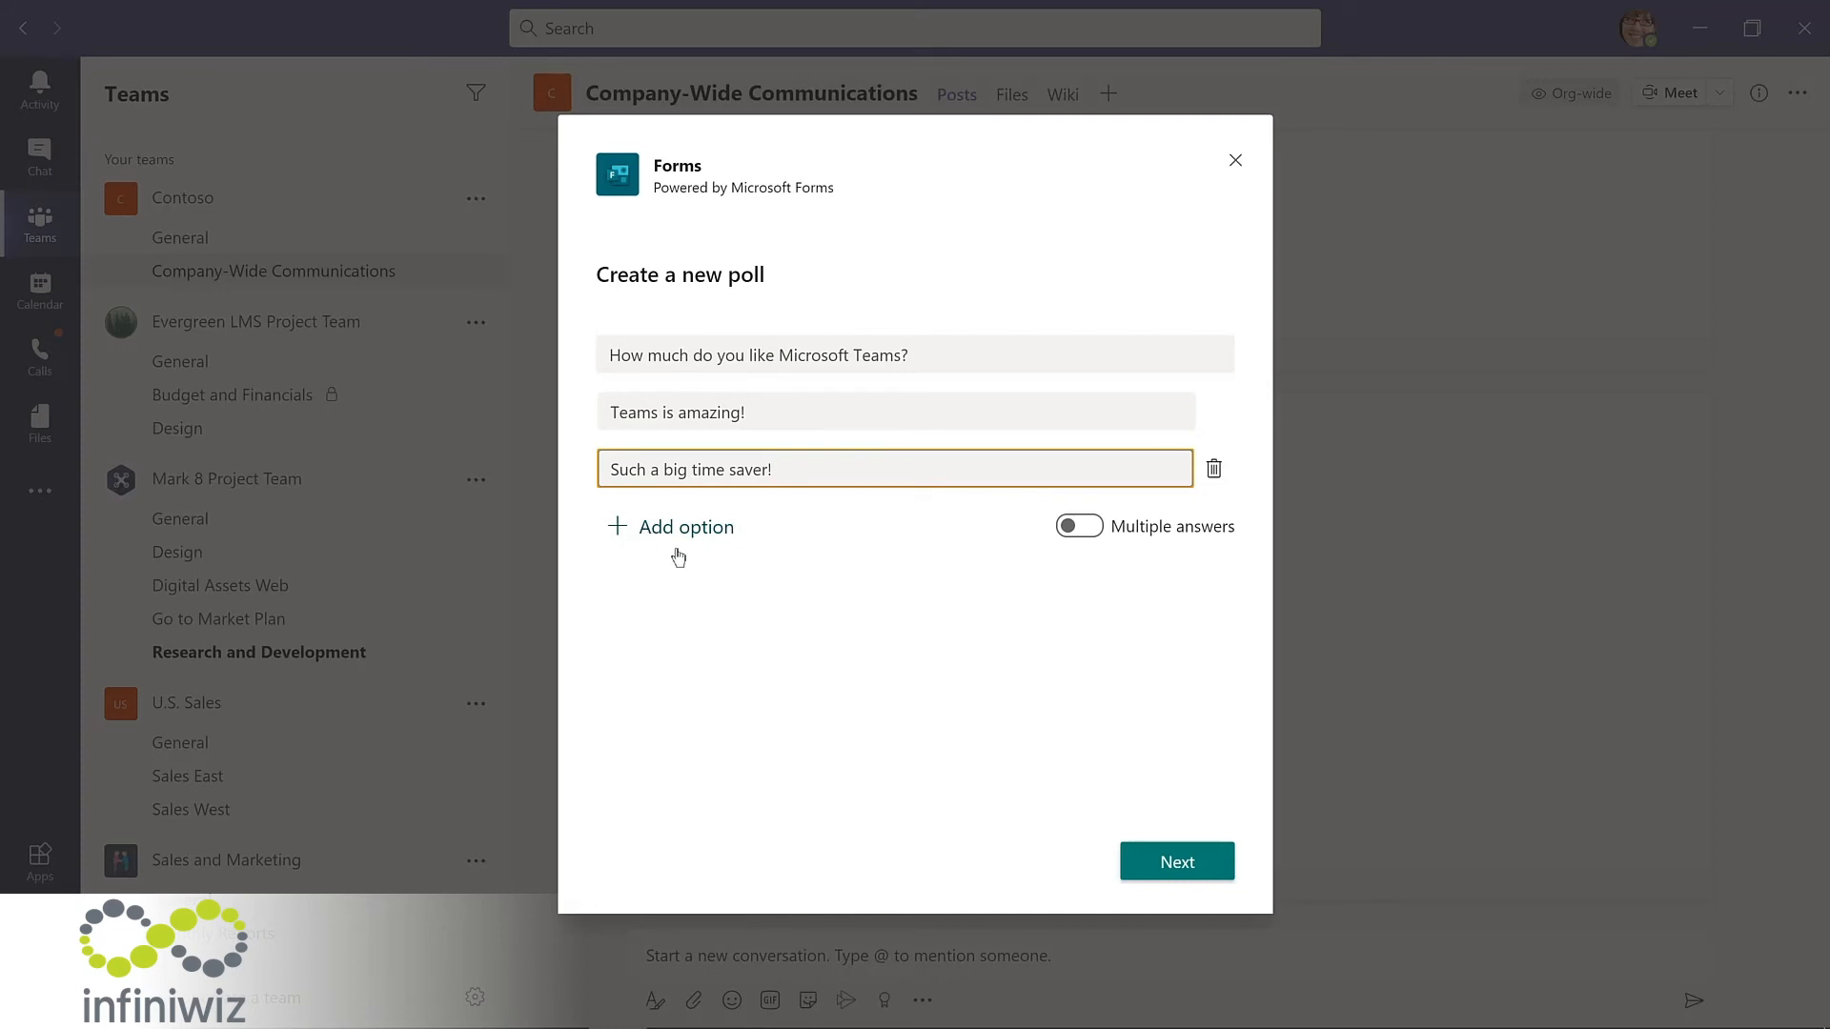
click(1126, 851)
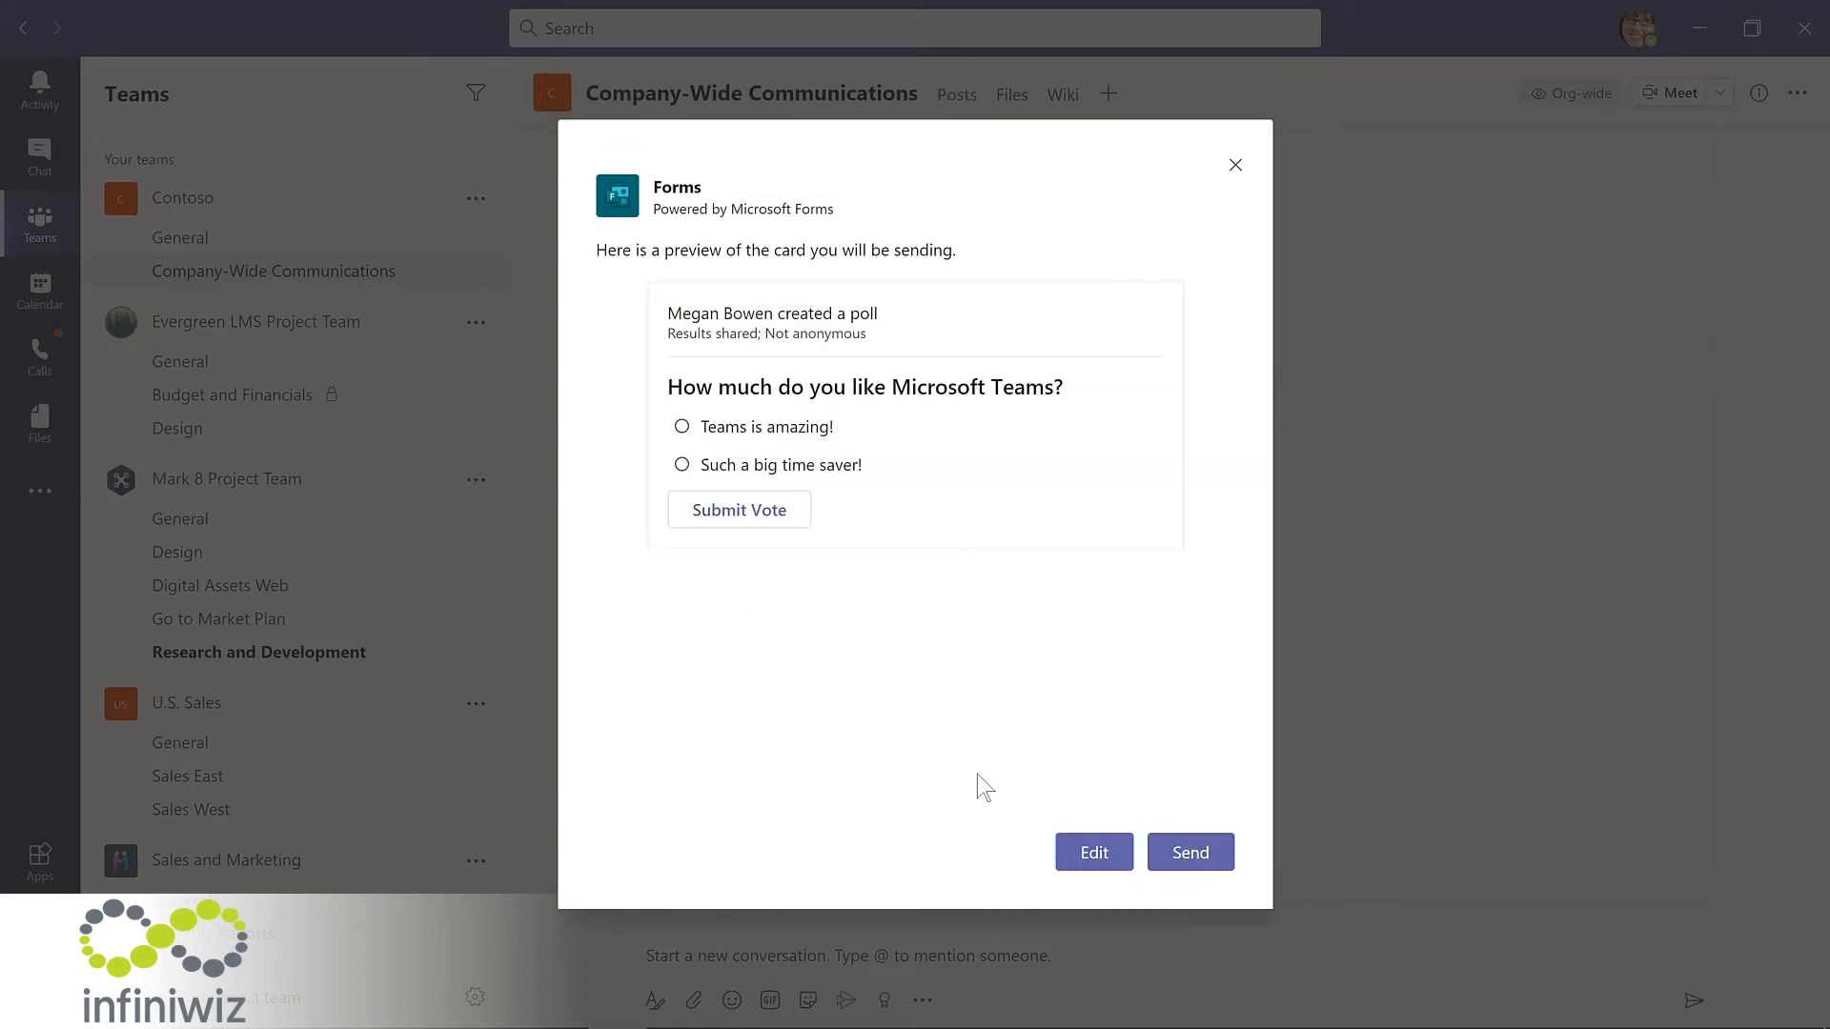
click(1192, 861)
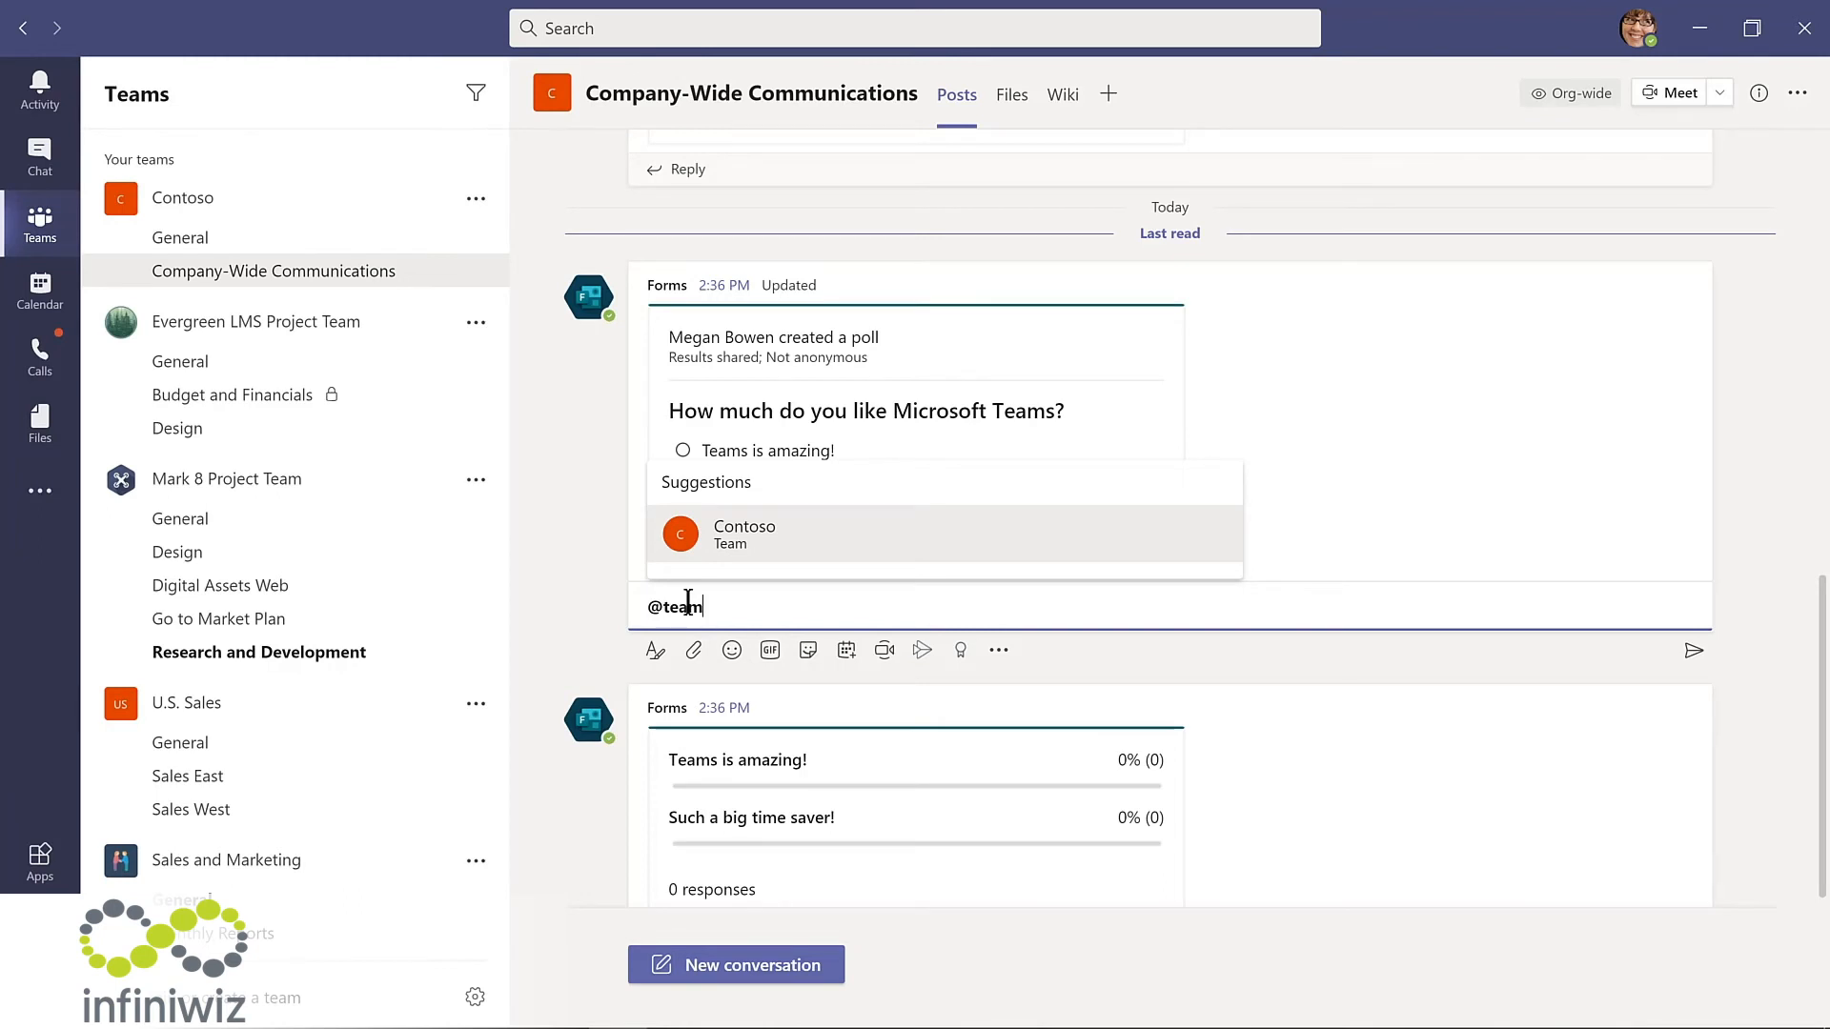
Step: Reply to the Microsoft Teams poll by mentioning the Contoso team with the message "Please complete this poll by Friday!"
key(Return)
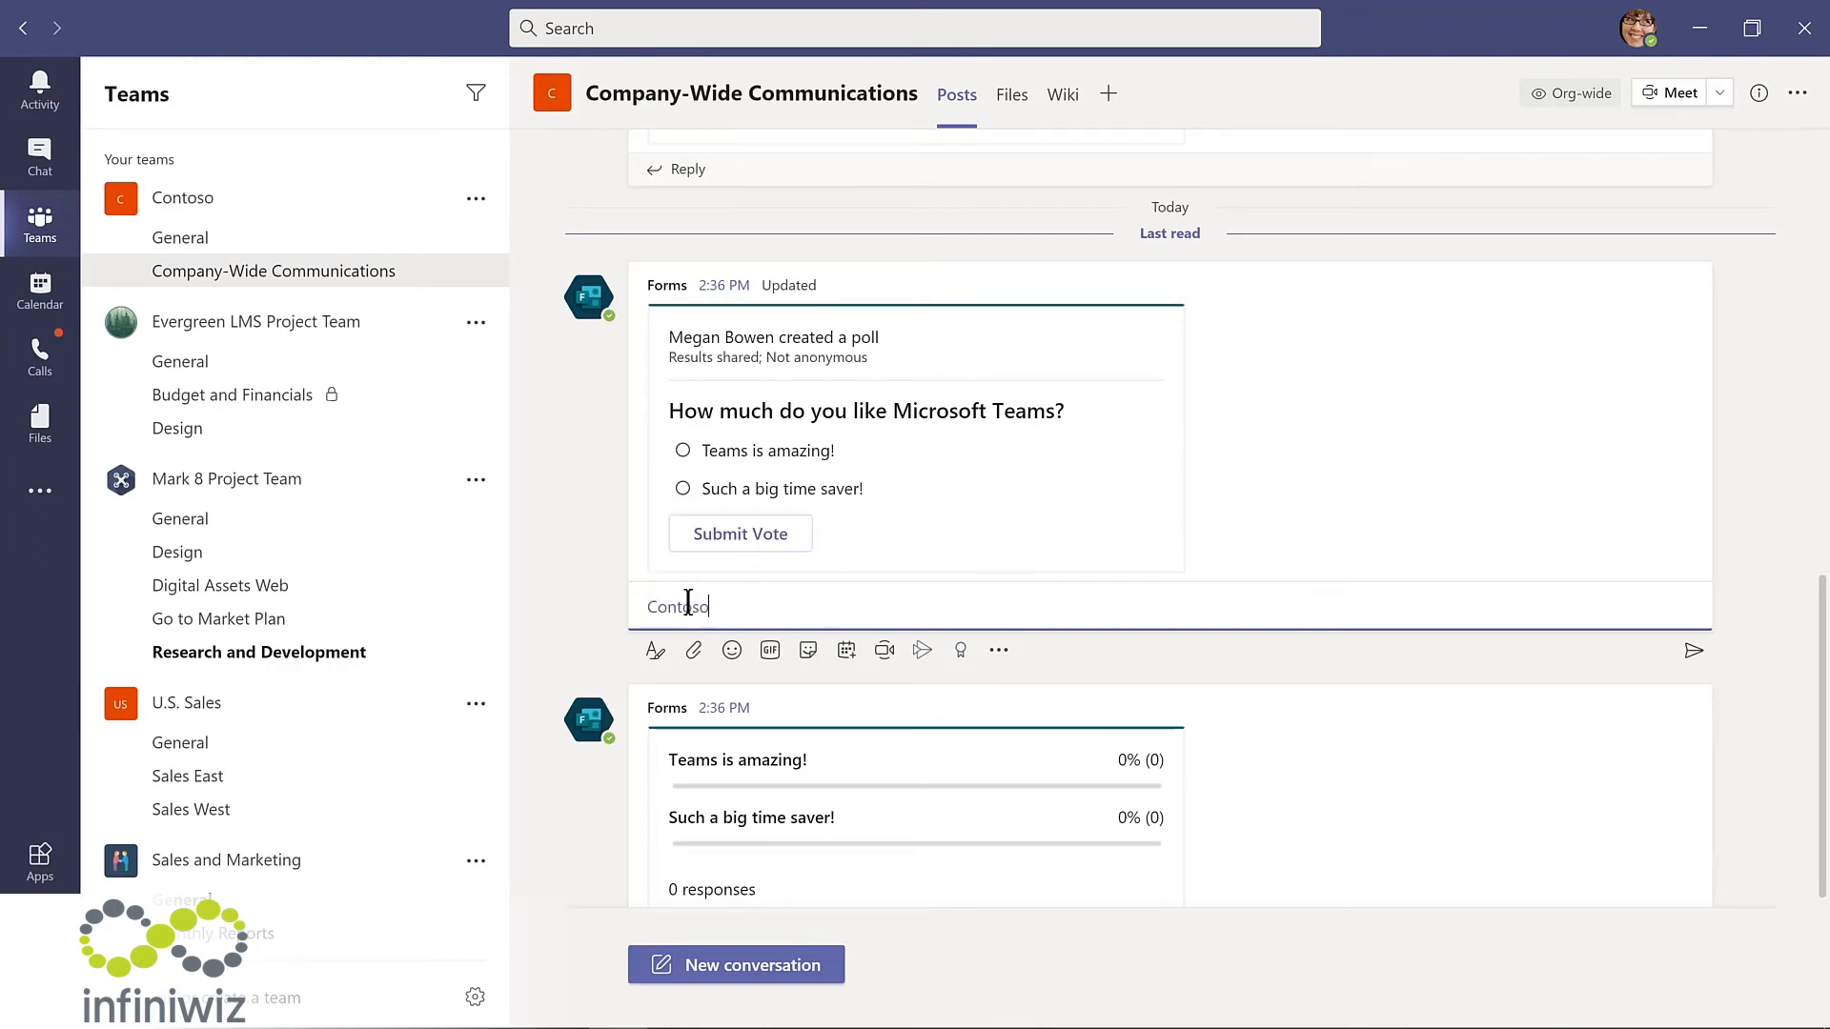
text(Please complete this poll by Friday!)
key(Return)
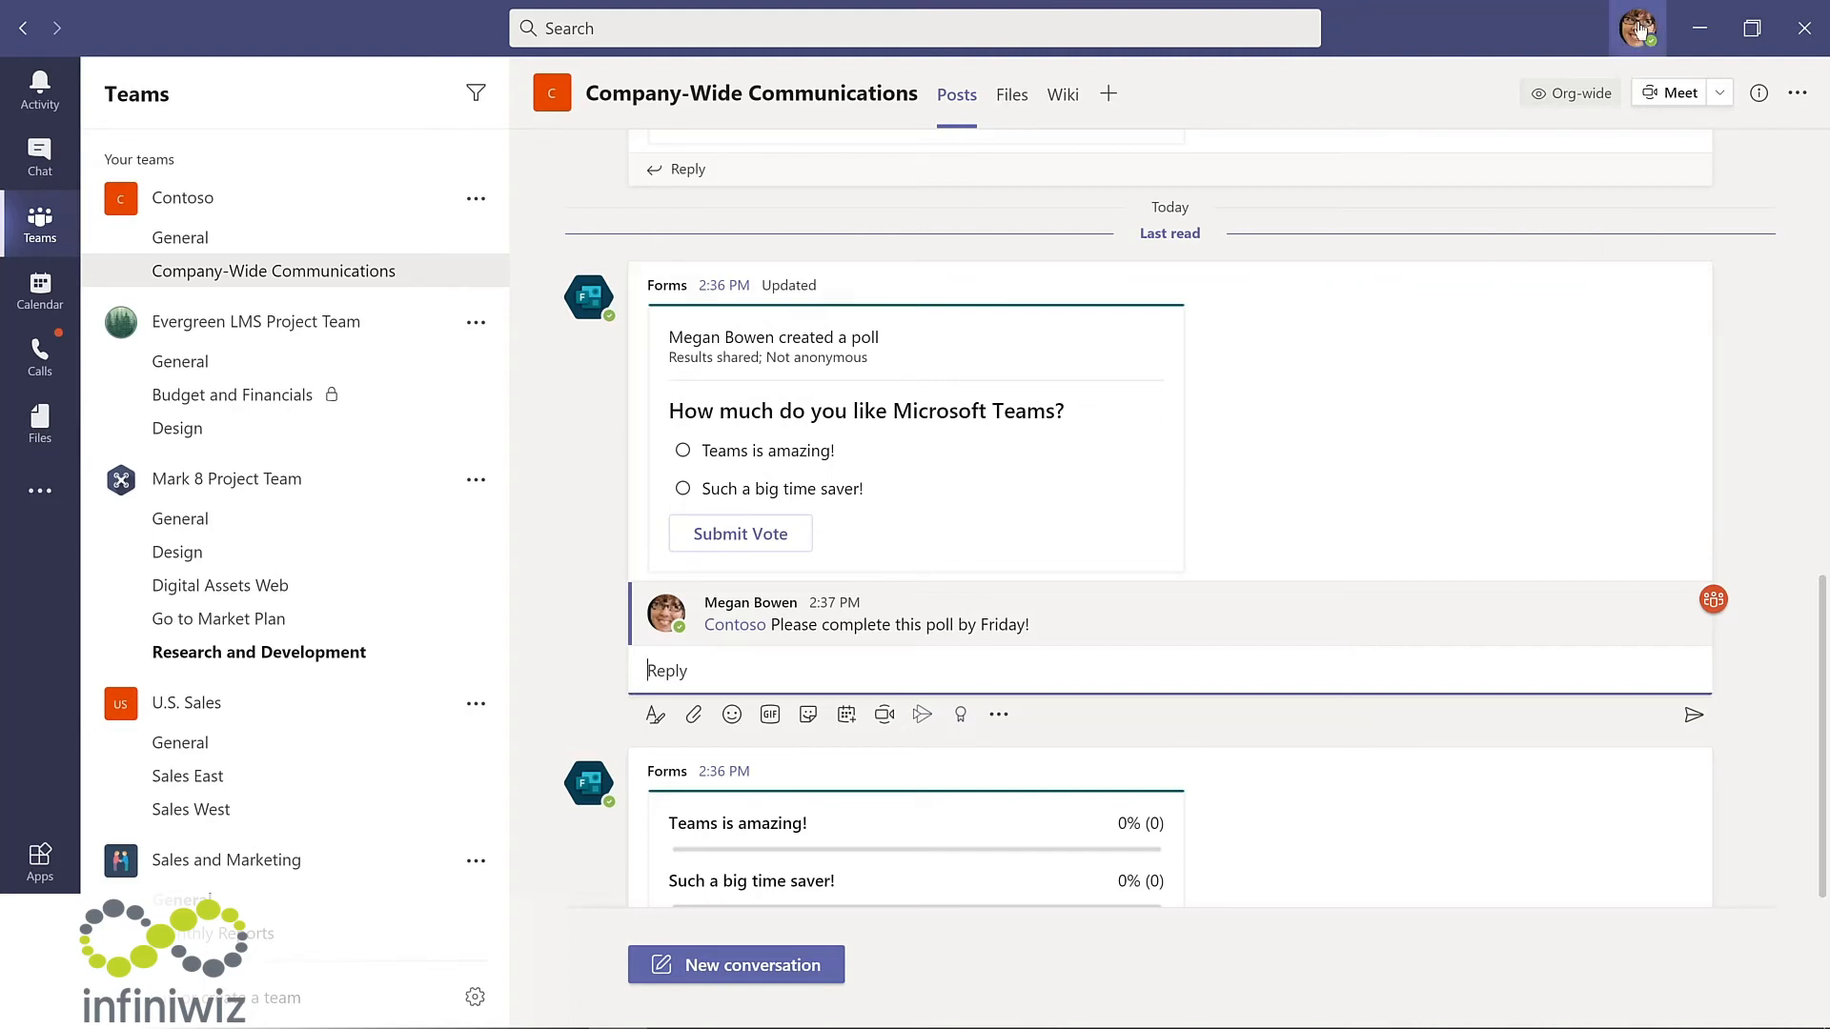
Step: Change the application theme to Dark in the general settings and close the settings
click(1639, 29)
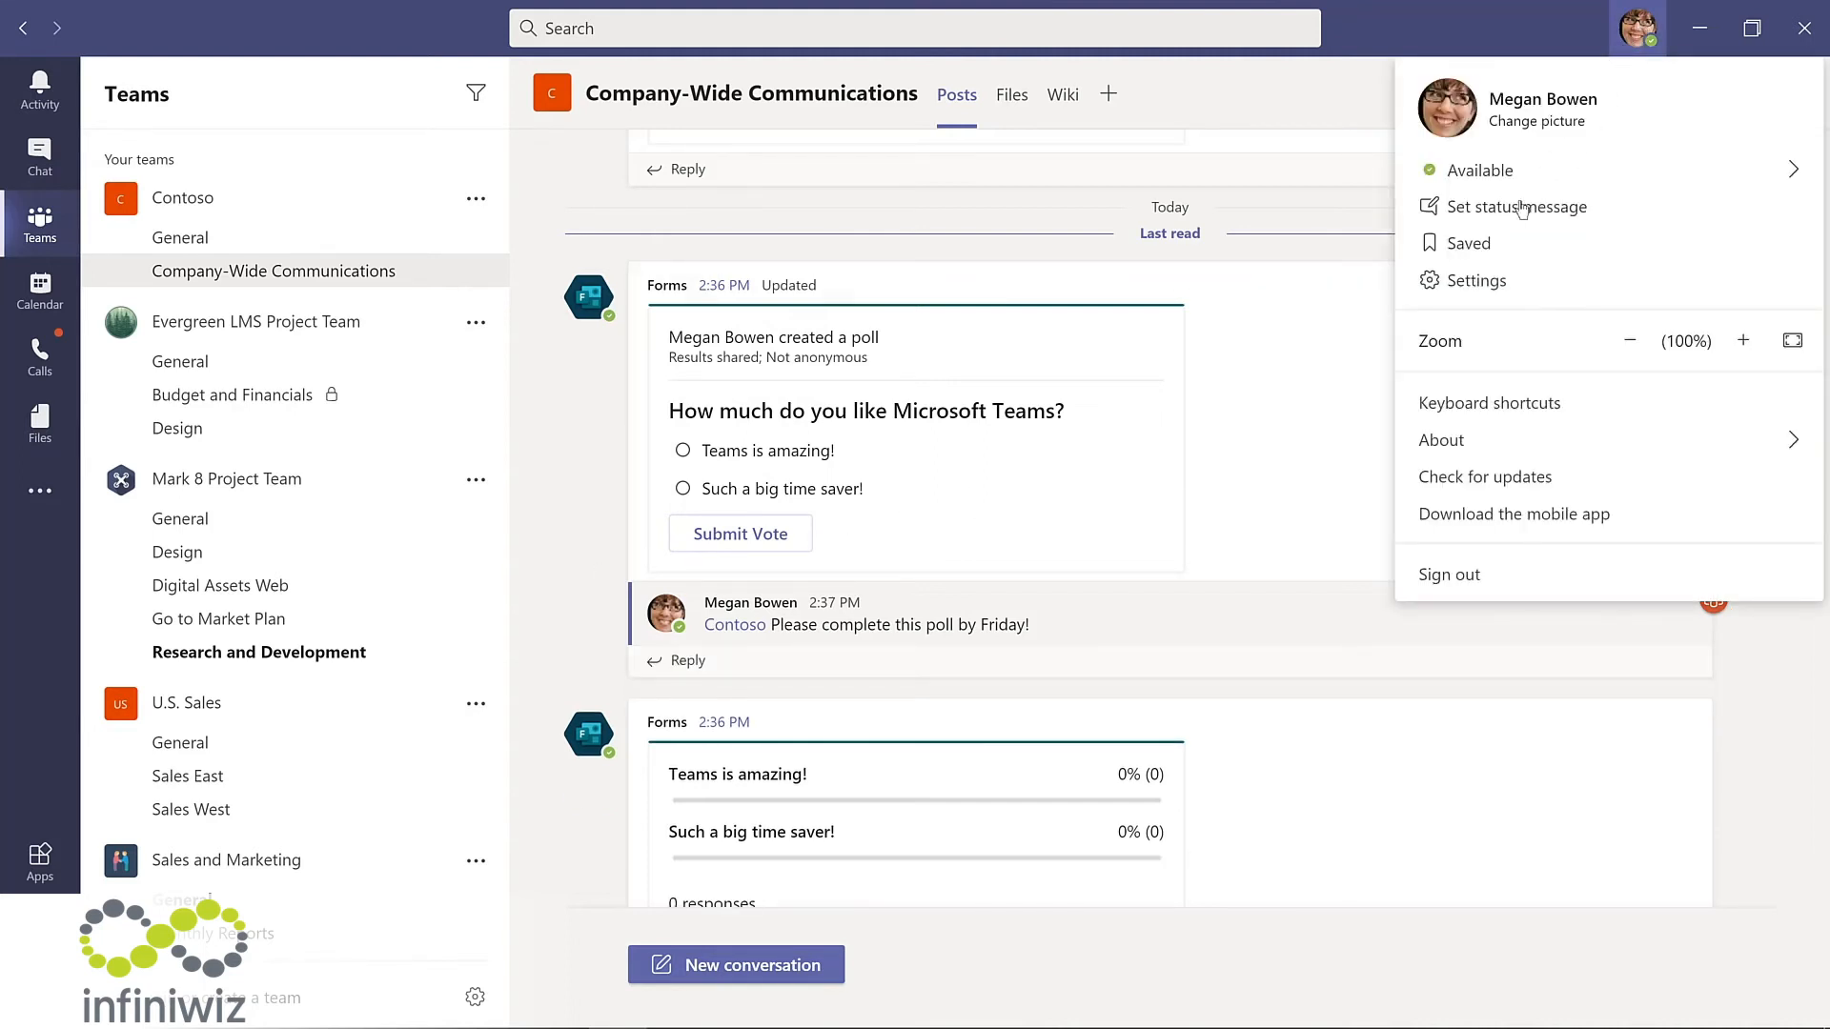
click(1477, 281)
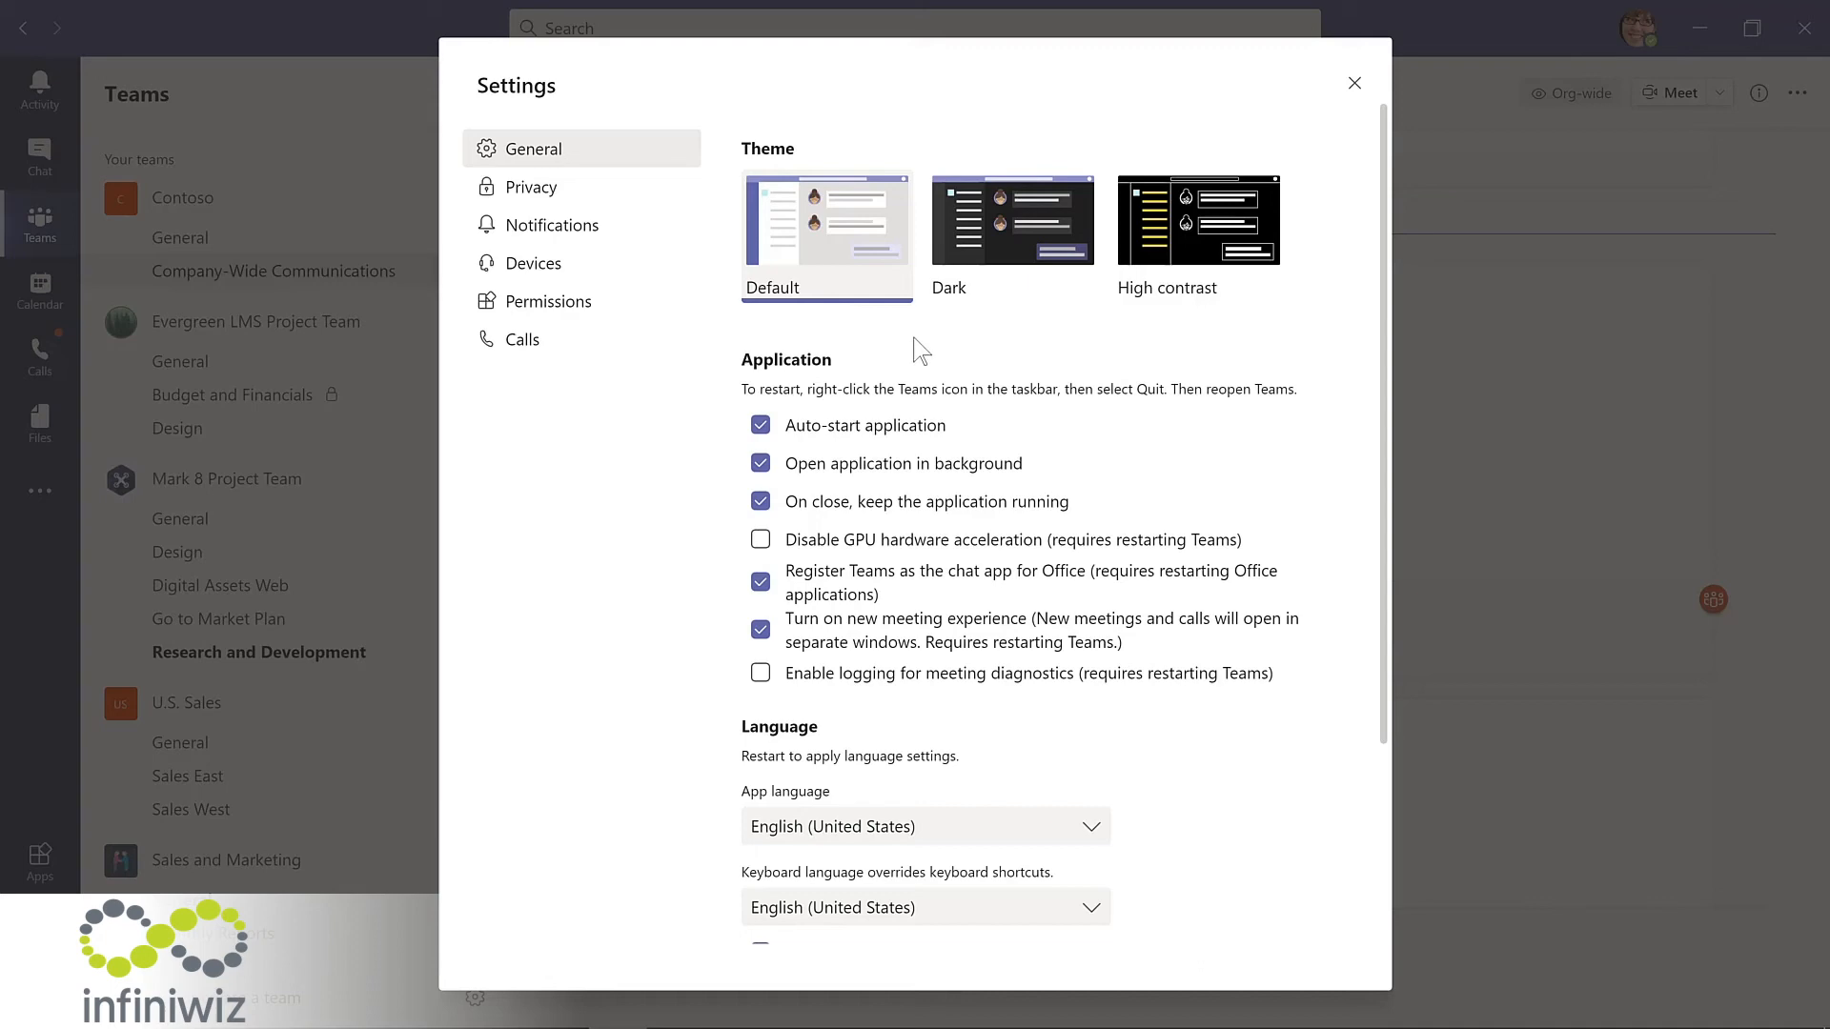
click(1016, 224)
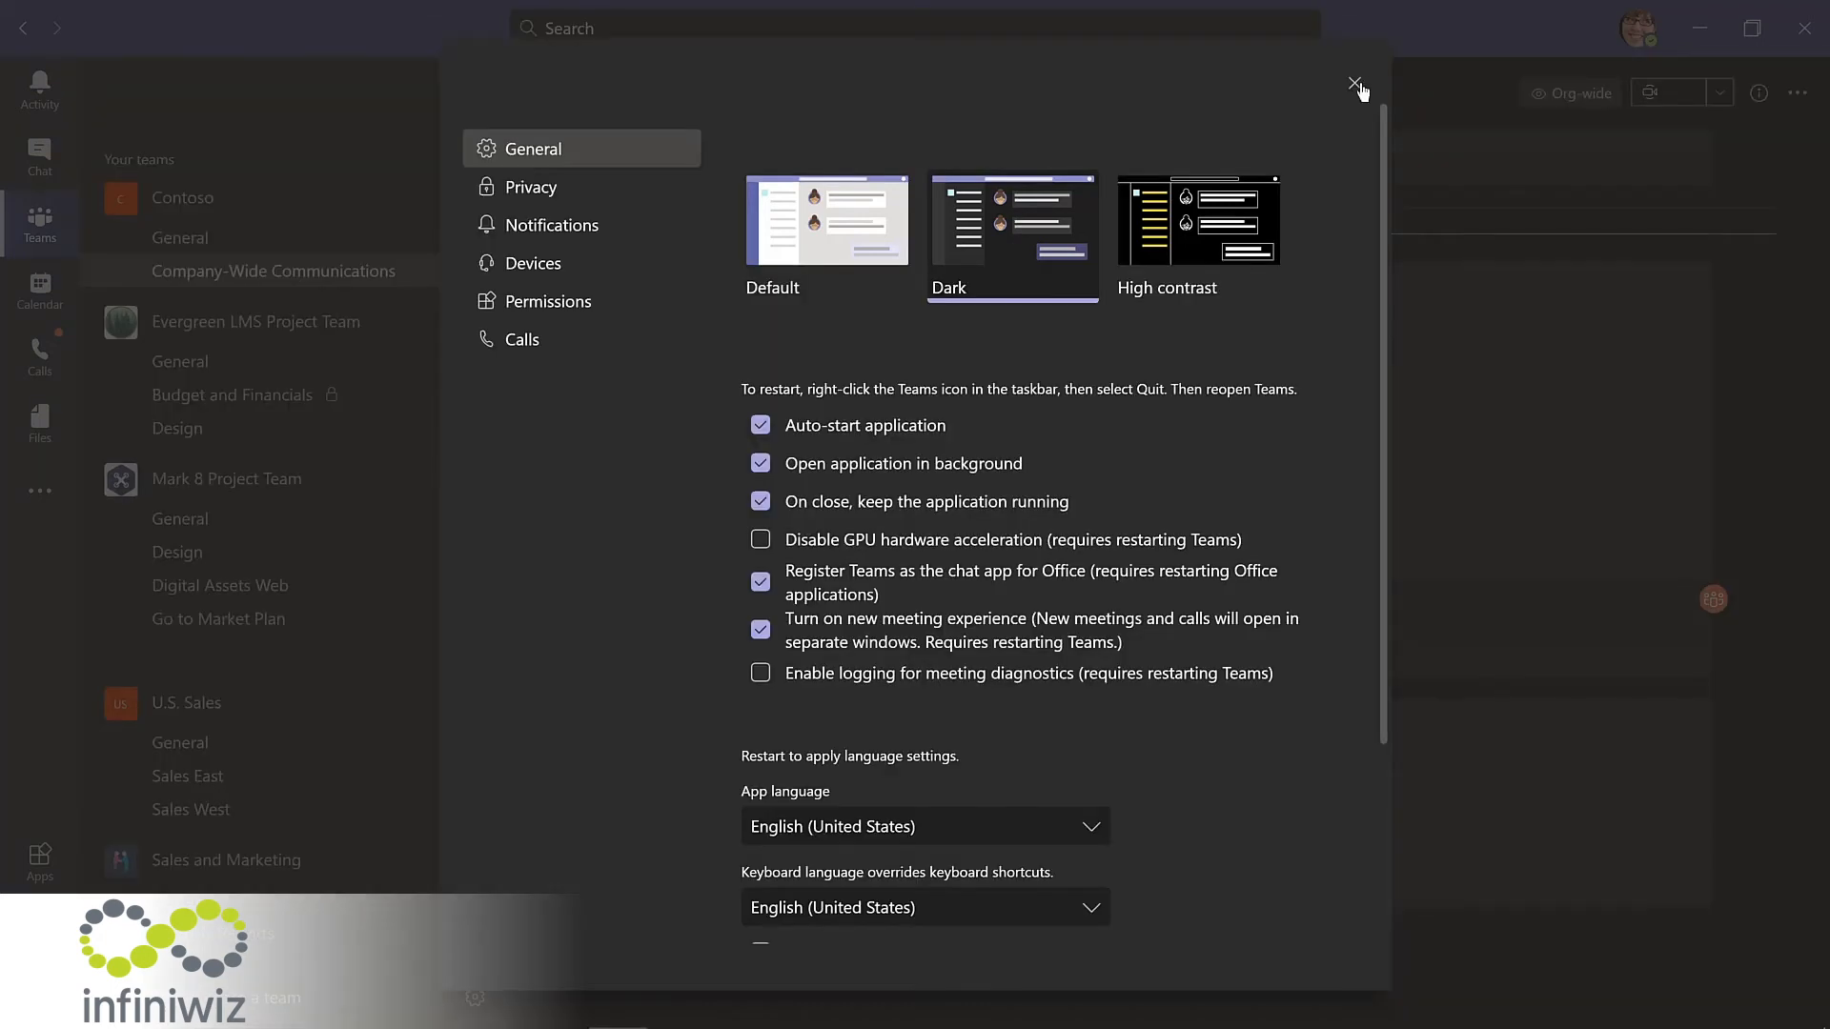
click(1354, 84)
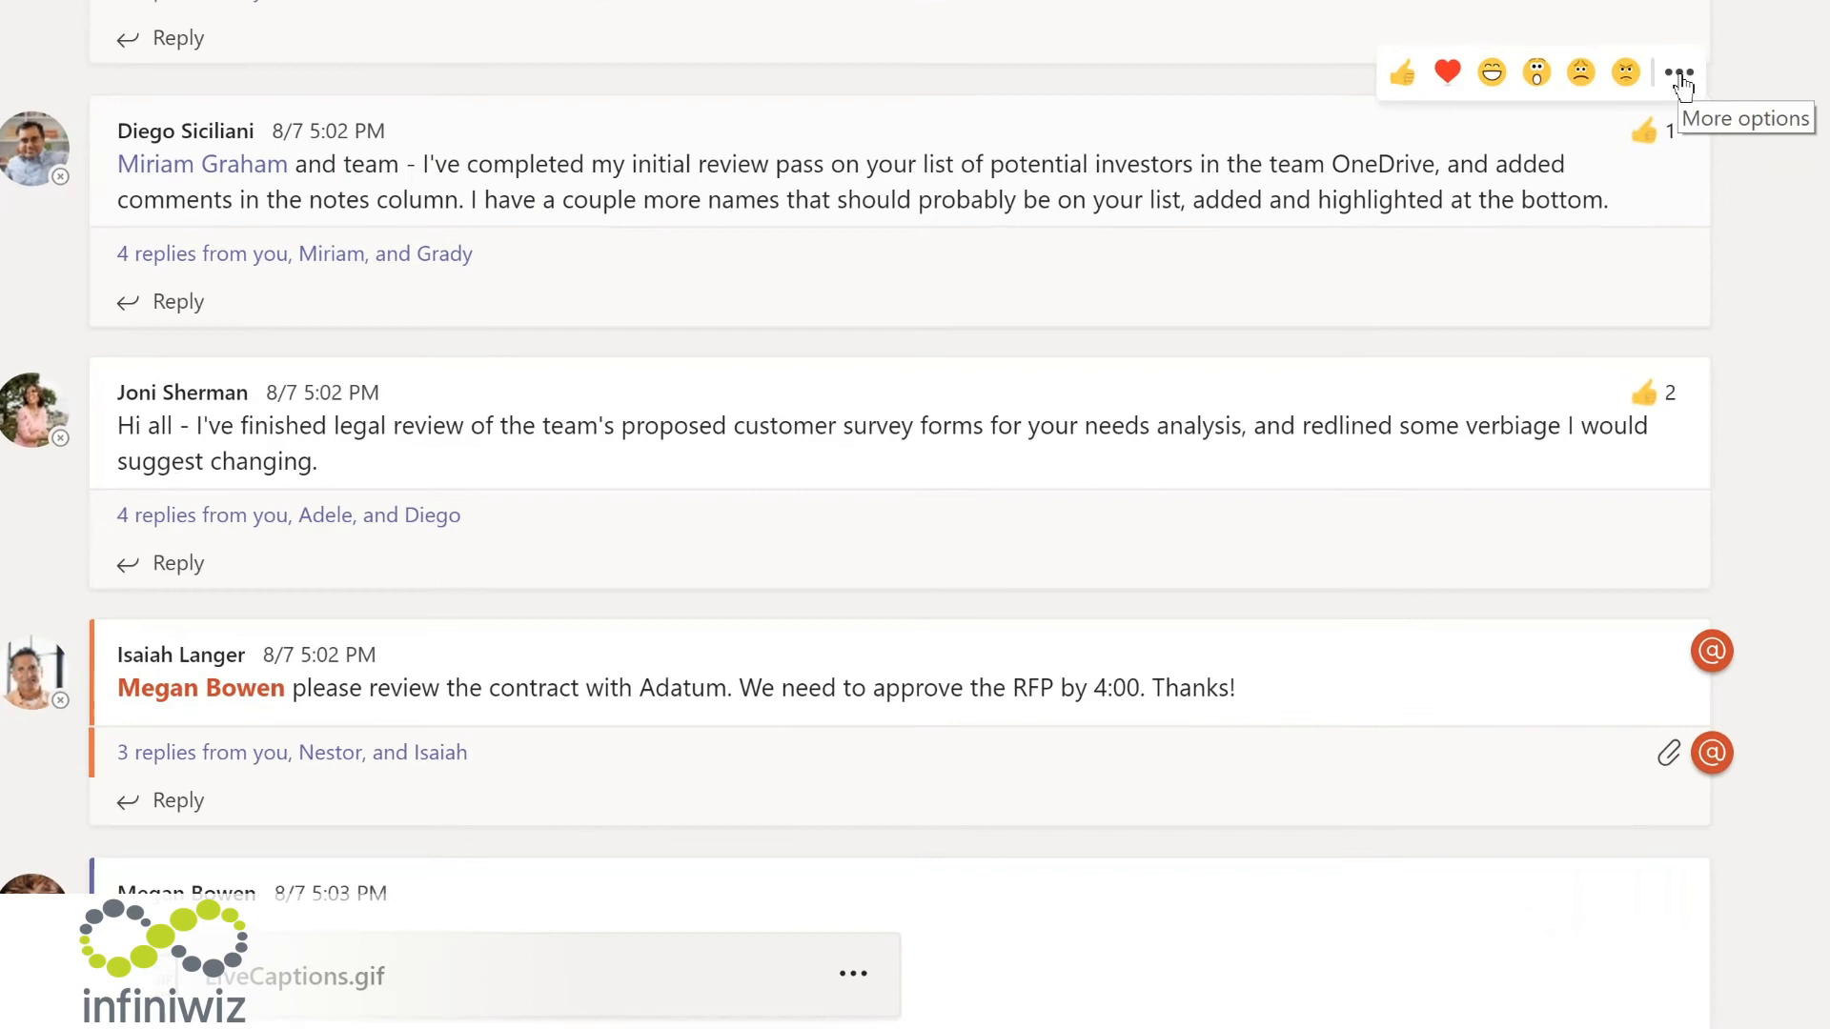
Step: Save the potential investors message and the customer survey legal review message in the Go to Market Plan channel
click(1692, 222)
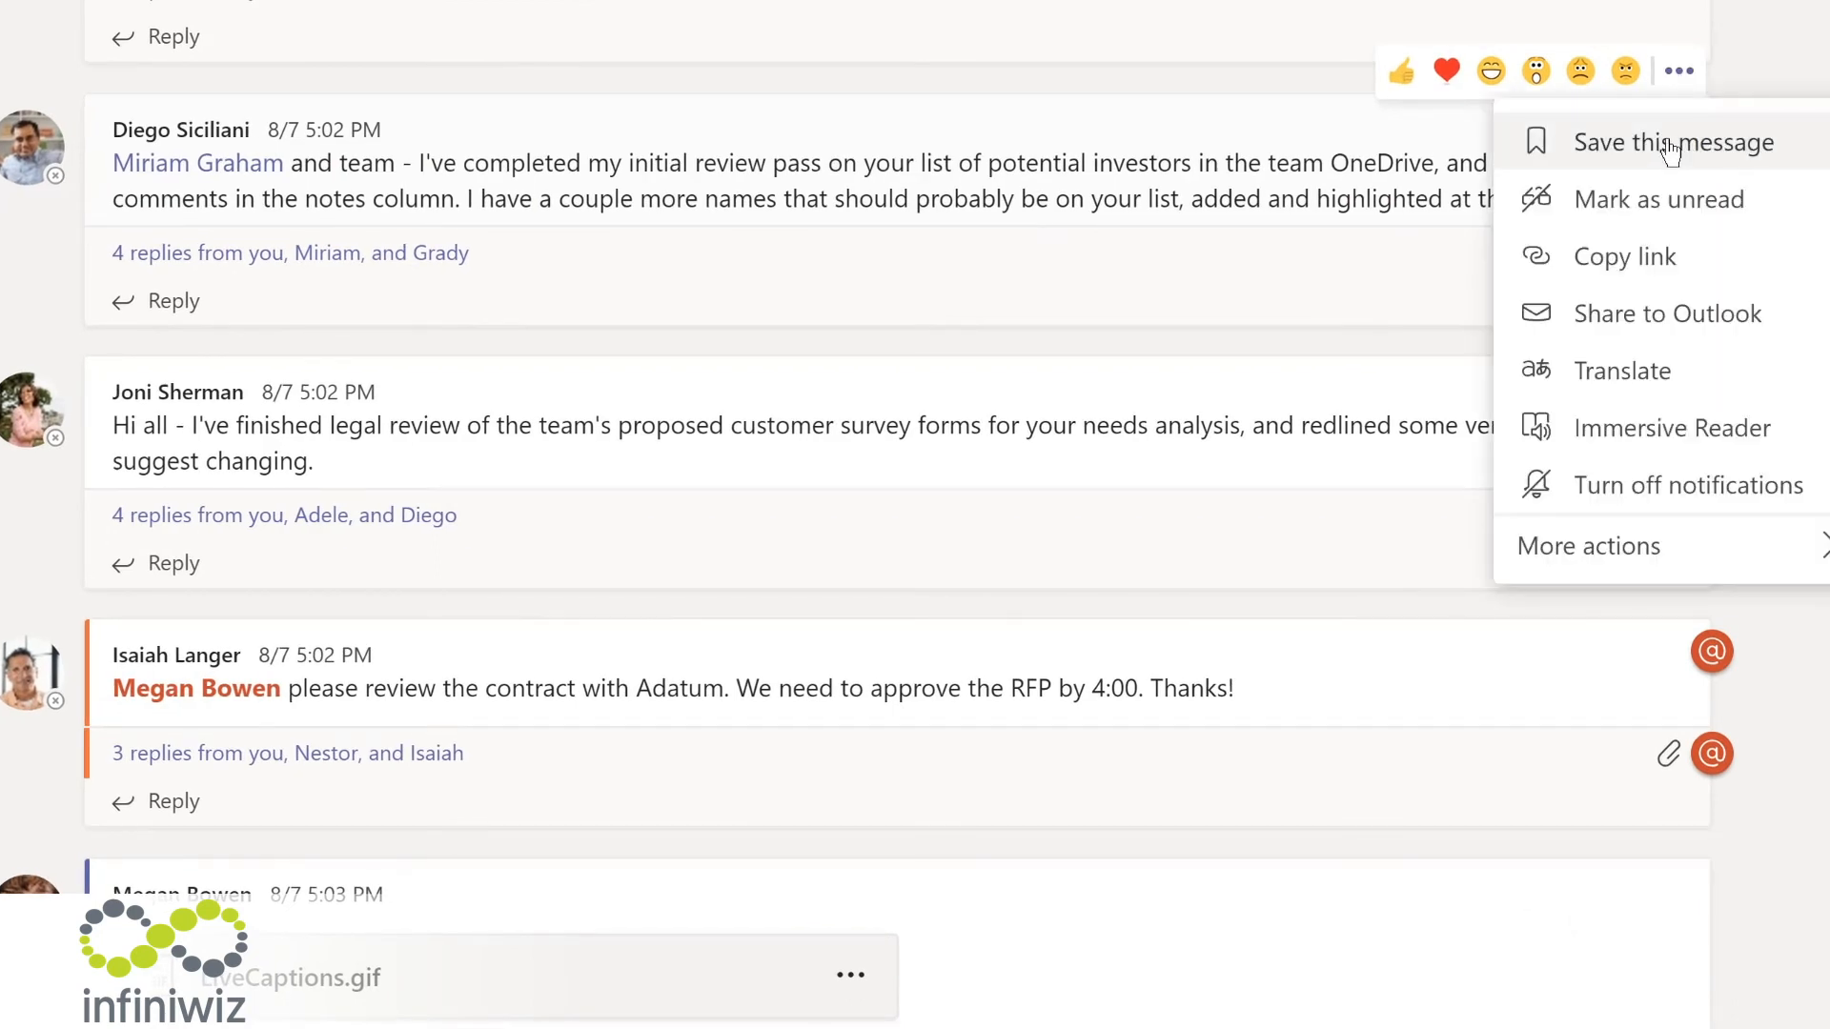
click(1670, 150)
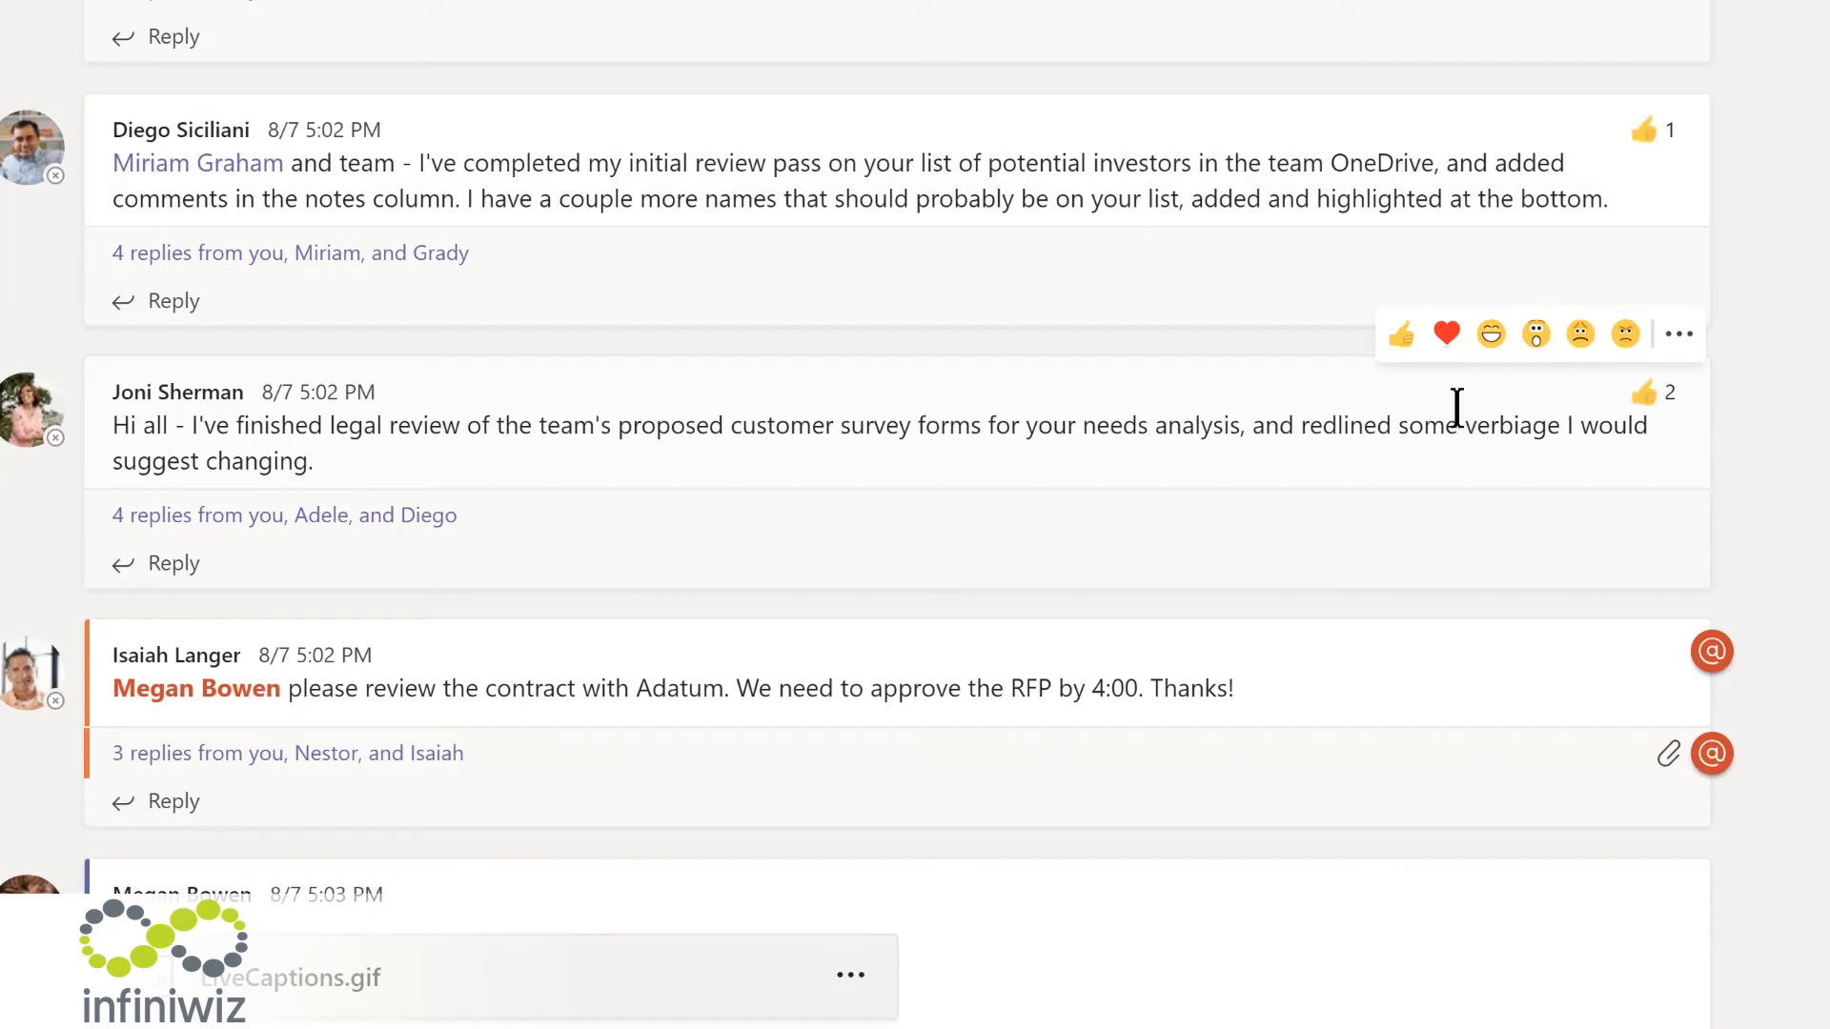
click(1679, 339)
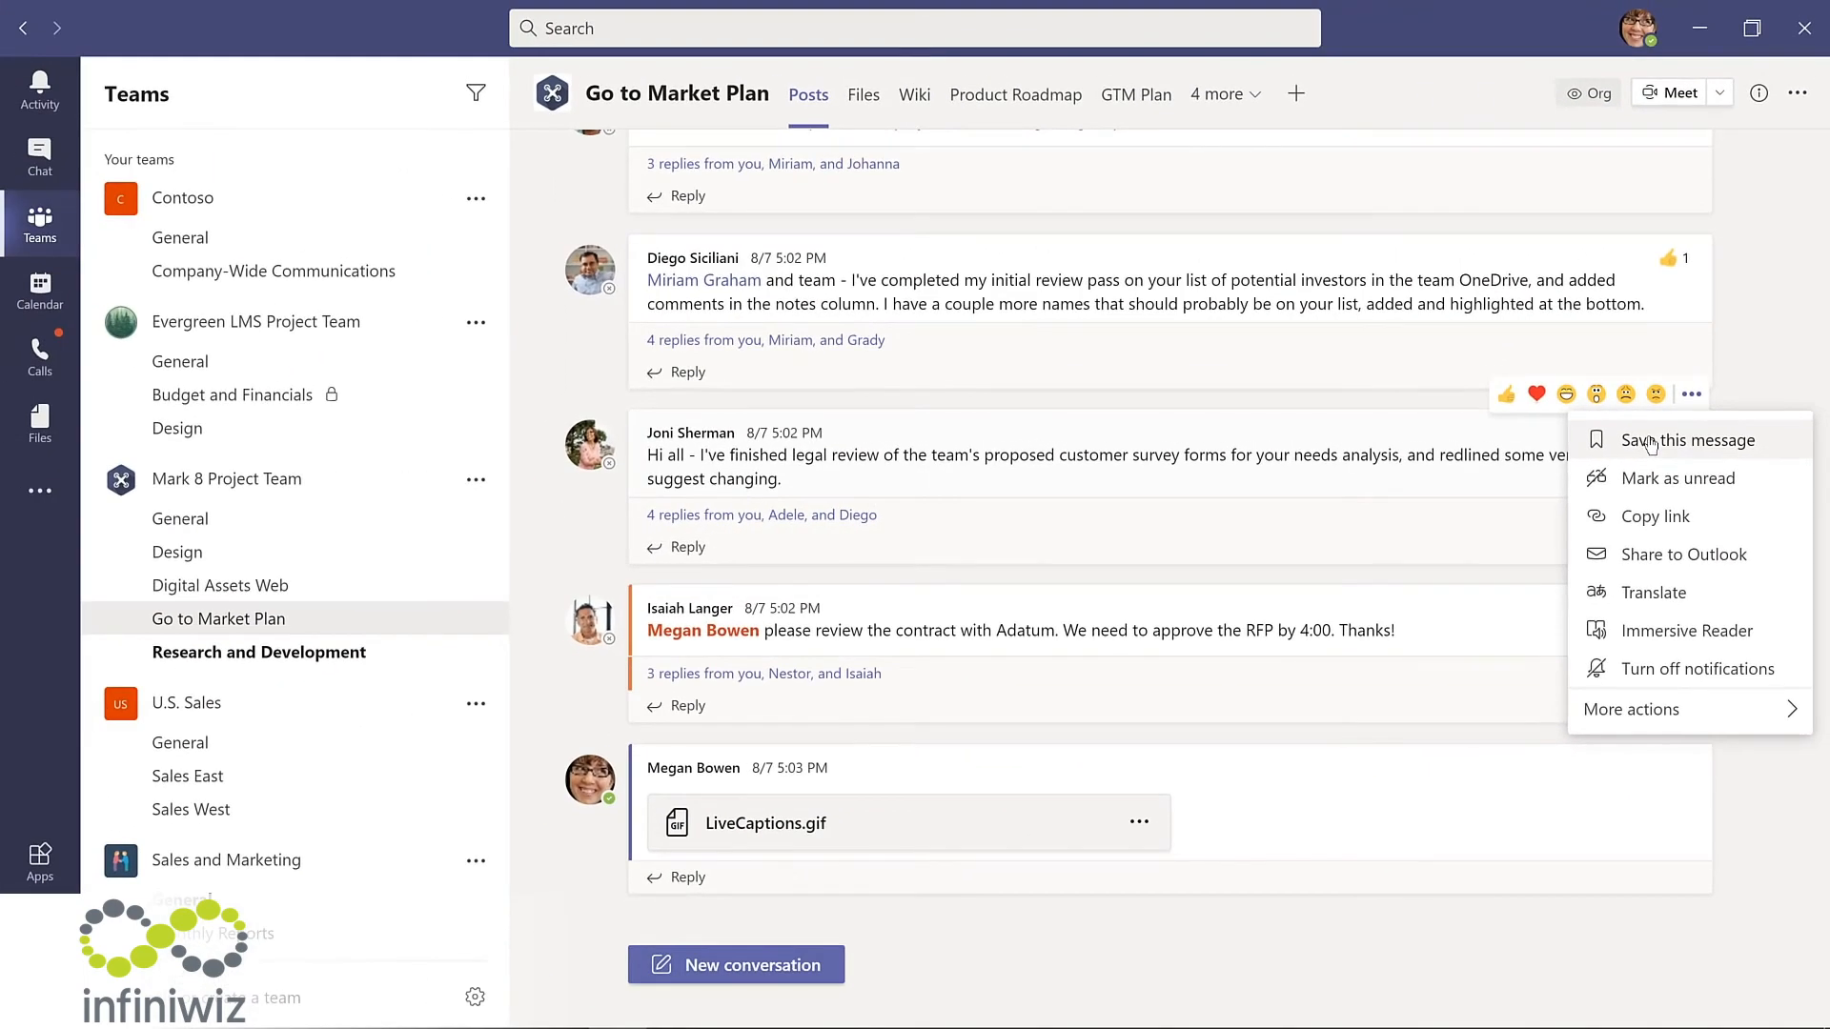
click(1651, 441)
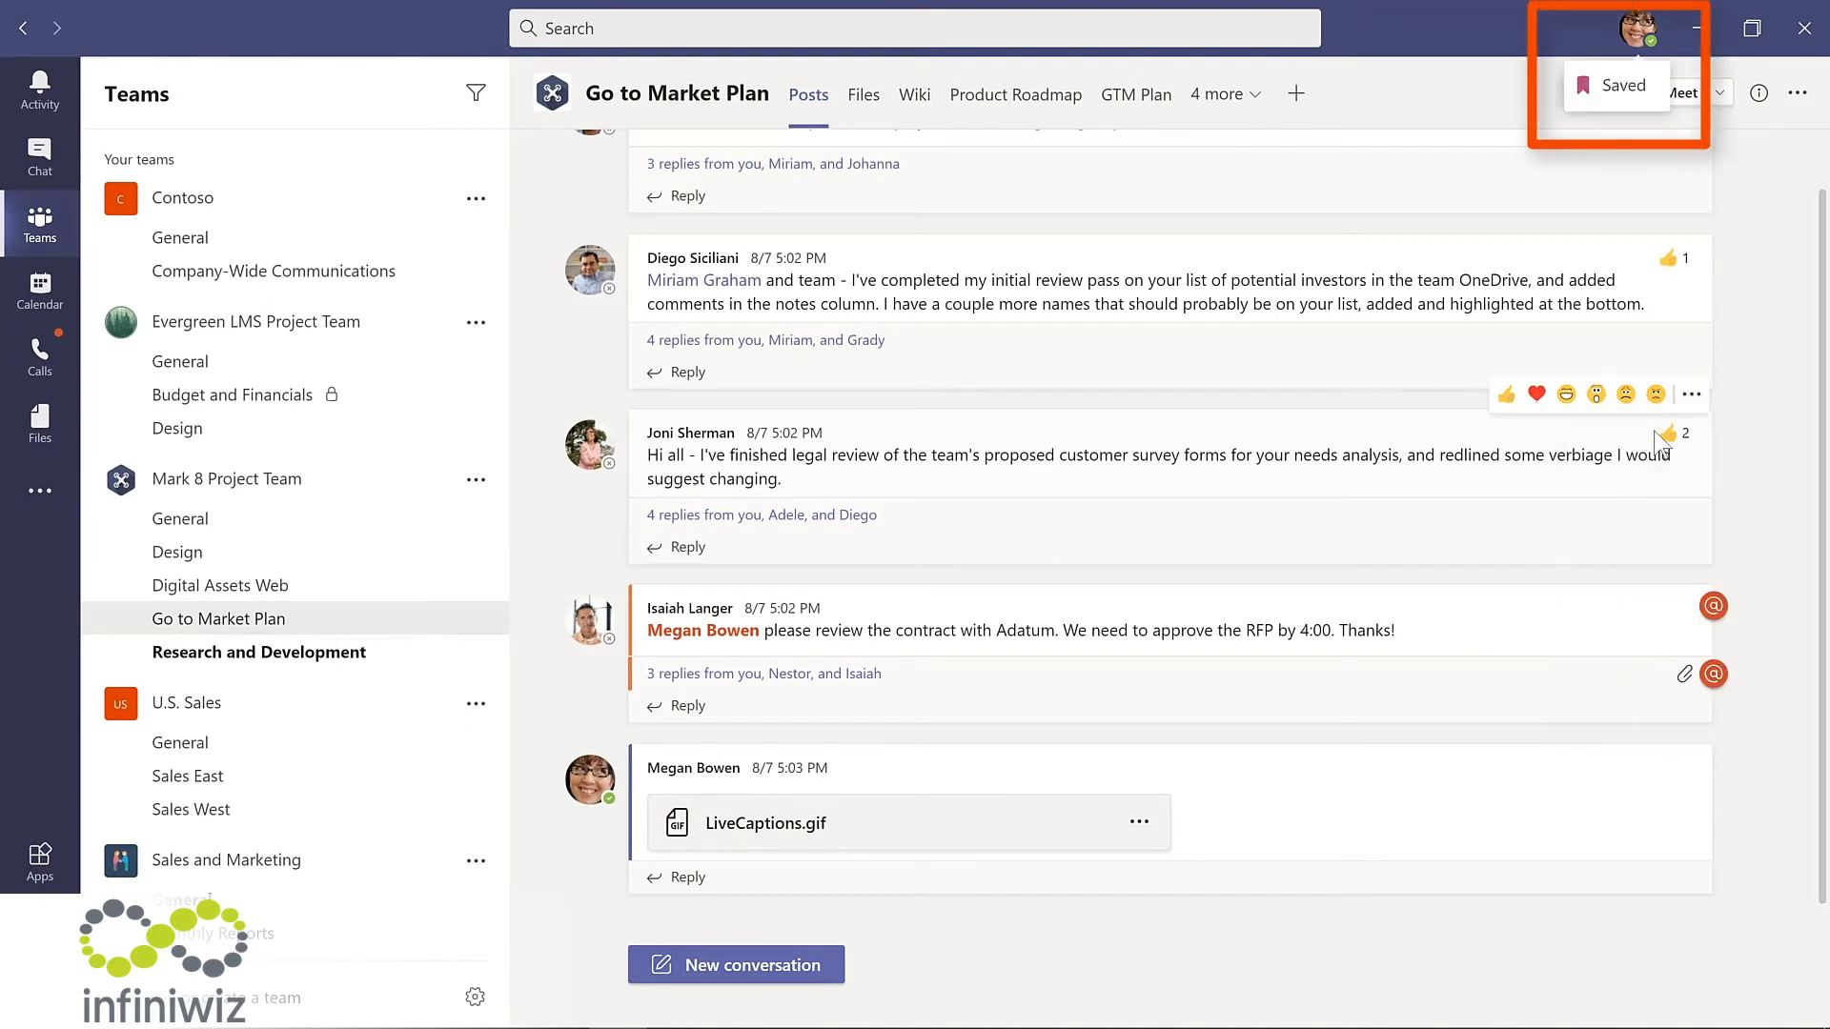
mouse_move(1657, 439)
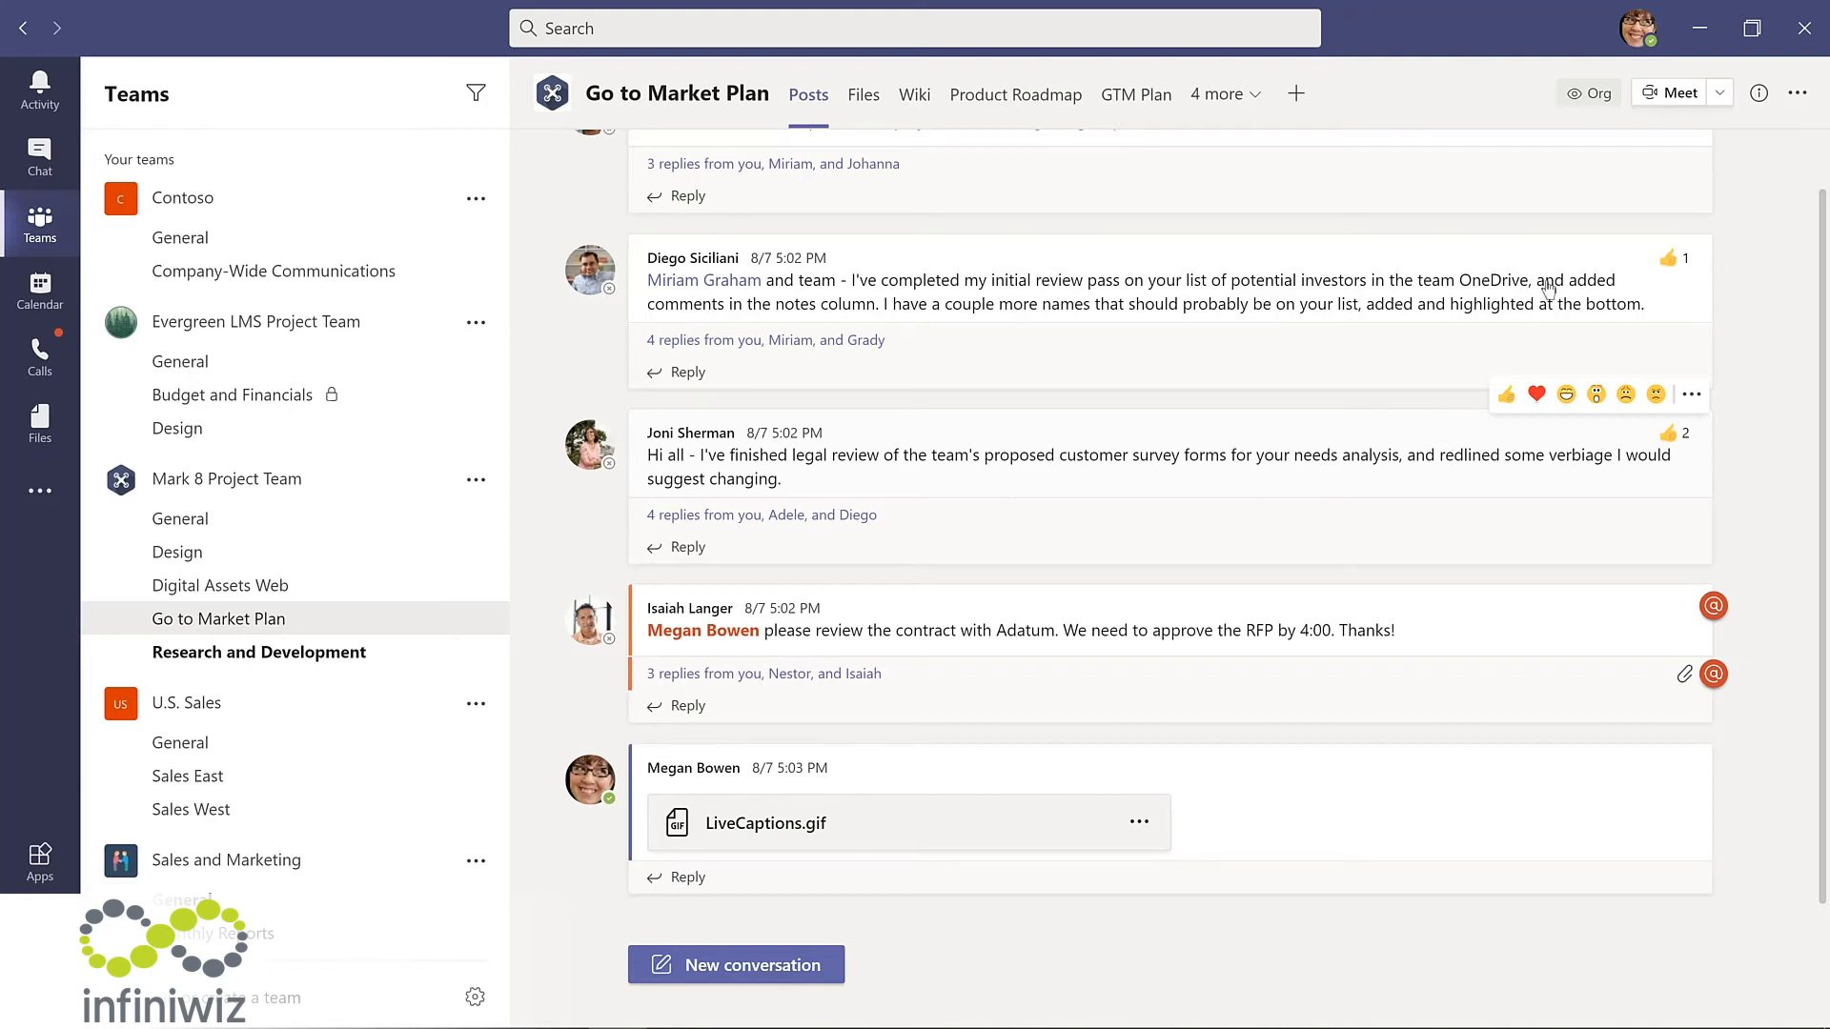
Step: Open the list of saved messages from the profile, view the potential investors message in its conversation and unsave it
click(1639, 29)
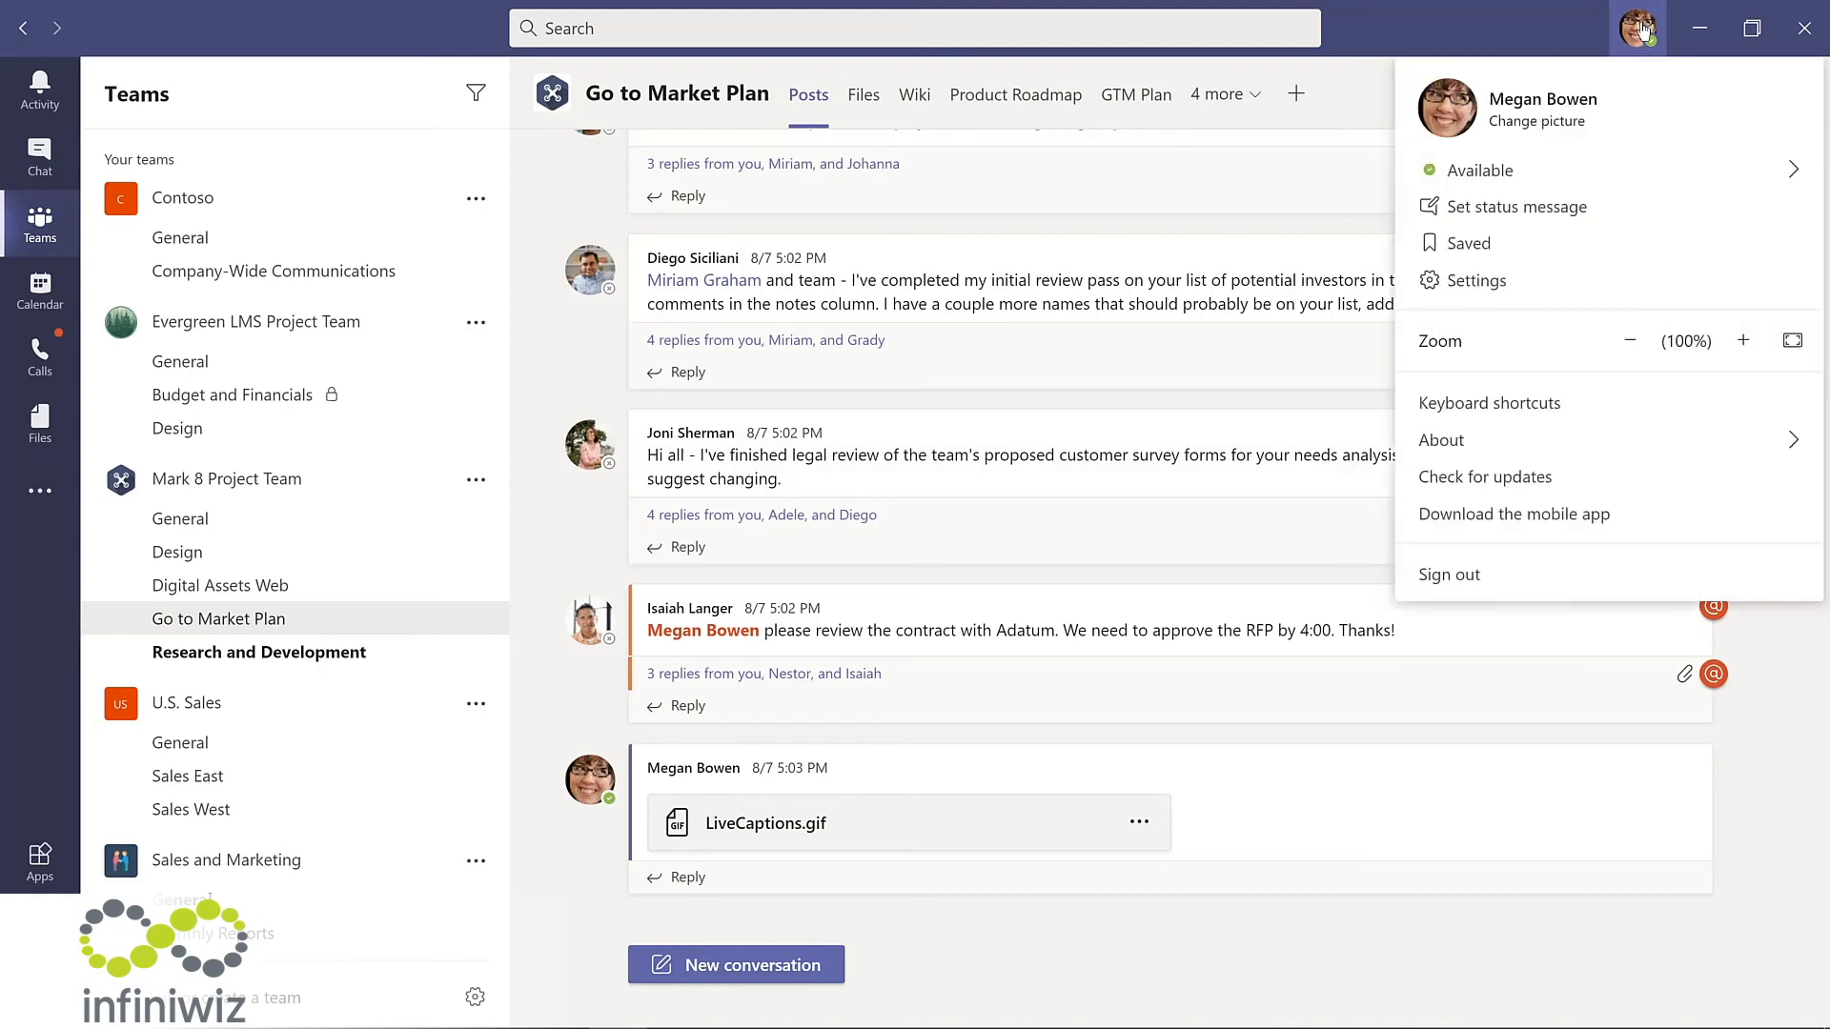
click(1468, 244)
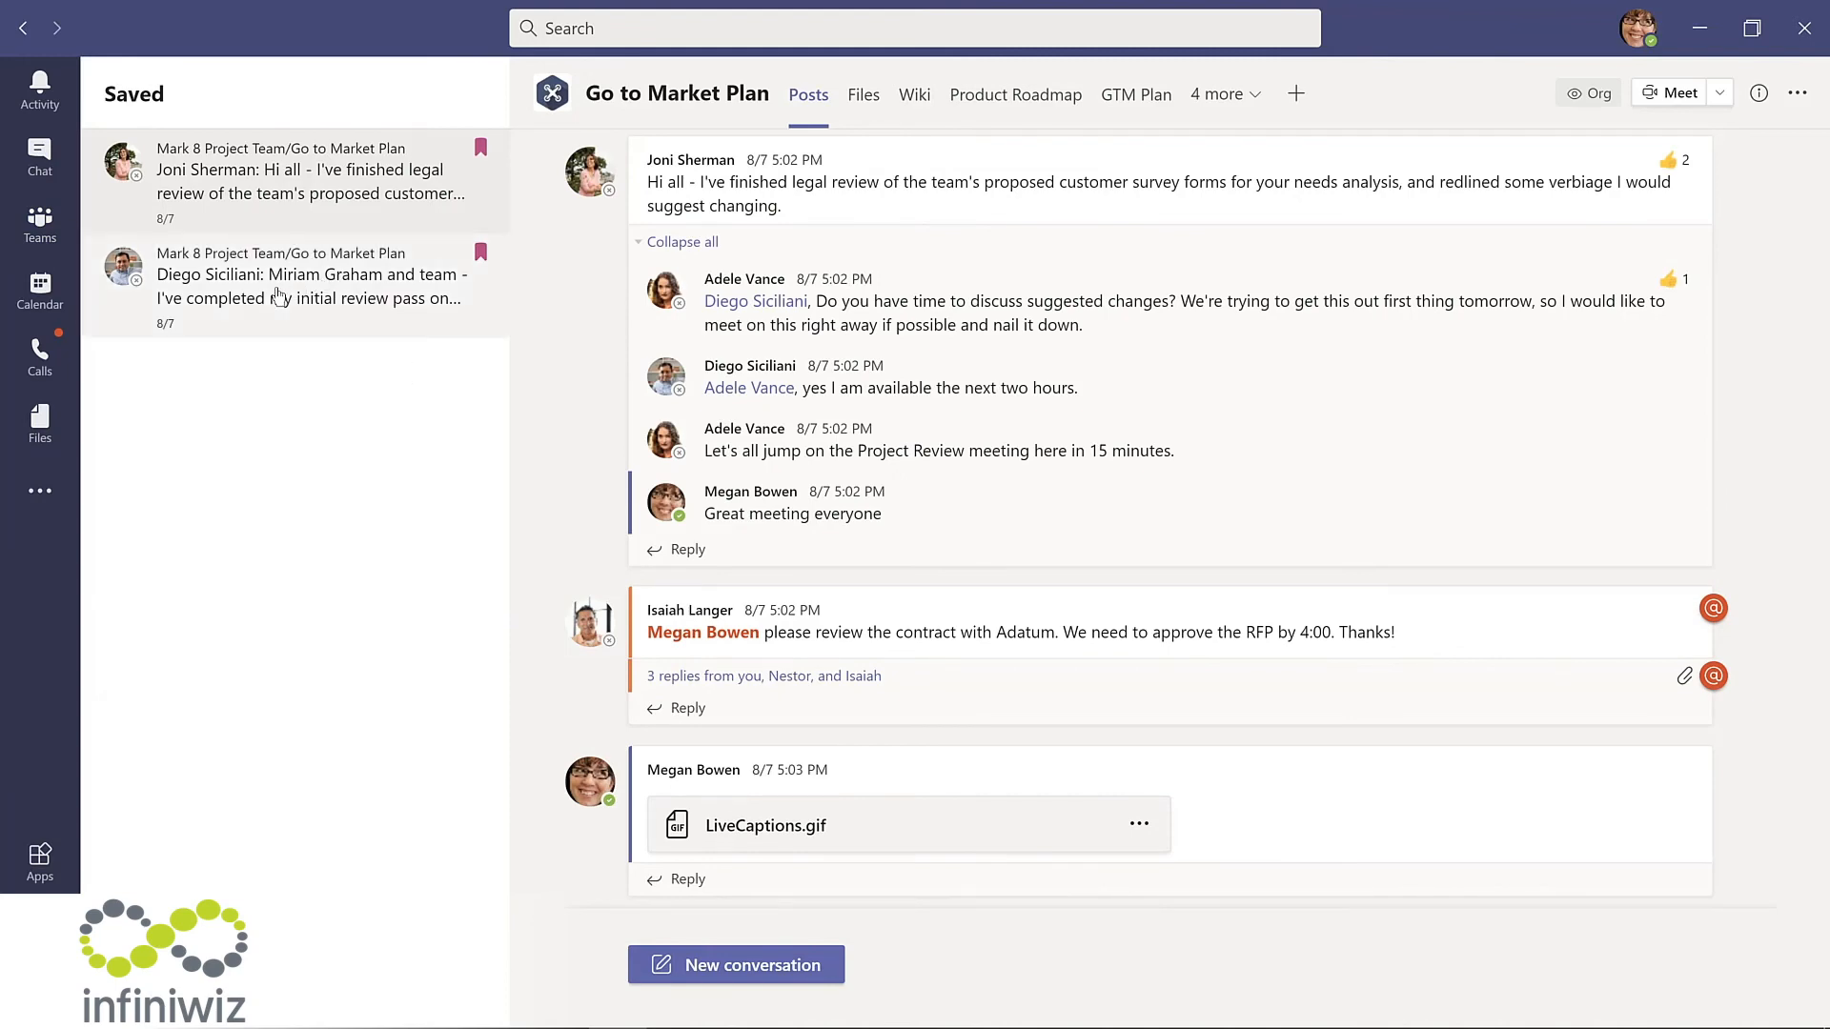
click(278, 297)
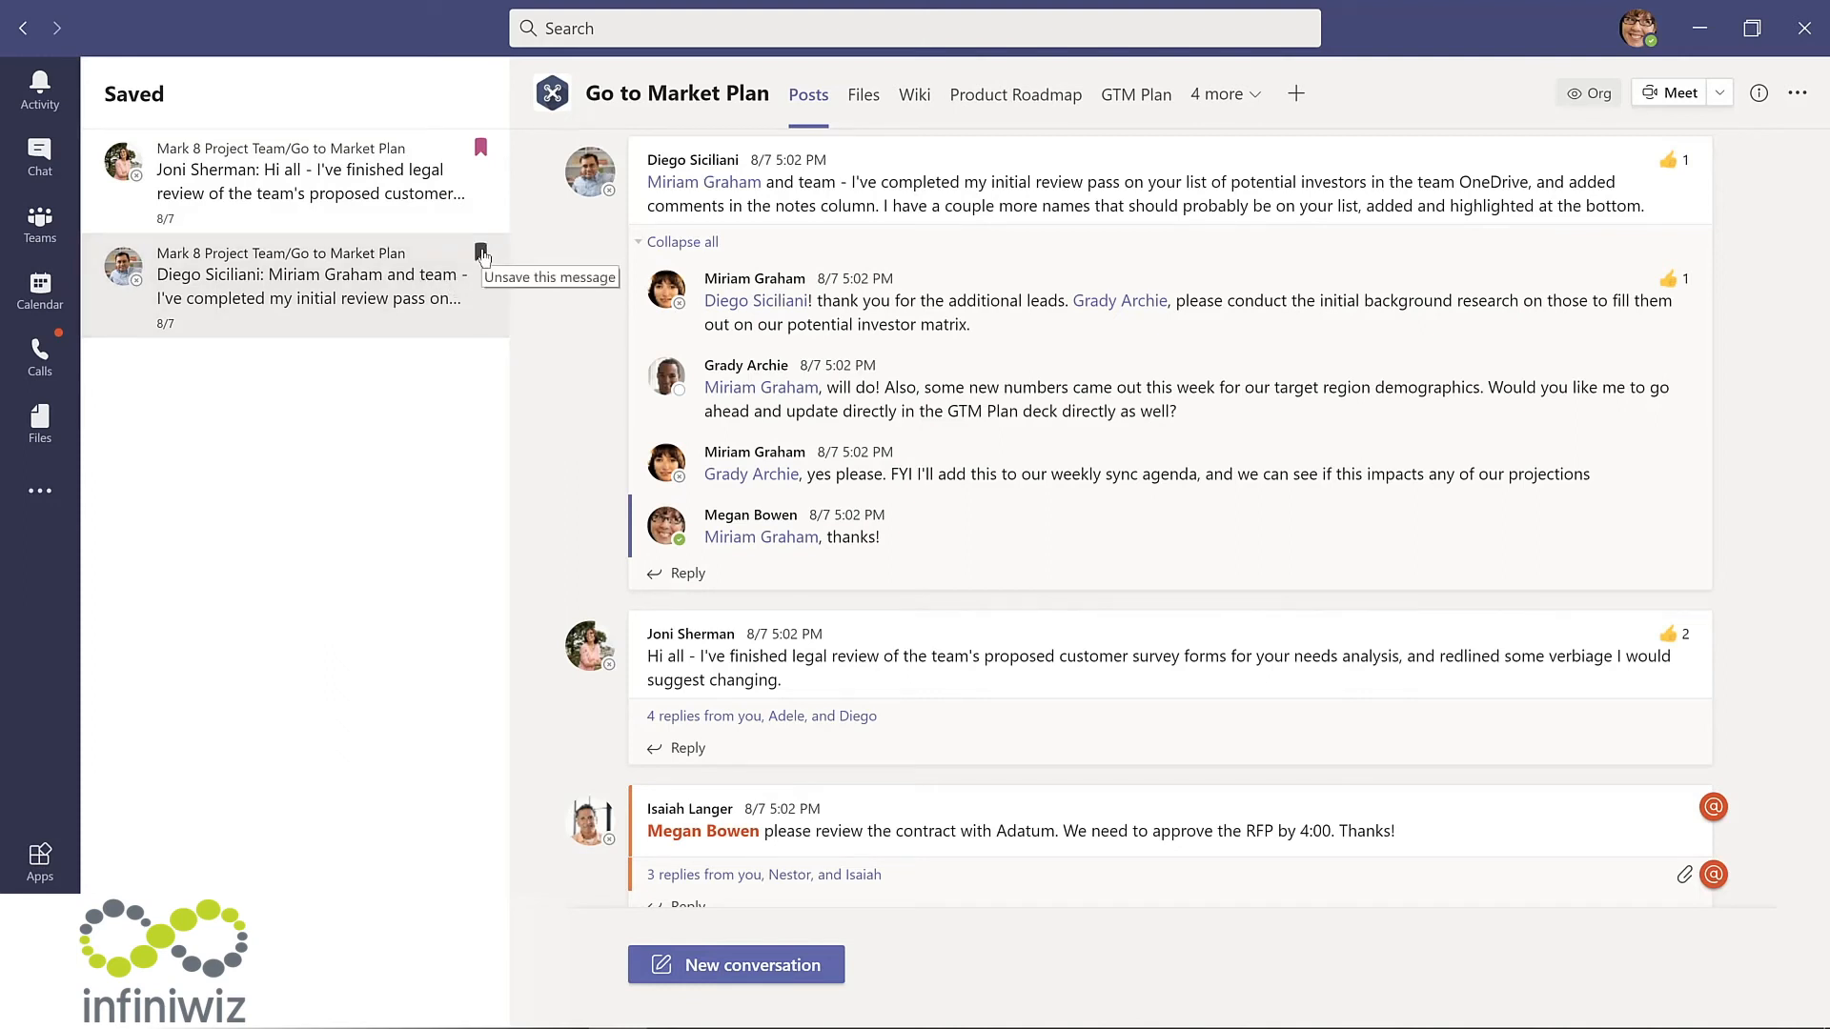
click(482, 252)
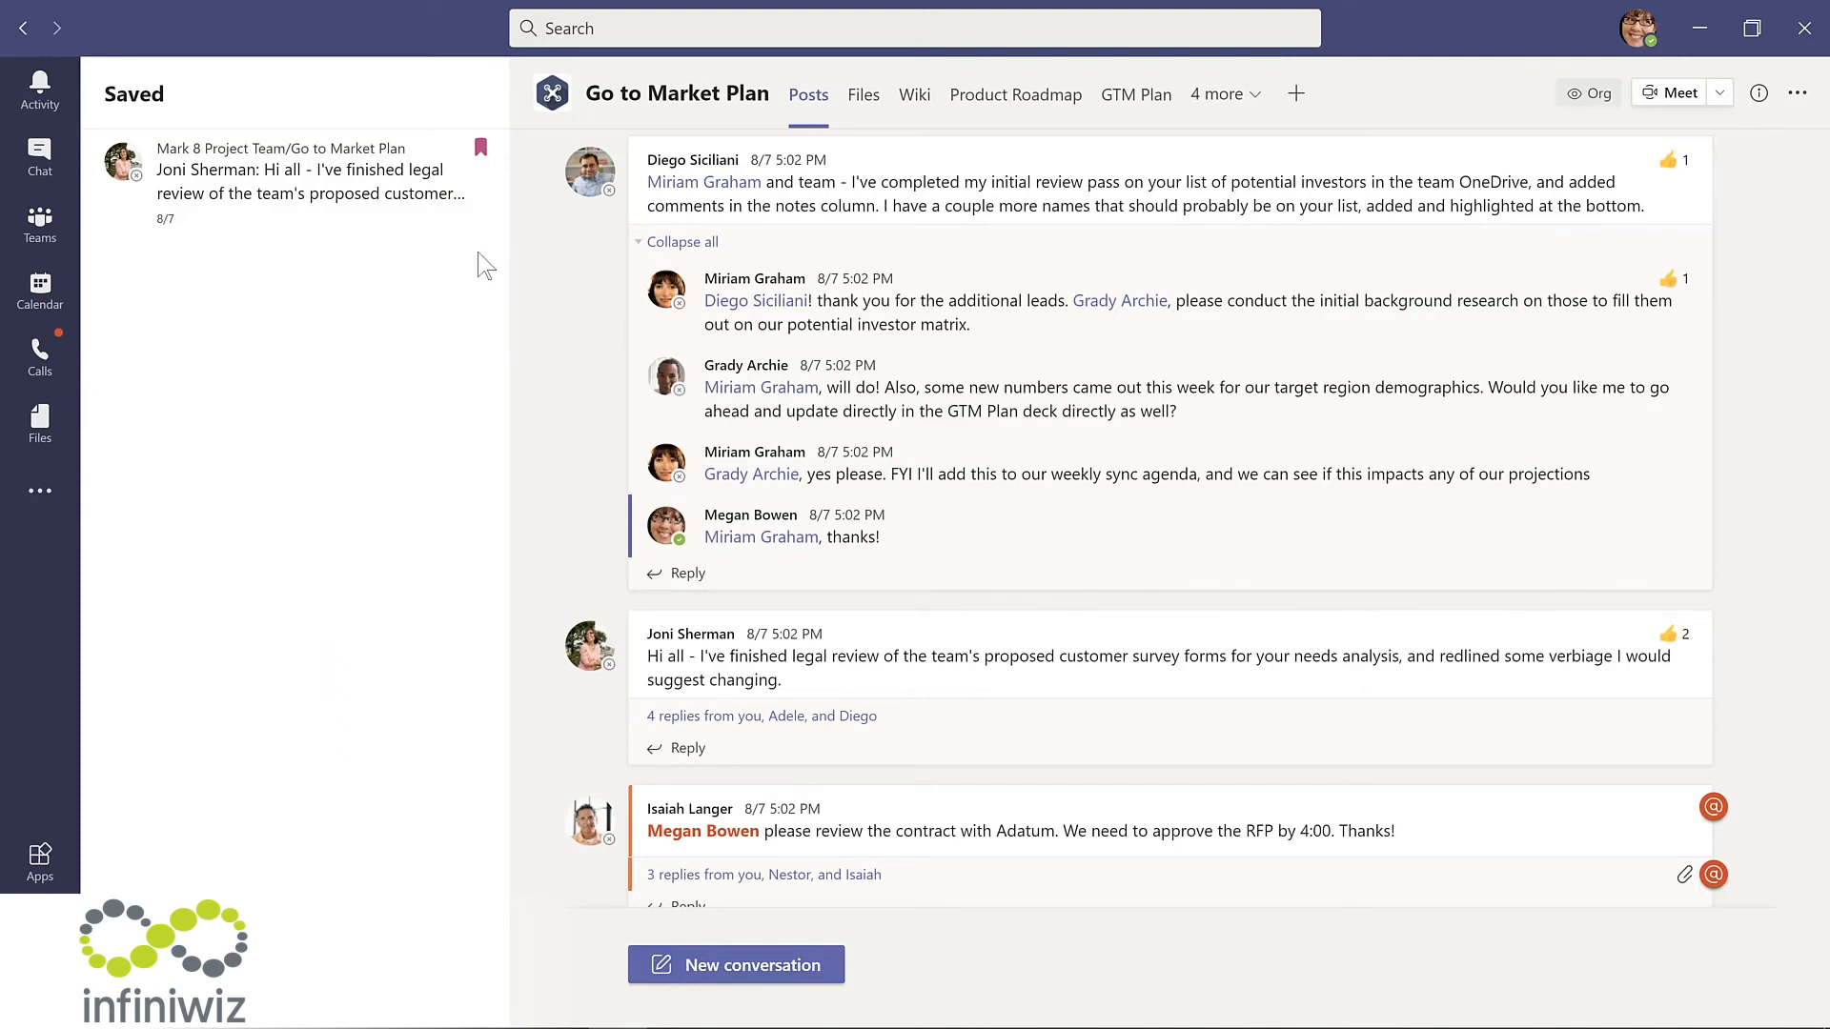
Step: From the Evergreen LMS Project Team's Design channel, run the /saved command, unsave the potential investors message and return to the teams list
click(195, 437)
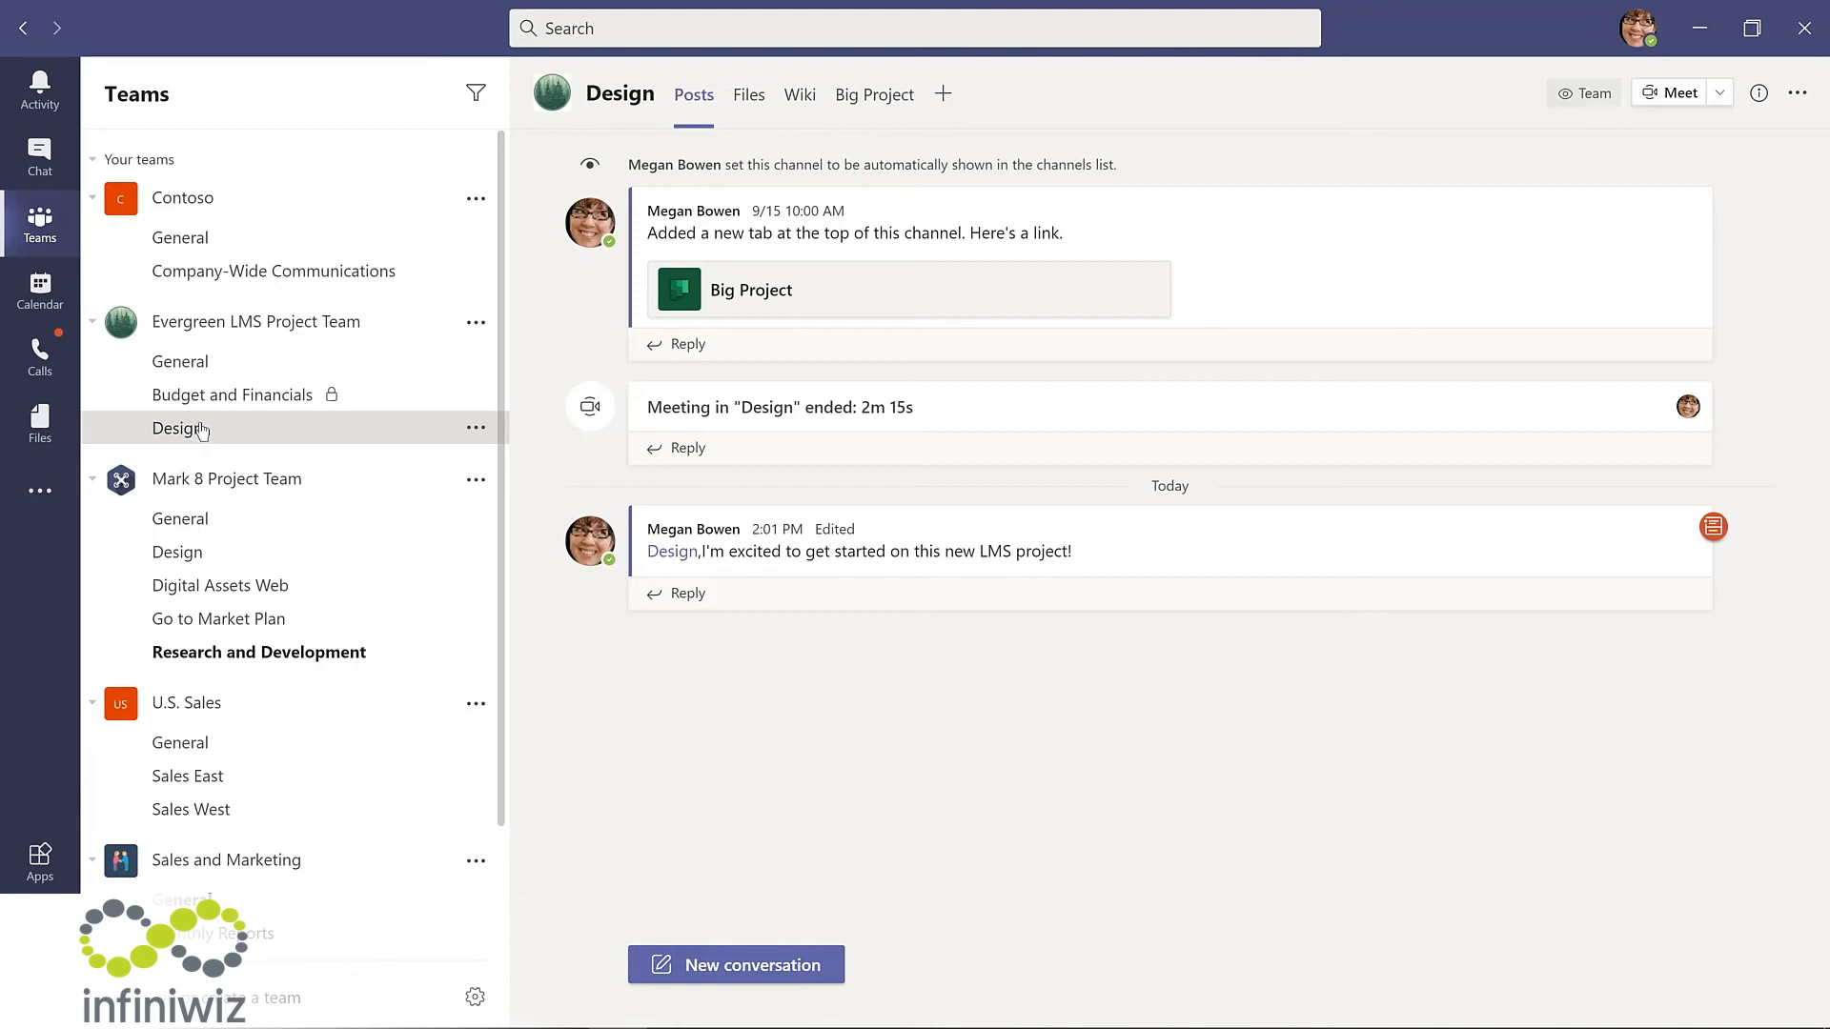
click(644, 26)
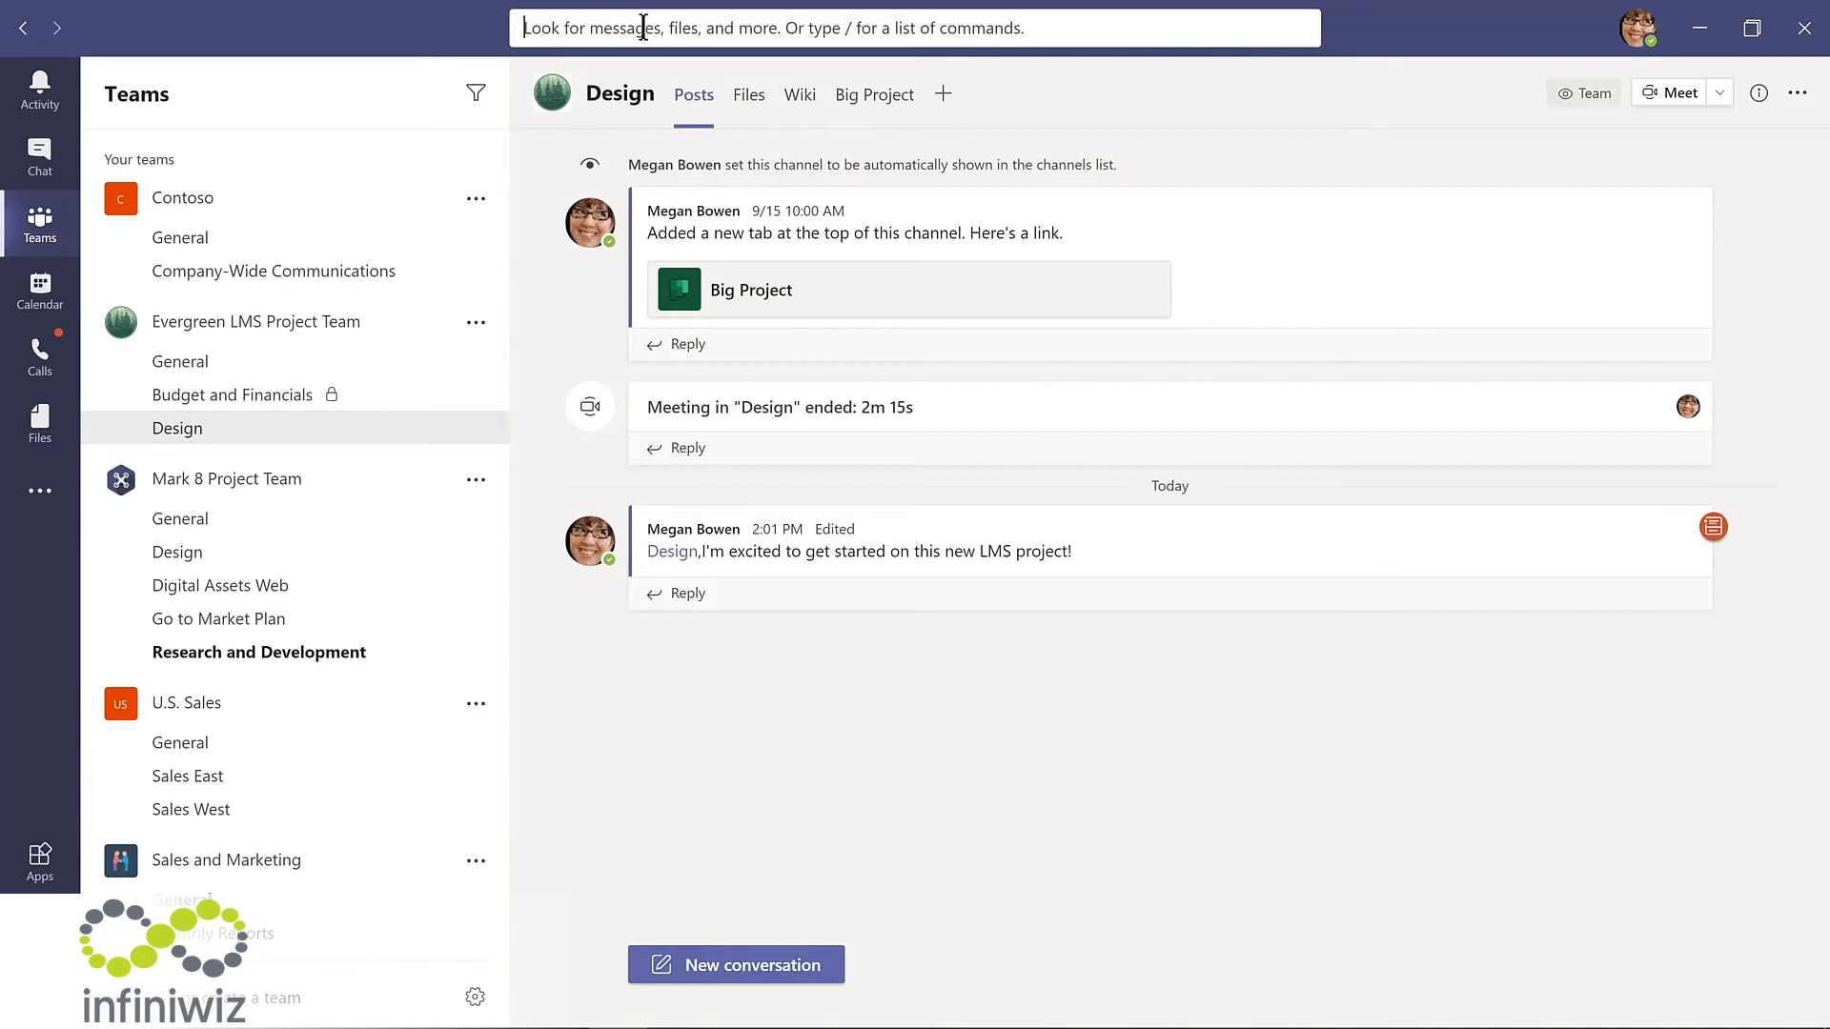
text(/saved)
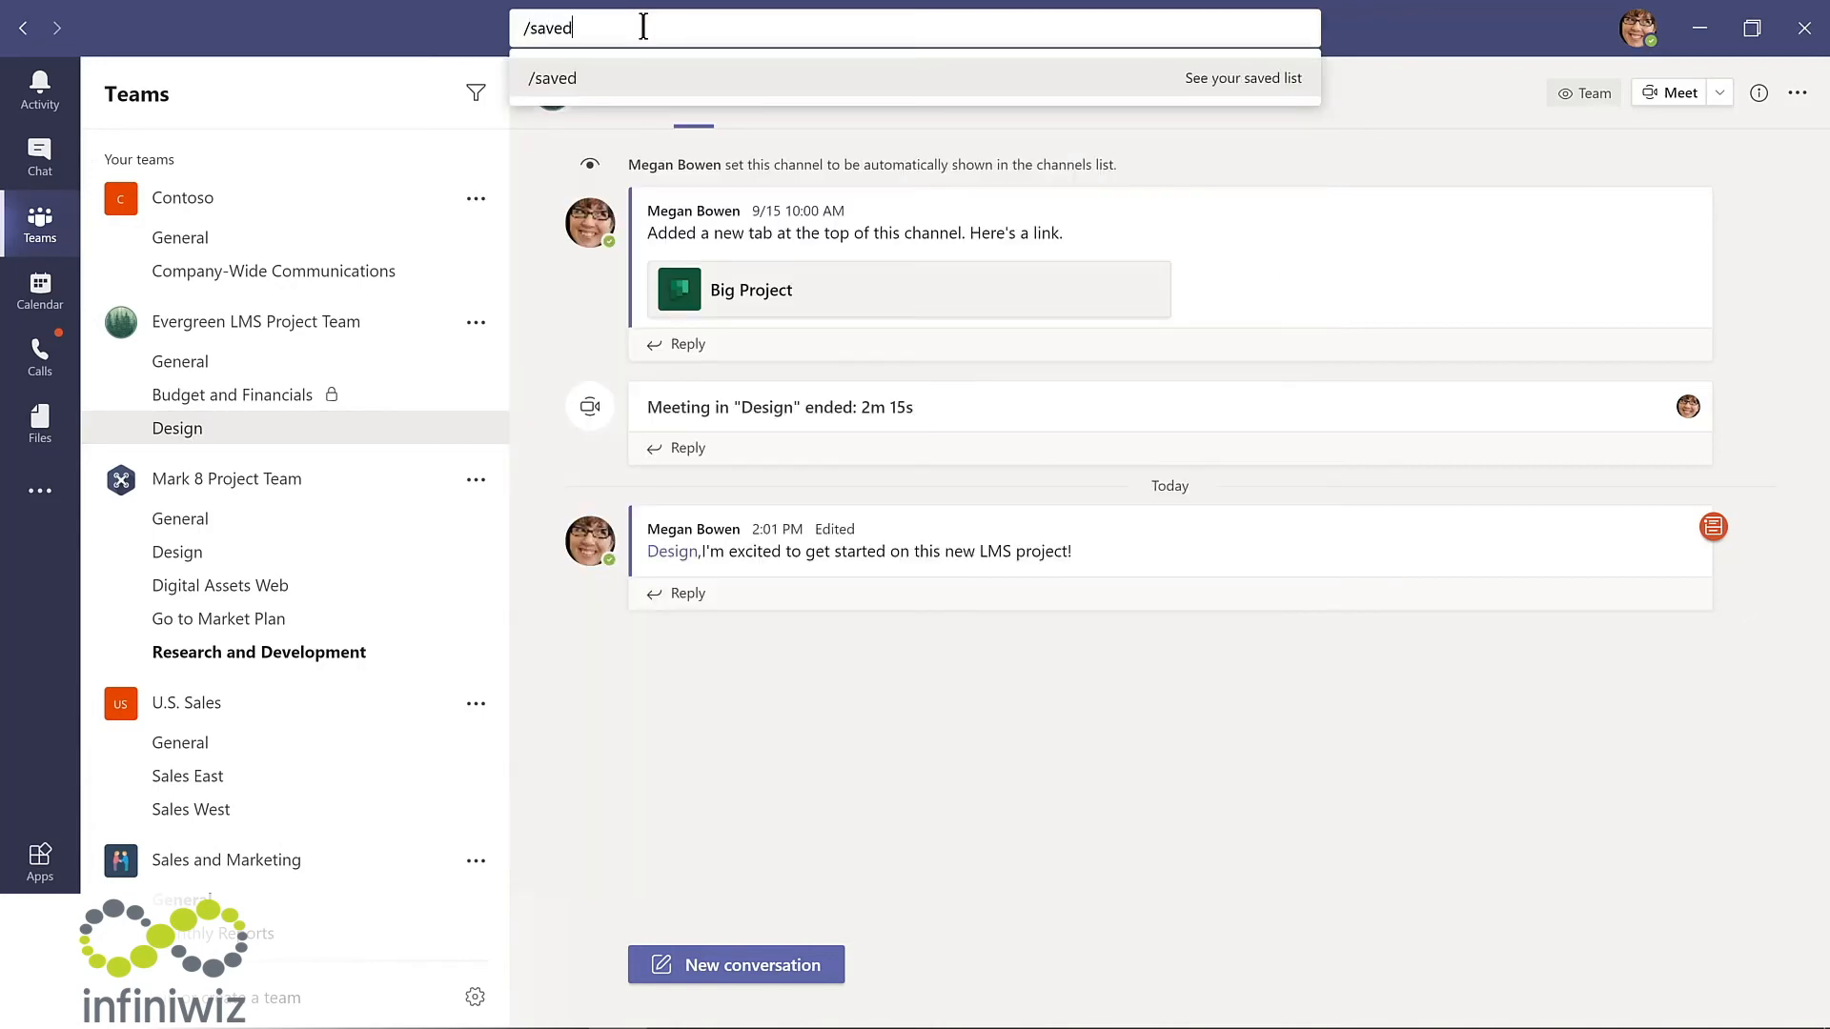
key(Return)
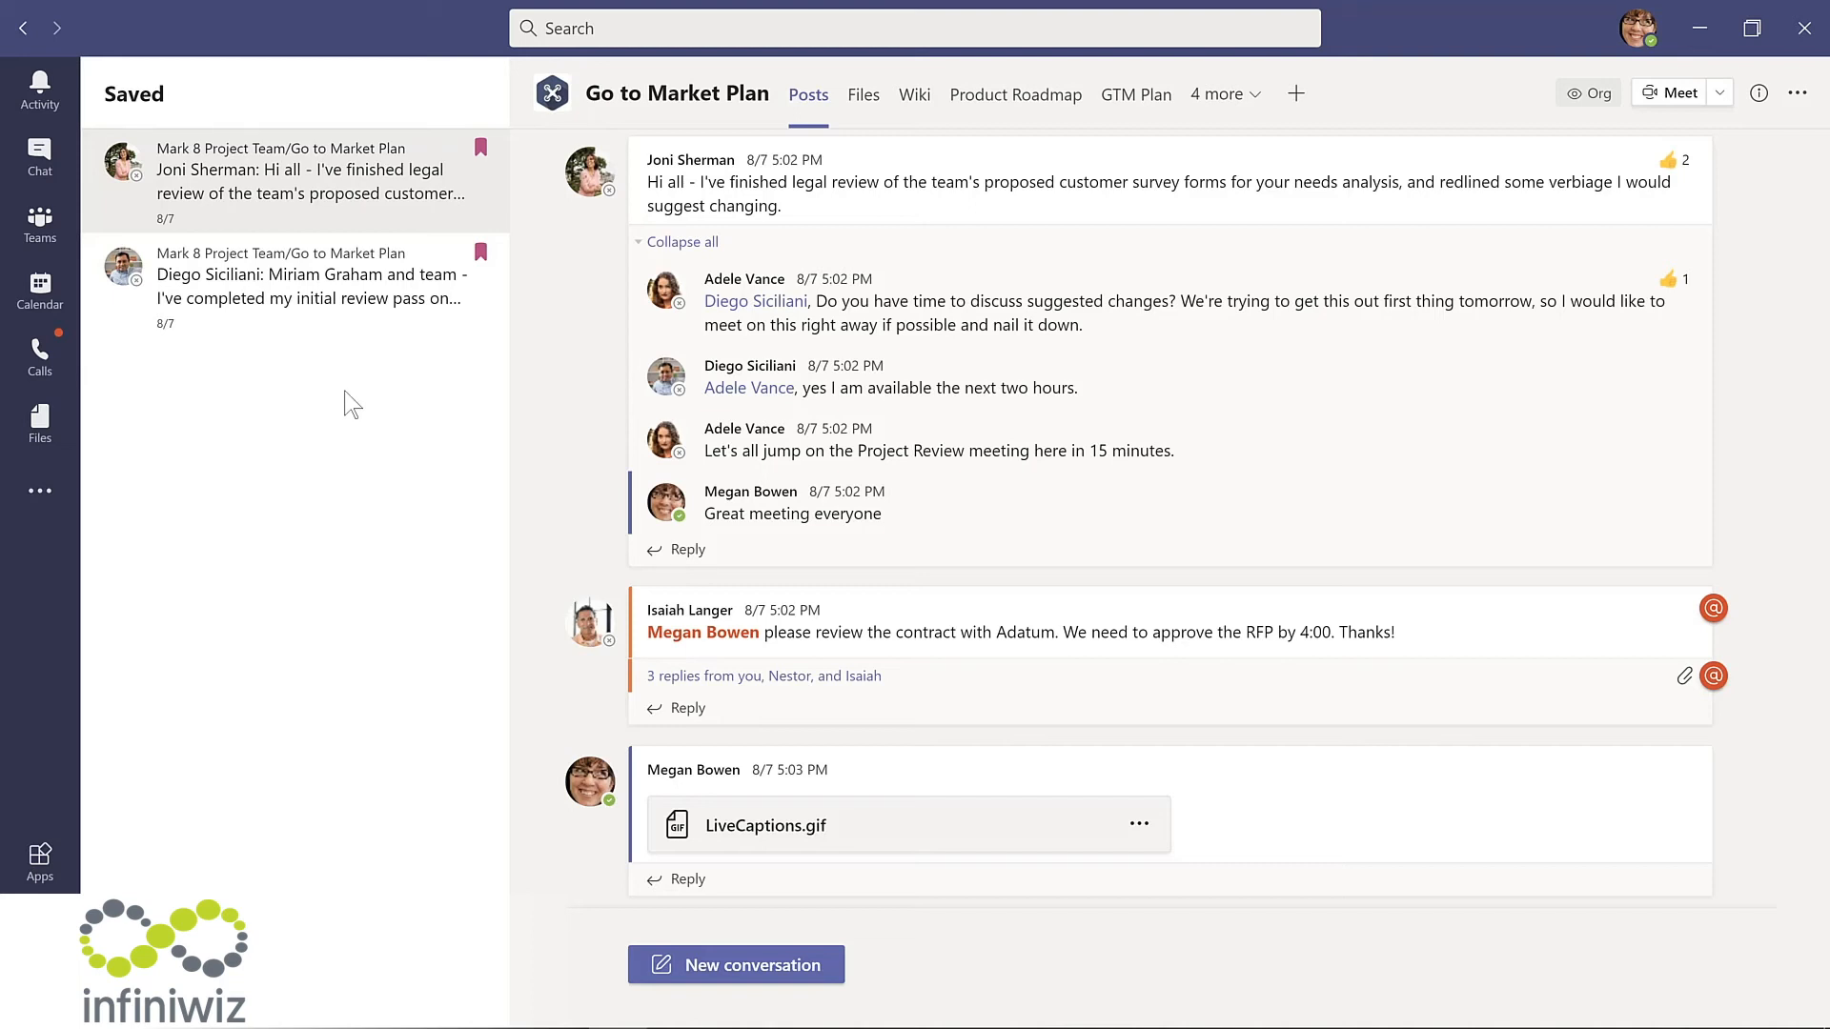
click(481, 254)
click(44, 230)
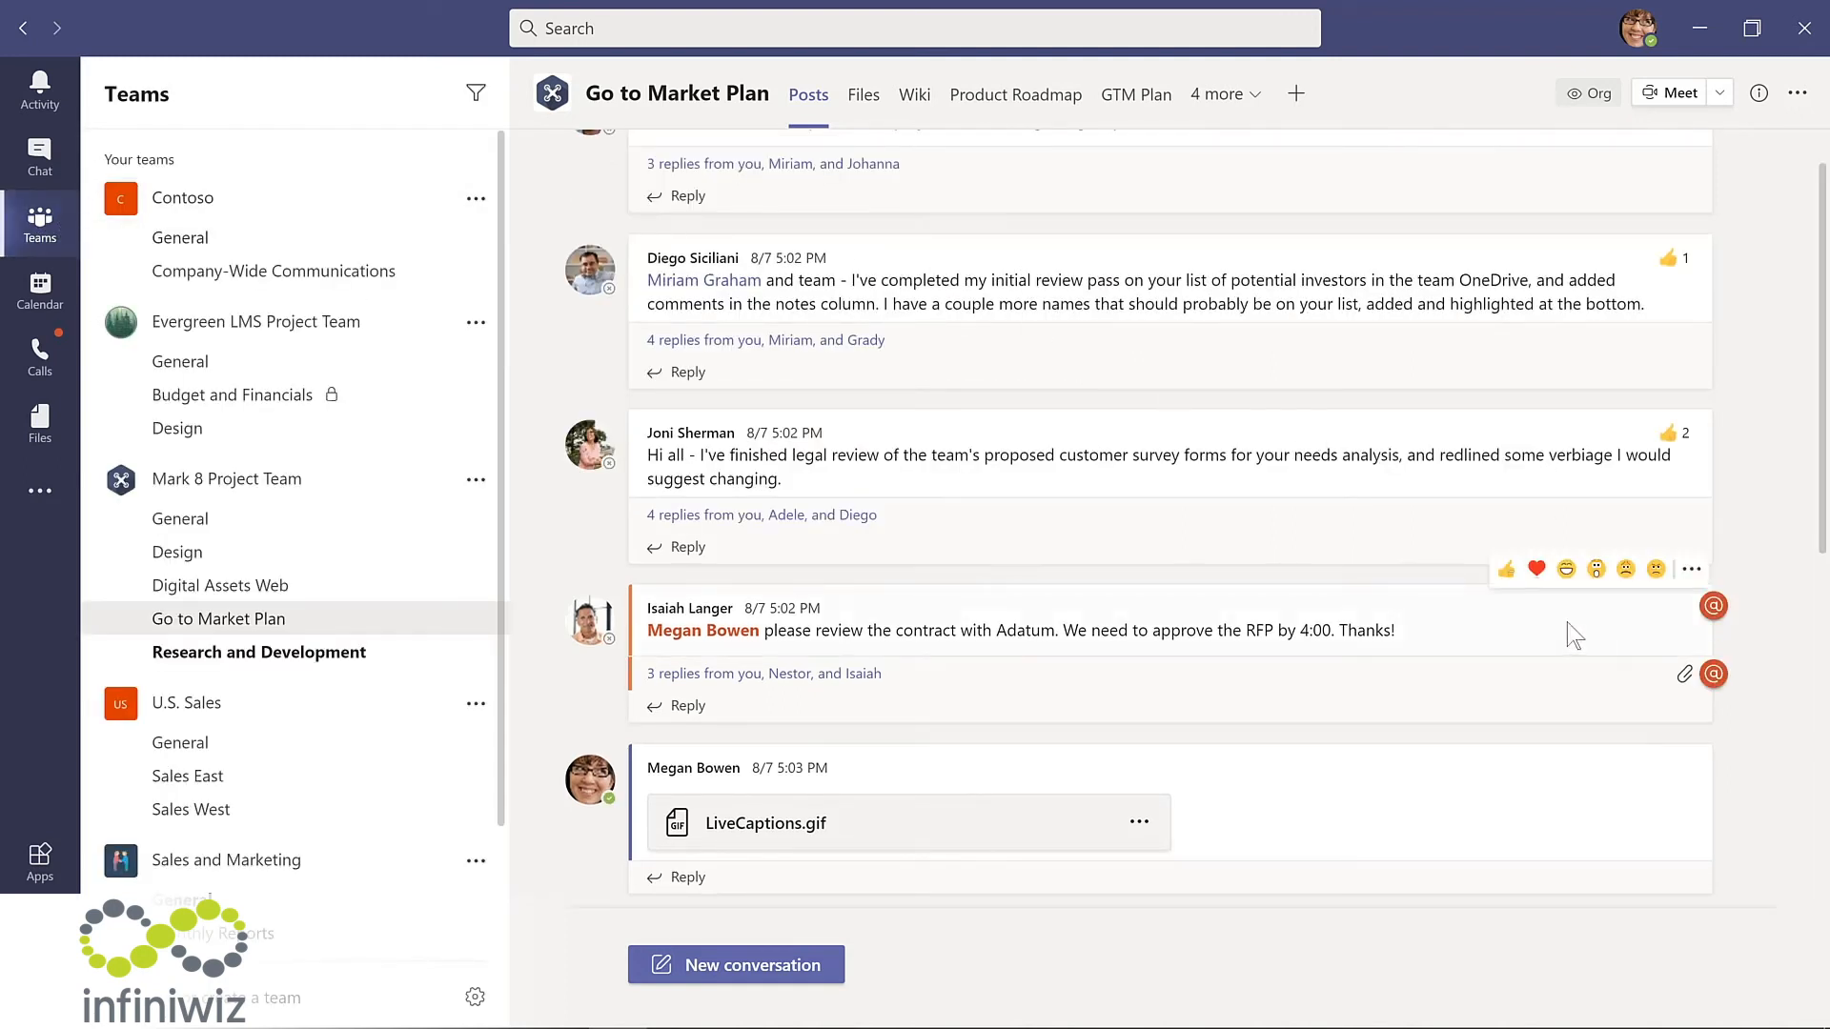
Step: Save the Adatum contract review message in the Go to Market Plan channel and unsave it again
click(1690, 570)
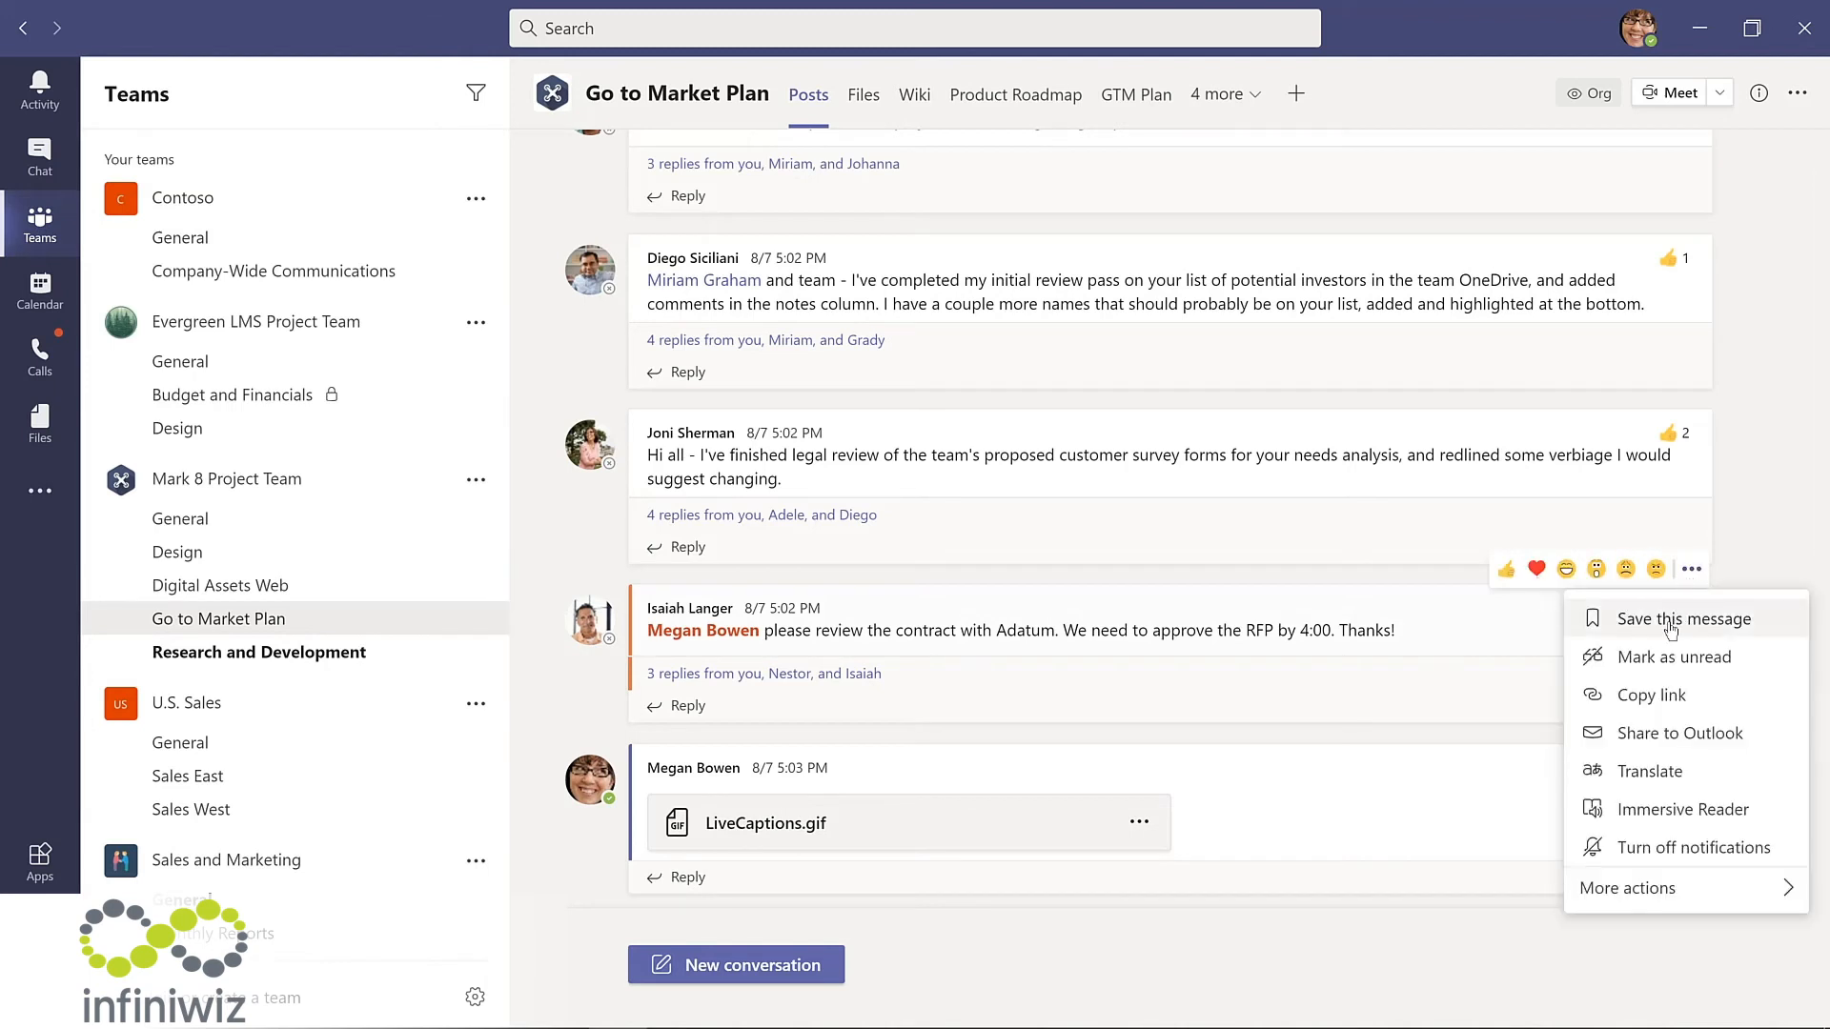
click(1670, 619)
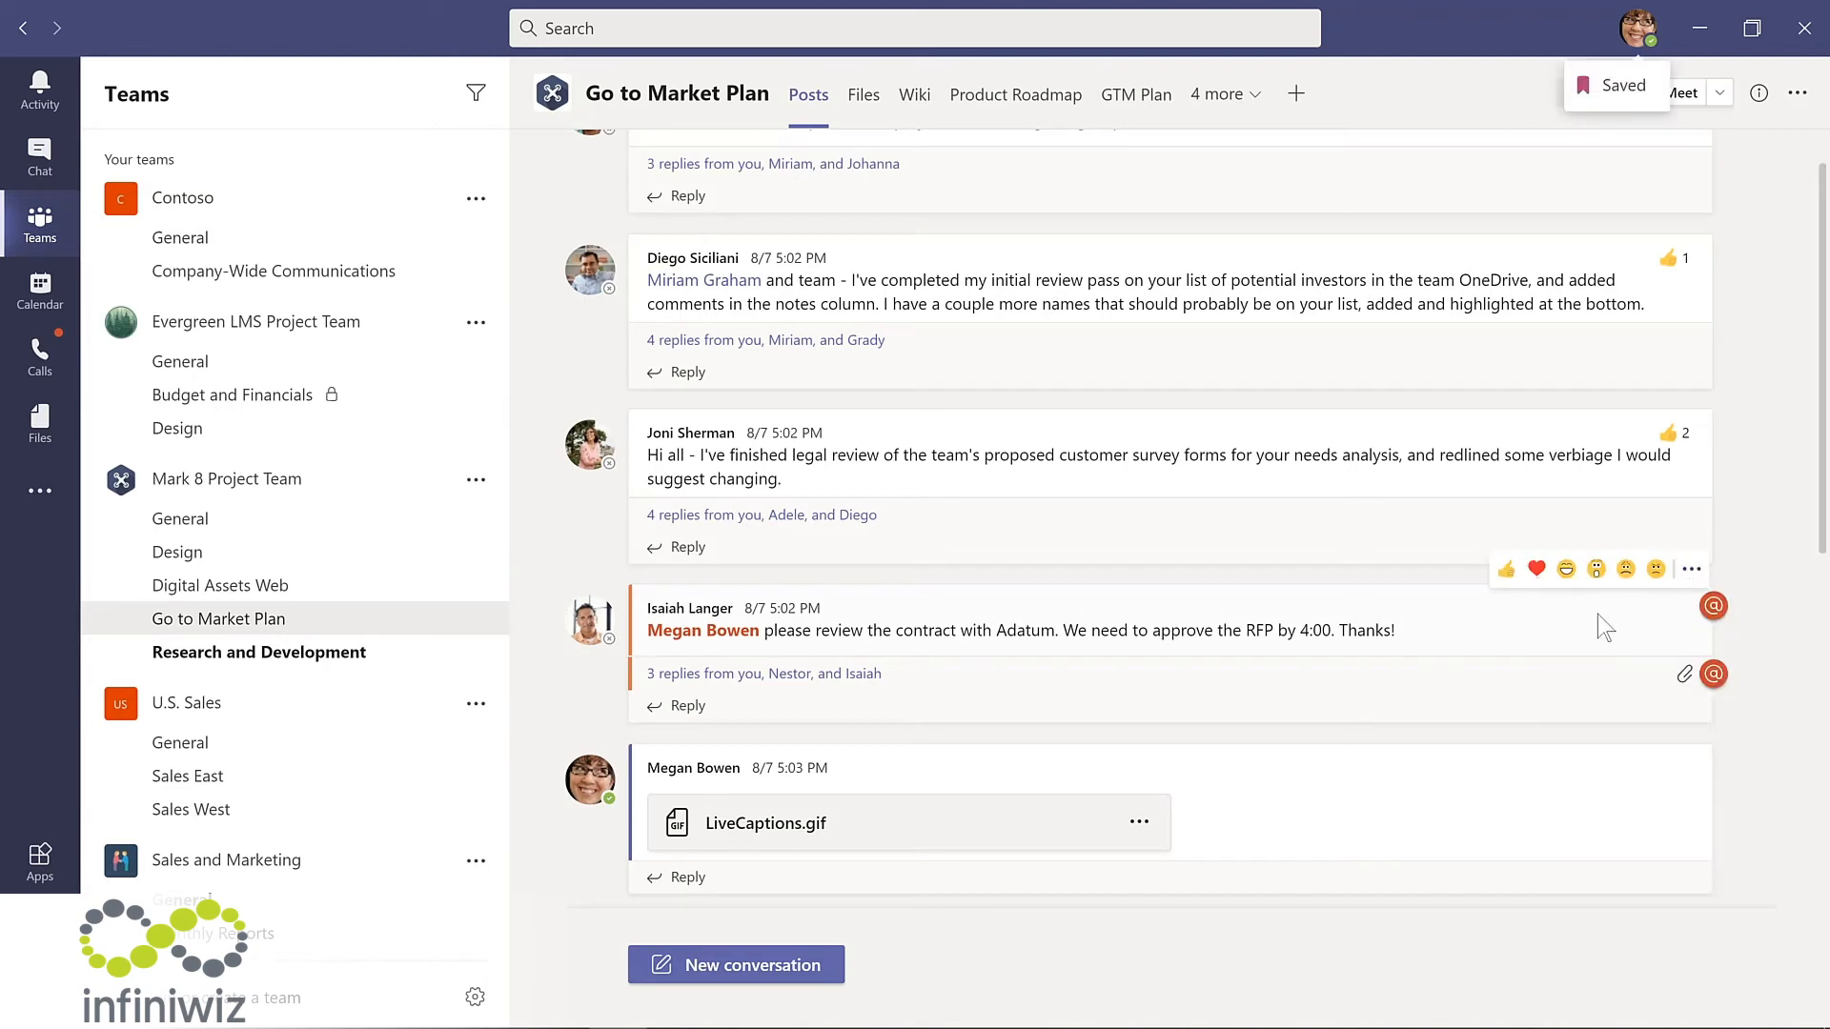
click(1693, 571)
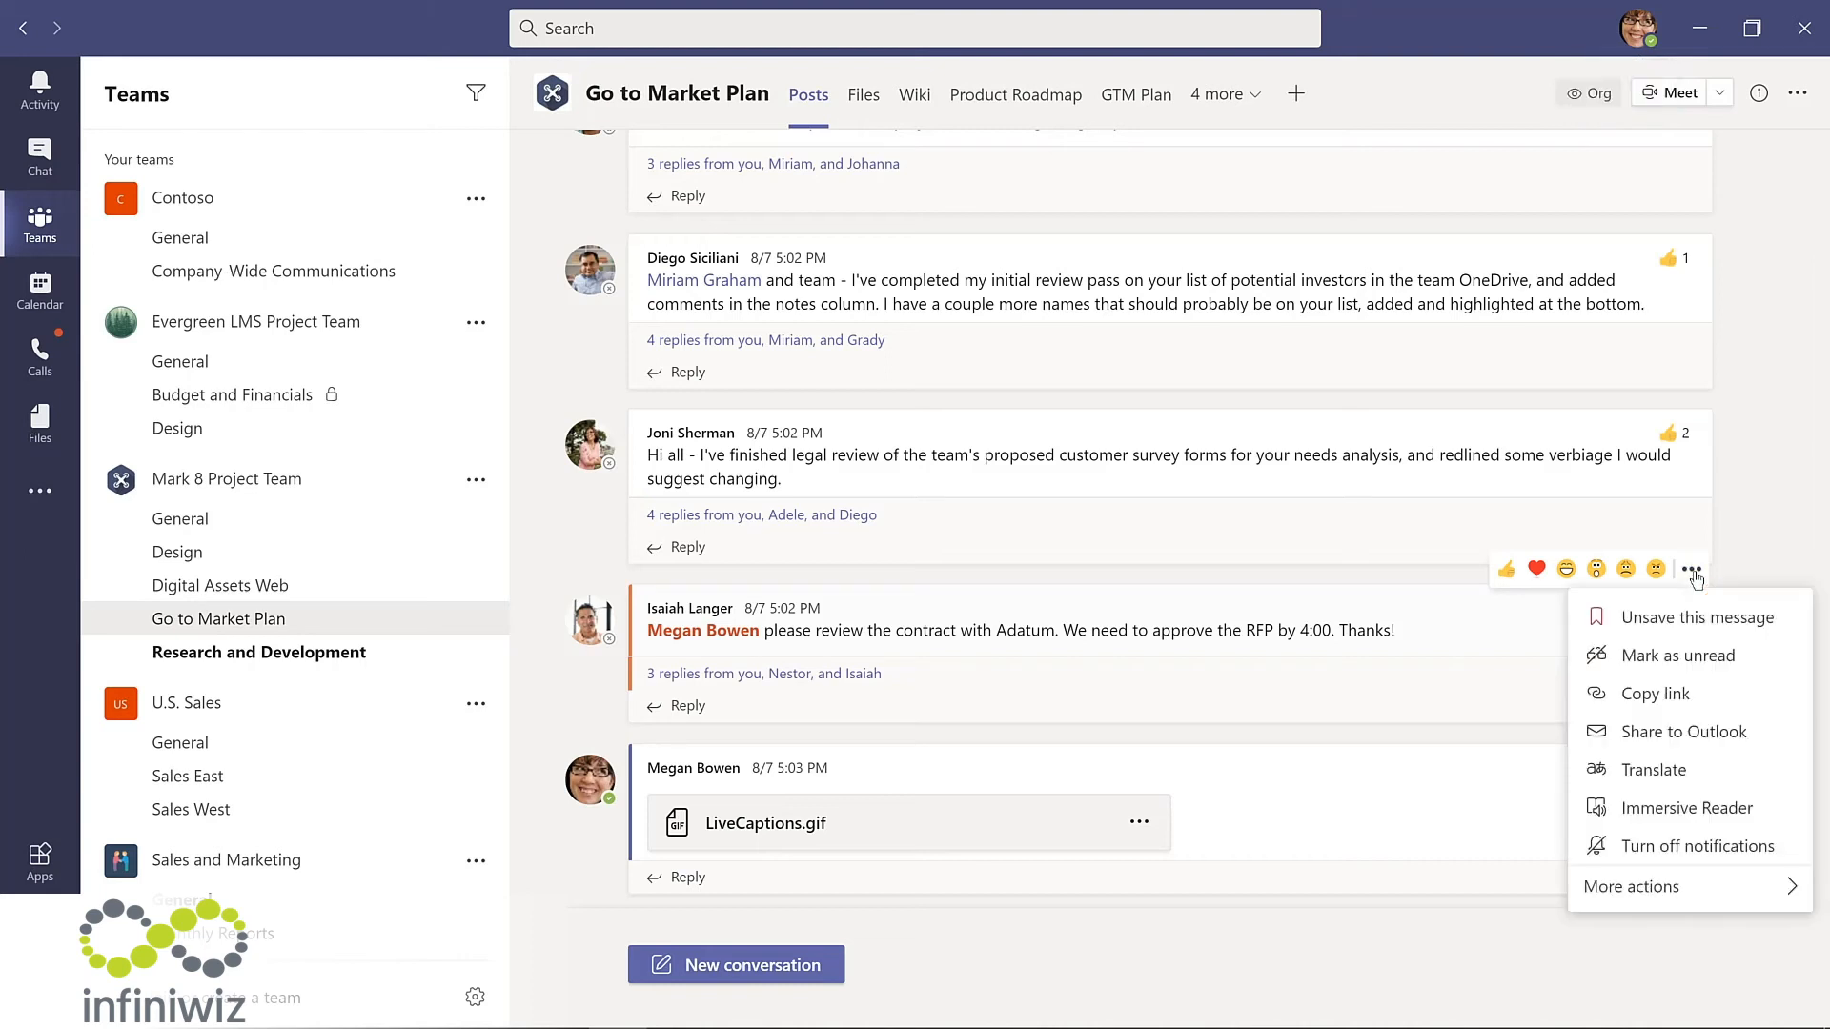
click(1672, 619)
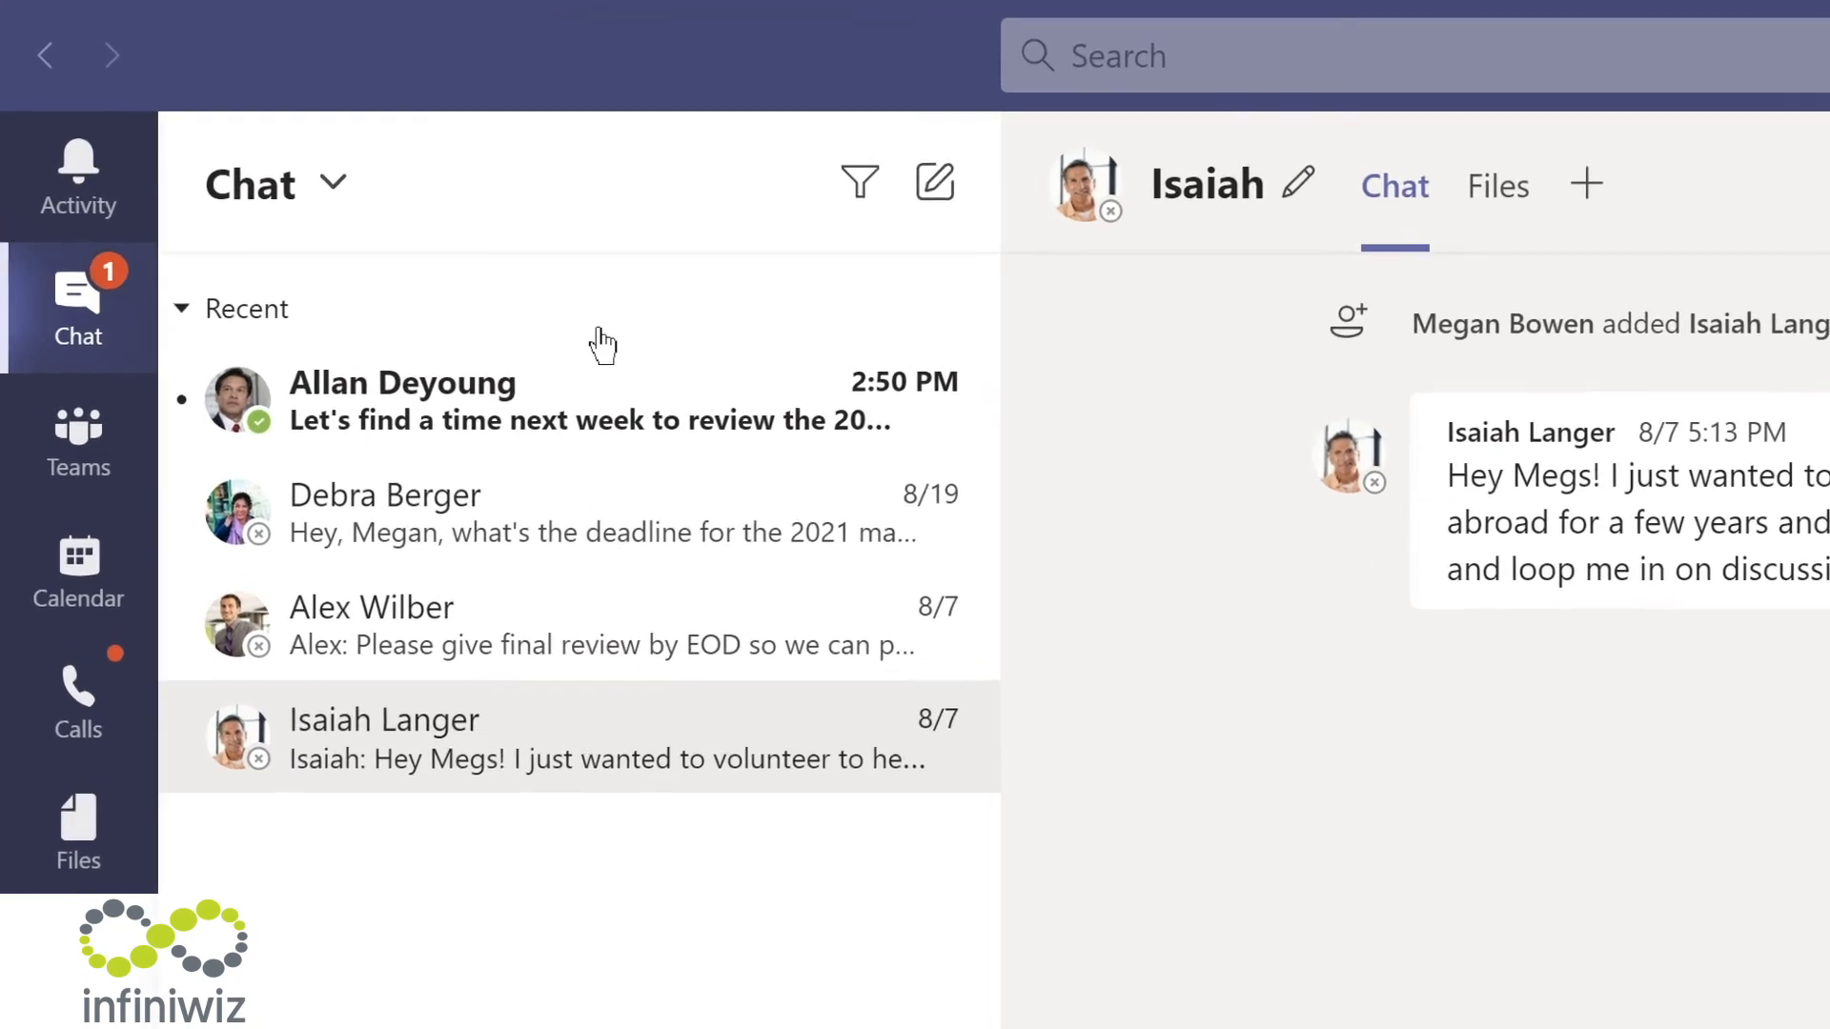
Step: Pin the unread chat about finding a time next week for a review
mouse_move(675, 404)
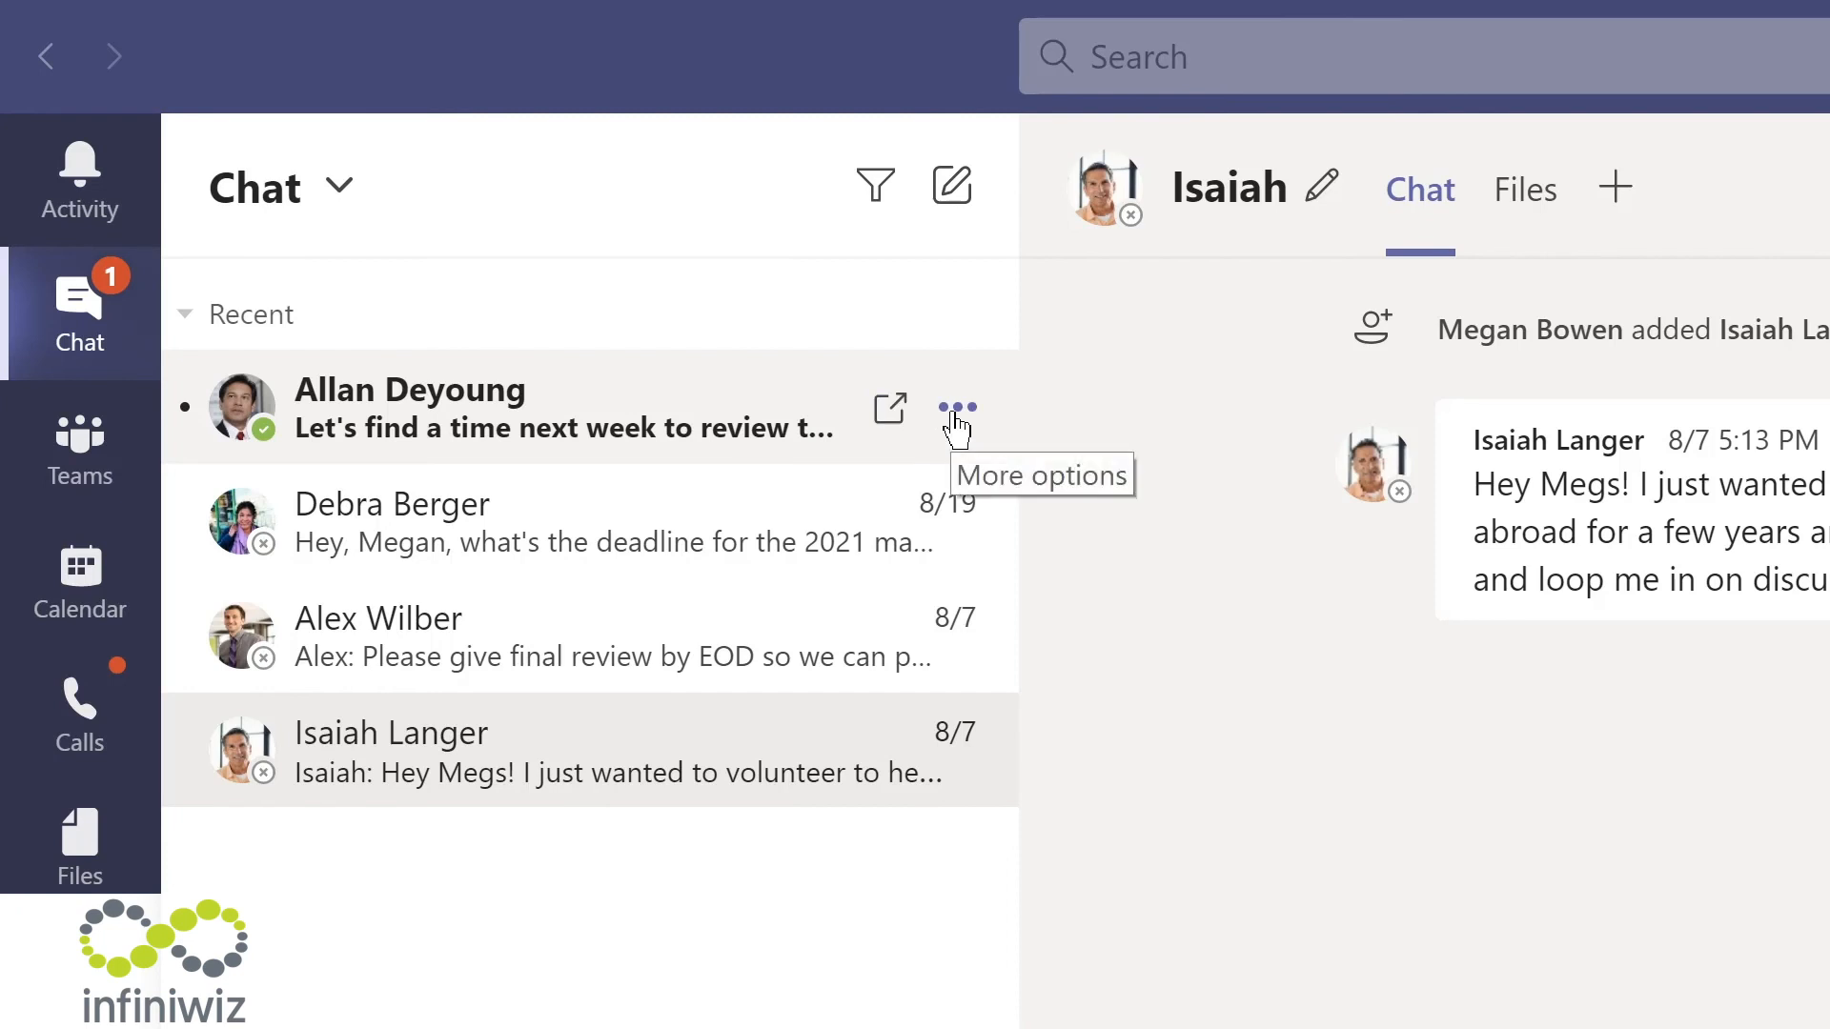
click(957, 410)
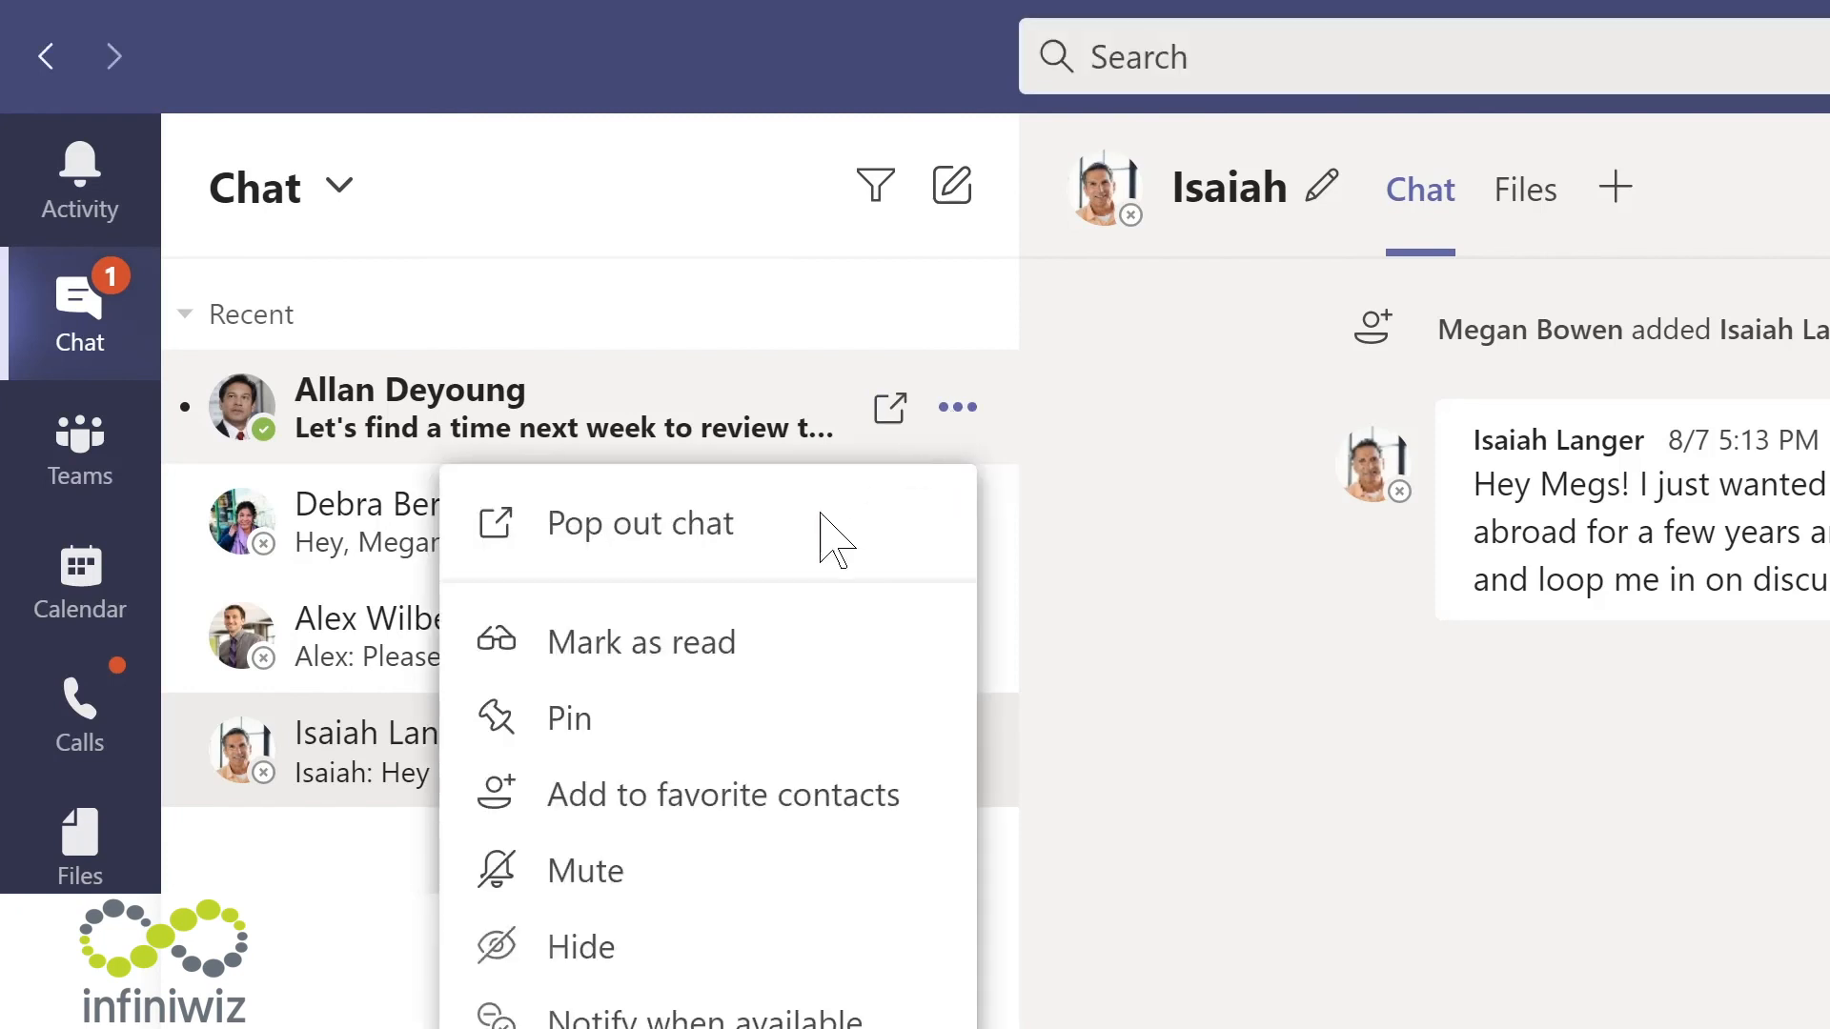
click(570, 725)
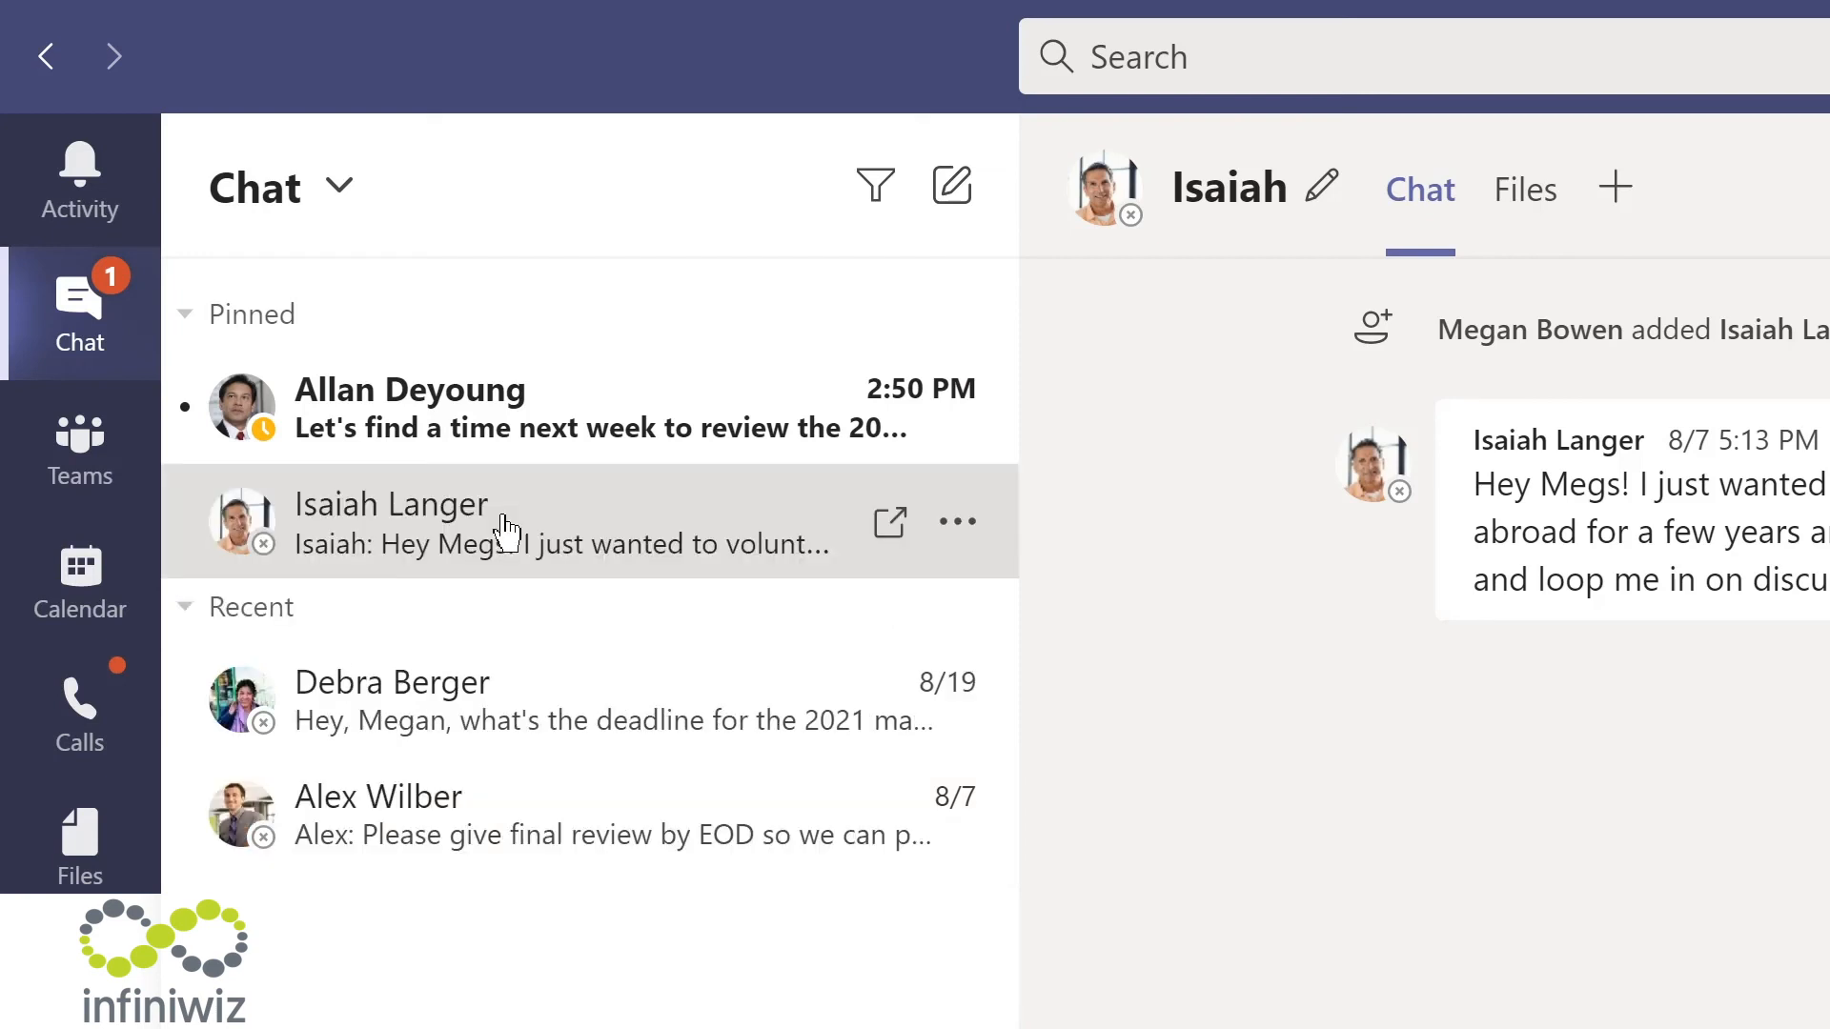
Step: Move the currently open chat to the first place among the pinned chats and unpin it
drag(505, 529, 506, 388)
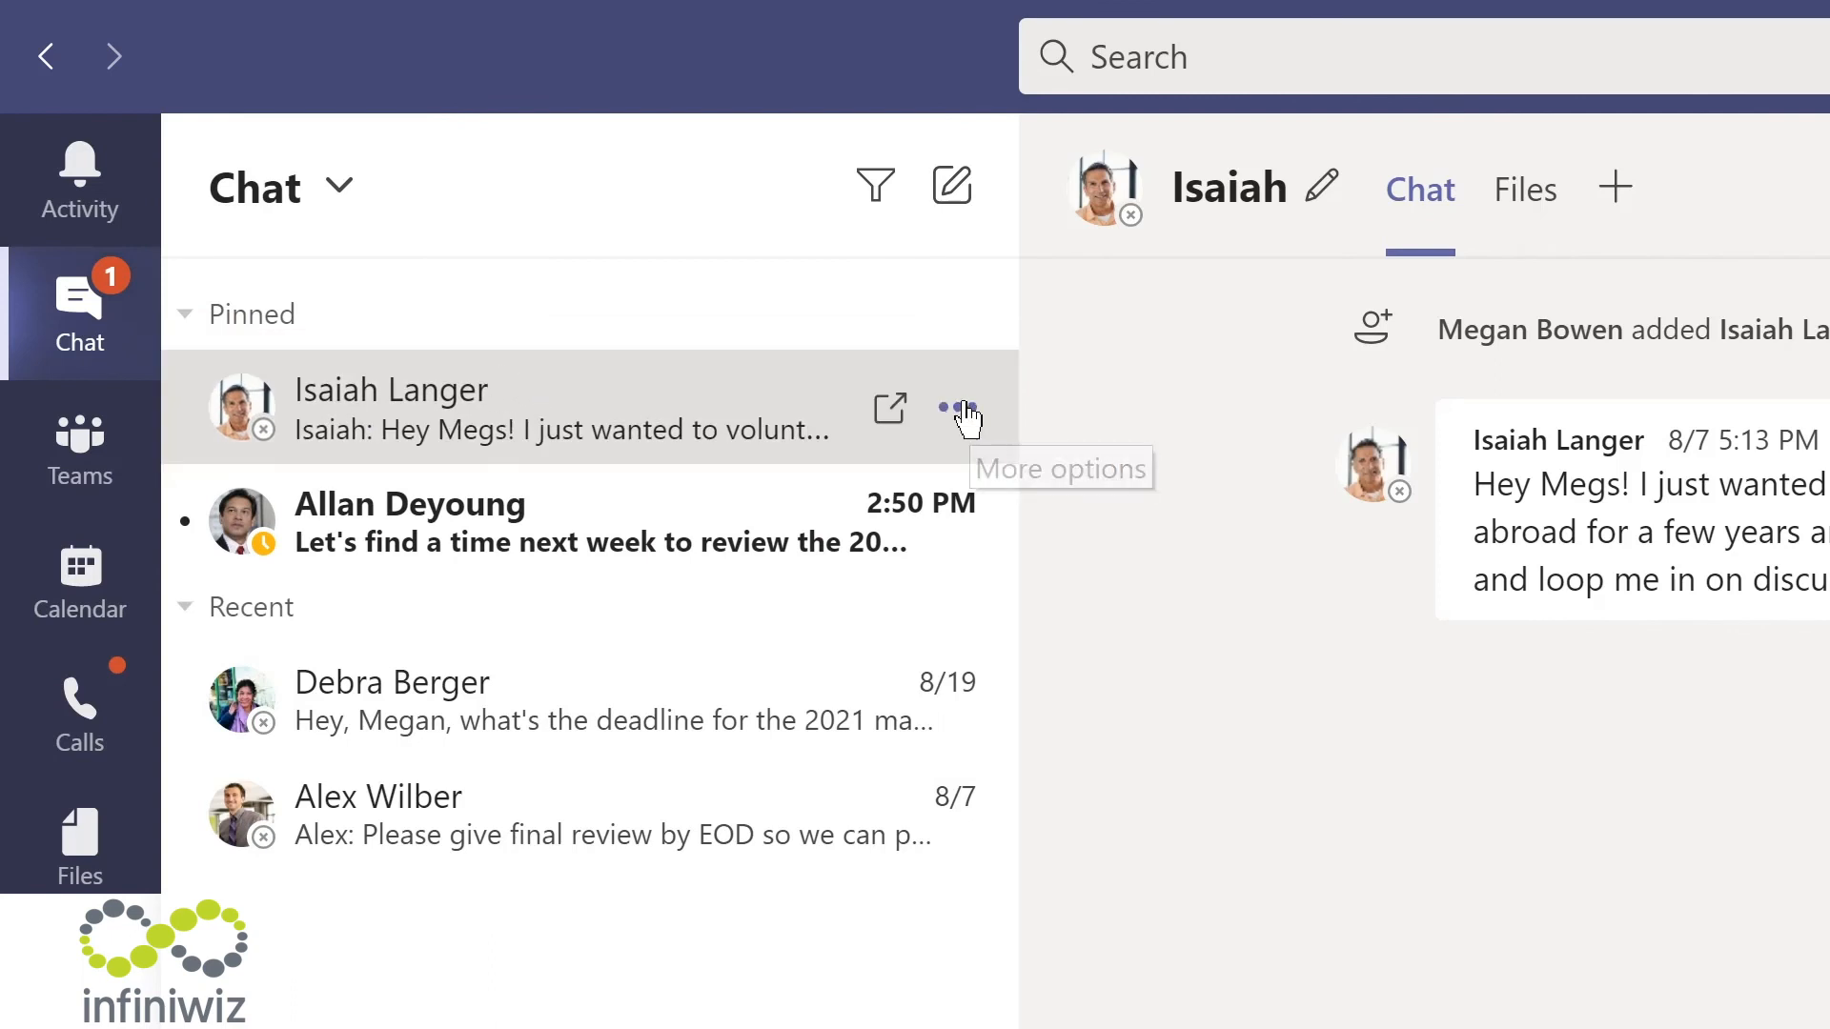
click(965, 416)
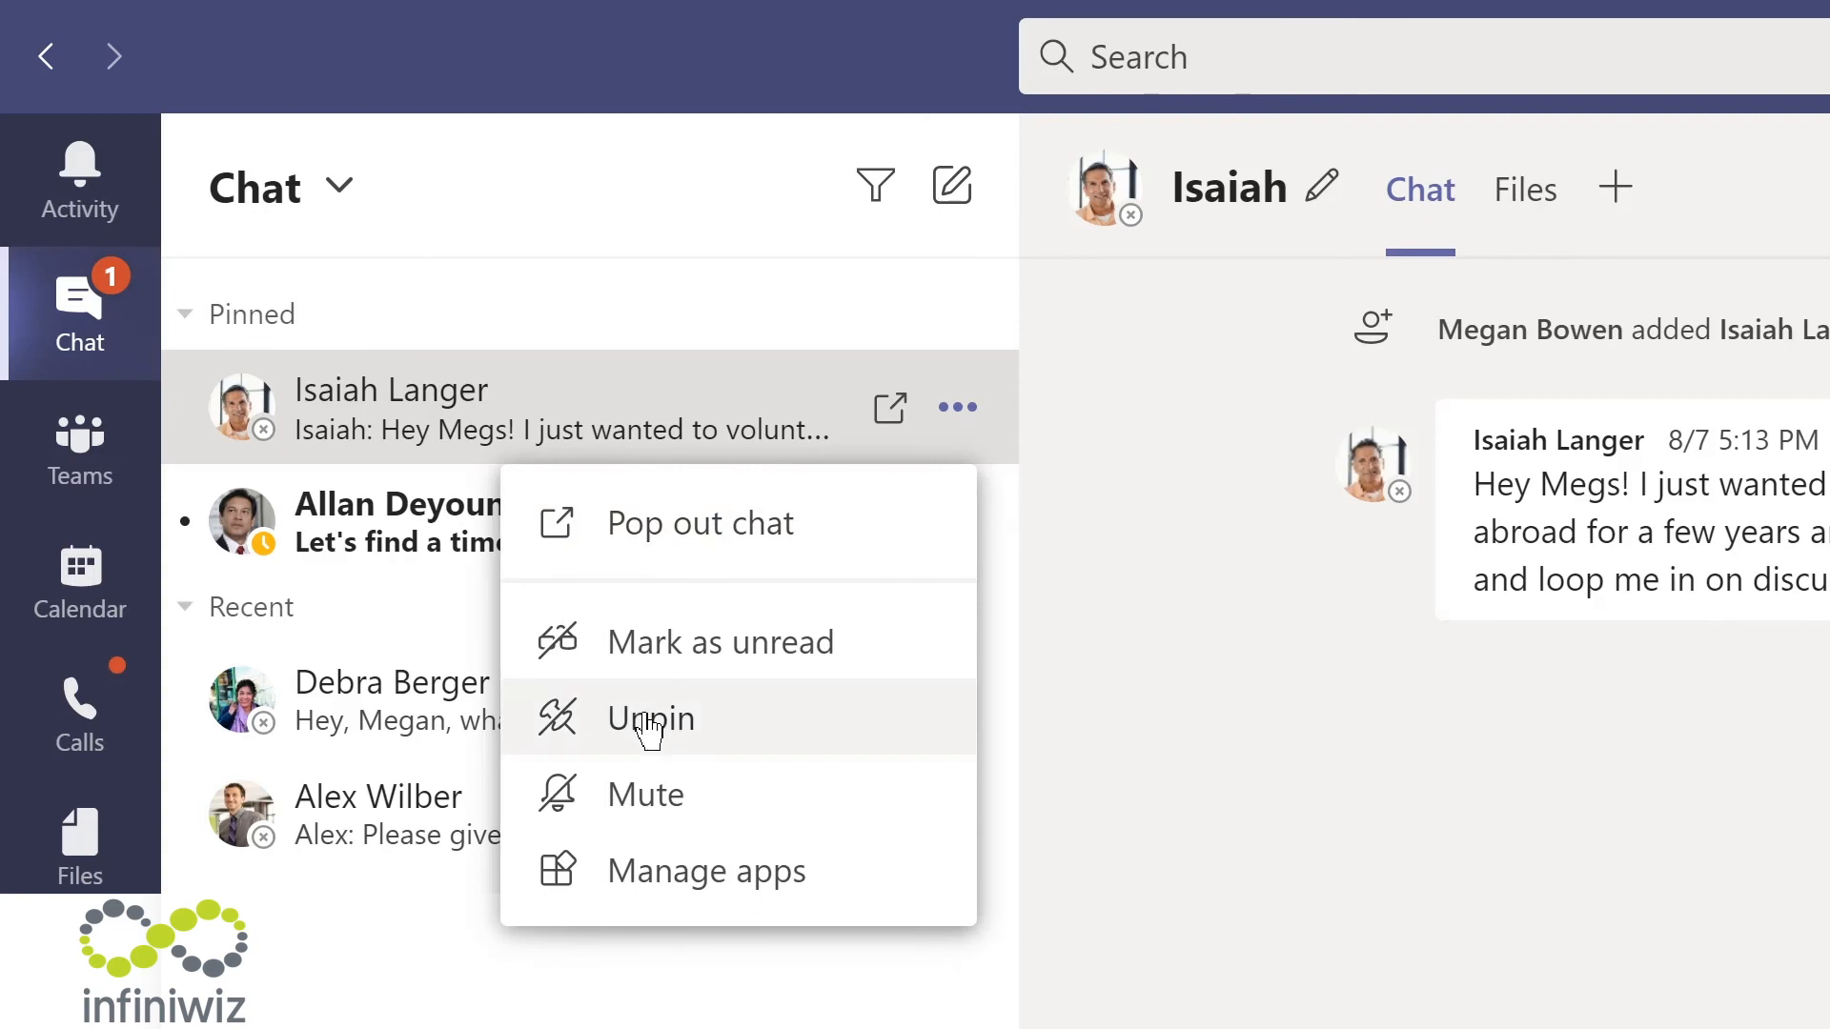
click(656, 726)
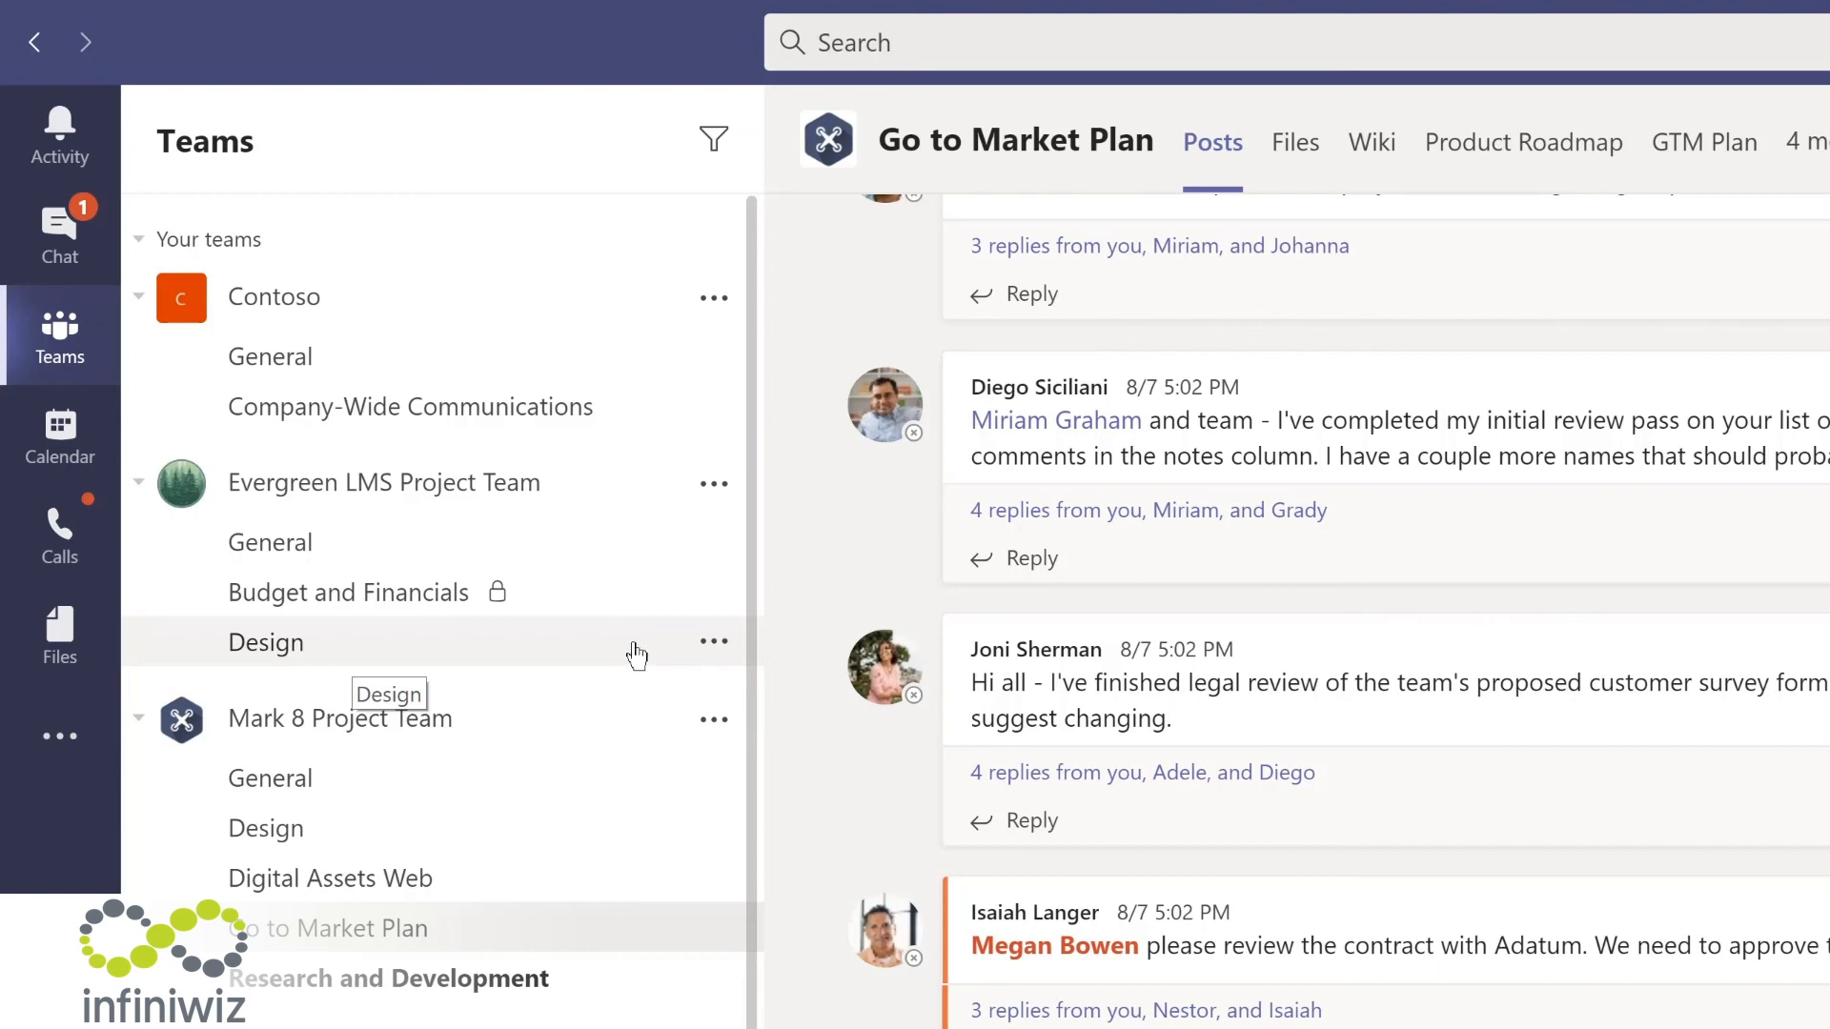
Step: Pin the Design channel of the Evergreen LMS Project Team
click(713, 644)
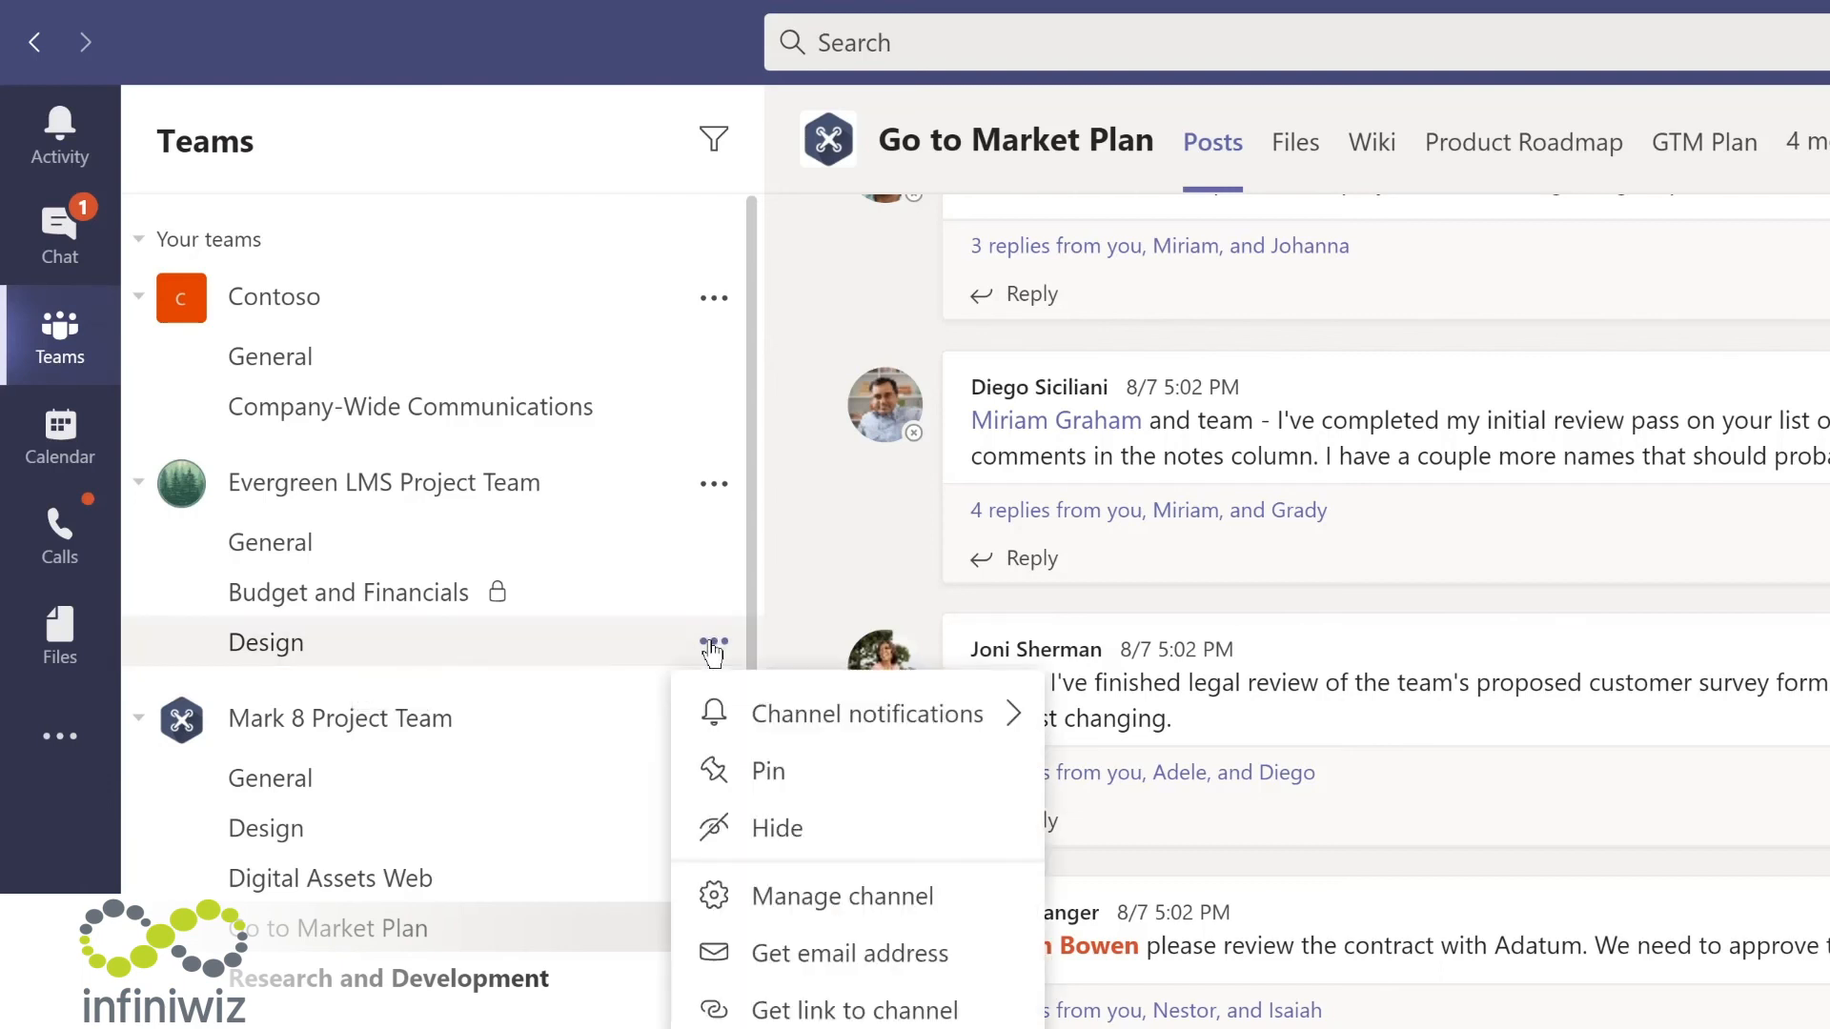
click(765, 783)
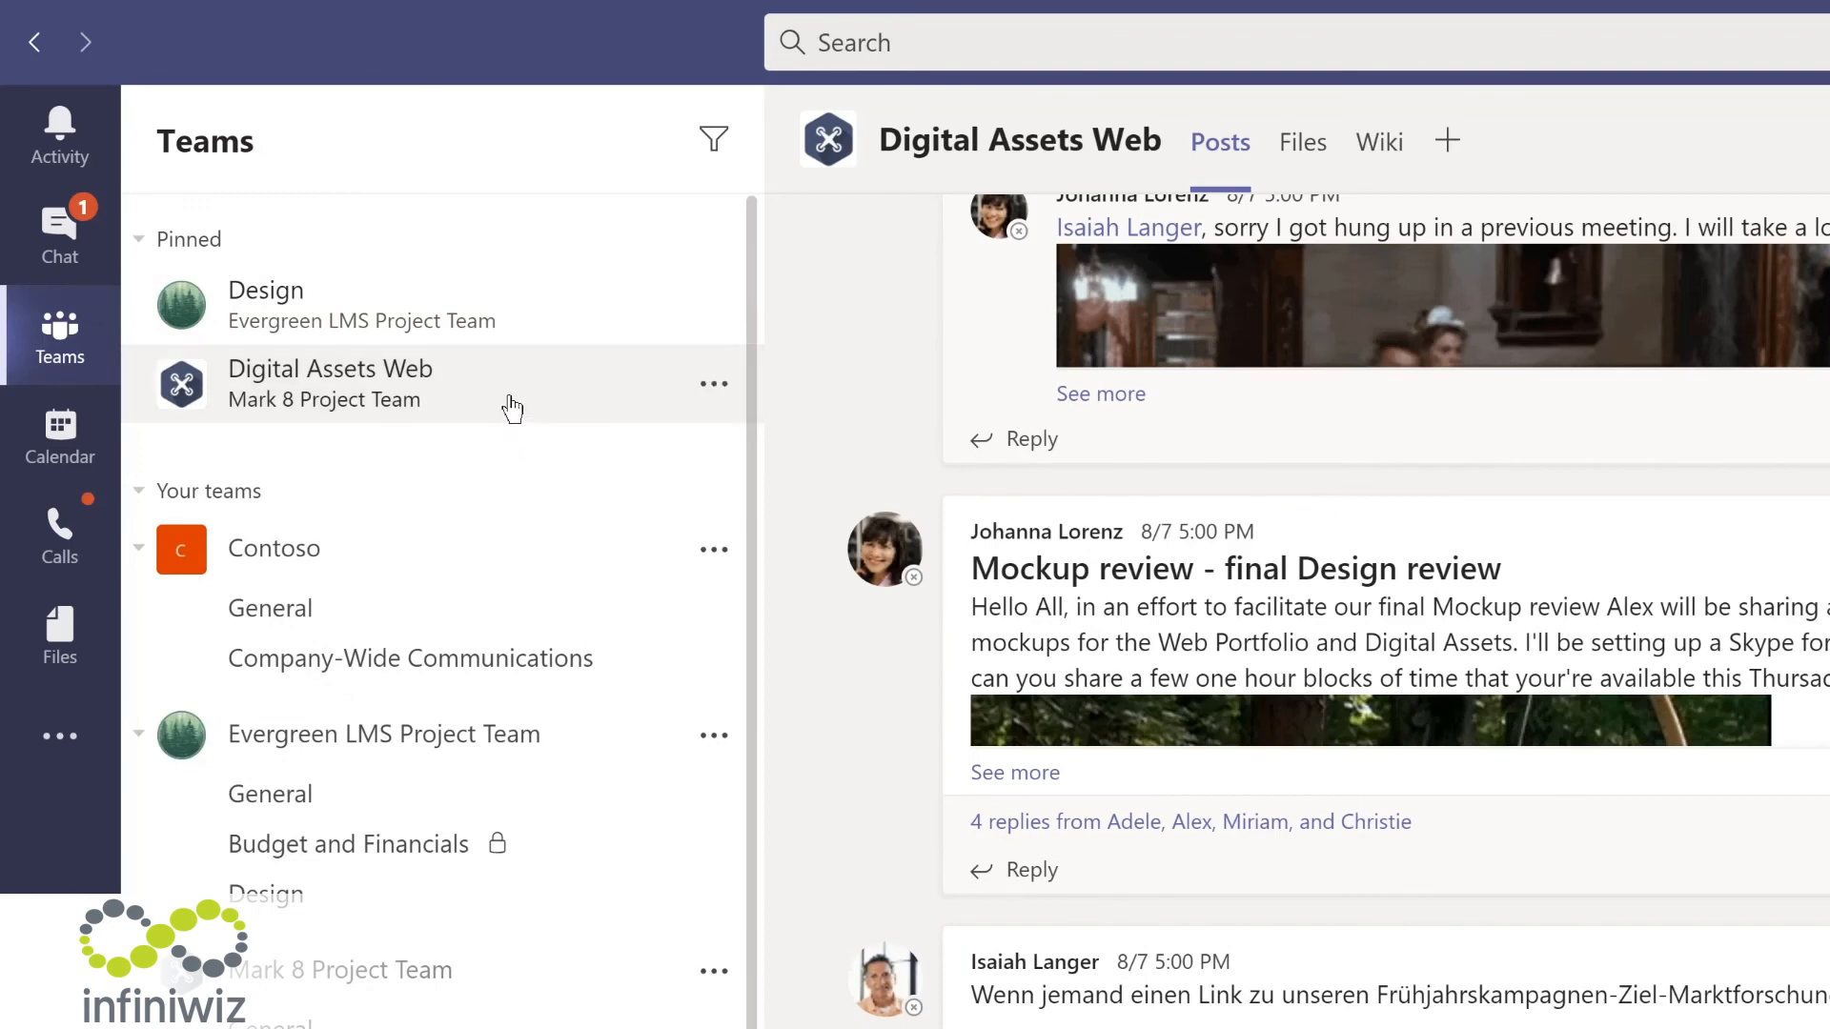
Step: Move the Mark 8 Project Team's Digital Assets Web channel above Design in the pinned channels and unpin it
drag(512, 408, 512, 284)
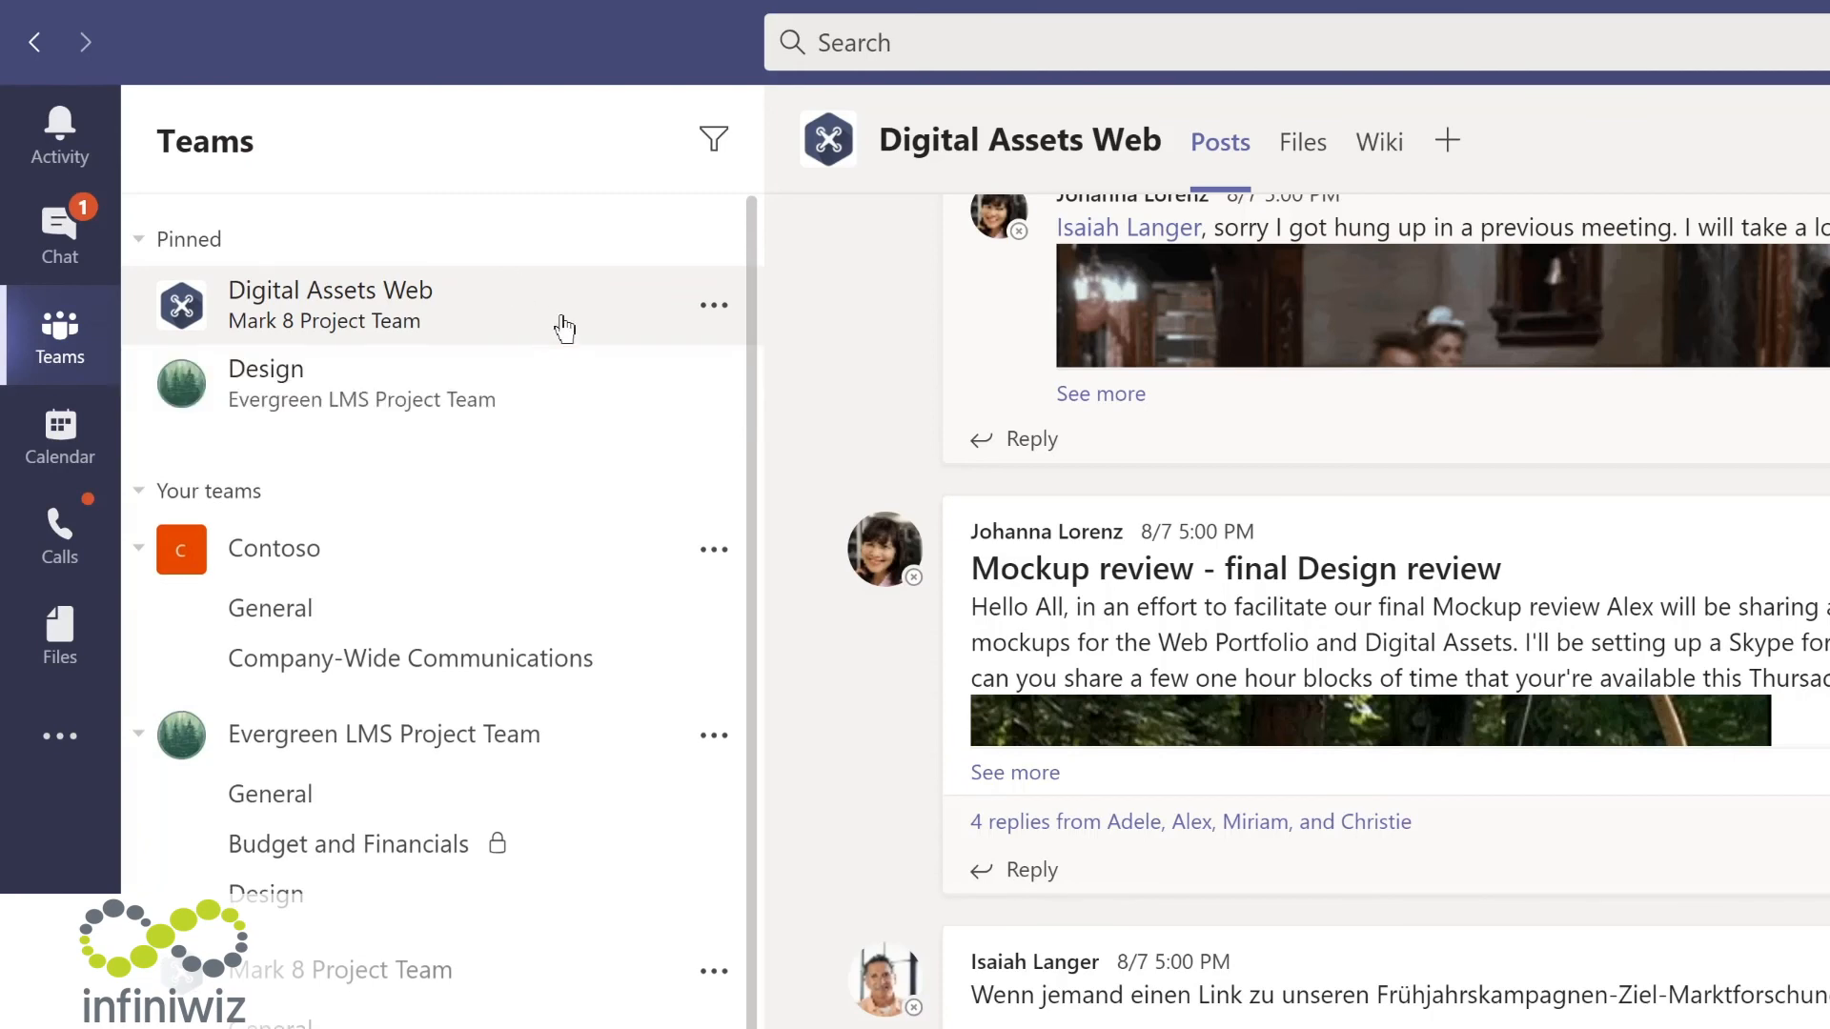
click(714, 306)
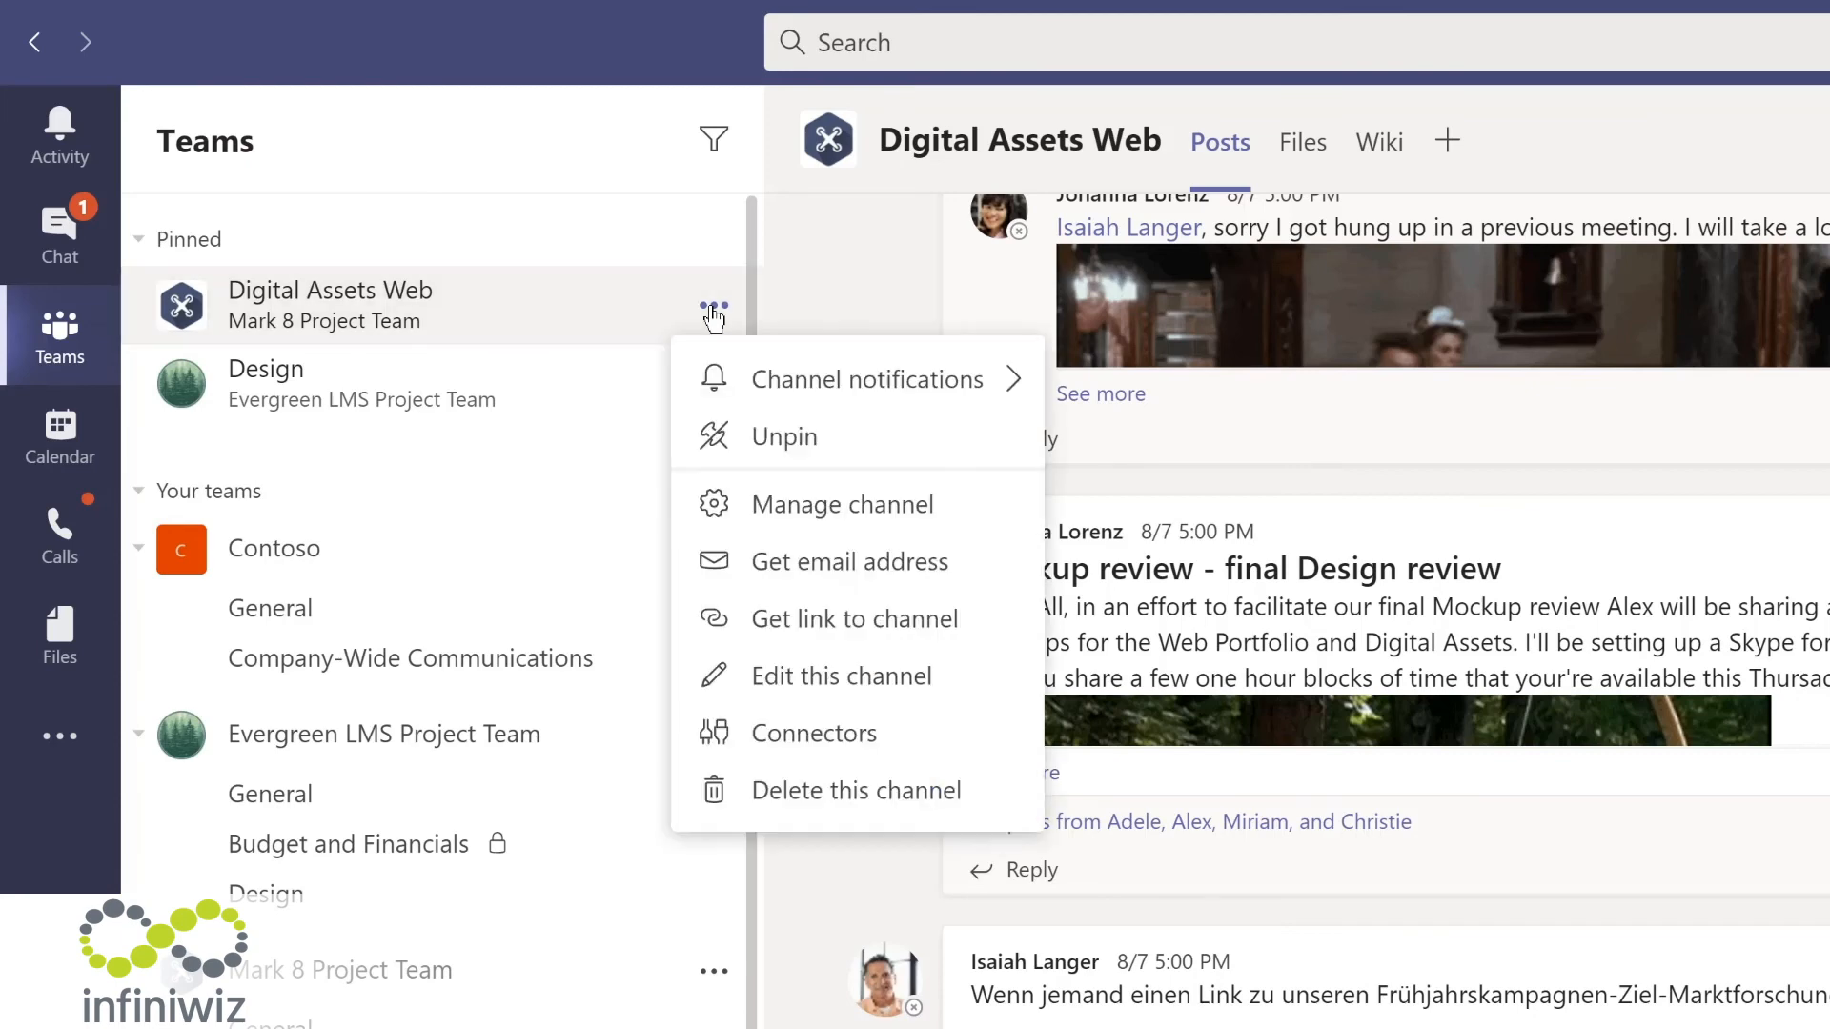
click(745, 438)
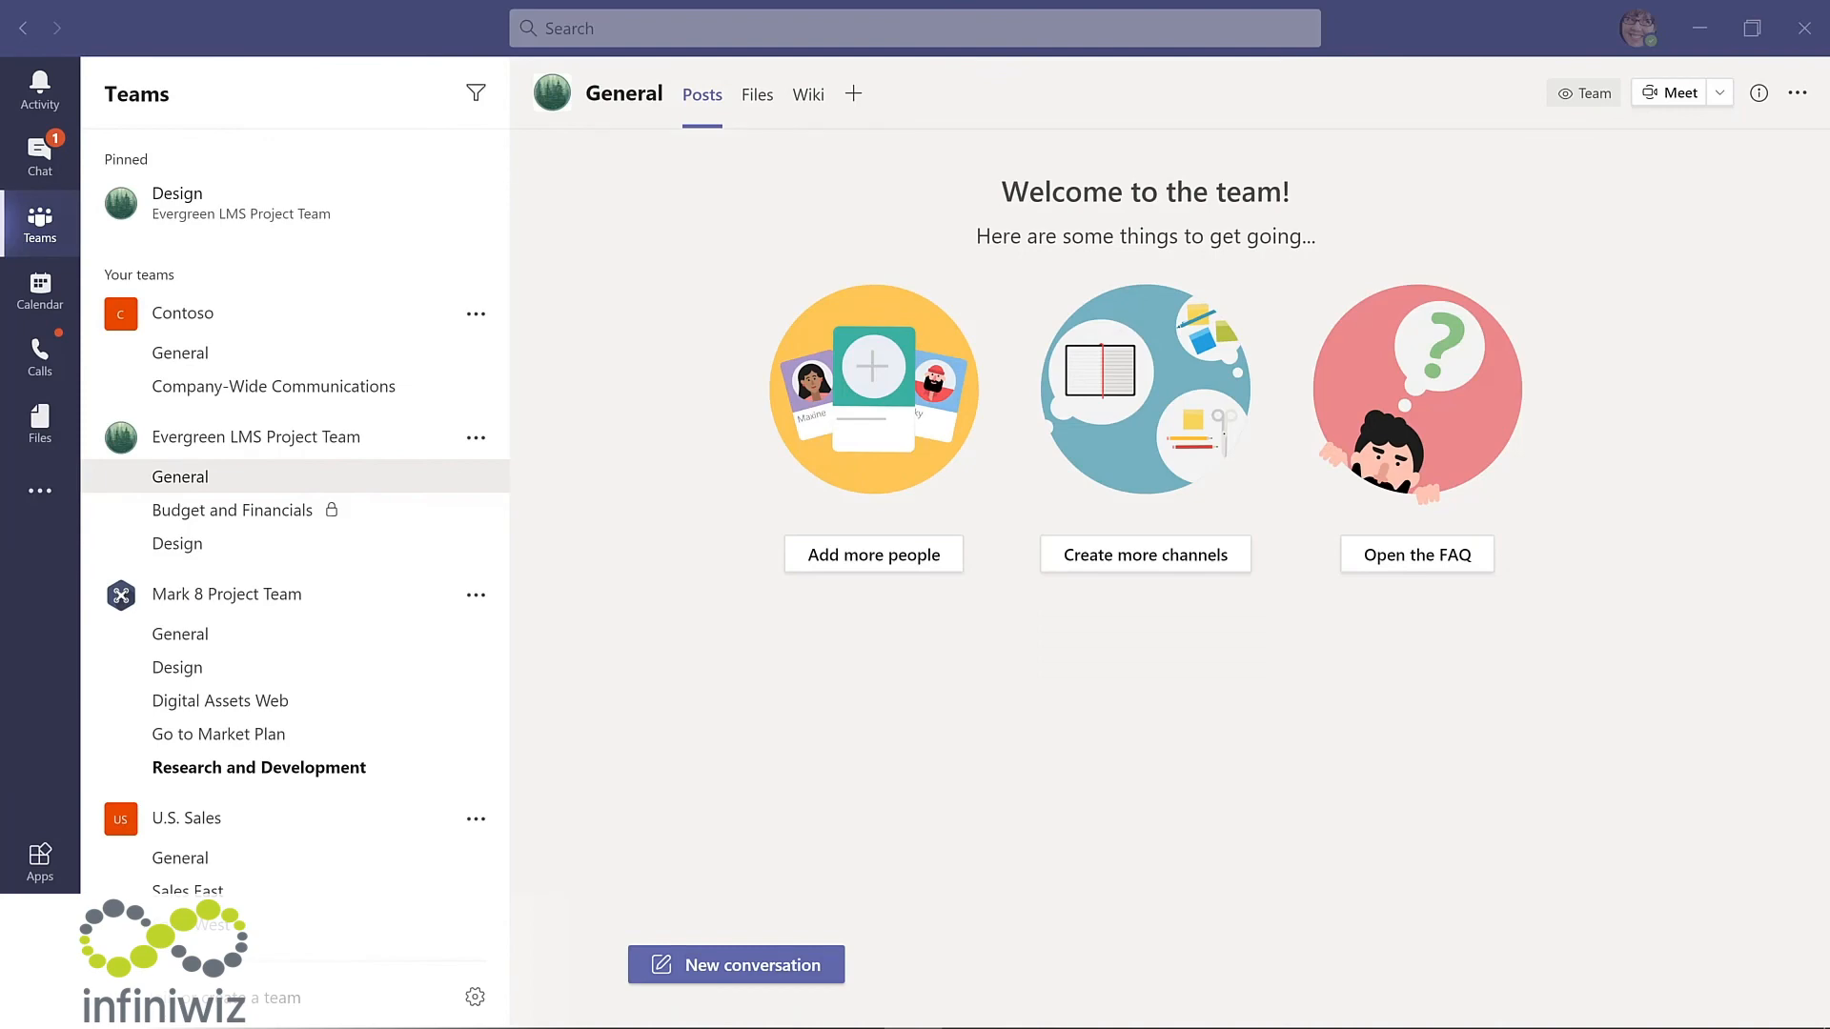
Step: Start a formatted new conversation in the Evergreen LMS Project Team's General channel with the subject "I'm excited to start planning our new LMS!"
click(695, 965)
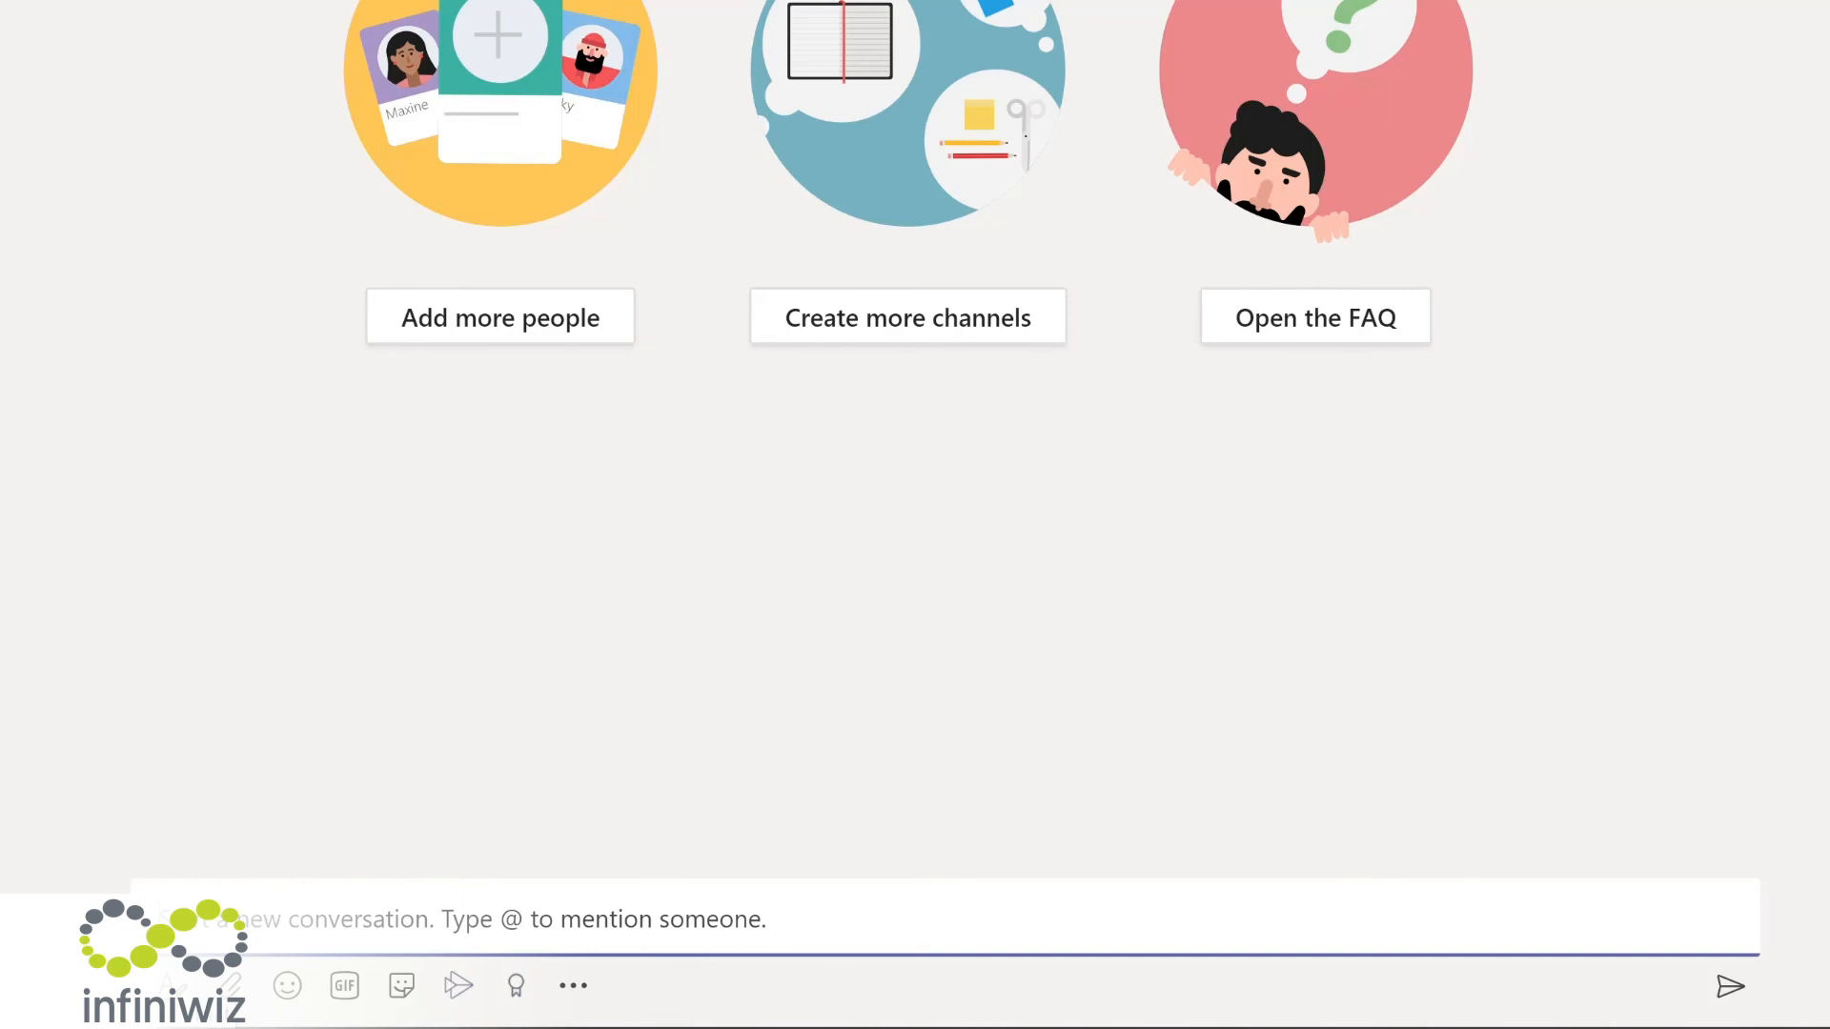
key(ctrl+shift+x)
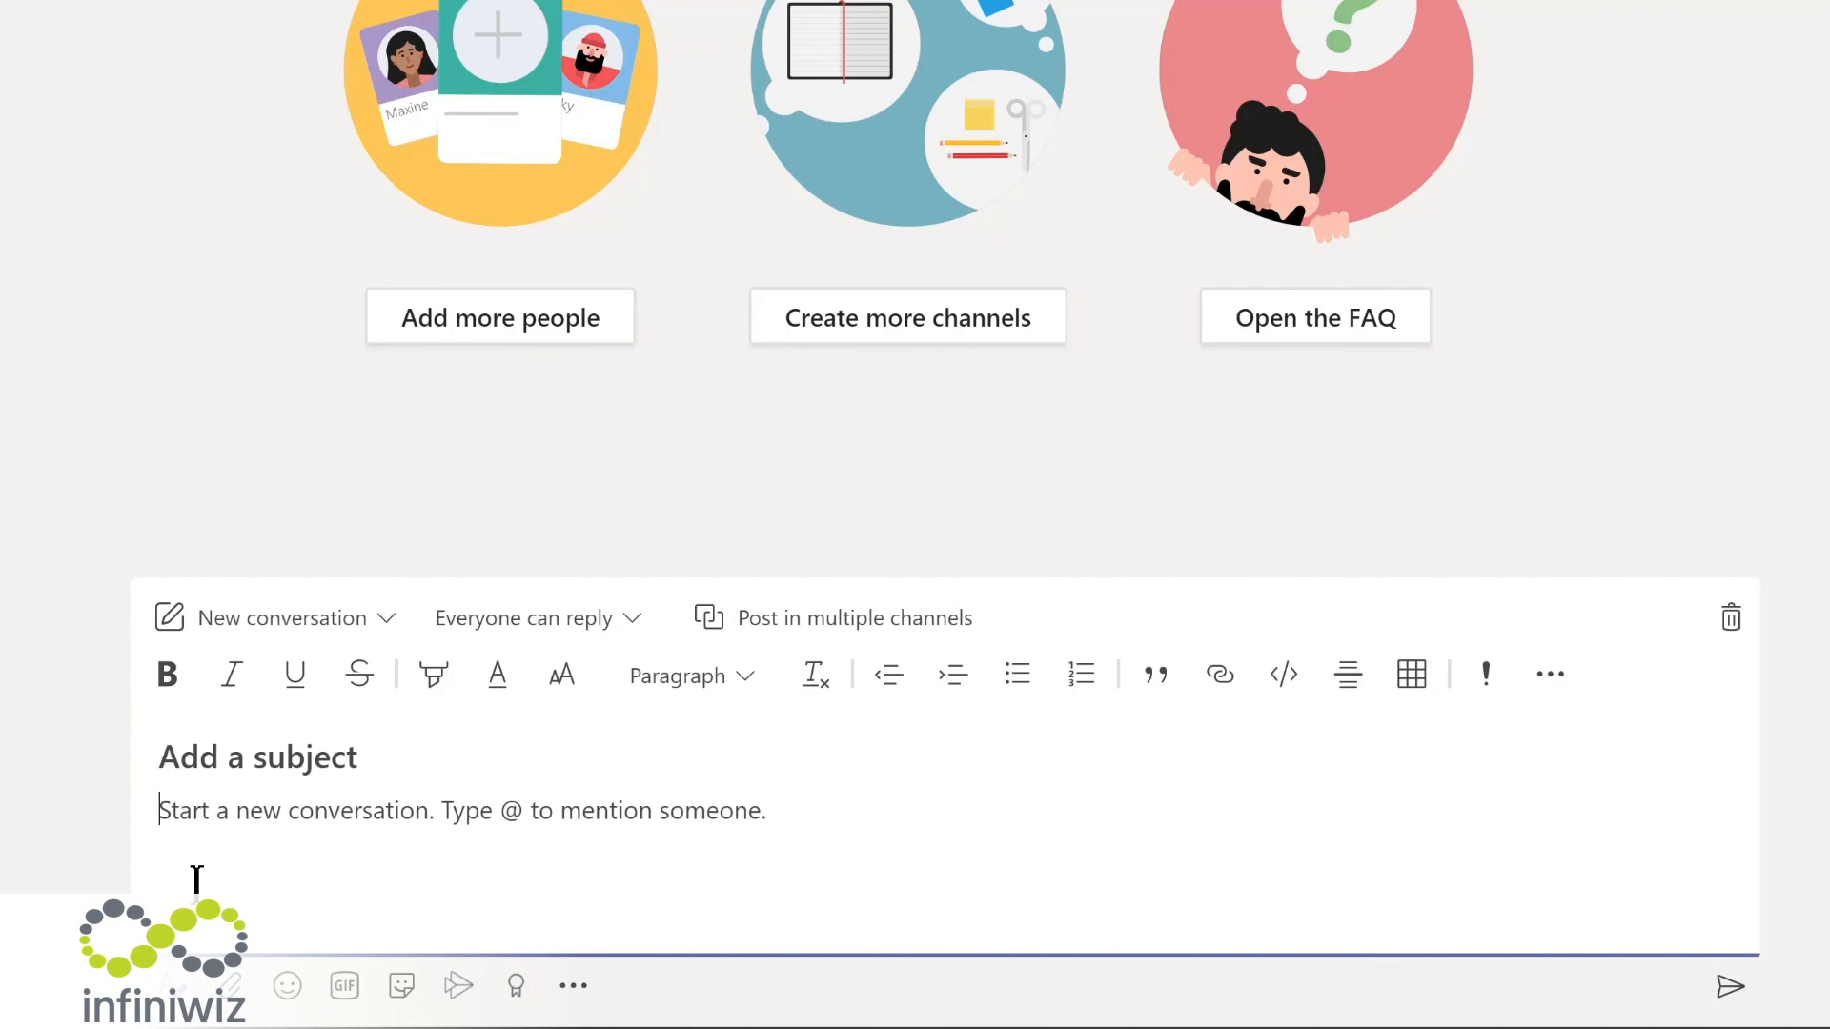
click(176, 755)
text(I'm )
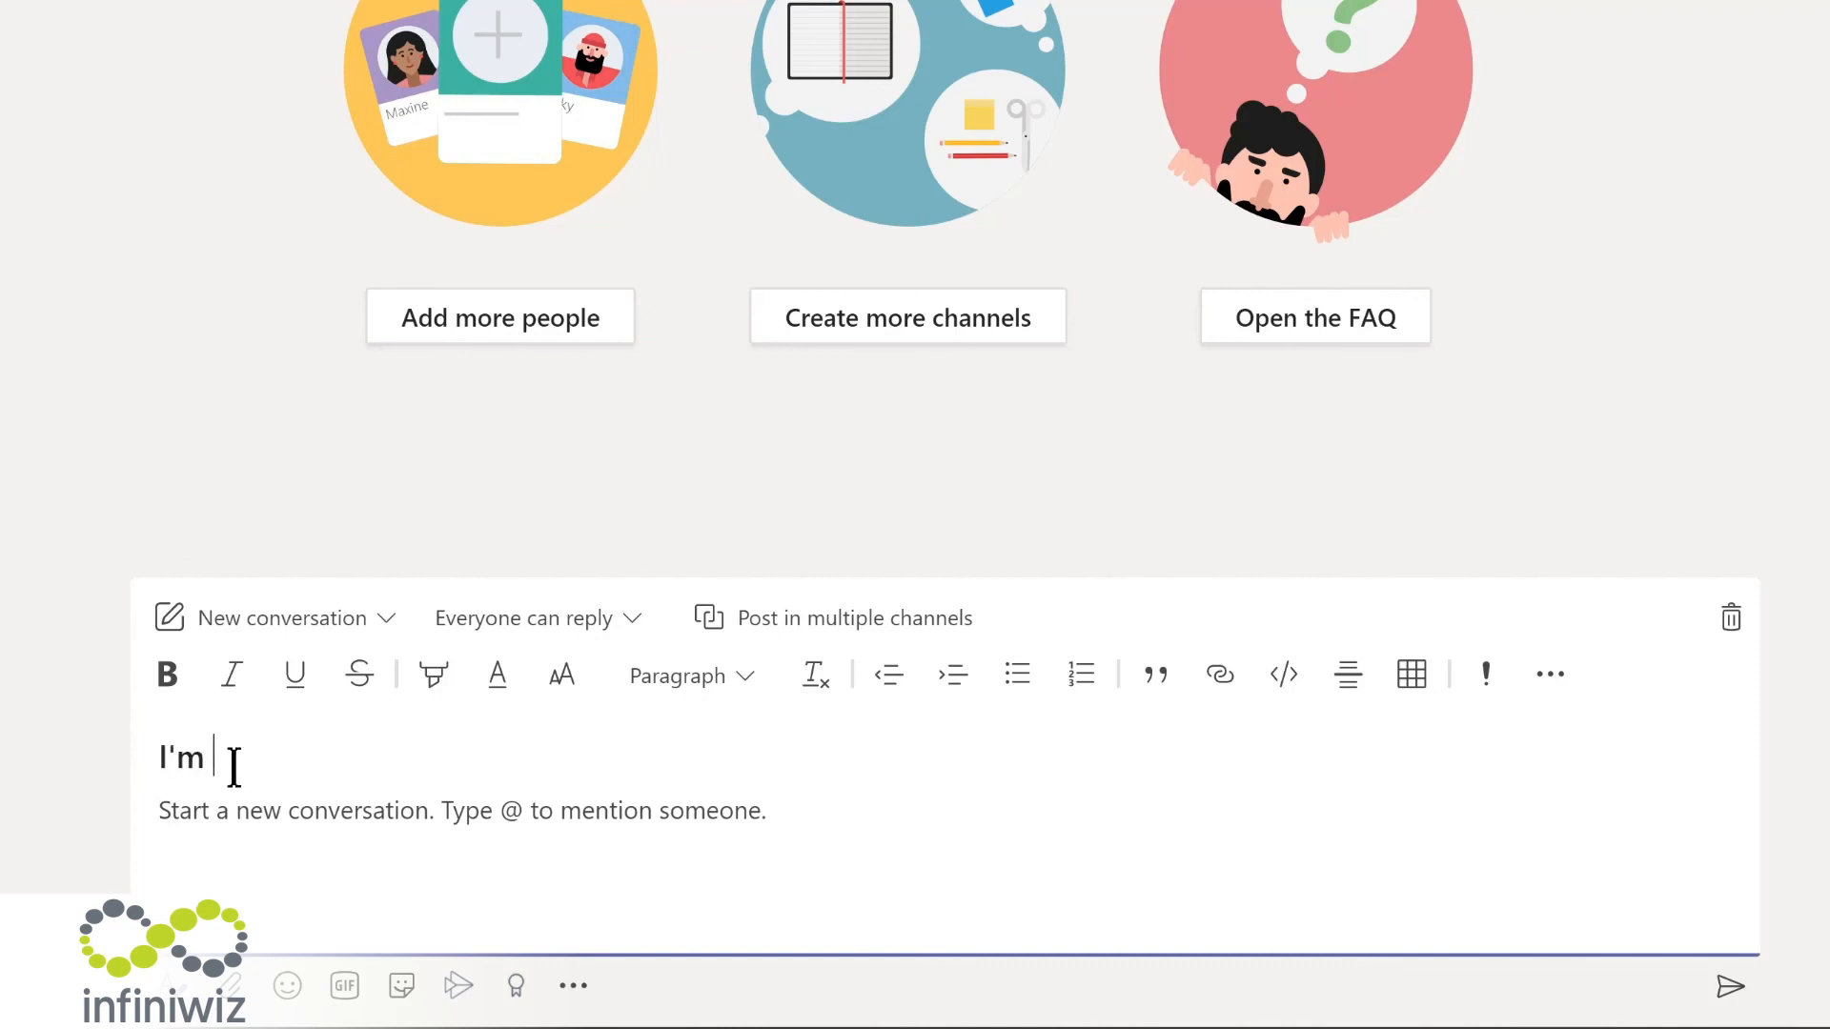
text(excited to start planning our new LMS!)
click(273, 817)
text(W)
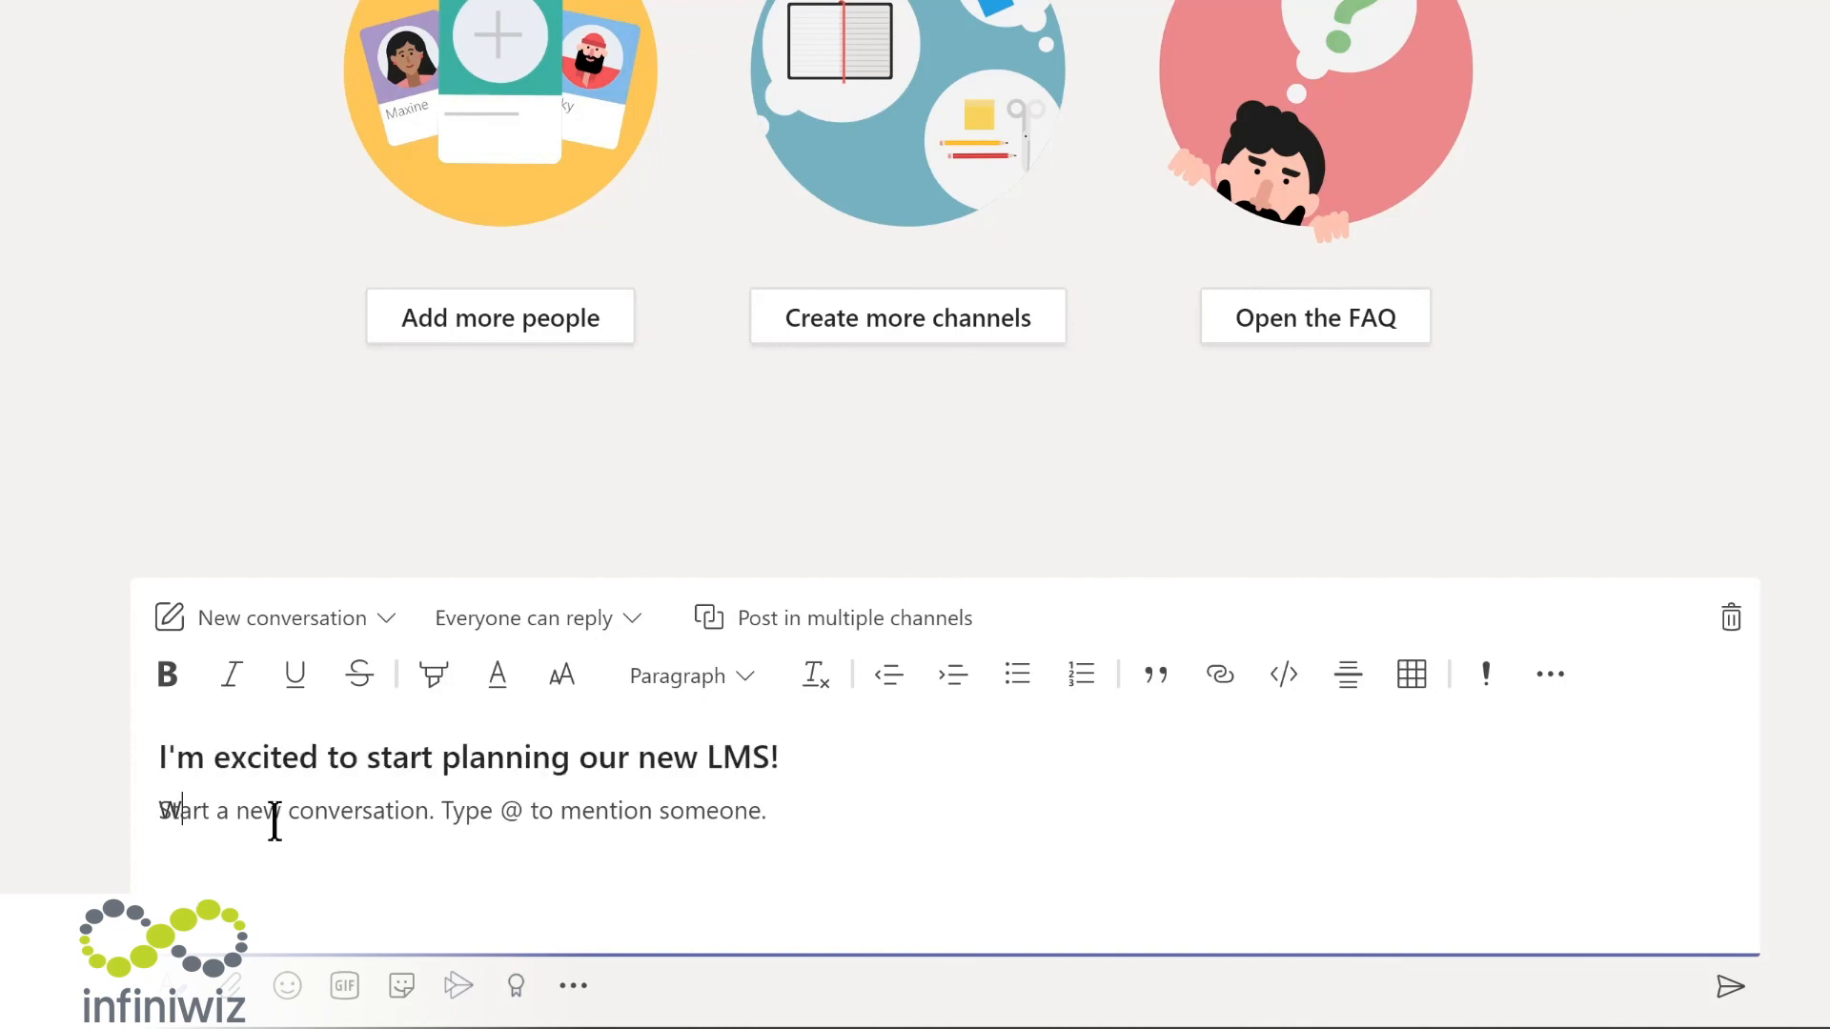
text(e'll be sharing details and actions in the @Design)
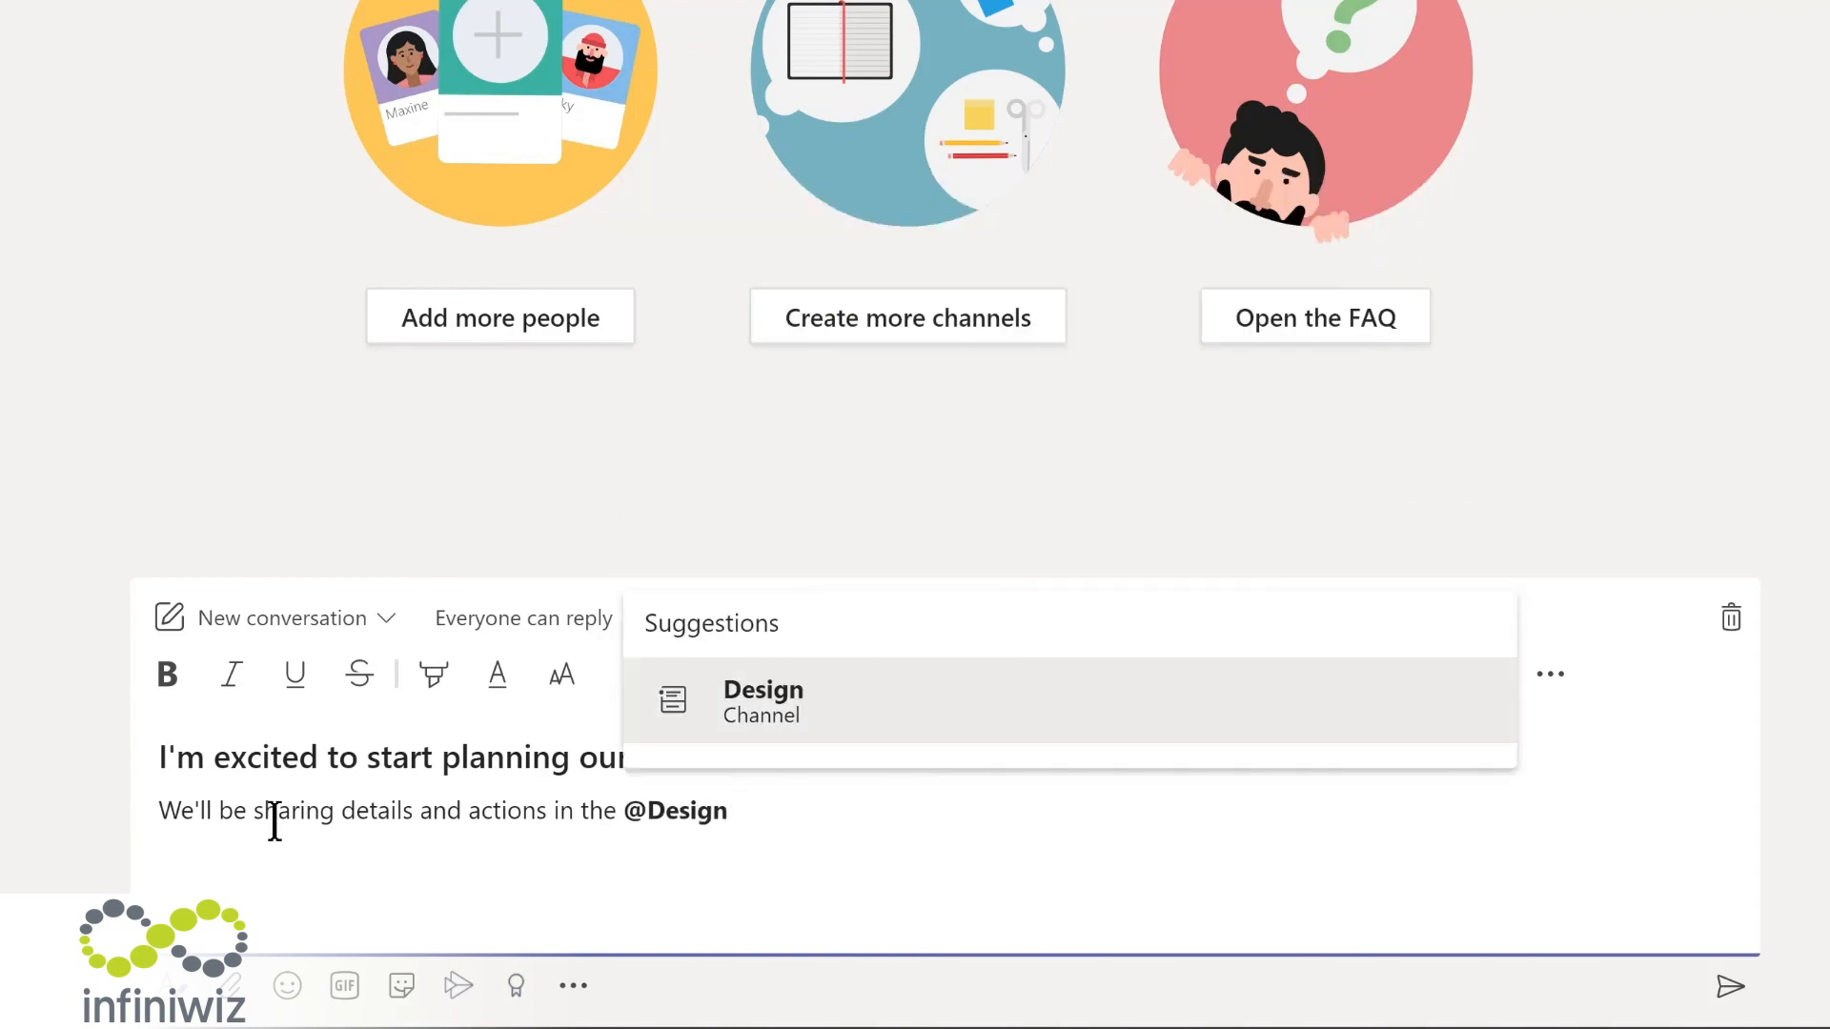
key(Return)
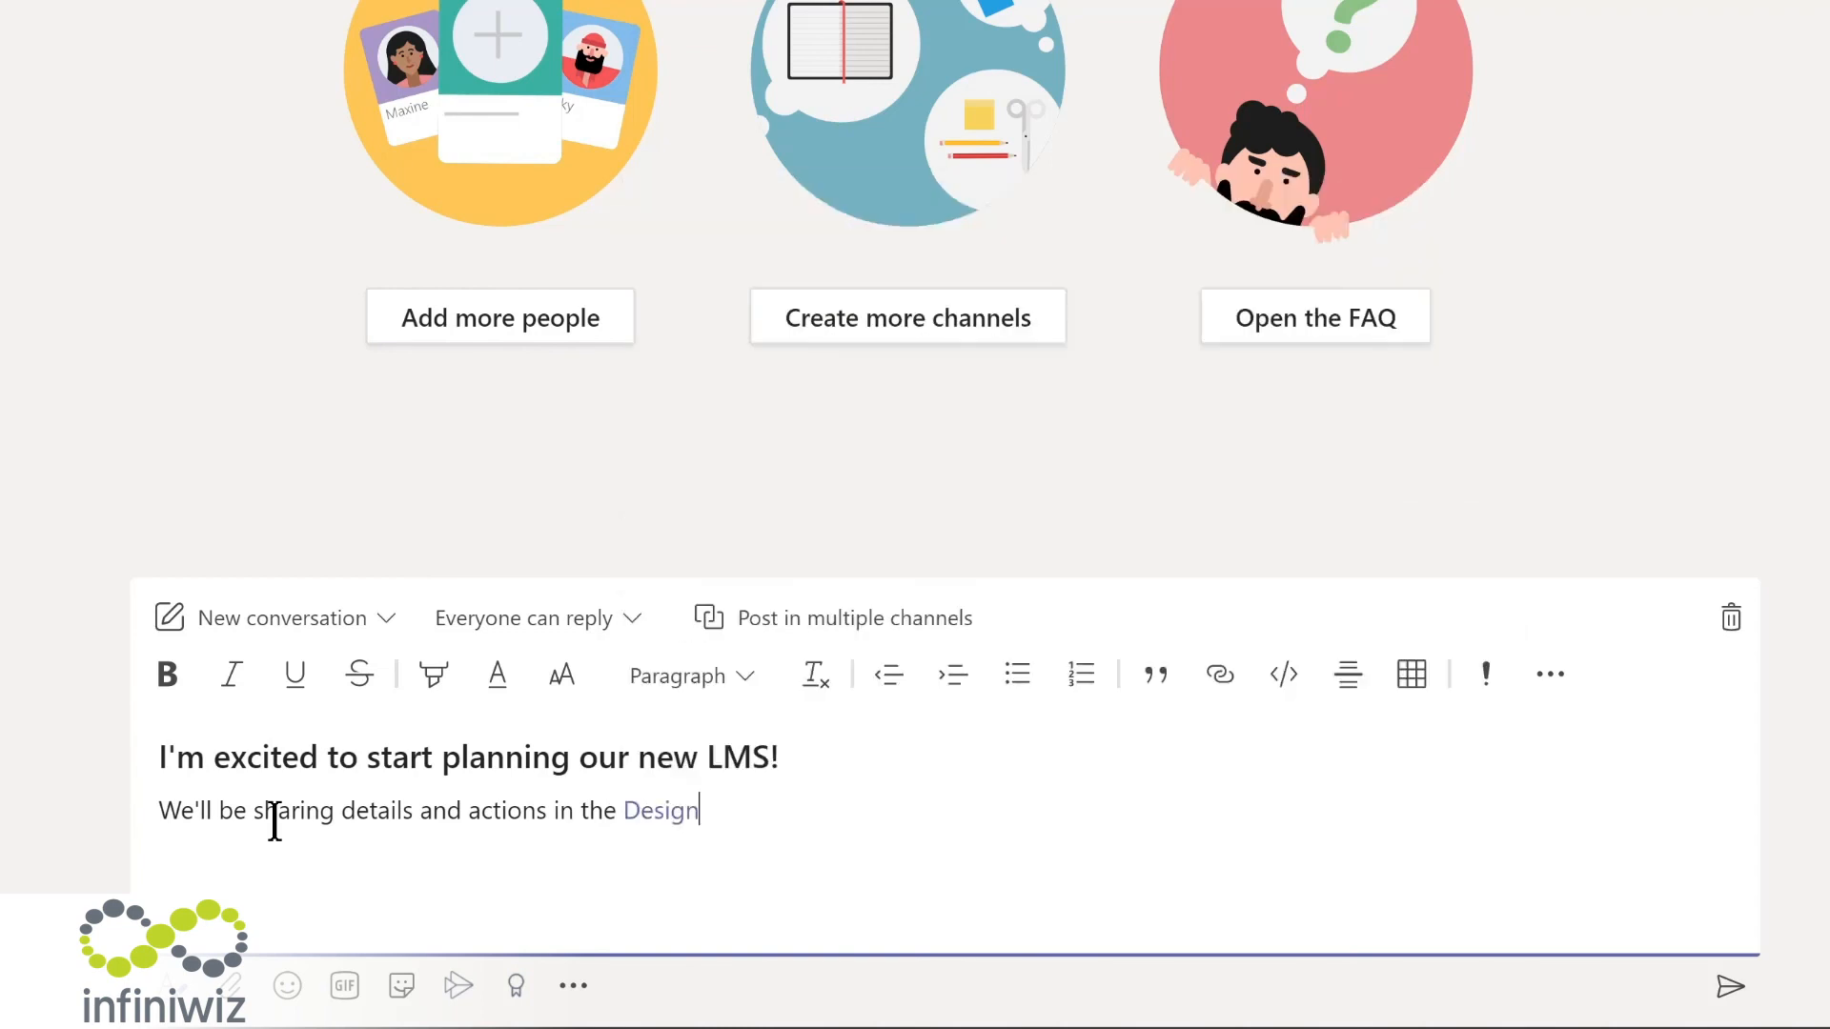
text(channel)
key(ctrl+Home)
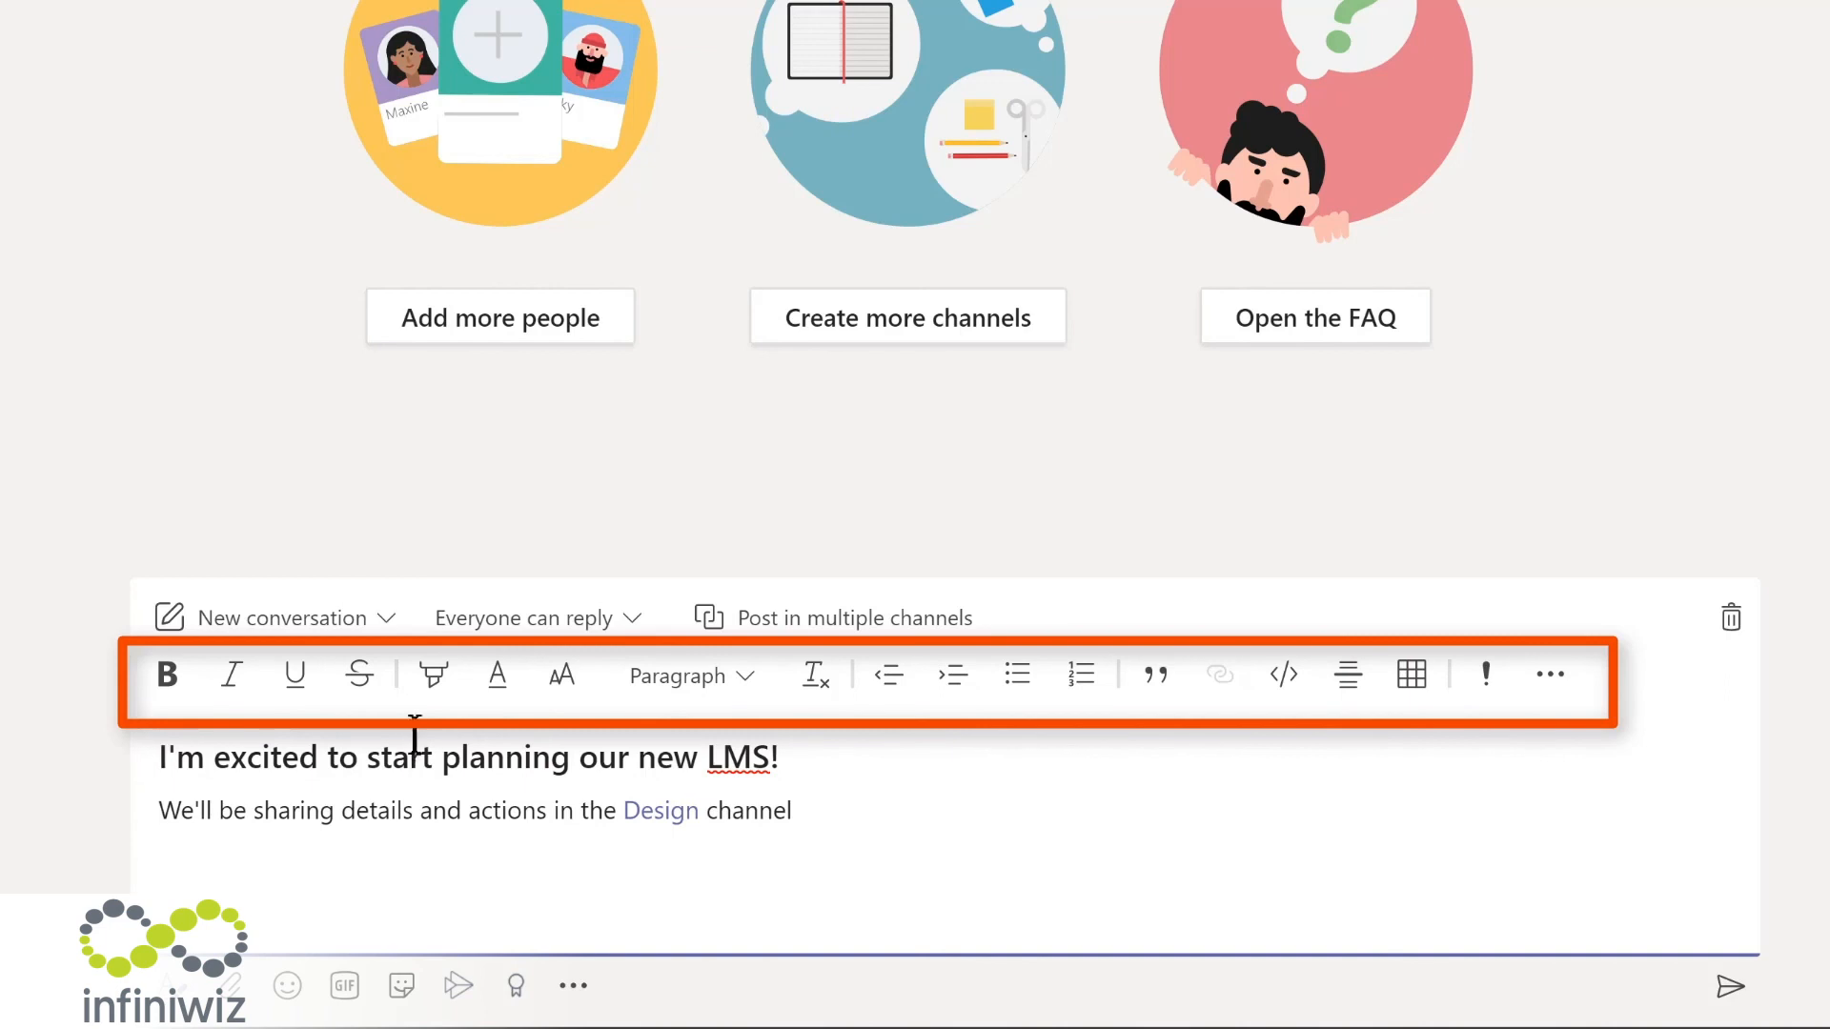
Step: Highlight the whole sentence of the message body in yellow
triple_click(286, 799)
click(434, 674)
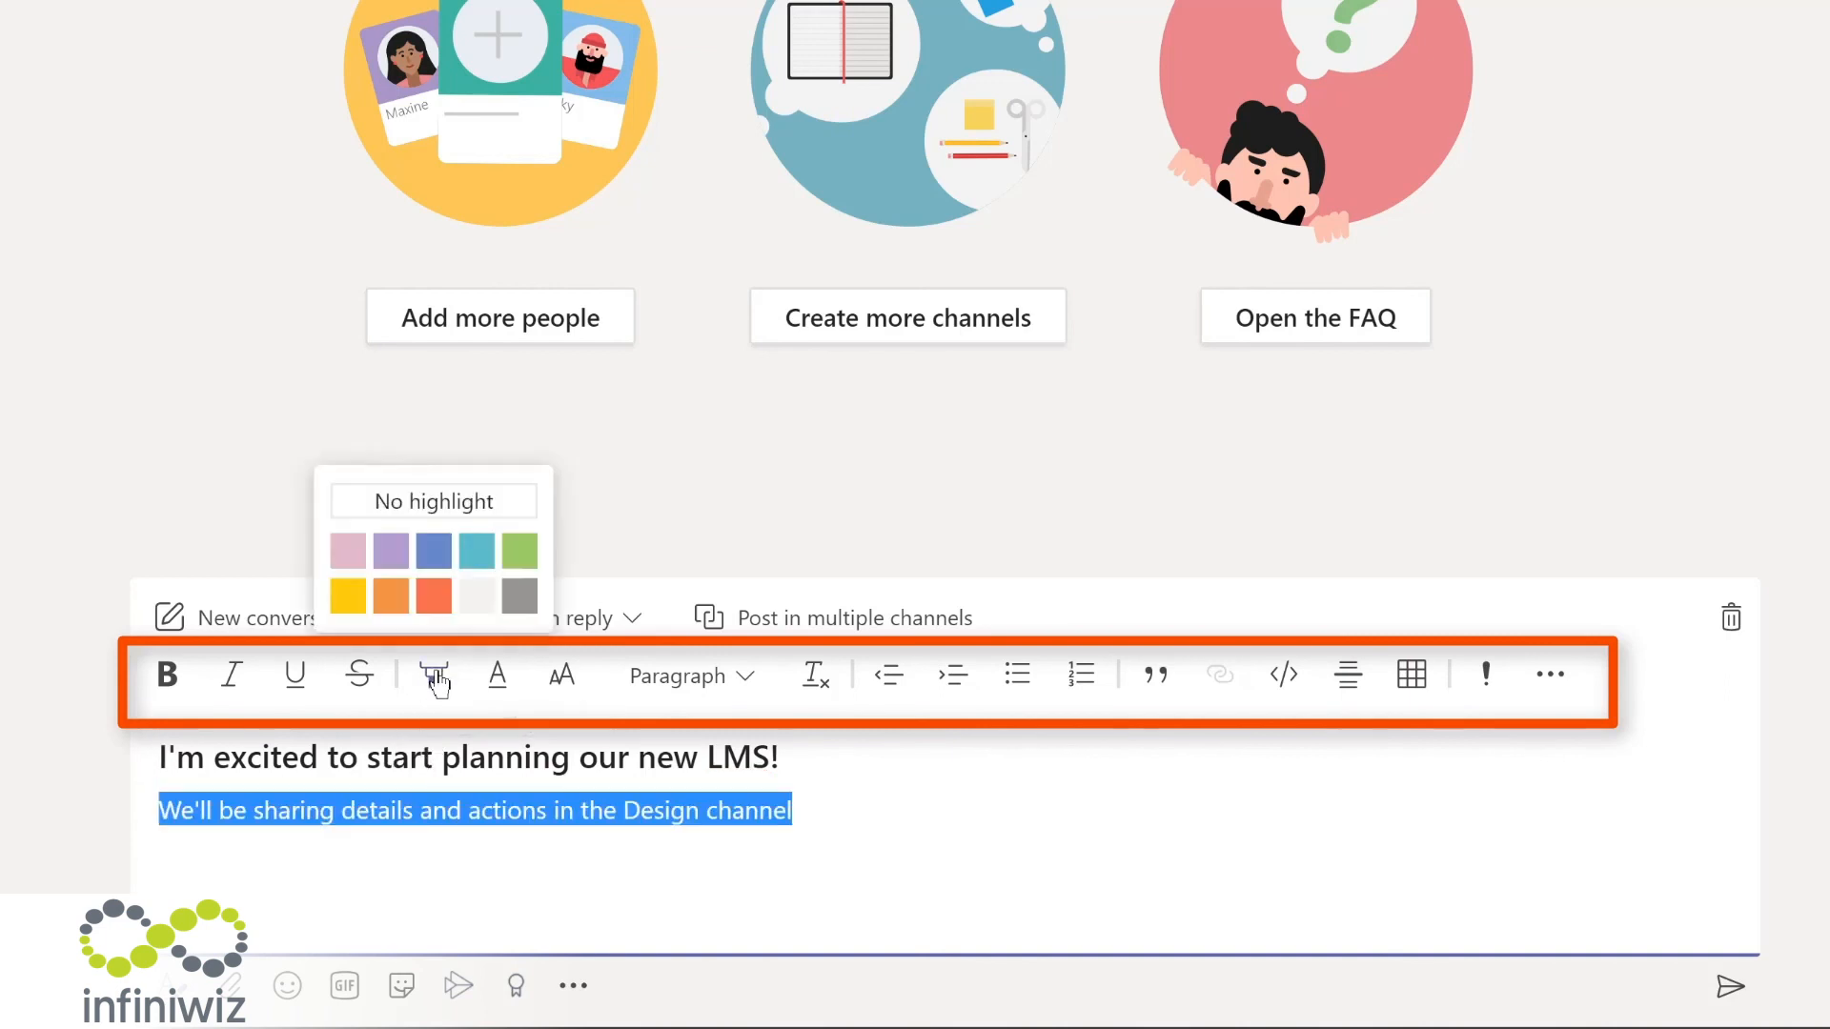
click(348, 596)
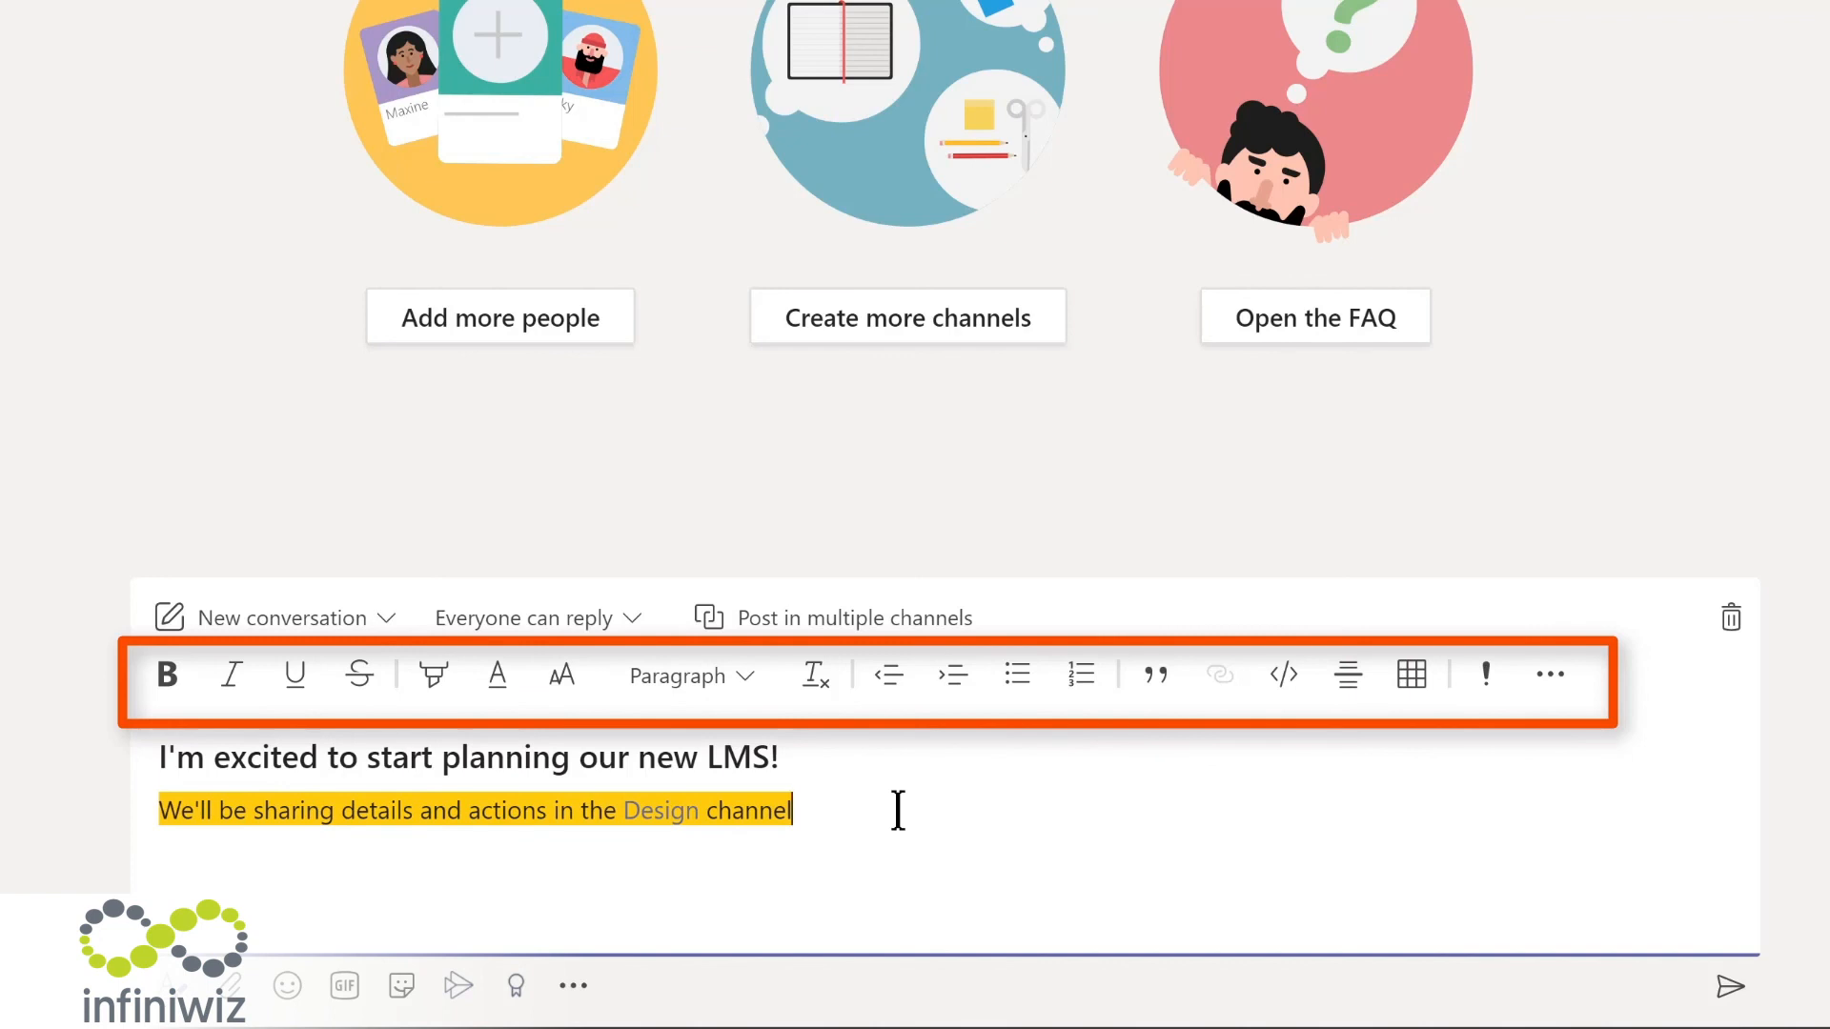
Step: Below the highlighted sentence, insert a smile emoji and the GIF of the waving man in the grey sweater from a "yay" search
click(412, 899)
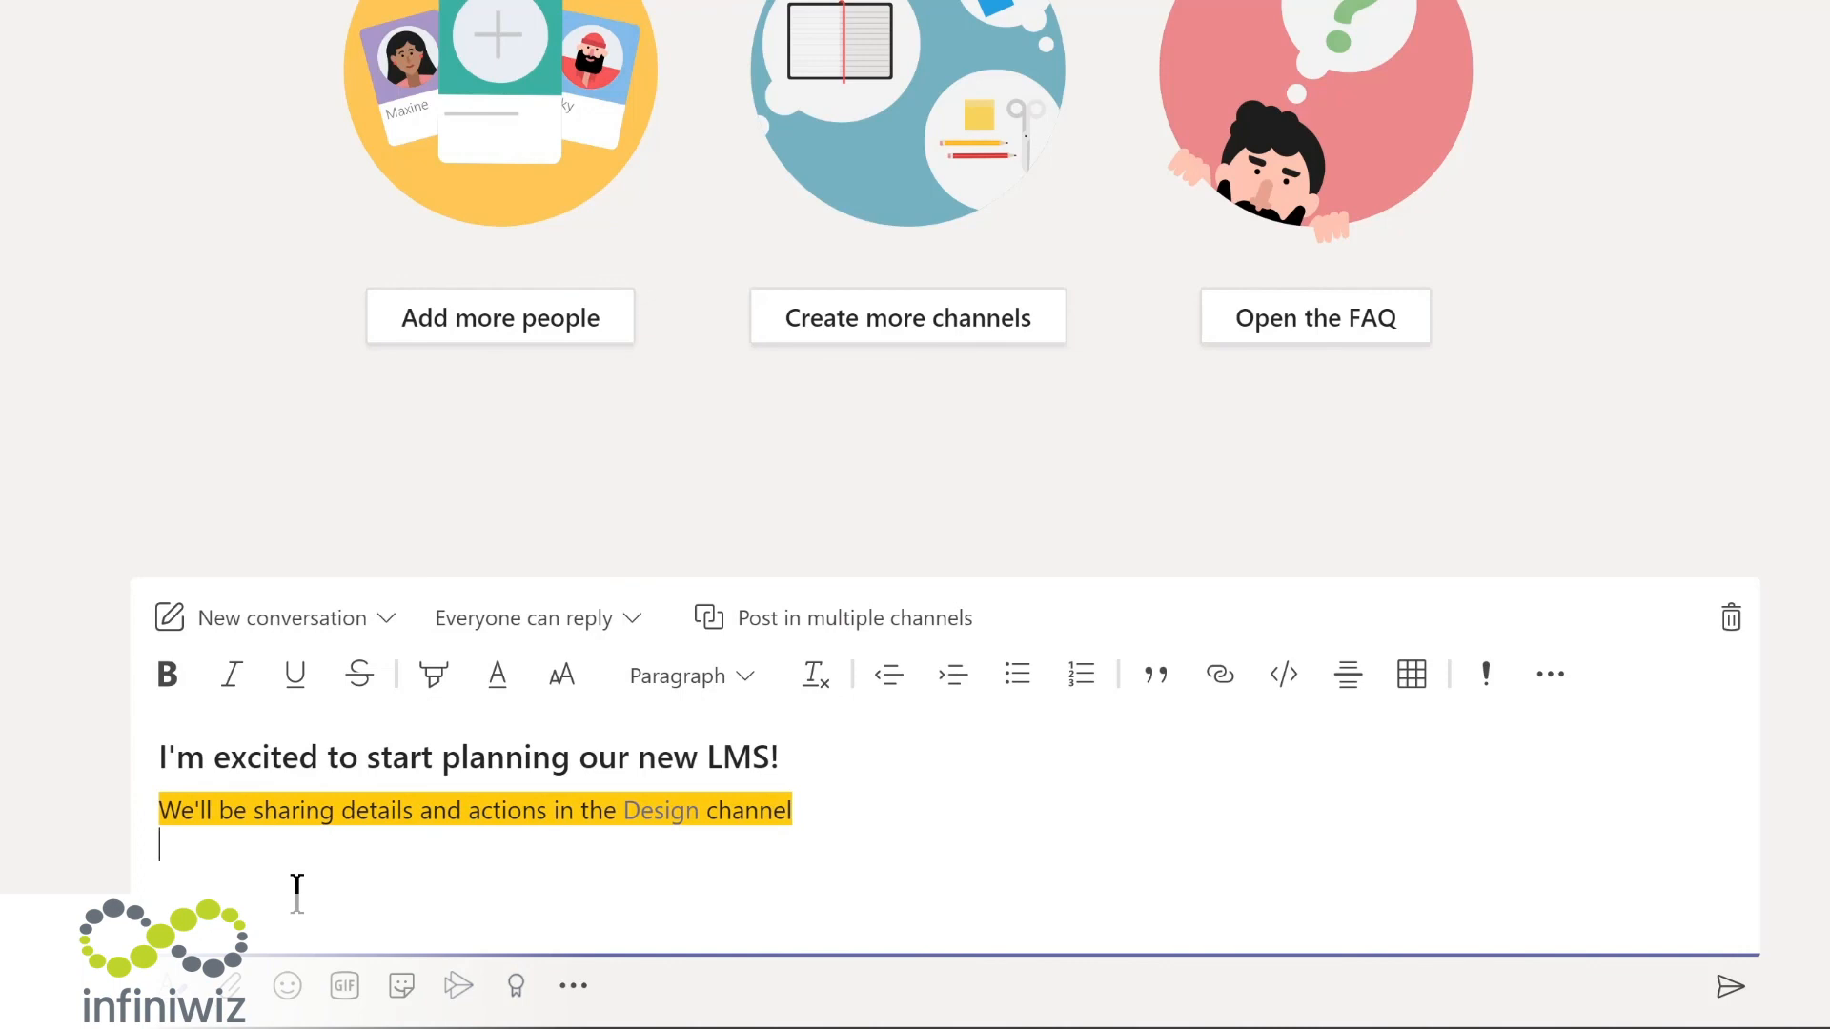
click(289, 987)
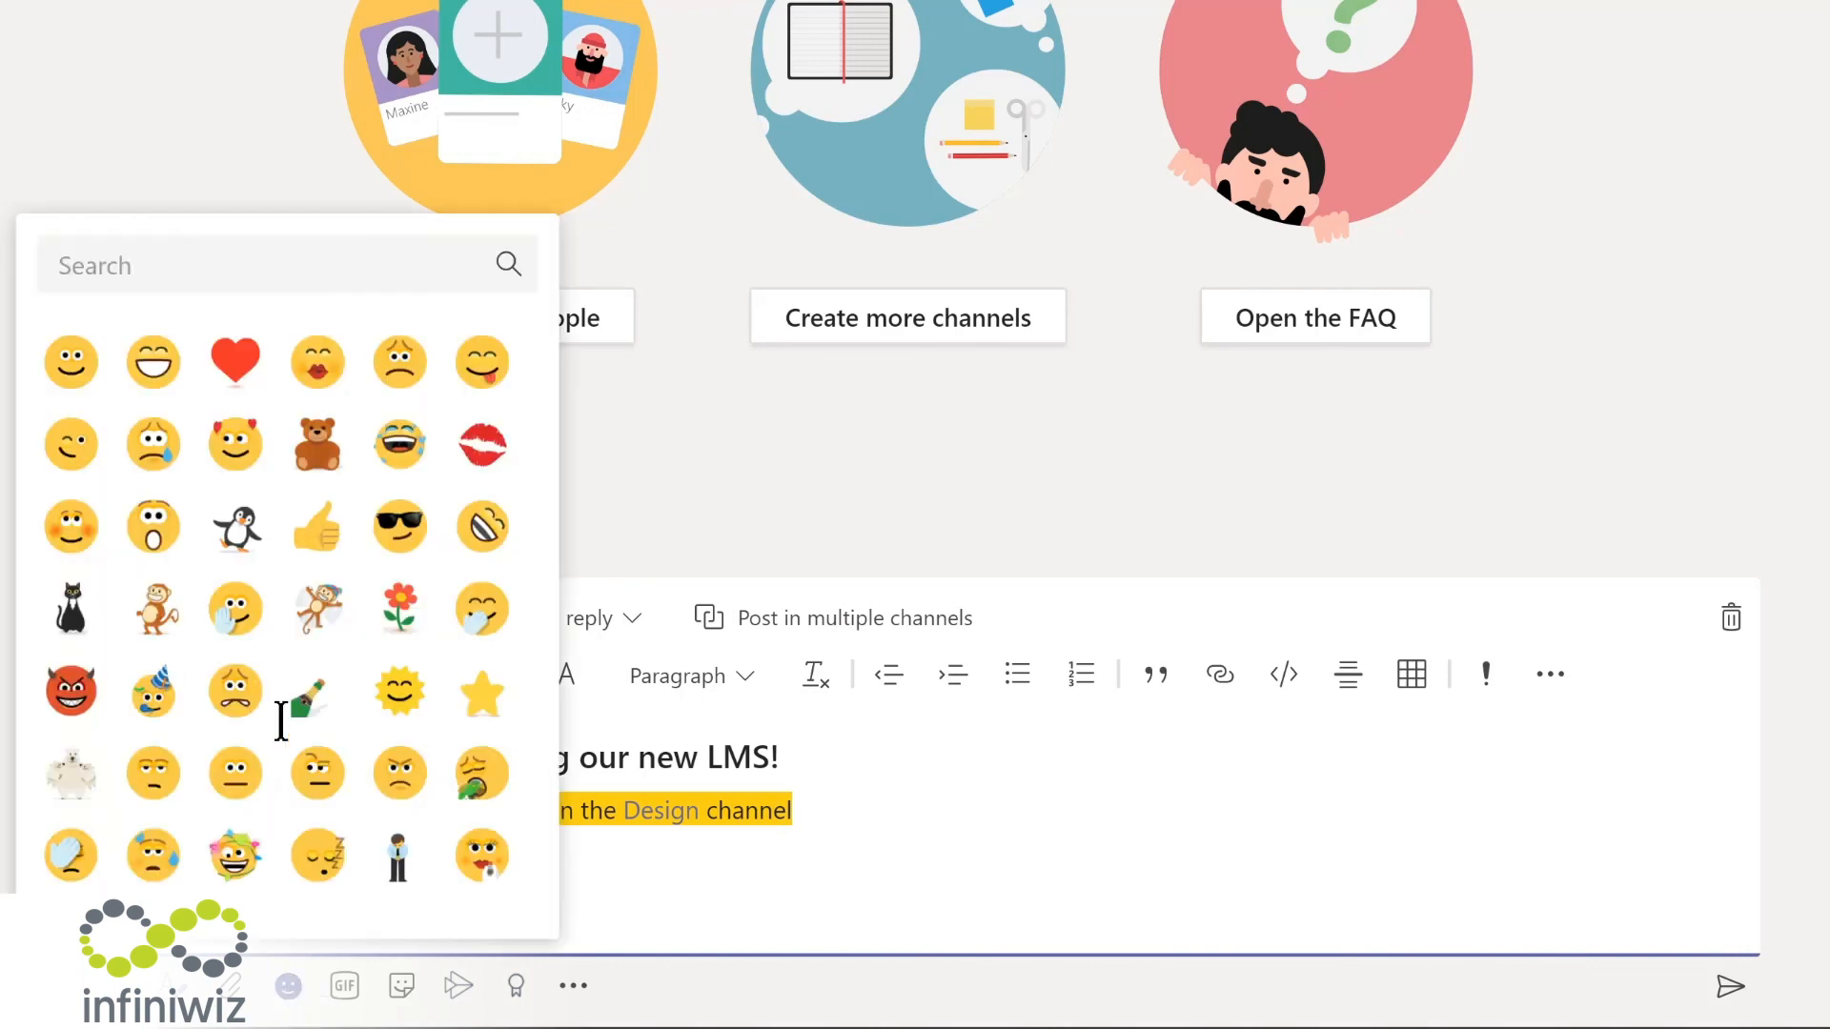
click(83, 374)
click(345, 986)
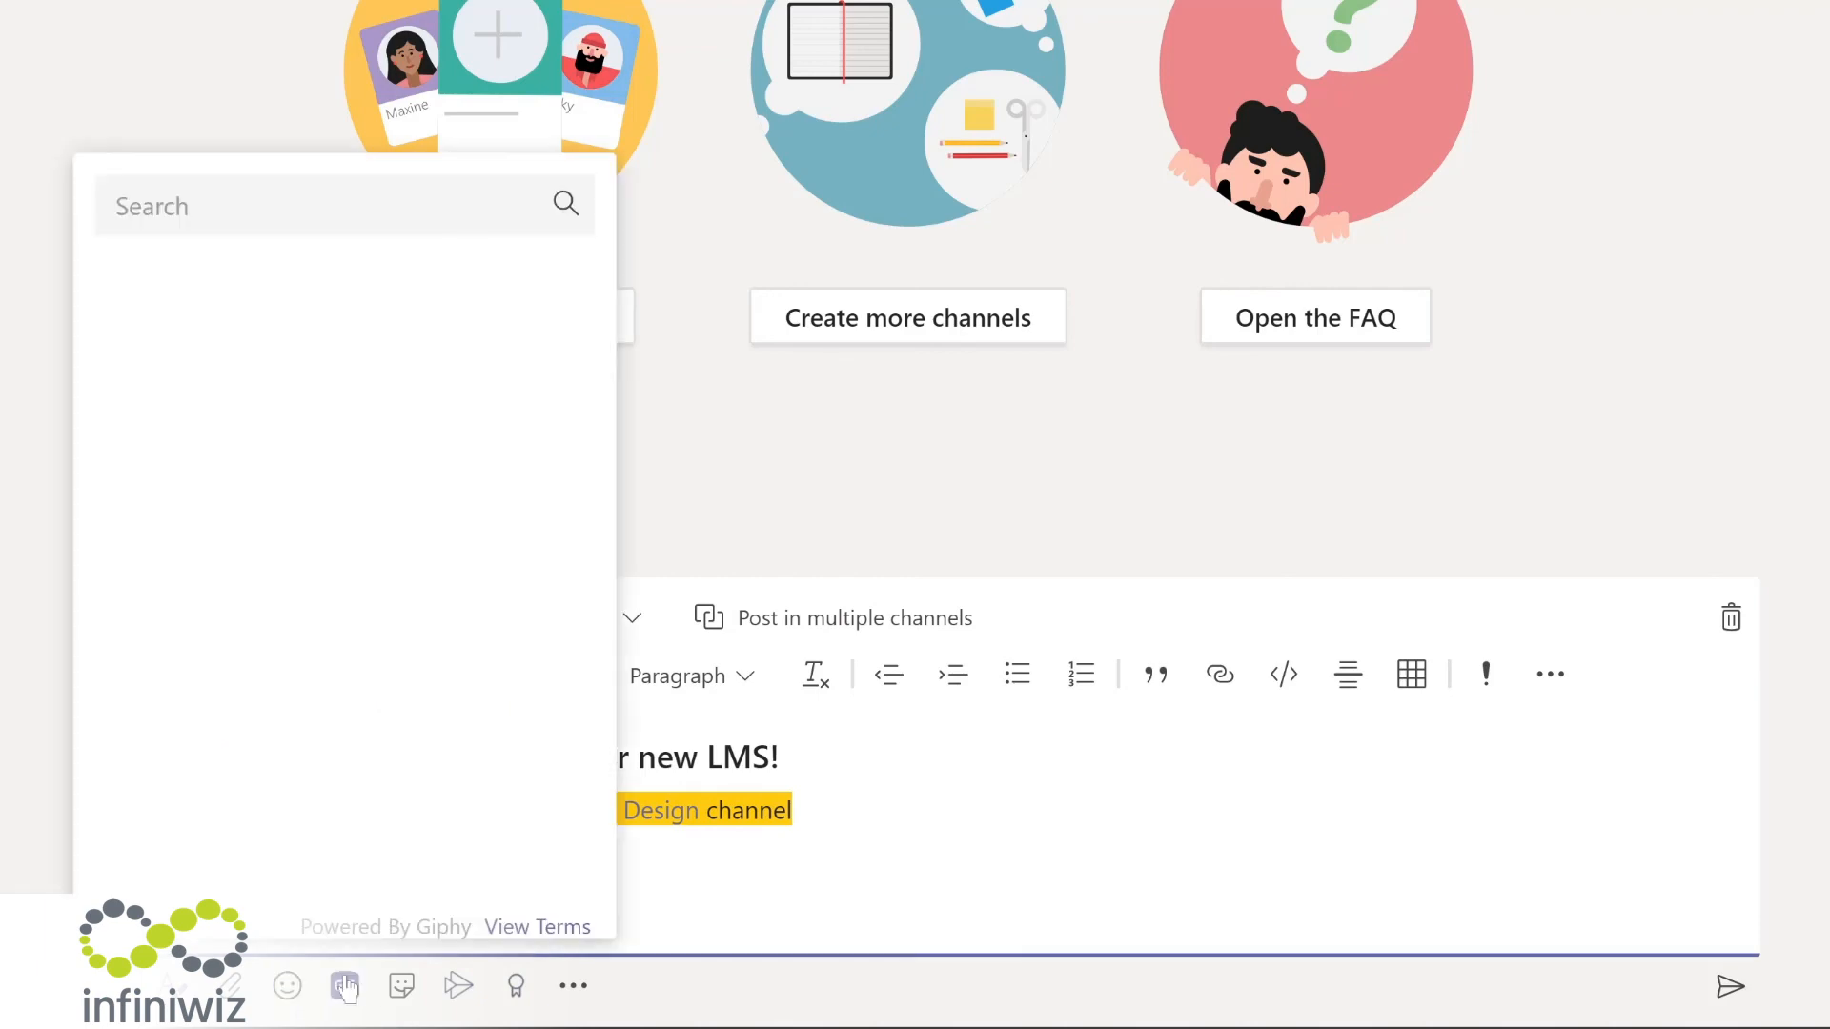
text(yay)
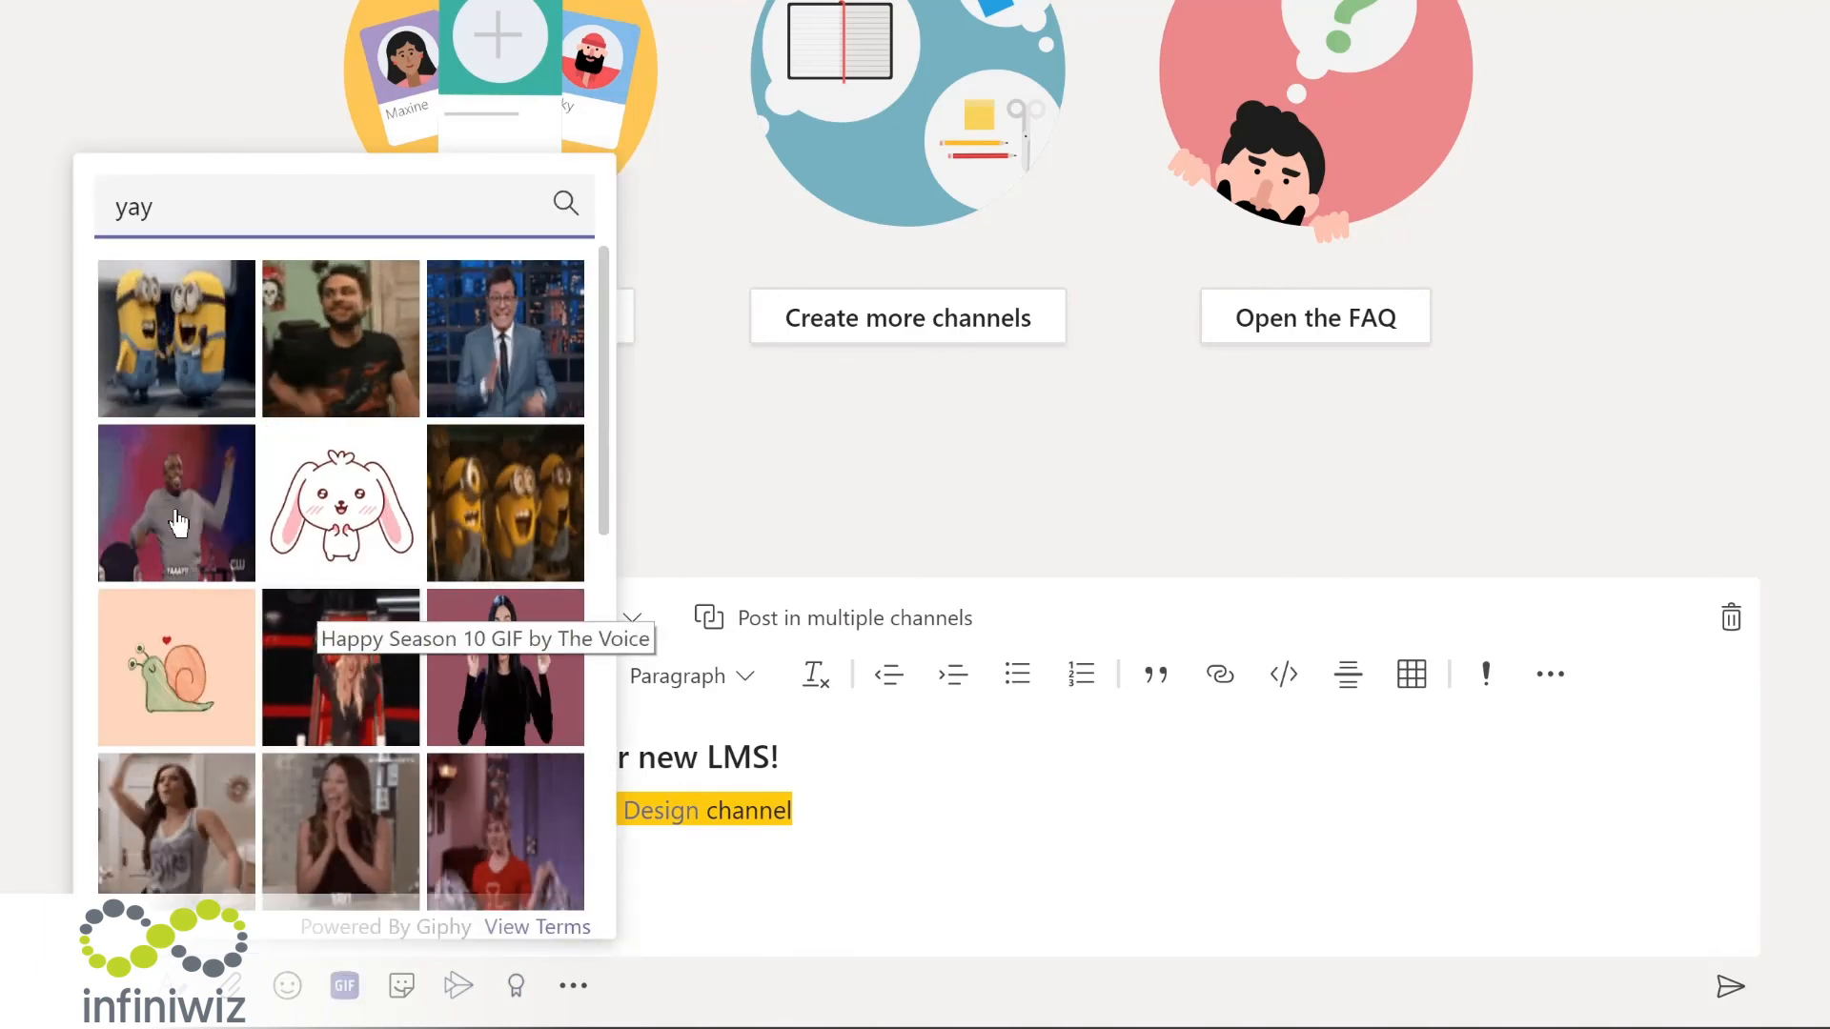
click(147, 518)
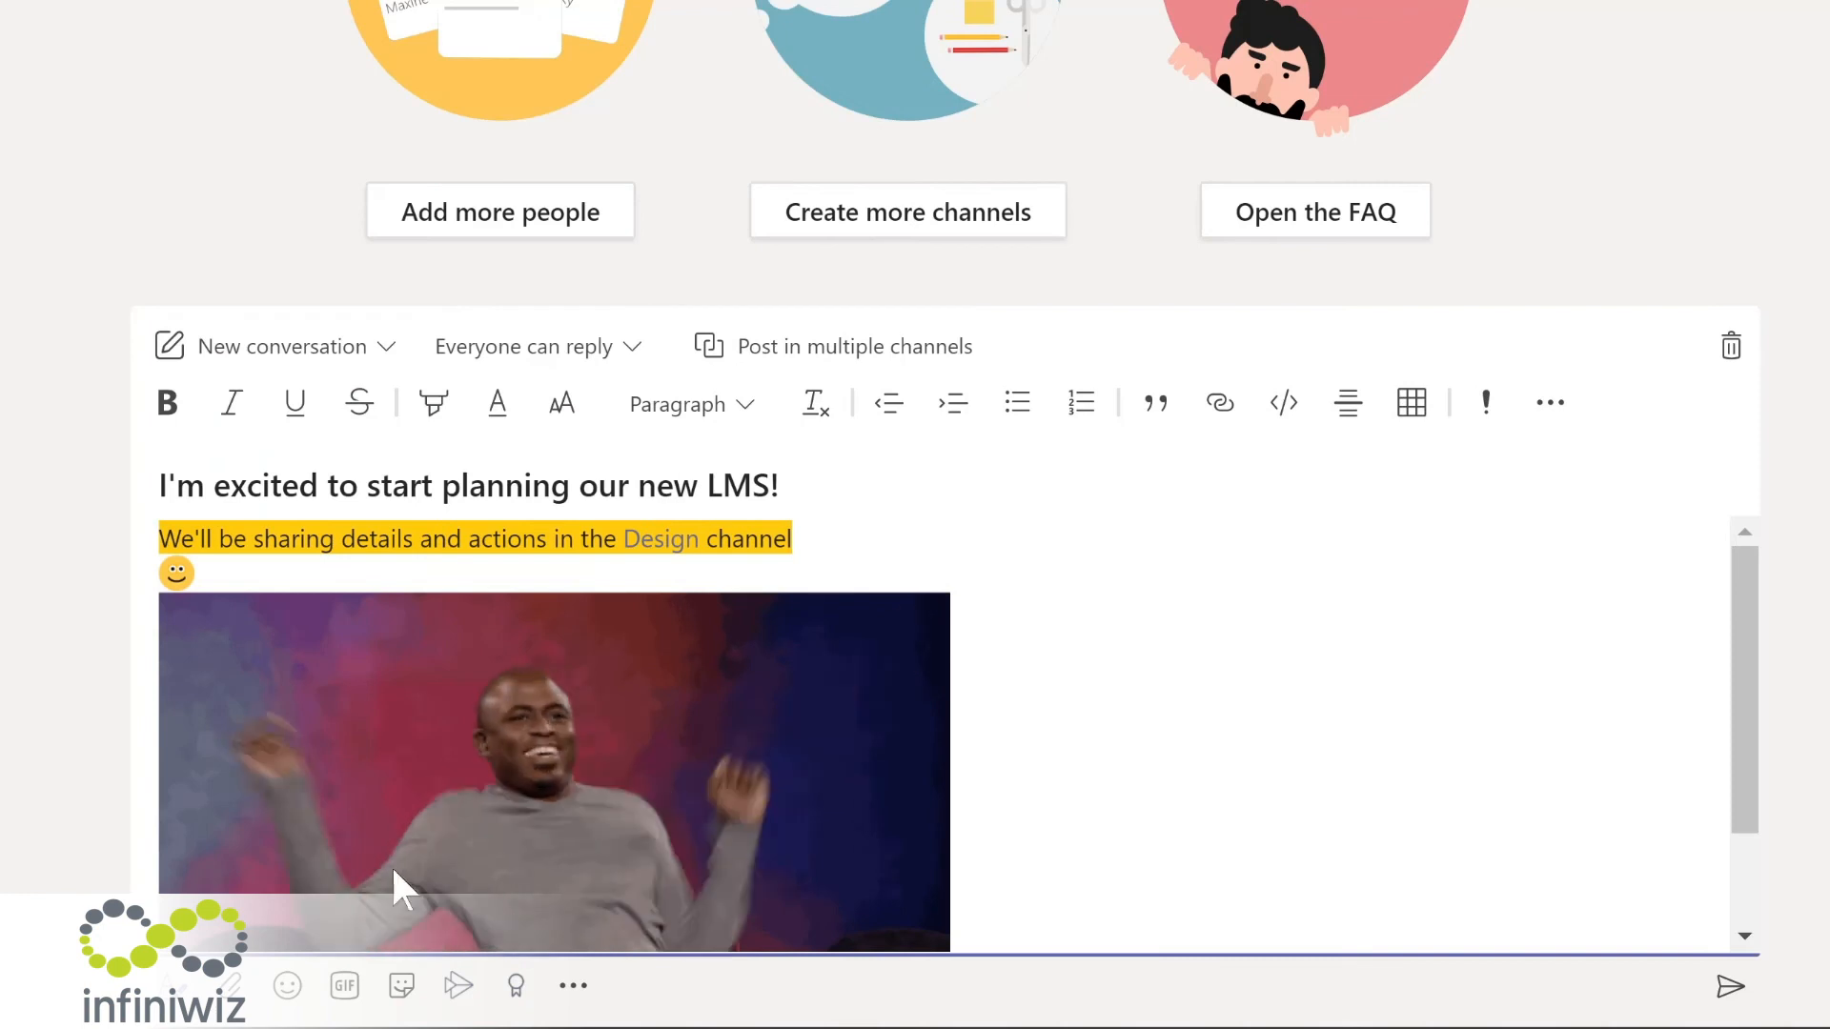
Step: Add the popular "OH YEAH!" sticker to the message, keeping its default caption
click(401, 987)
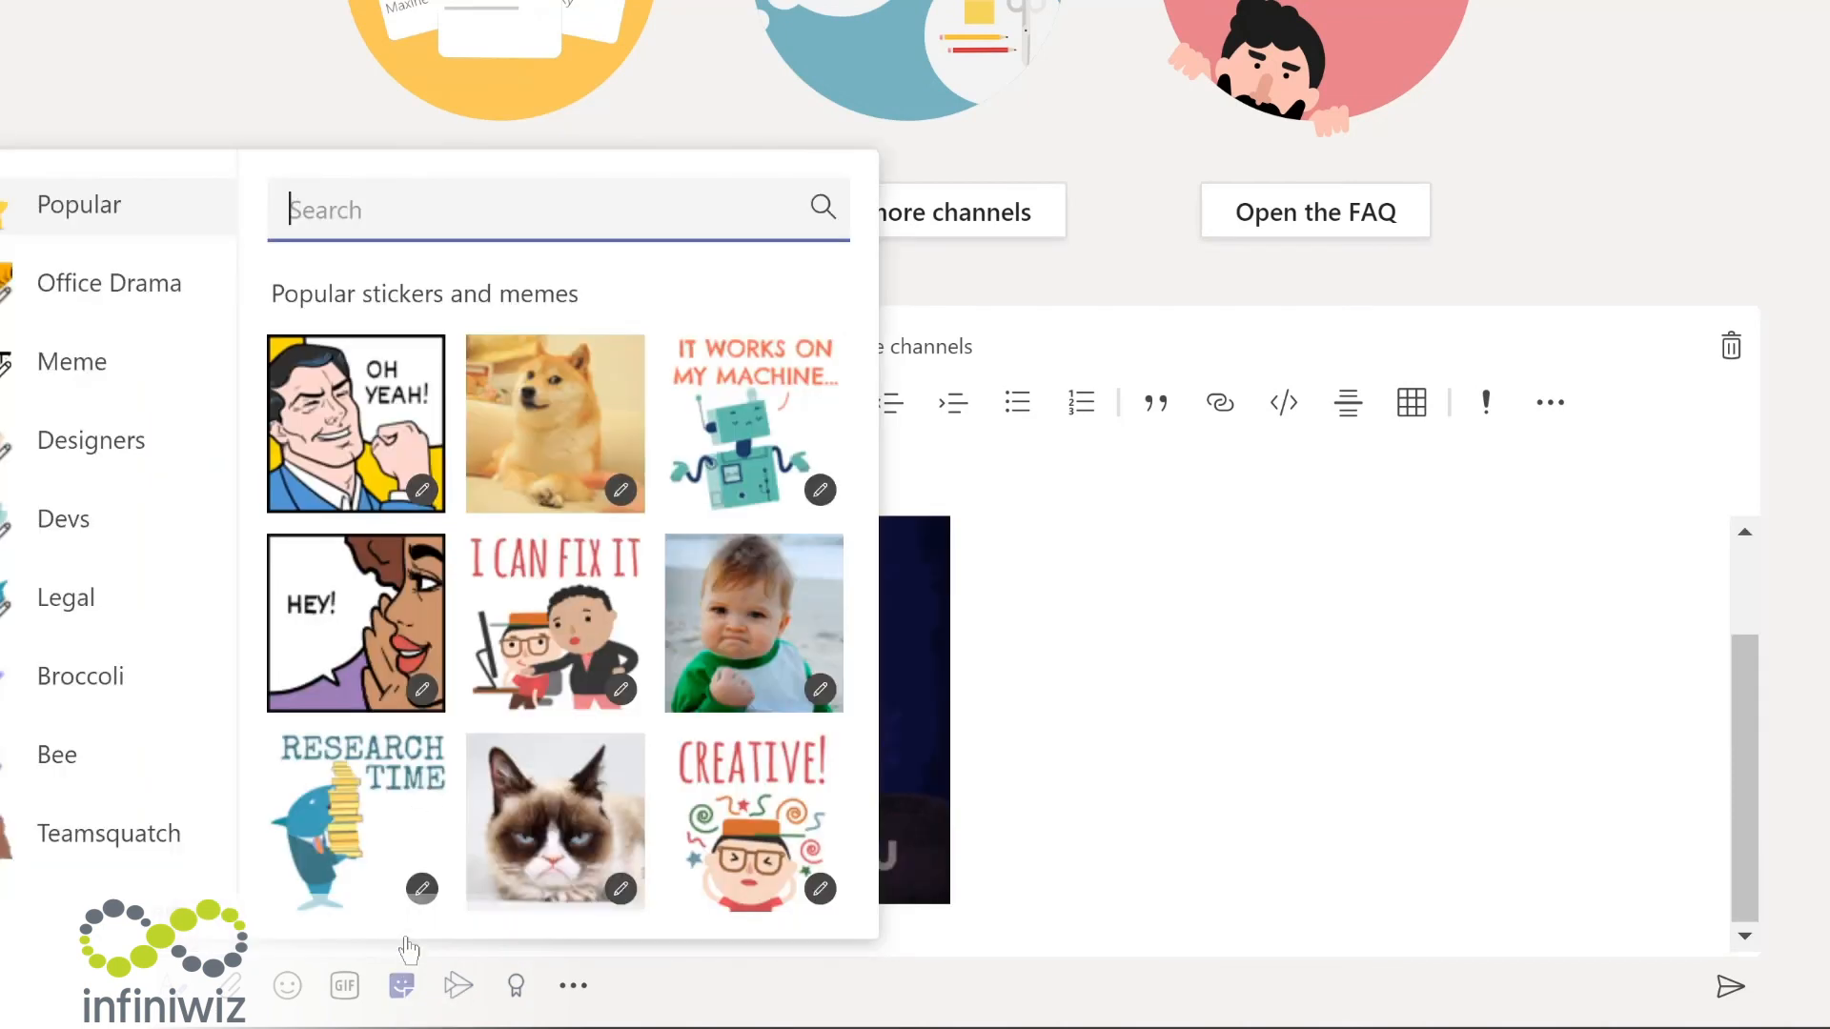
click(341, 486)
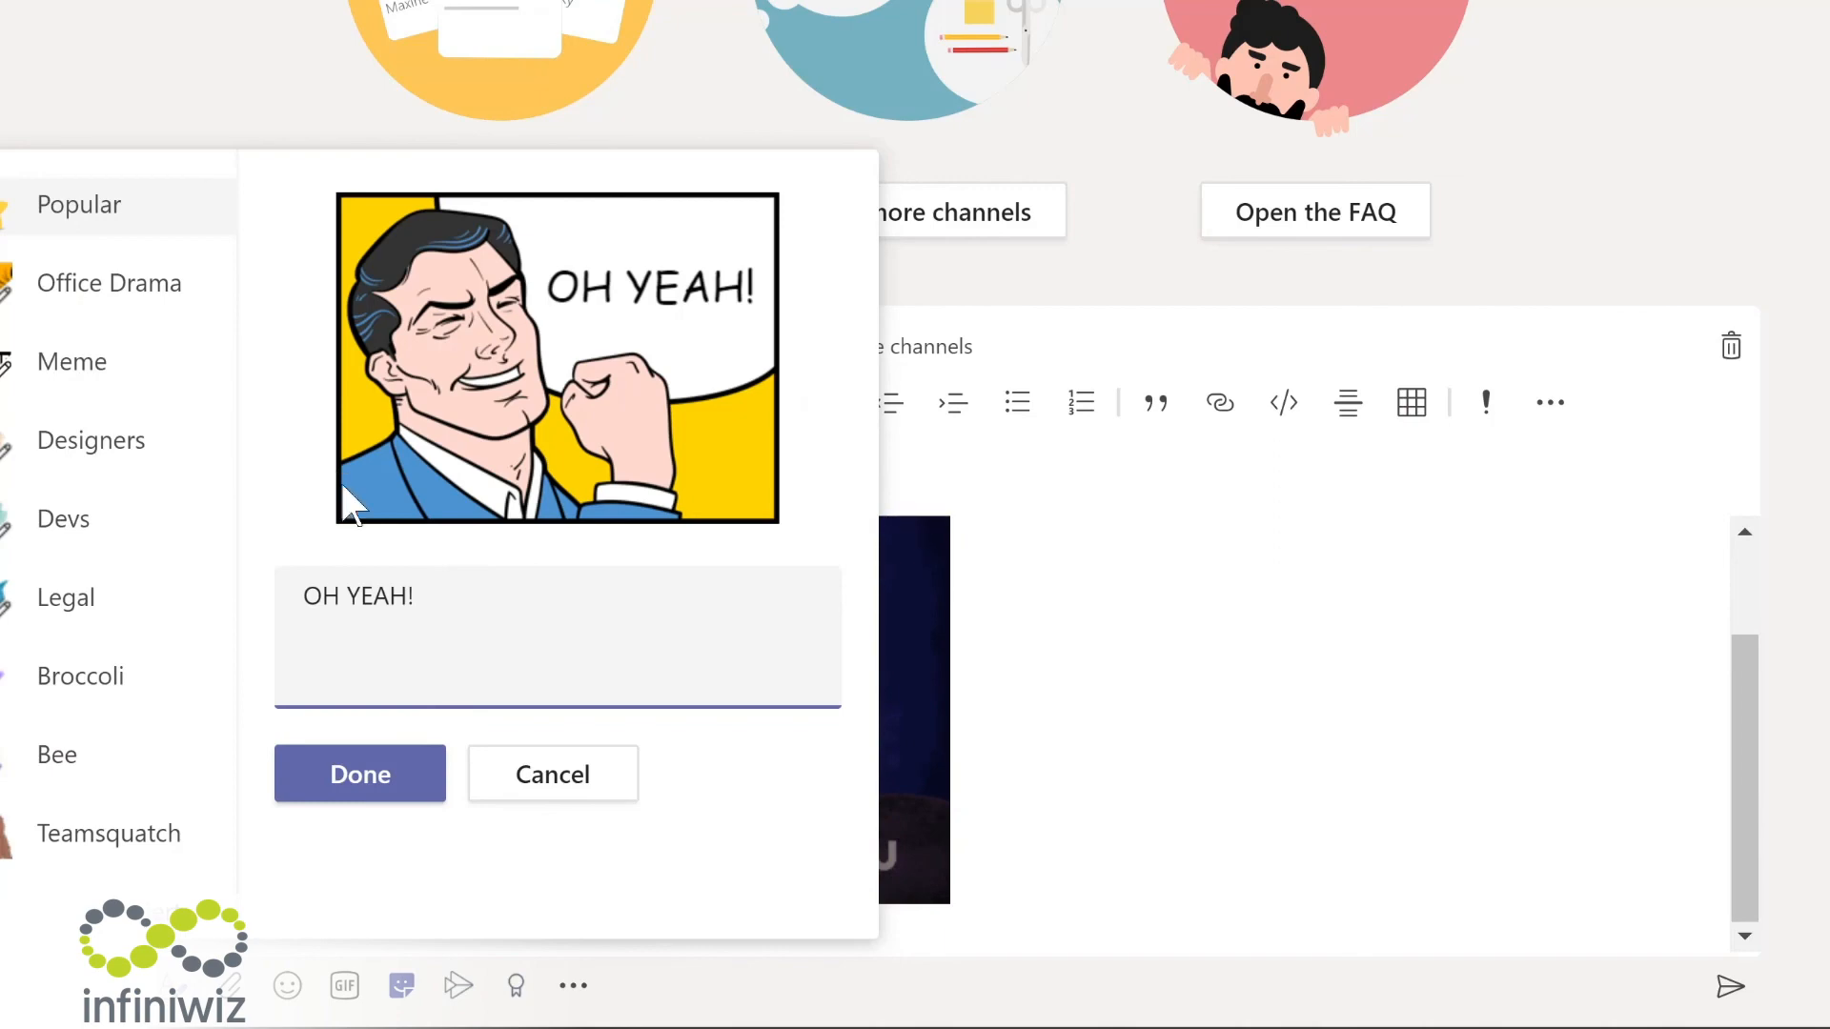
click(359, 769)
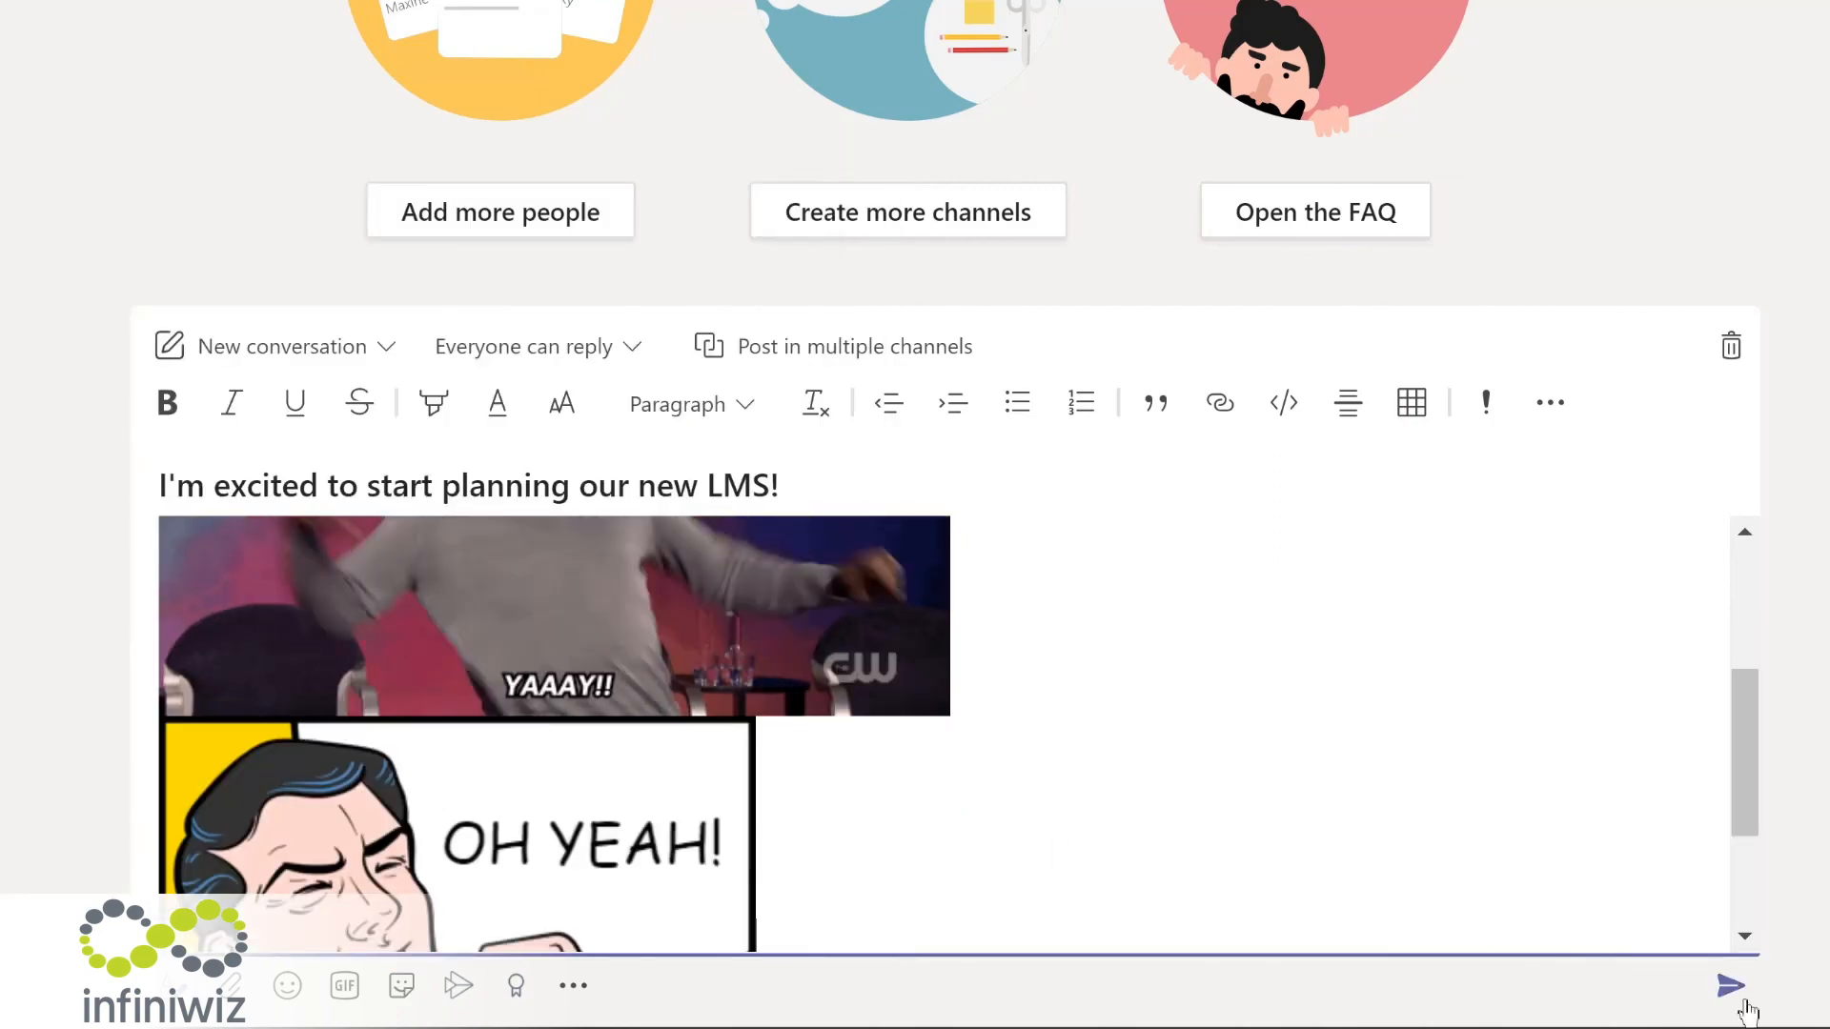